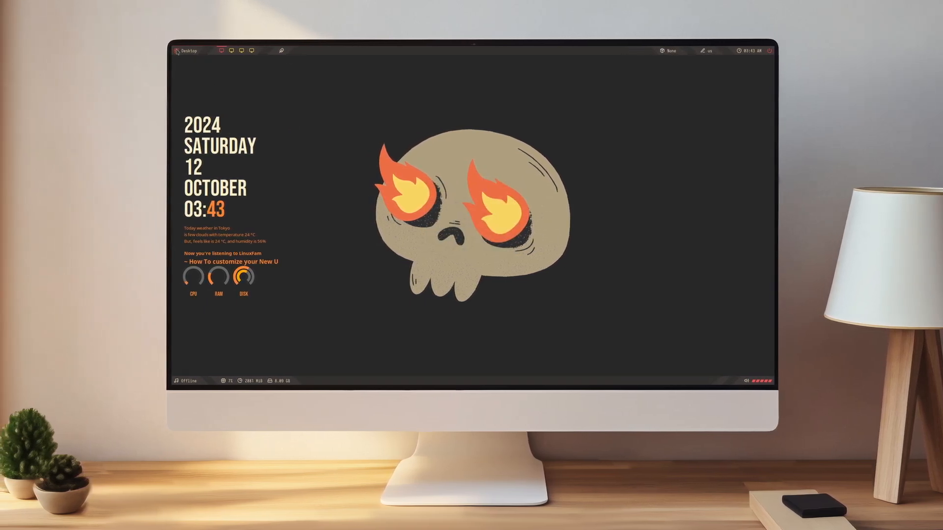
- Search the application launcher for "soft" and launch the Software Manager
left_click(178, 51)
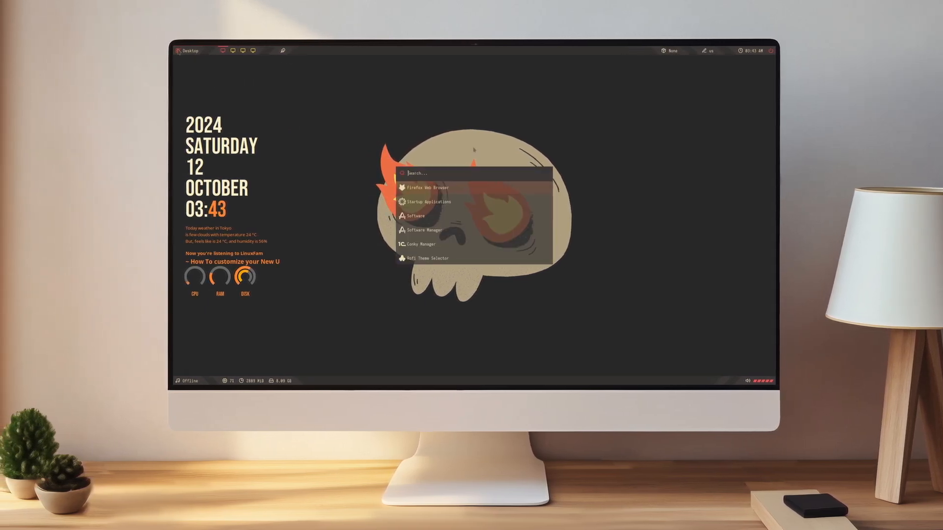
type("soft")
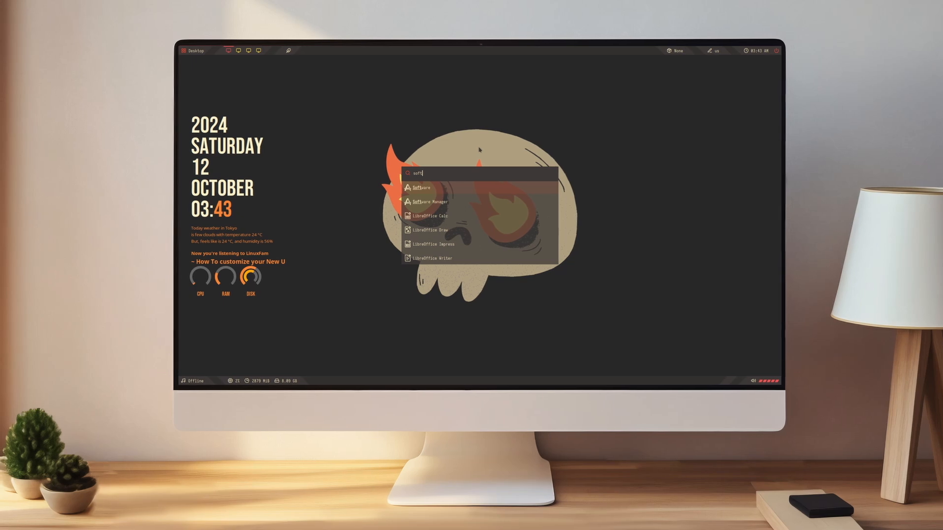
key("Down")
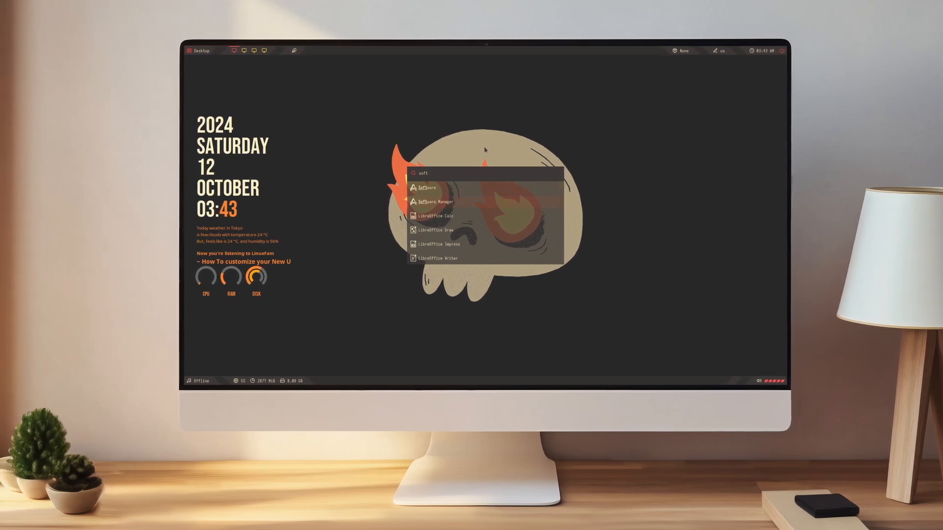
key("Return")
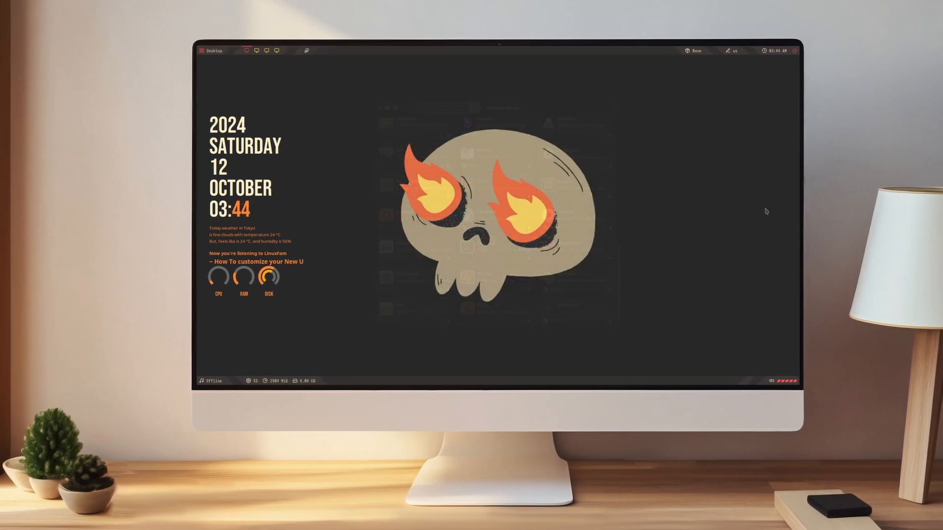
mouse_move(796, 211)
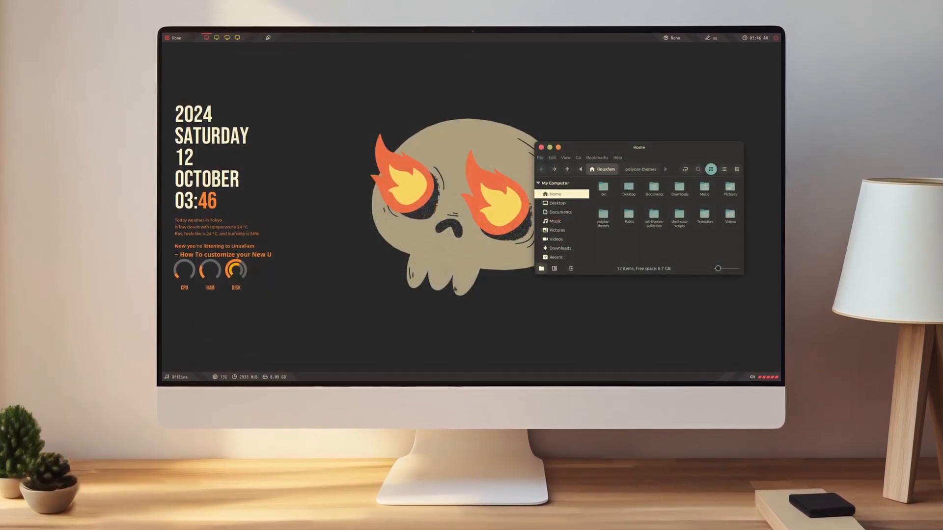
- Open two terminal windows and run cava in one of them
key("super+Return")
key("super+Return")
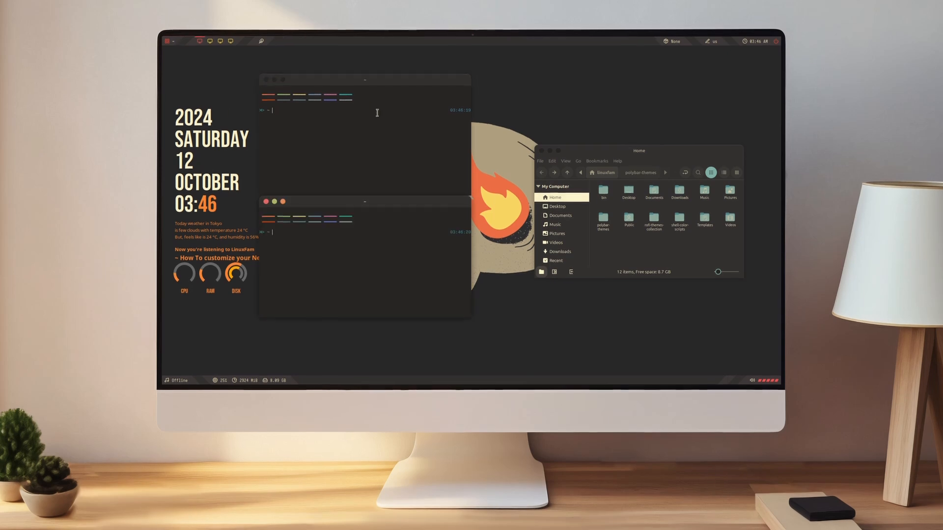
type("cava")
key("Return")
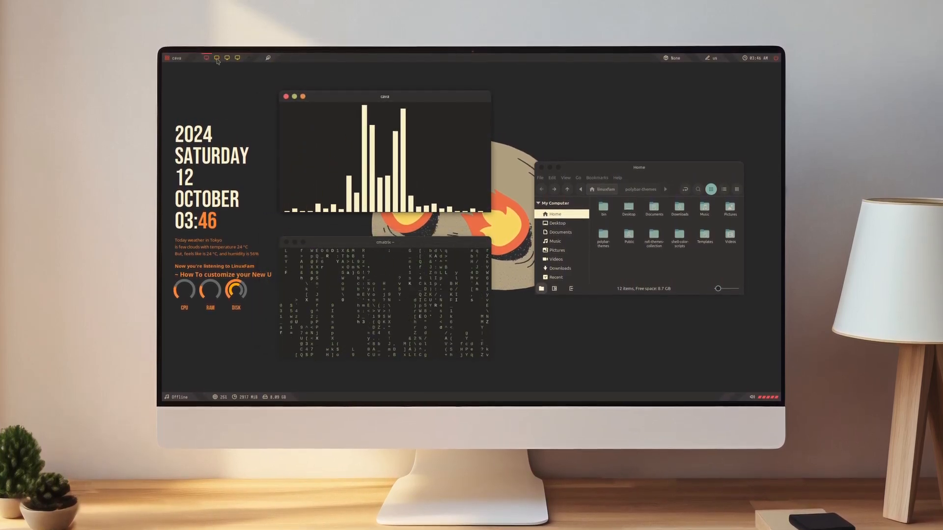
- Switch through the second, third and fourth workspaces to view their open windows
left_click(217, 59)
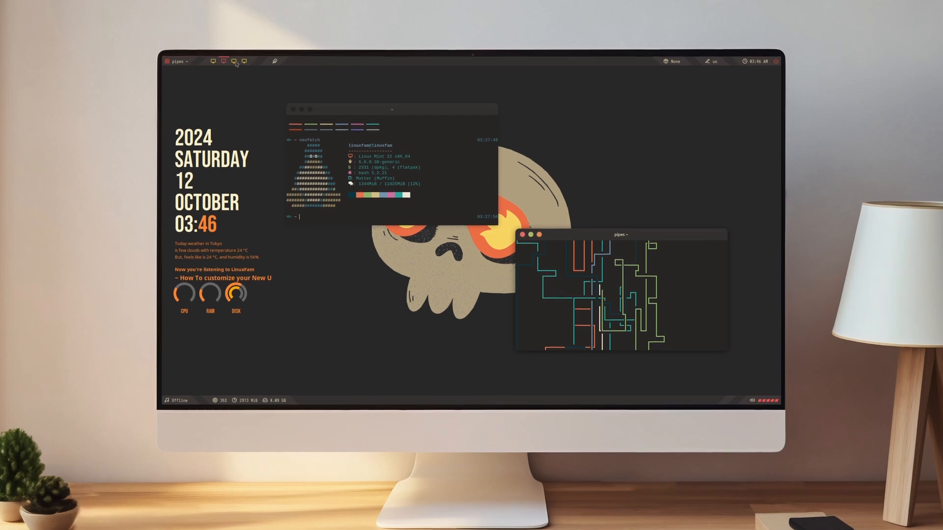
left_click(234, 60)
left_click(241, 63)
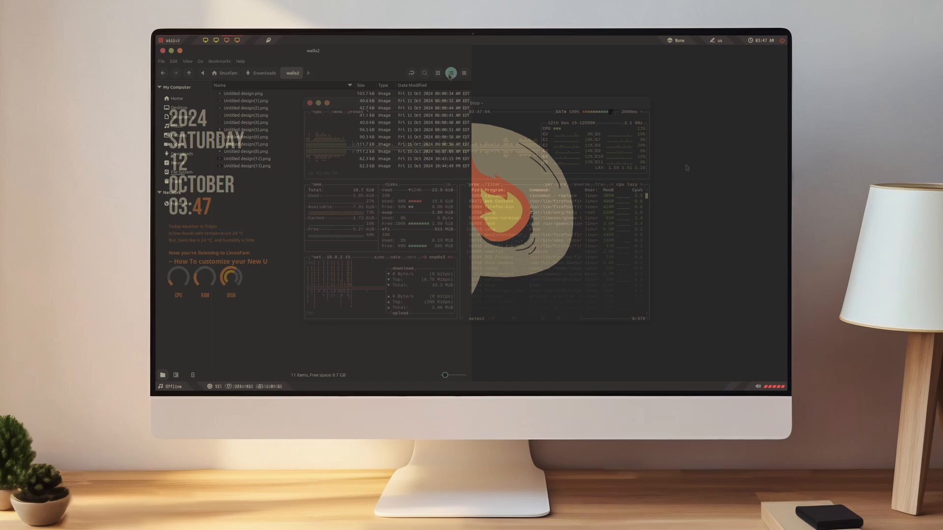
- Show an extra pane for the walls2 folder and set its first pane to icon view
left_click(188, 61)
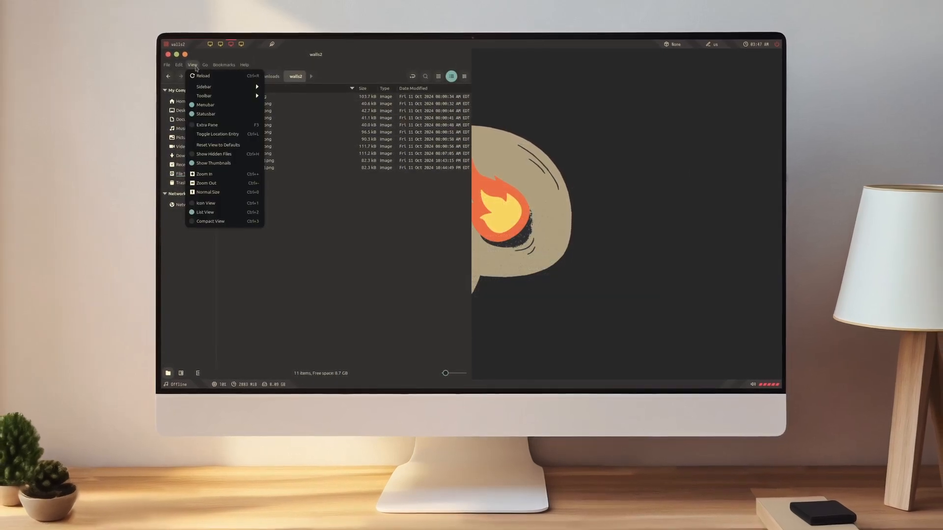
left_click(209, 124)
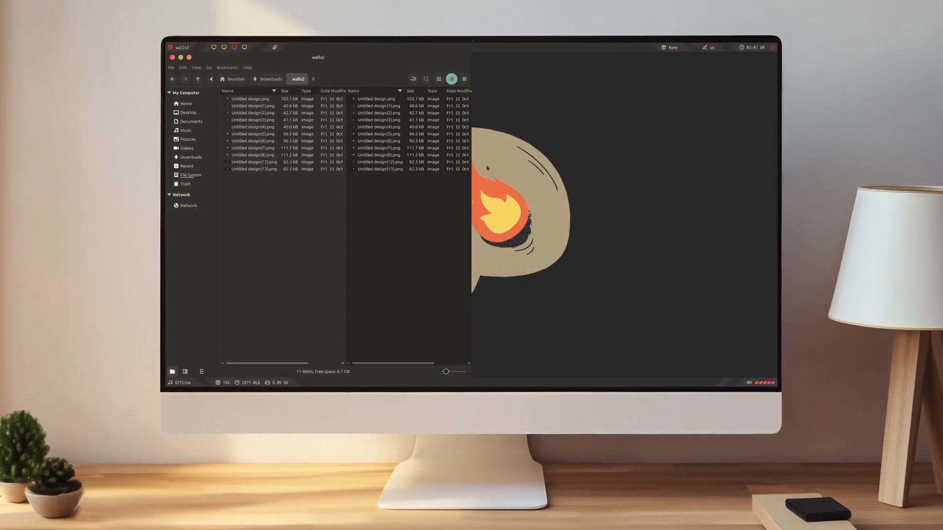
left_click(438, 80)
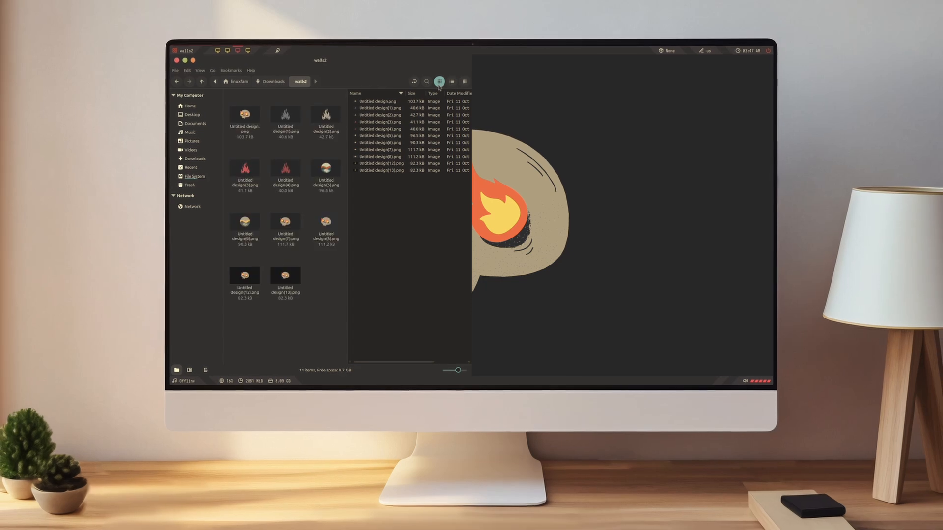
left_click(188, 62)
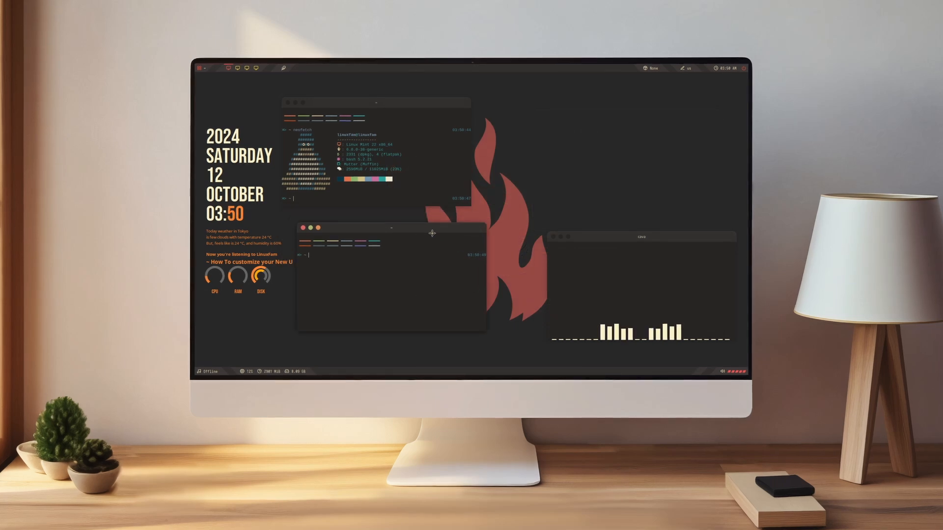
- Run screenfetch in the empty terminal window
type("screenfetch")
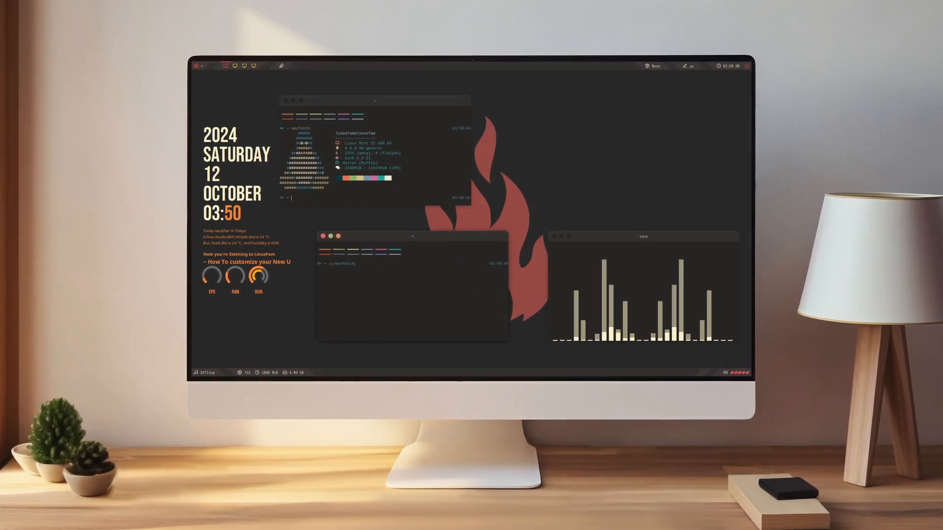
key("Return")
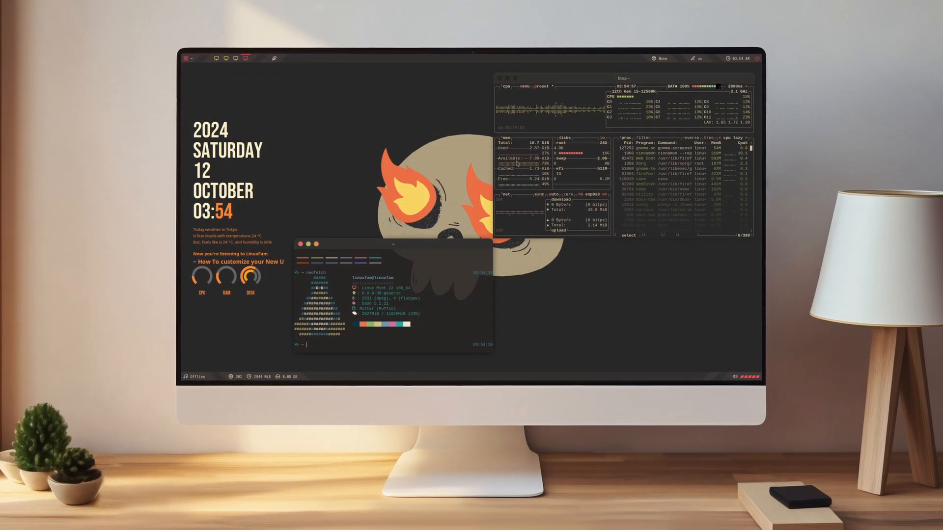
- Replace the argument bars with fade in the terminal and run colorscript -e fade
left_click(226, 59)
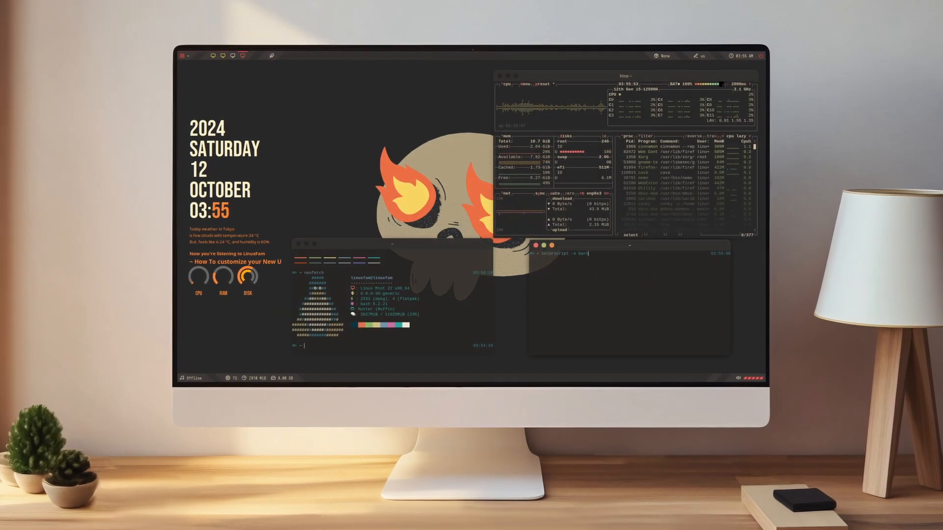
key("BackSpace")
key("BackSpace")
key("BackSpace")
key("BackSpace")
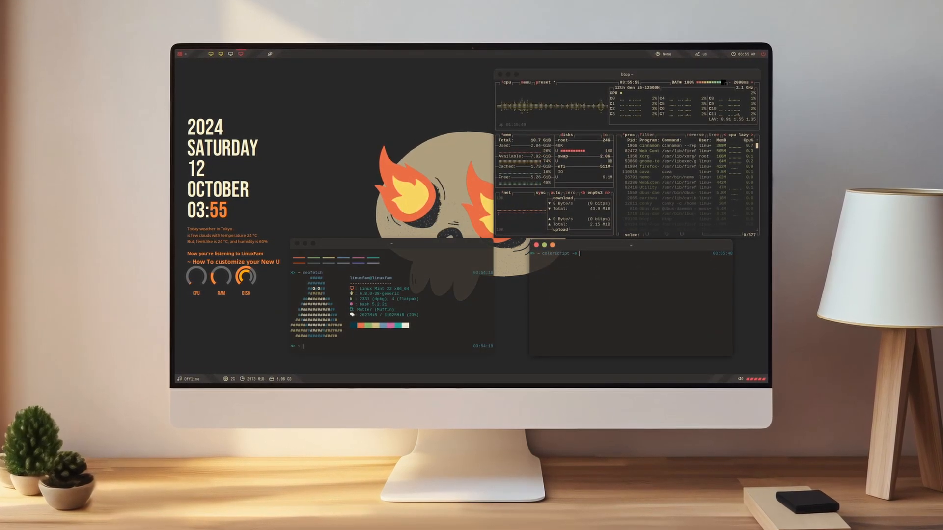
type("fa")
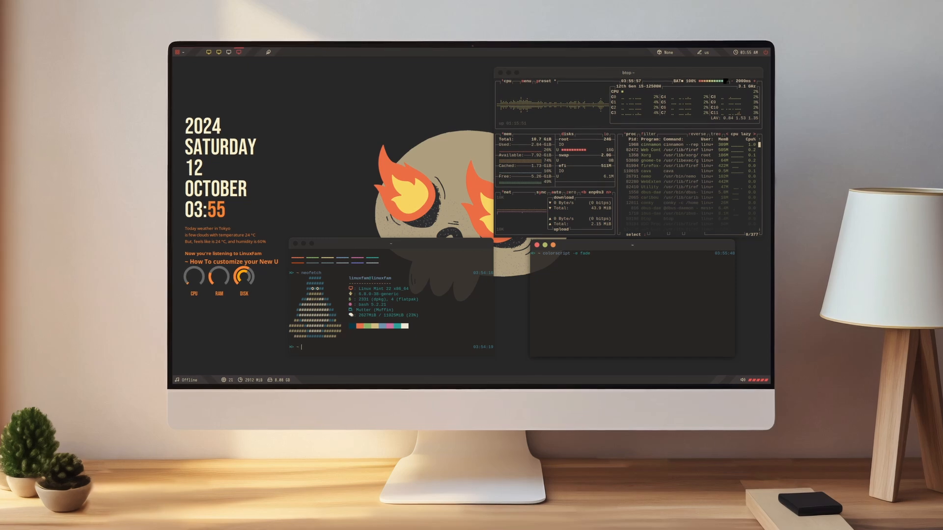
type("de")
key("Return")
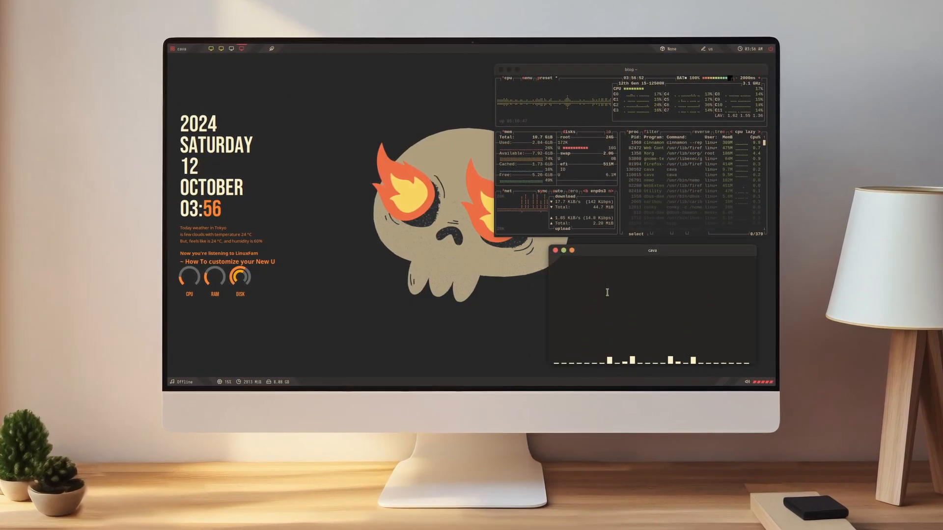
- Stop the cava visualizer and close its terminal window
key("ctrl+c")
left_click(556, 251)
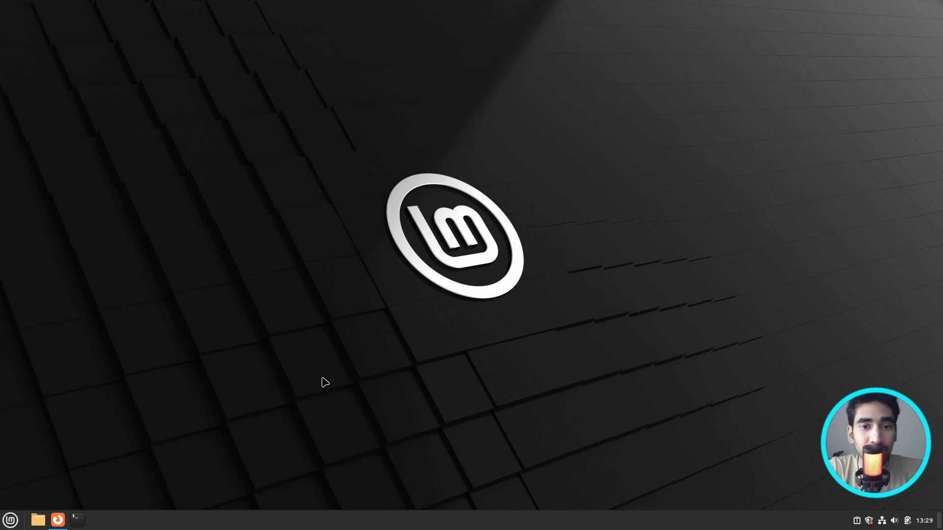
- Switch to Firefox and complete the free checkout of "Make Your Linux Mint Cinnamon Desktop Look Amazing"
left_click(65, 519)
left_click(648, 364)
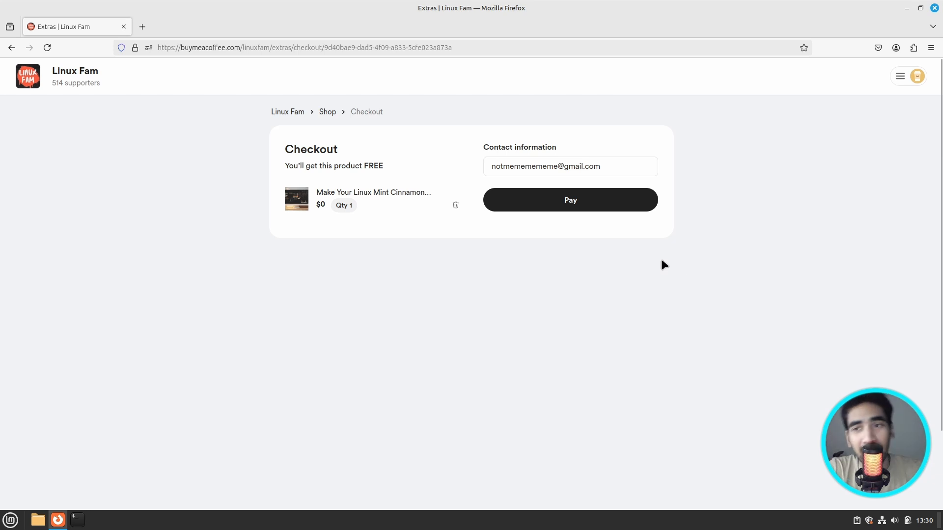
left_click(589, 203)
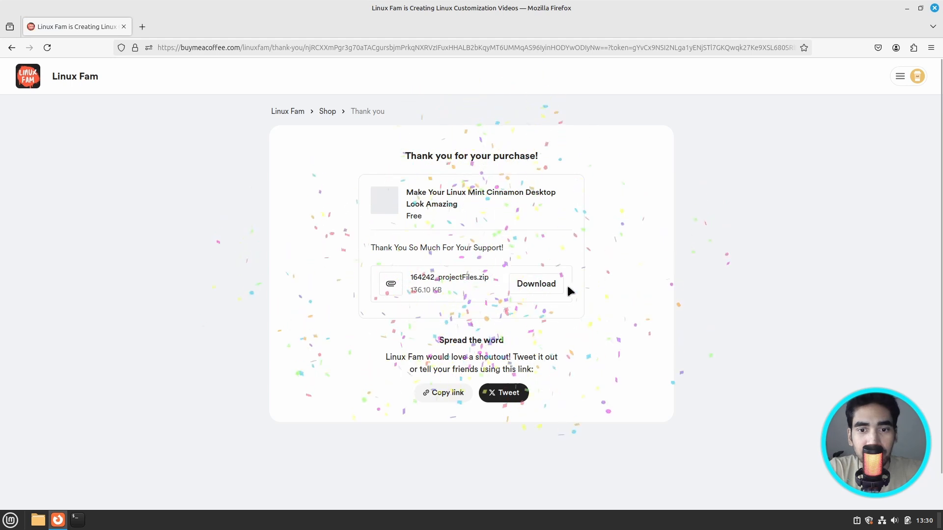
- Download 164242_projectFiles.zip from the purchase page and close the browser
left_click(539, 285)
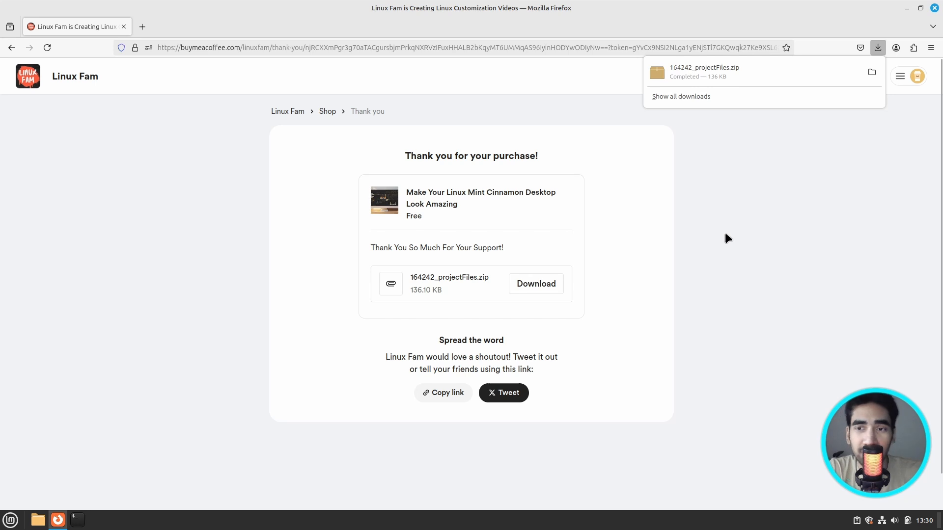
left_click(934, 5)
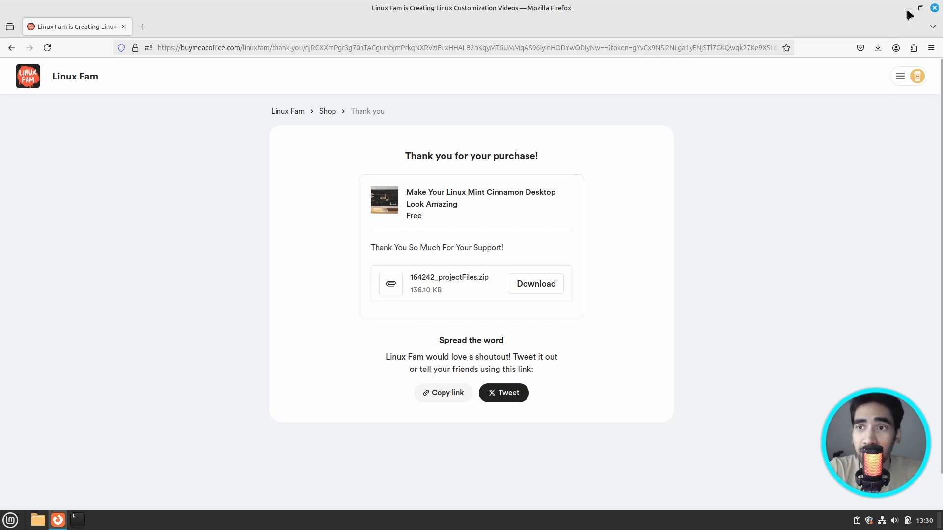
left_click(934, 8)
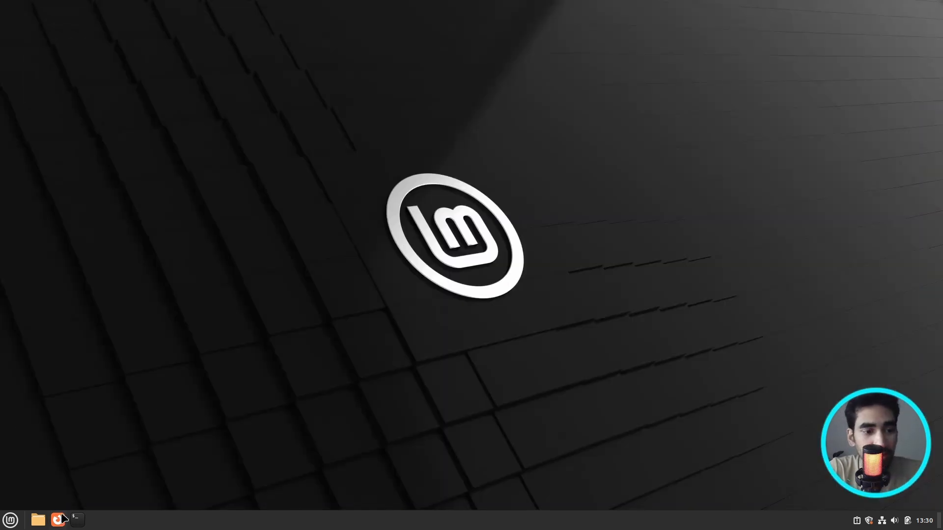
- Open the Downloads folder in the file manager and extract 164242_projectFiles.zip there
left_click(40, 523)
double_click(479, 164)
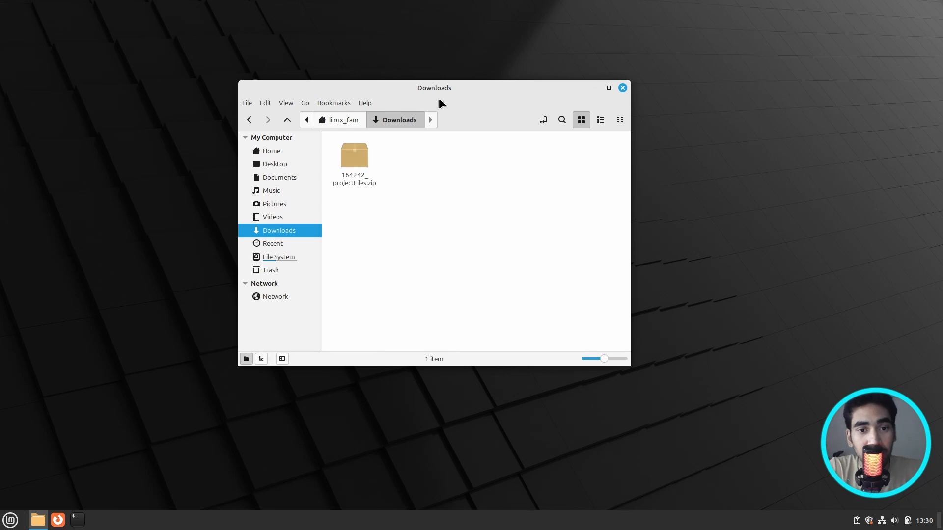
left_click_drag(475, 91, 498, 83)
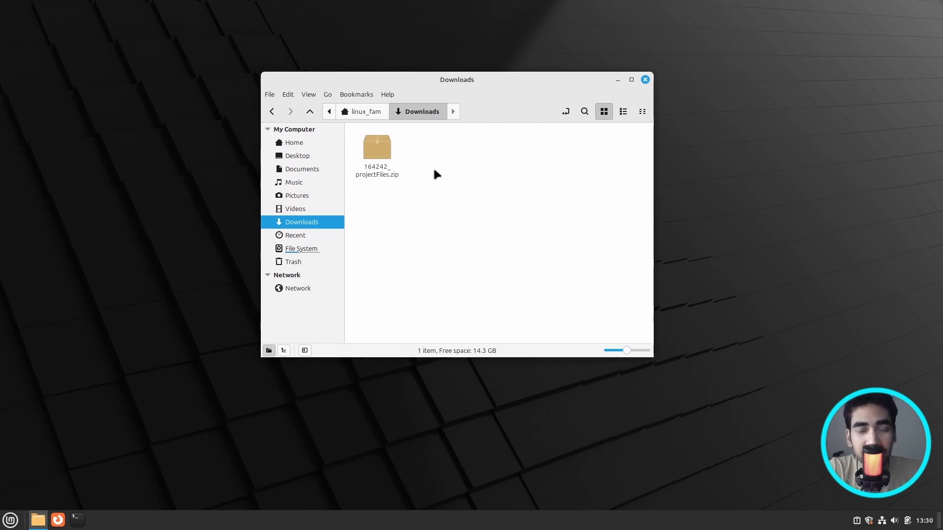
left_click(376, 150)
right_click(376, 157)
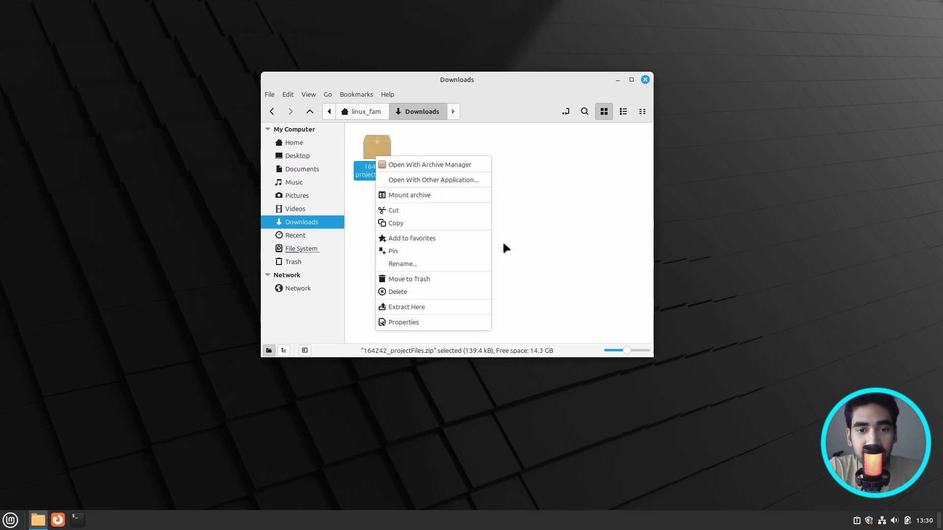
left_click(418, 307)
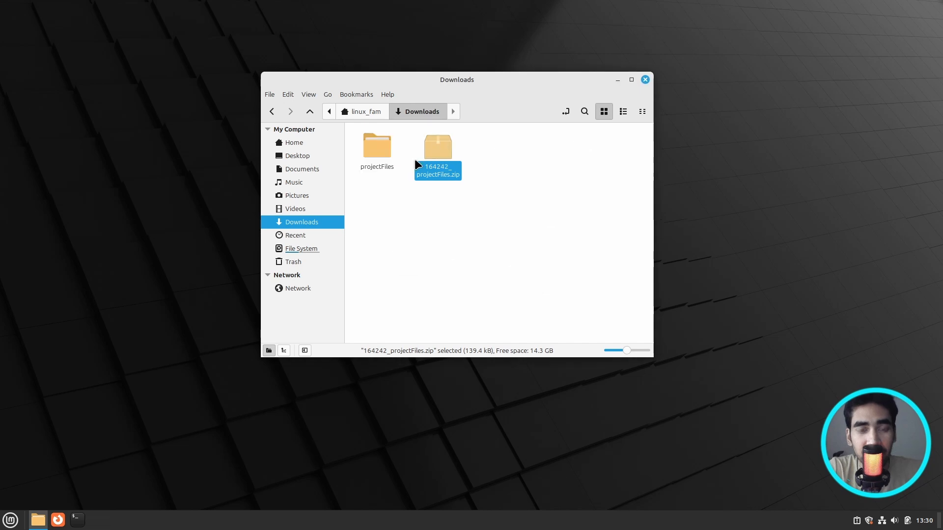
- Delete the 164242_projectFiles.zip archive from Downloads, keeping the extracted projectFiles folder
left_click(381, 185)
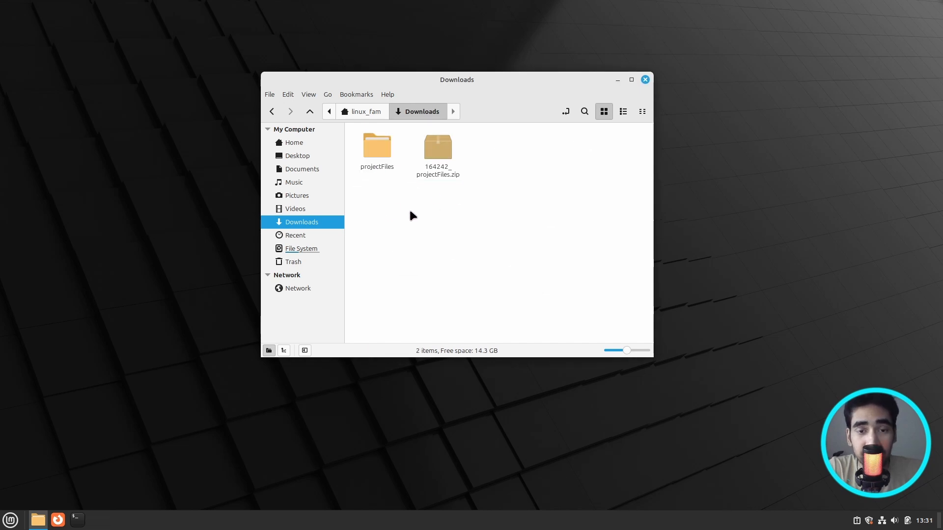
left_click_drag(428, 206, 531, 118)
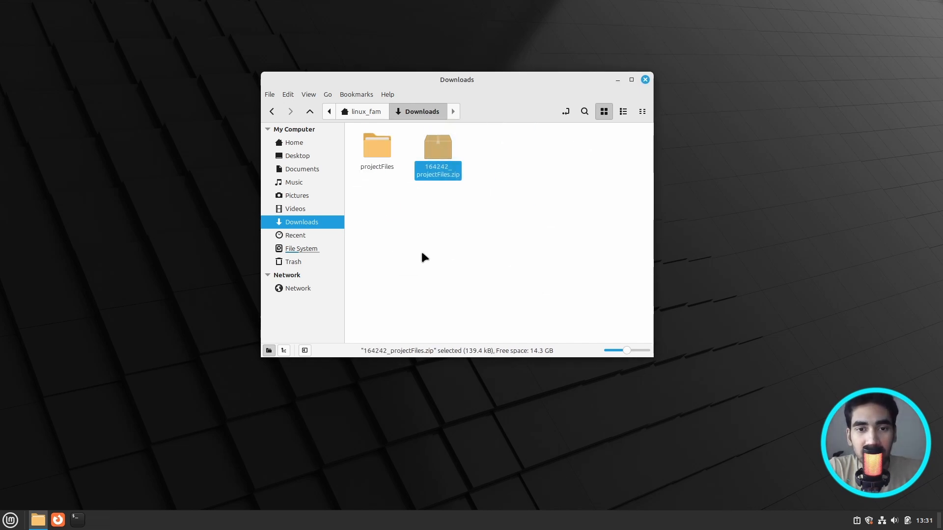
key("Delete")
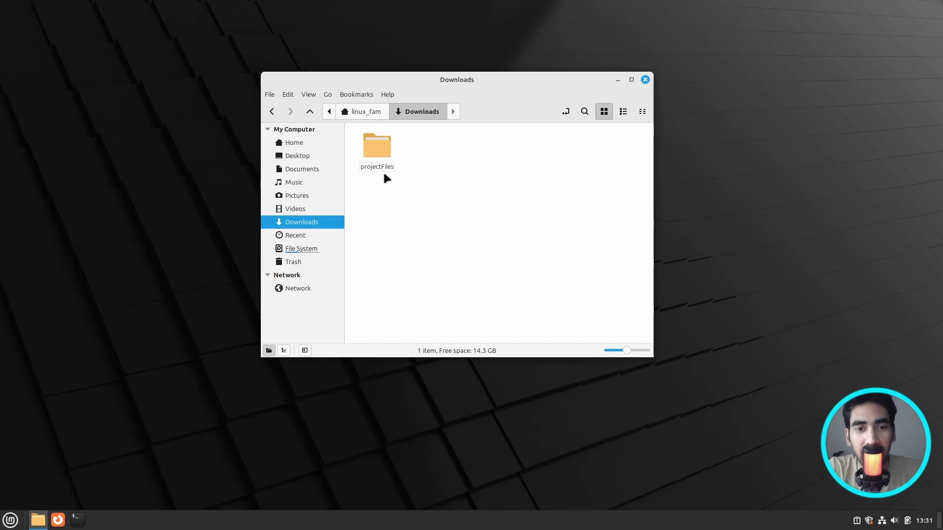
- Go up to the home folder and reopen Downloads from there
left_click_drag(512, 77, 519, 130)
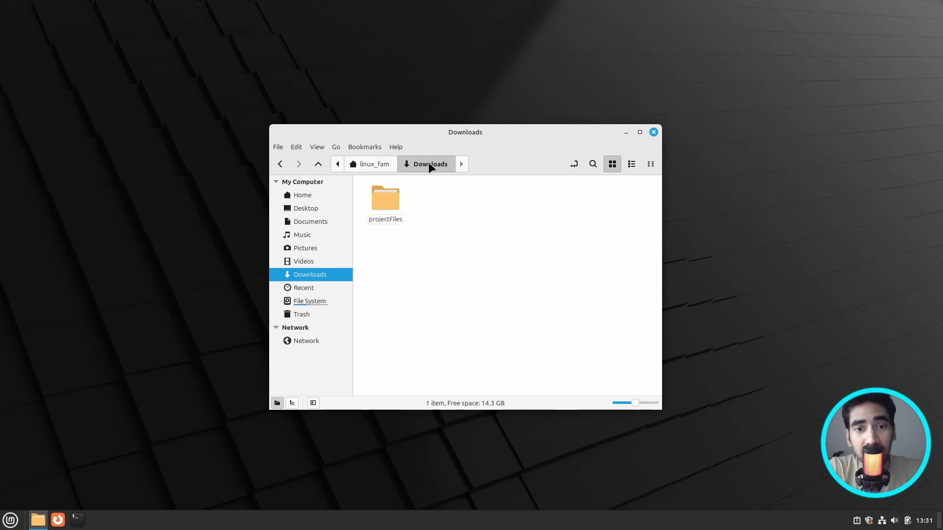
left_click(386, 163)
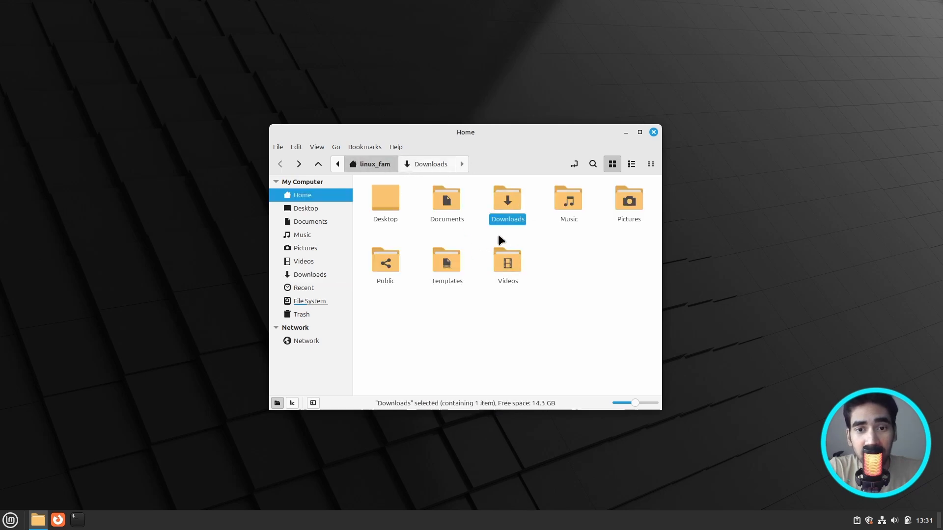
double_click(509, 211)
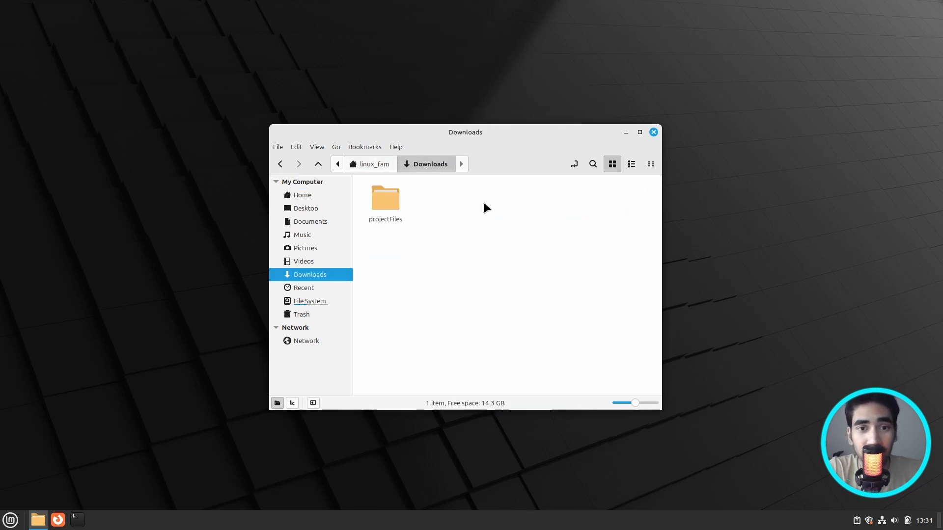
- Open the projectFiles folder and launch a terminal in it, placing the terminal window over the file manager
left_click_drag(410, 266, 383, 187)
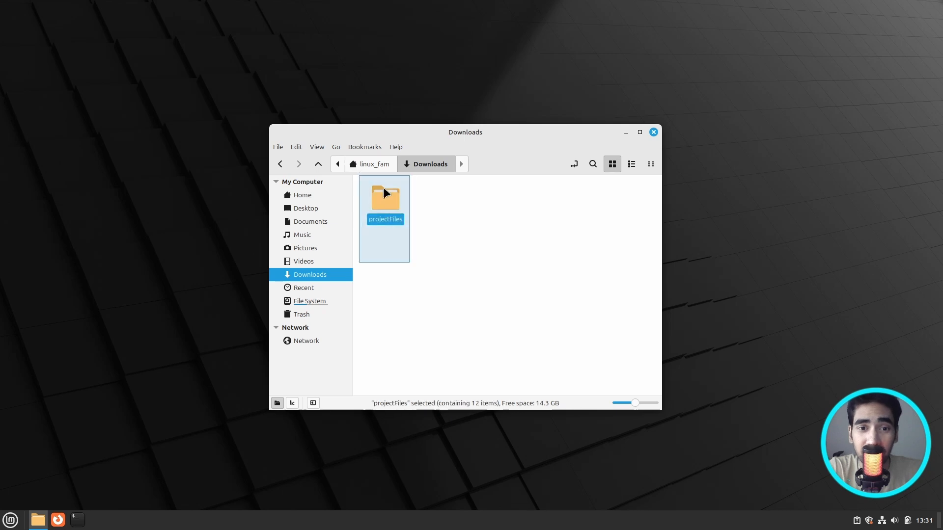
left_click(443, 229)
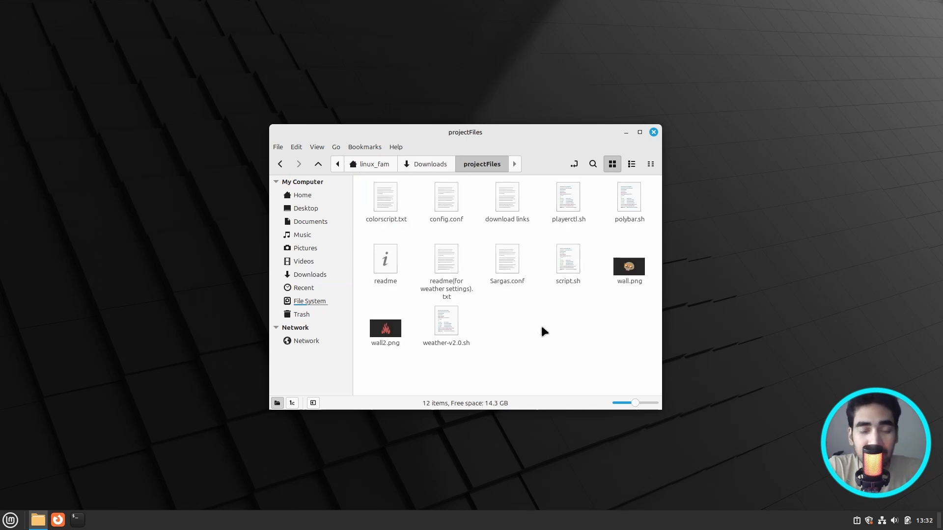
right_click(541, 326)
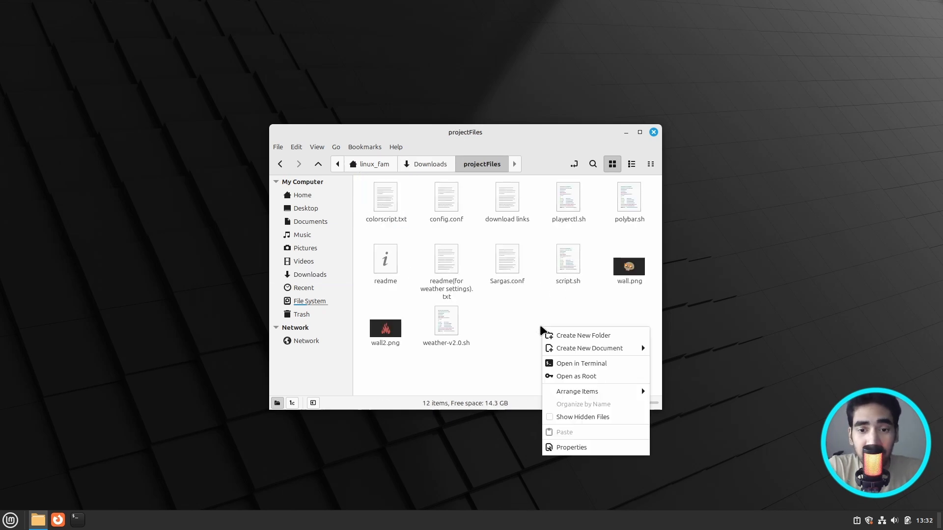
left_click(619, 363)
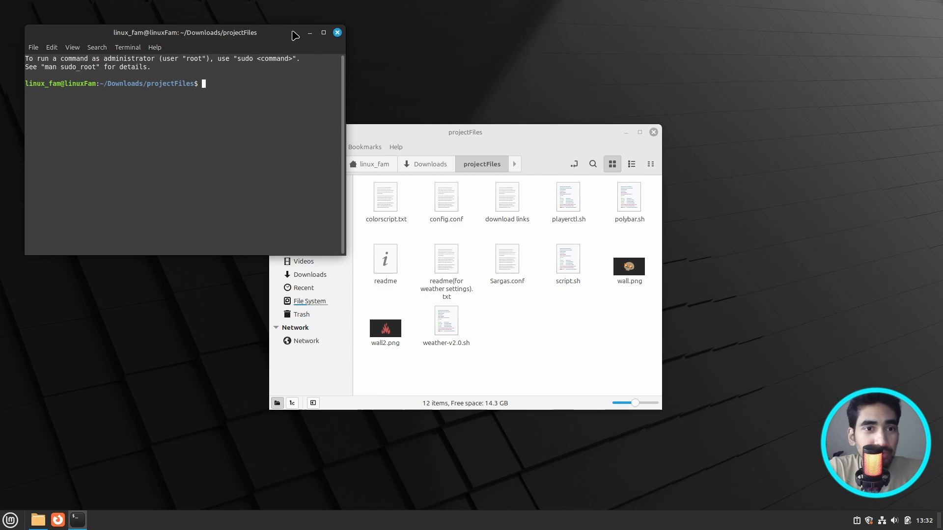
left_click_drag(282, 31, 535, 164)
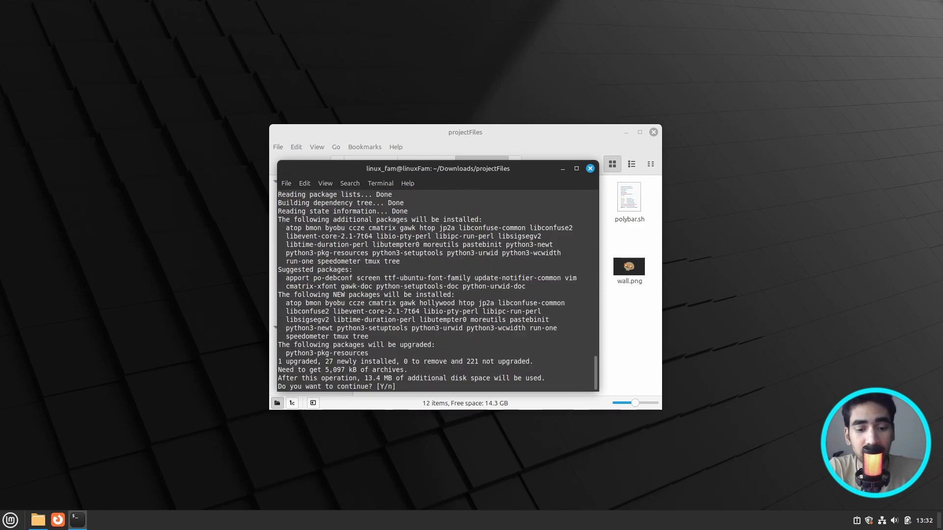
- Accept the installation of the hollywood and gnome-tweaks packages with their dependencies
key("Return")
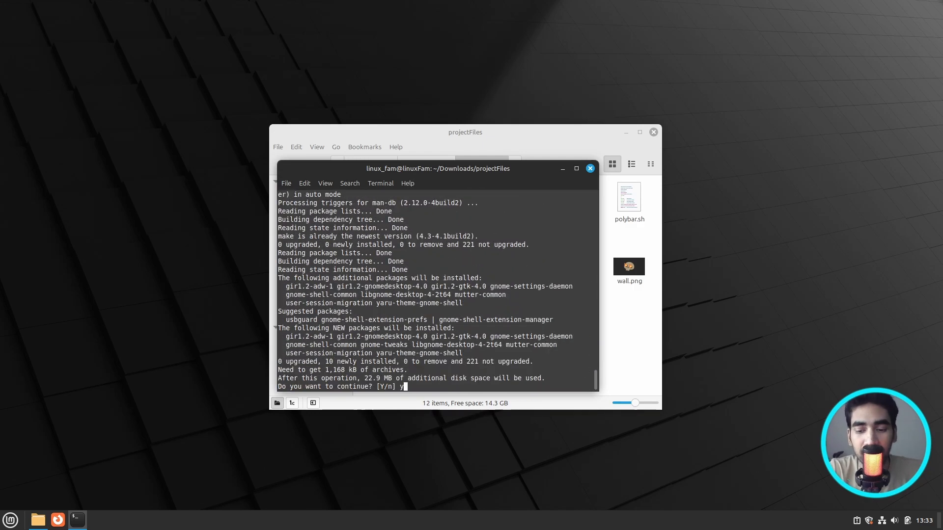
type("y")
key("Return")
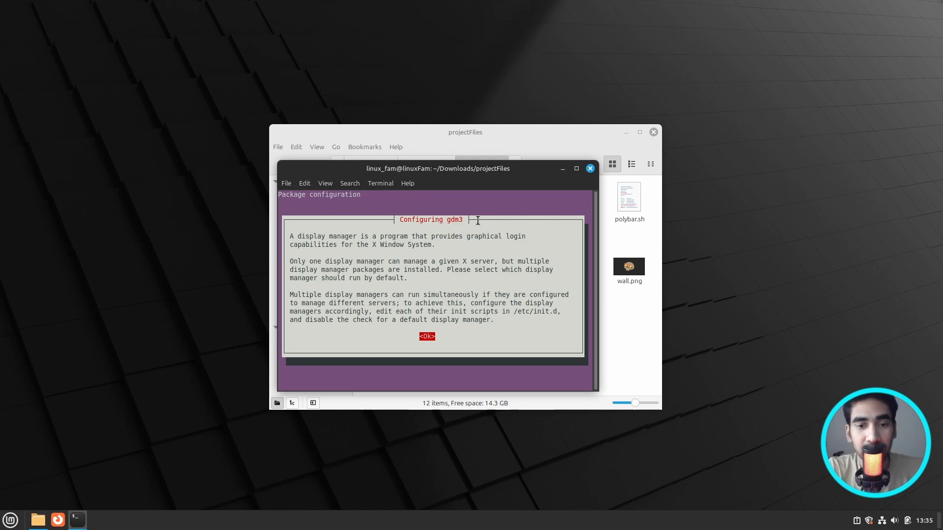
- Keep lightdm as the default display manager in the gdm3 configuration, and close the terminal once the installation has finished
key("Return")
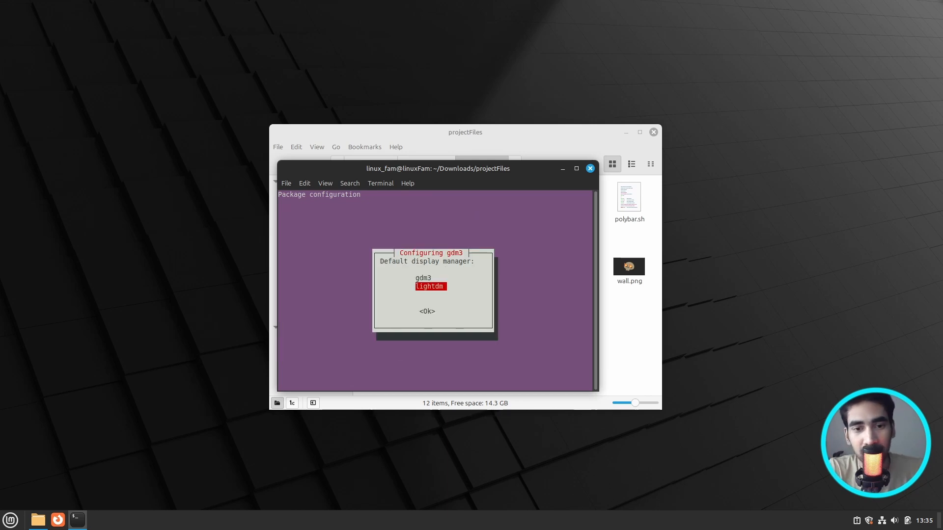
key("Return")
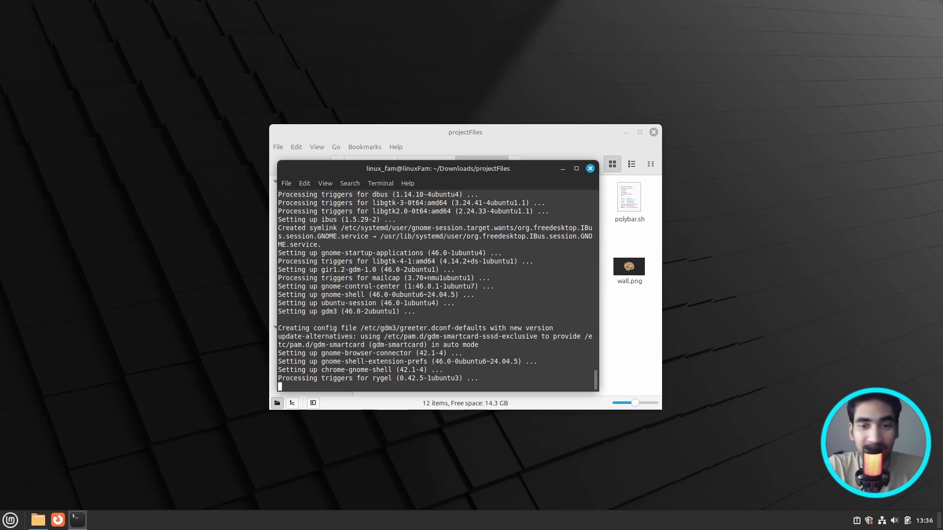
key("Return")
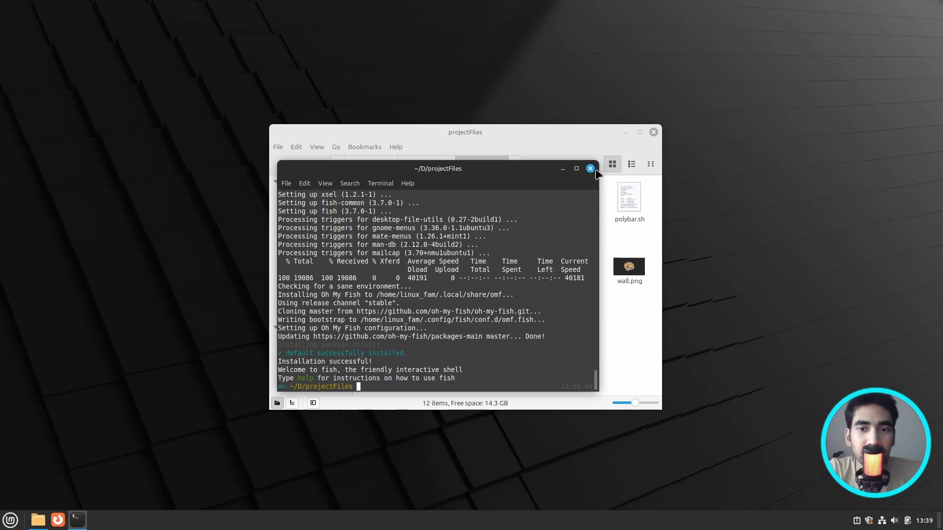
left_click(592, 169)
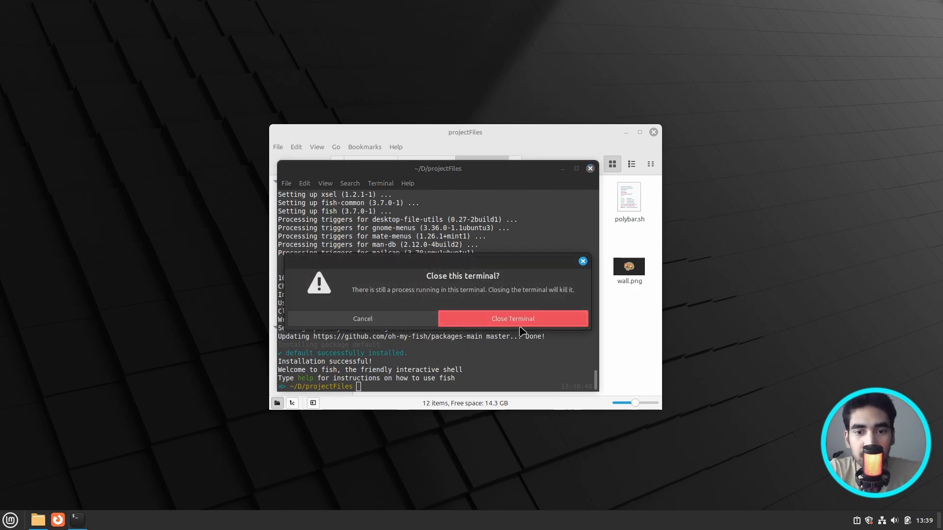
left_click(515, 321)
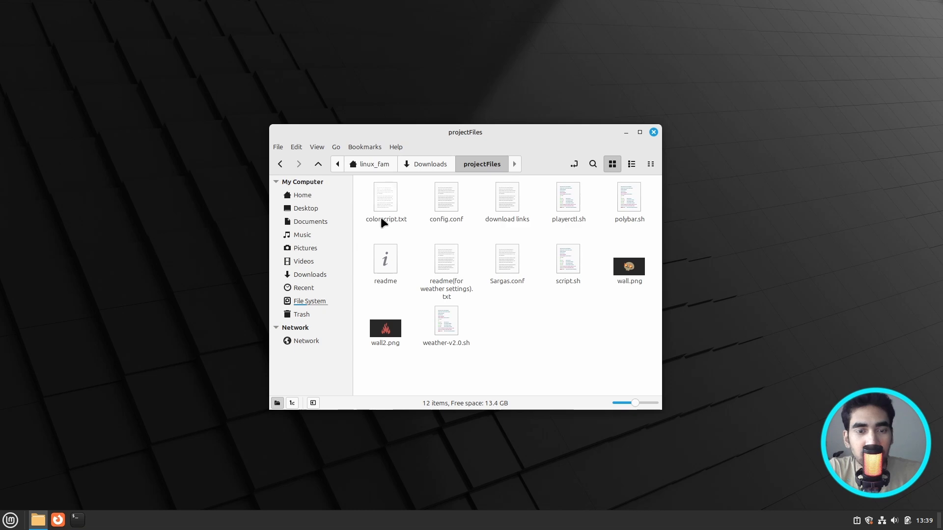
- Open colorscript.txt from projectFiles and arrange a new terminal beside it in front of the file manager
left_click(384, 200)
double_click(382, 199)
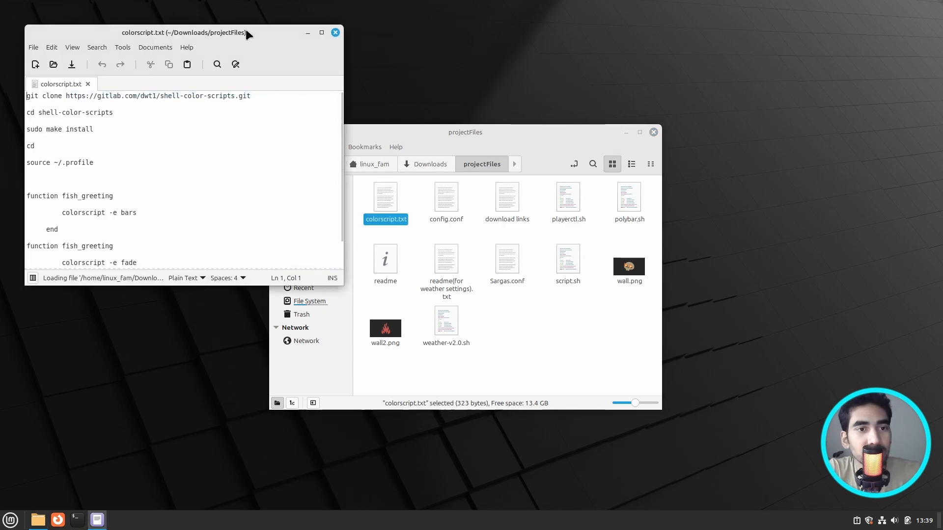
left_click_drag(564, 133, 680, 81)
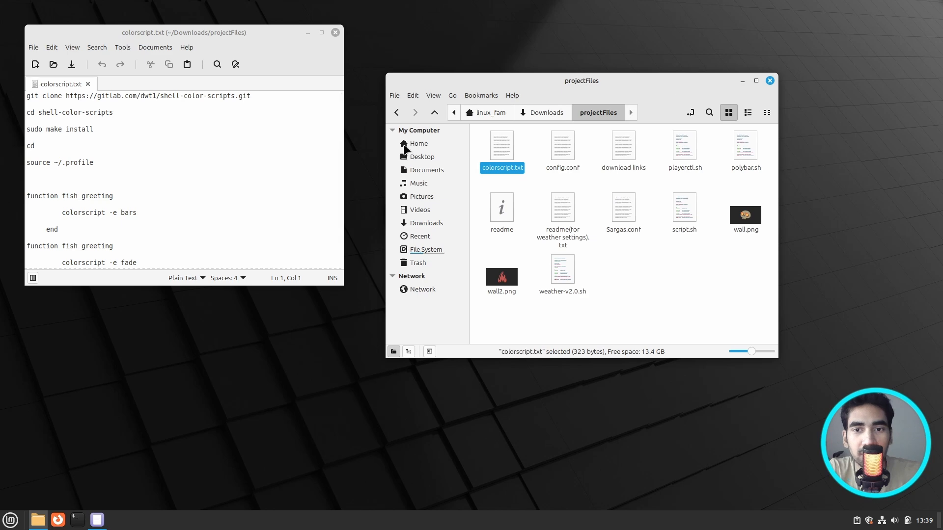
left_click(77, 519)
left_click_drag(304, 56, 617, 160)
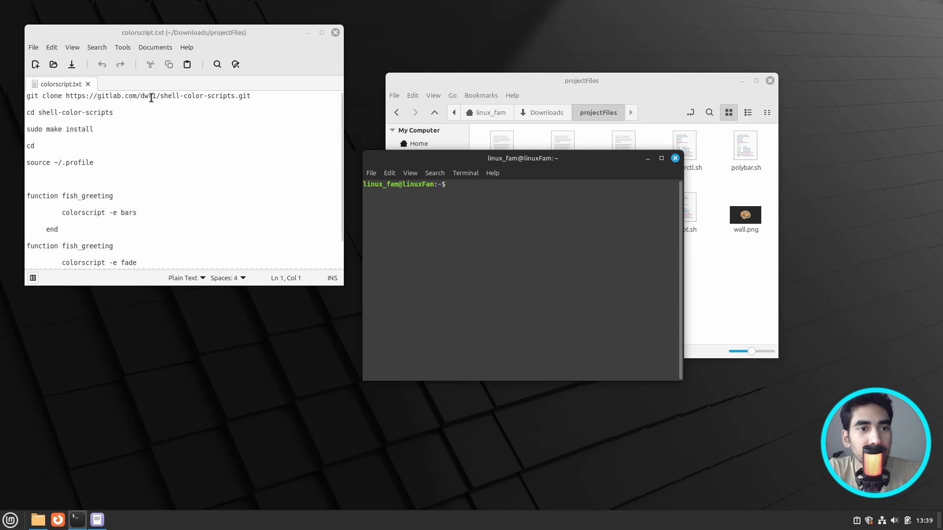
triple_click(151, 97)
key("ctrl+c")
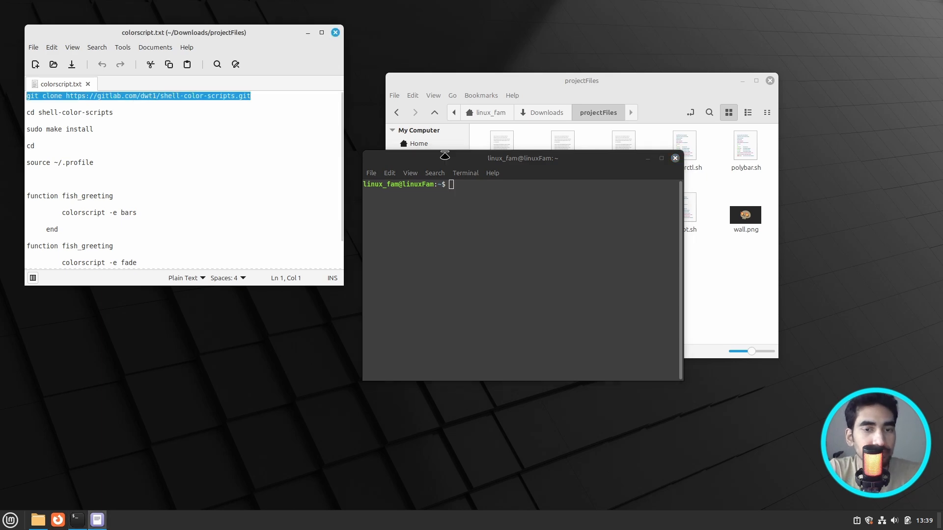
left_click(502, 186)
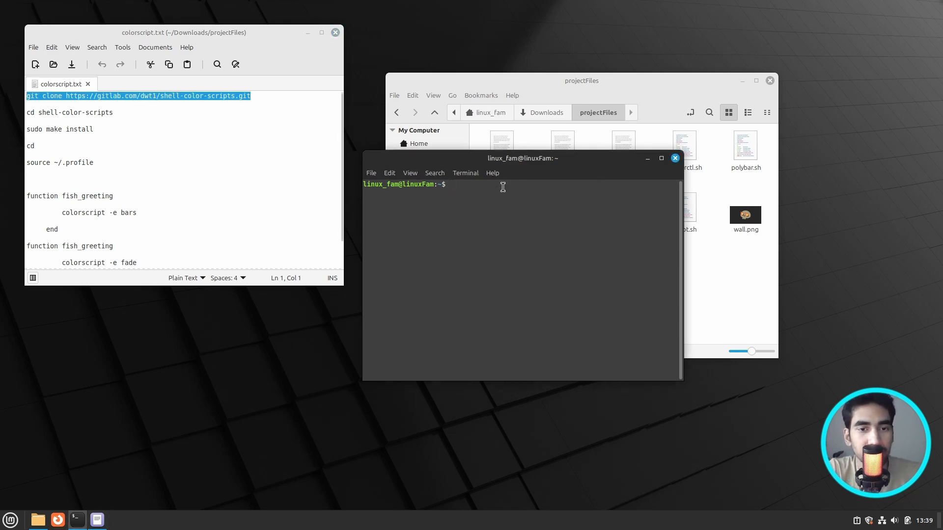
key("ctrl+shift+v")
key("Return")
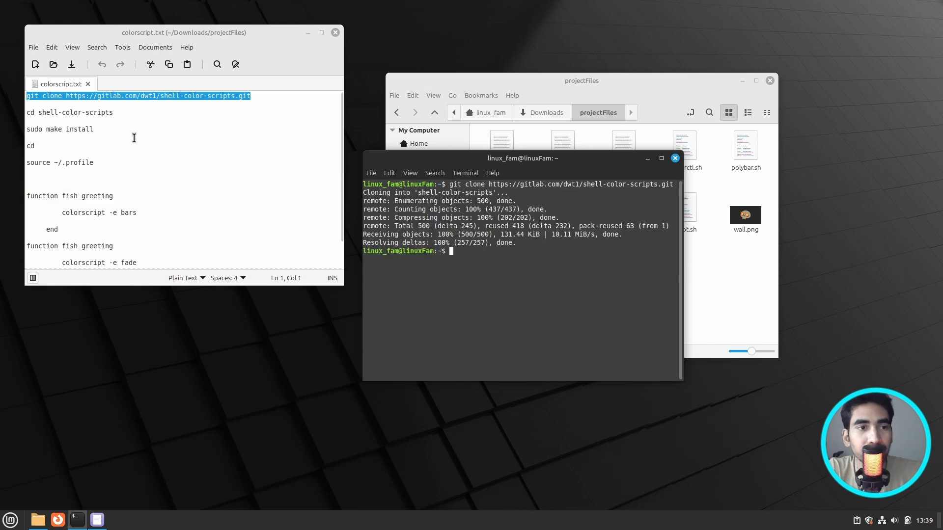
- Copy the cd shell-color-scripts command from the text file and run it to enter the cloned folder
triple_click(98, 113)
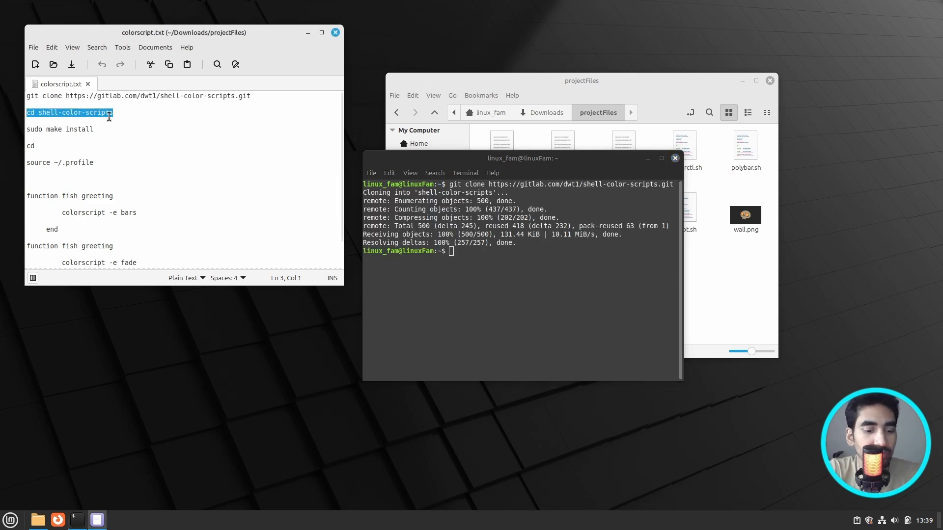
key("ctrl+c")
left_click(520, 251)
key("ctrl+shift+v")
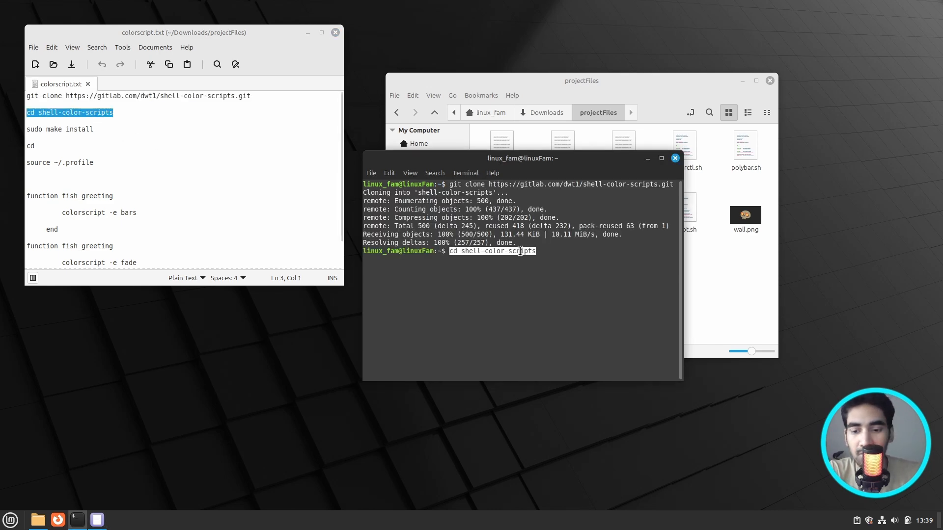
key("Return")
- Run sudo make install from the text file in the terminal, authorizing it with the sudo password
triple_click(50, 130)
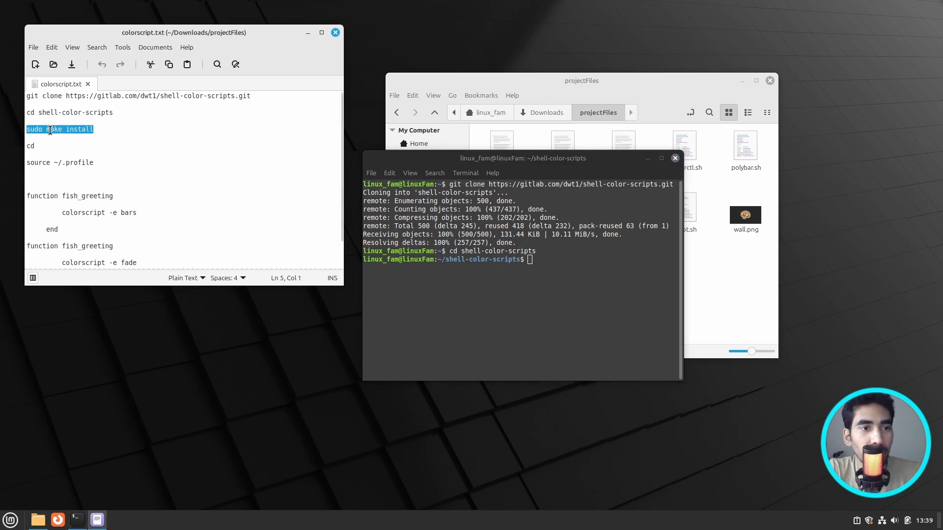
left_click(574, 258)
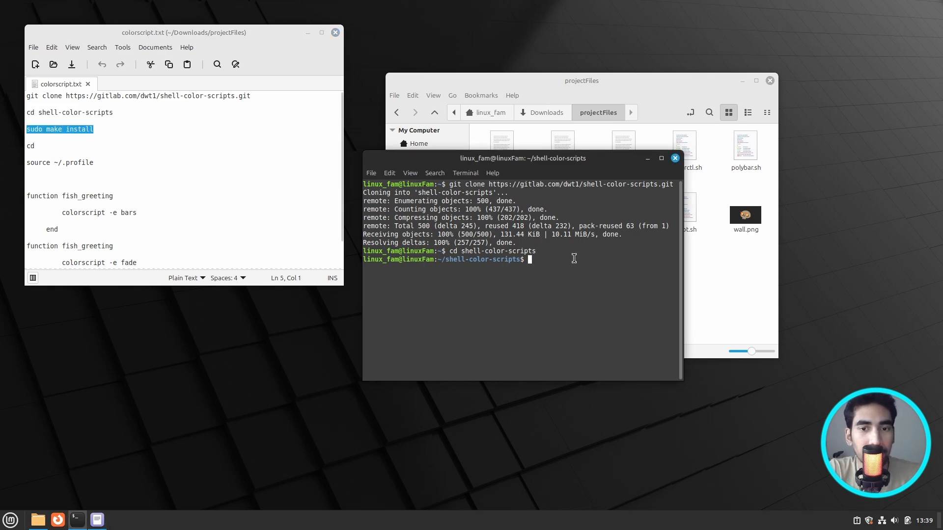
key("ctrl+shift+v")
key("Return")
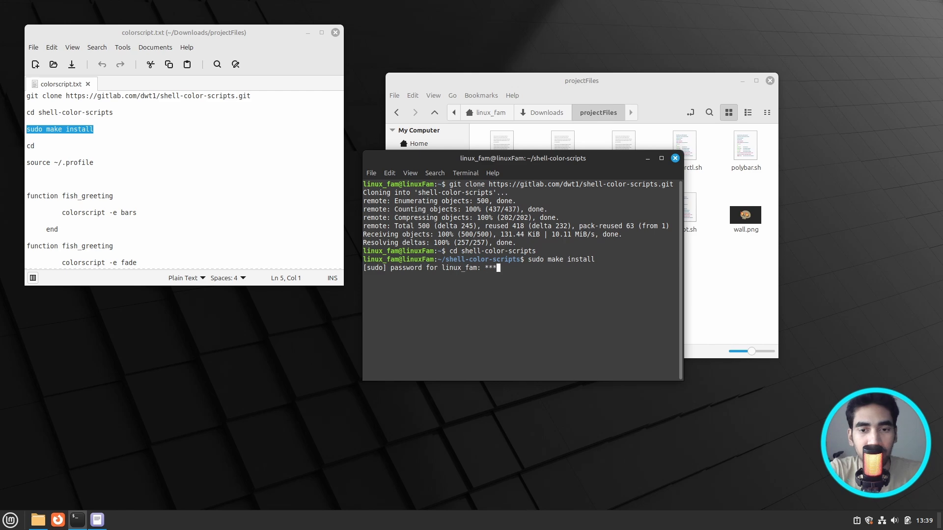
key("Return")
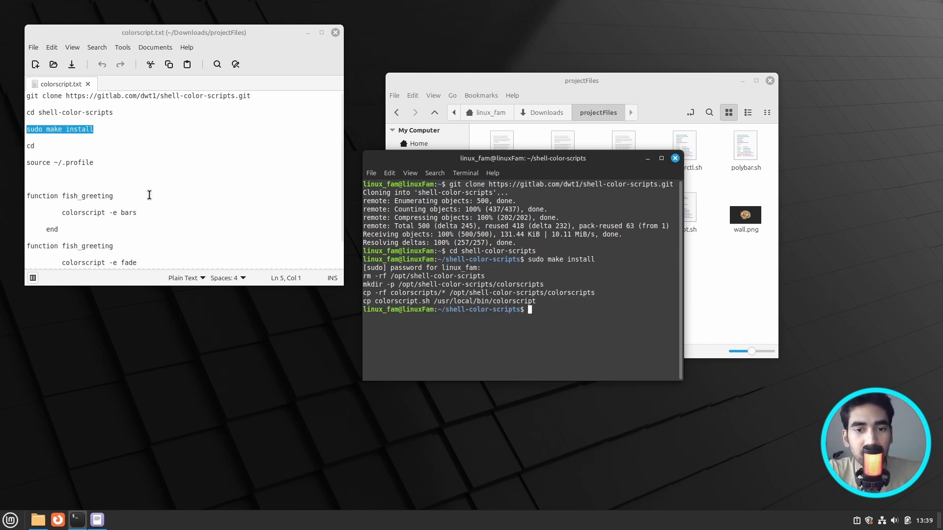
- Return to the home directory with cd and reload the profile with source ~/.profile
double_click(30, 146)
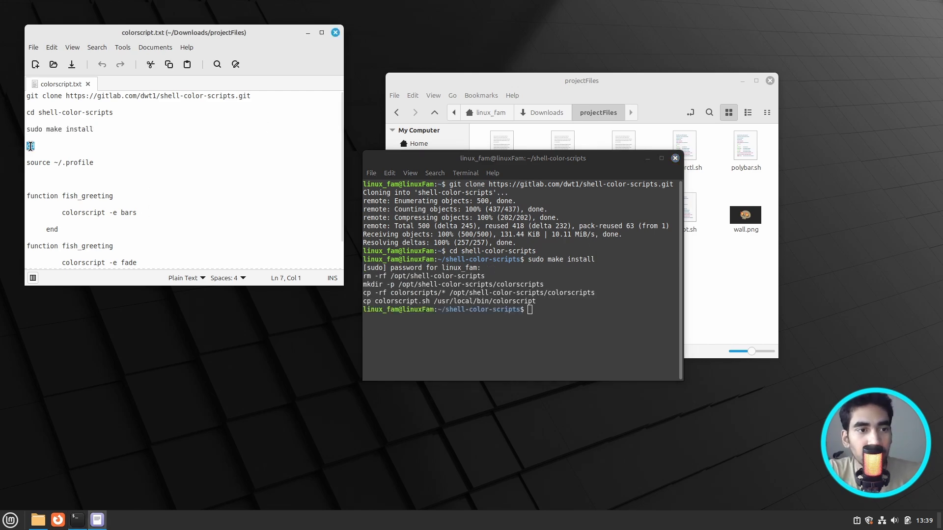
left_click(572, 317)
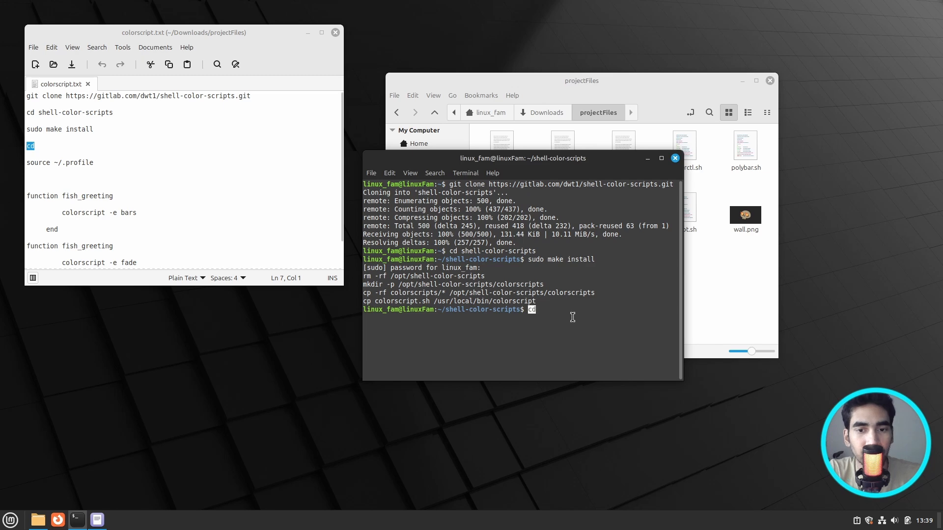
key("Return")
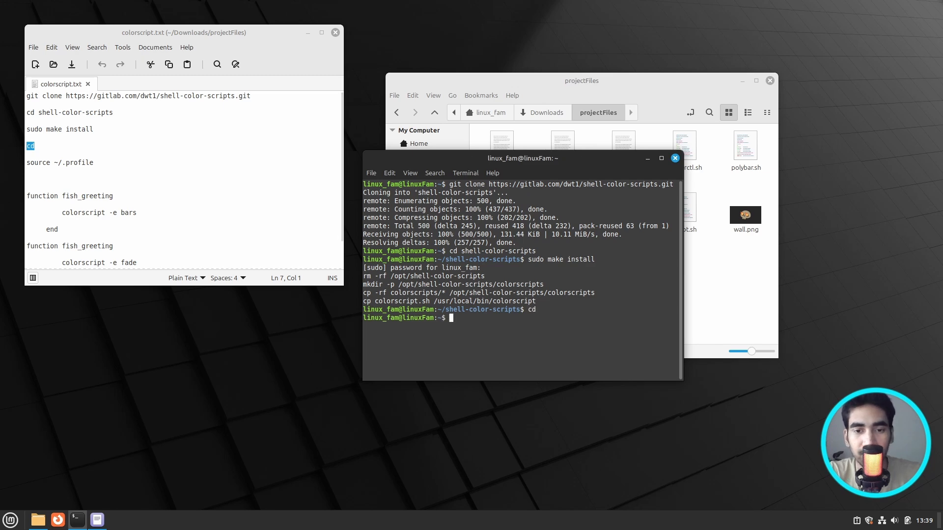
triple_click(33, 163)
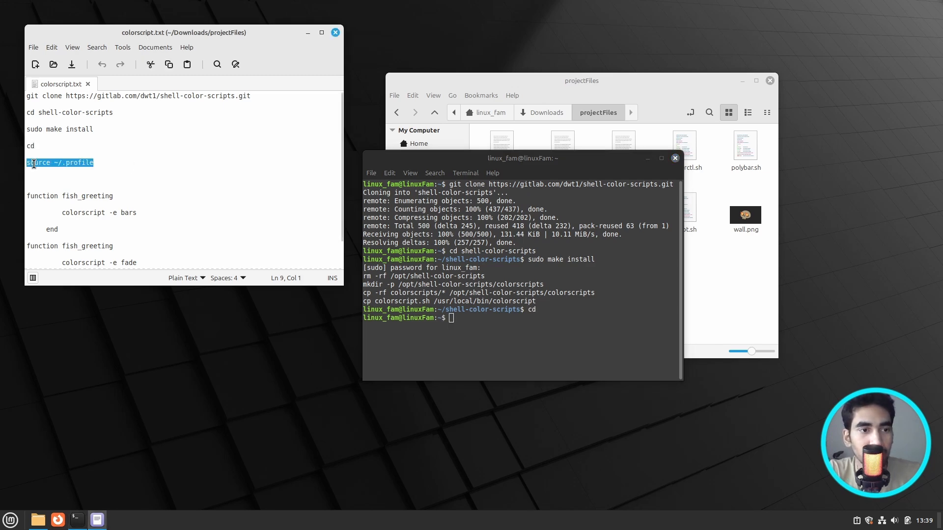
left_click(493, 322)
key("ctrl+shift+v")
key("Return")
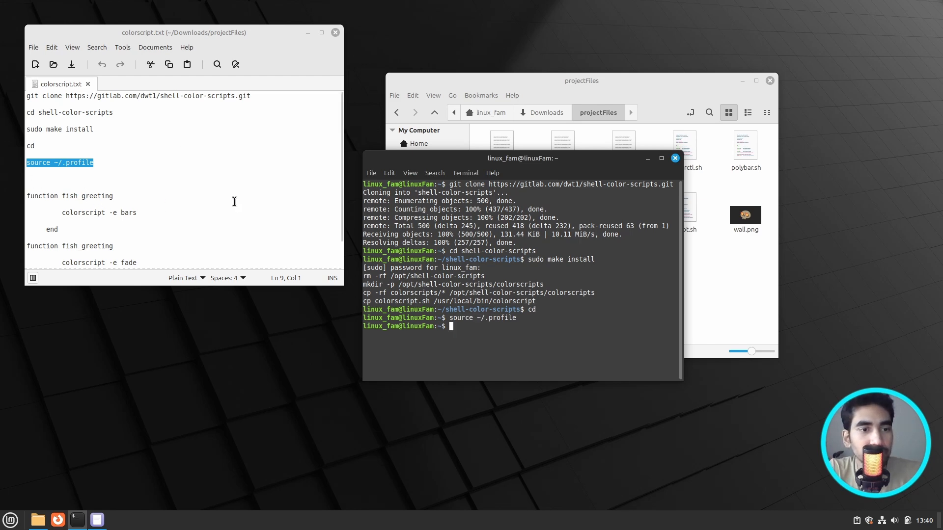
- Run colorscript -r in the terminal to test the color scripts with a random one
scroll(230, 199, "down", 1)
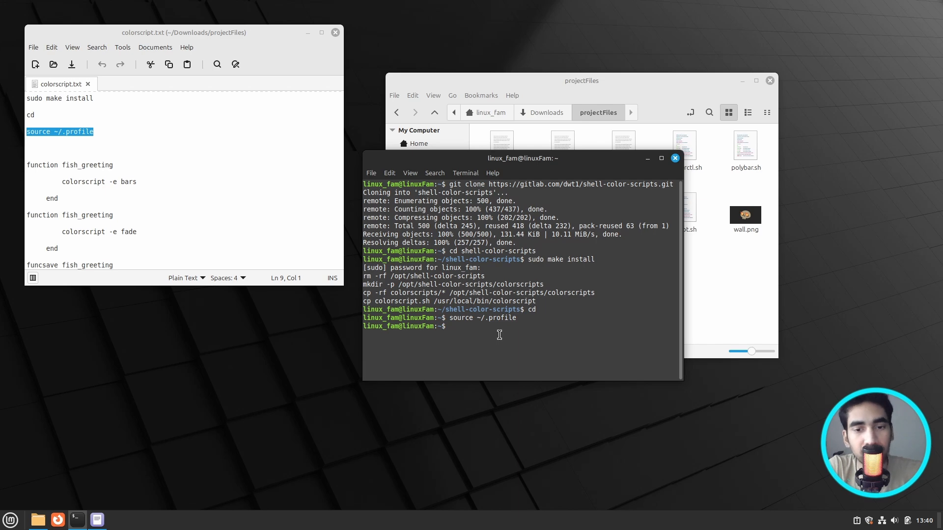
type("colorscrip")
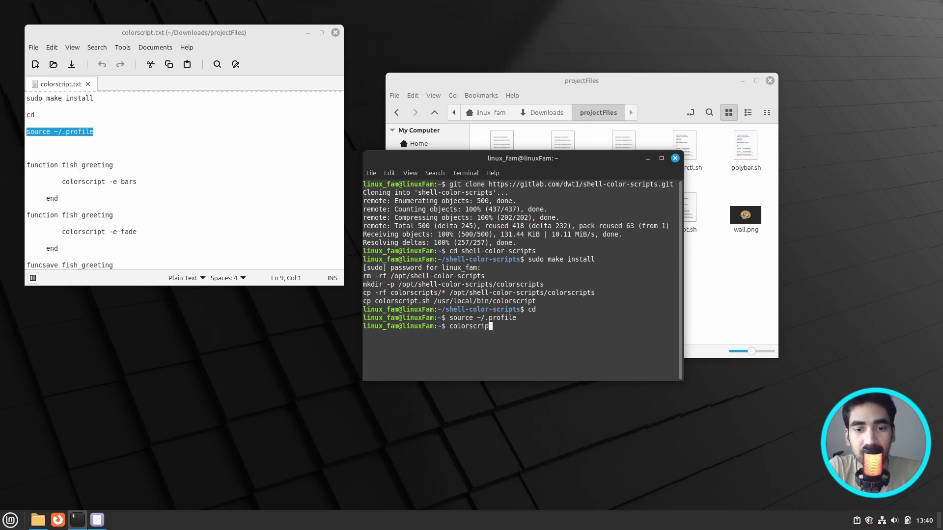
type("t -r")
key("Return")
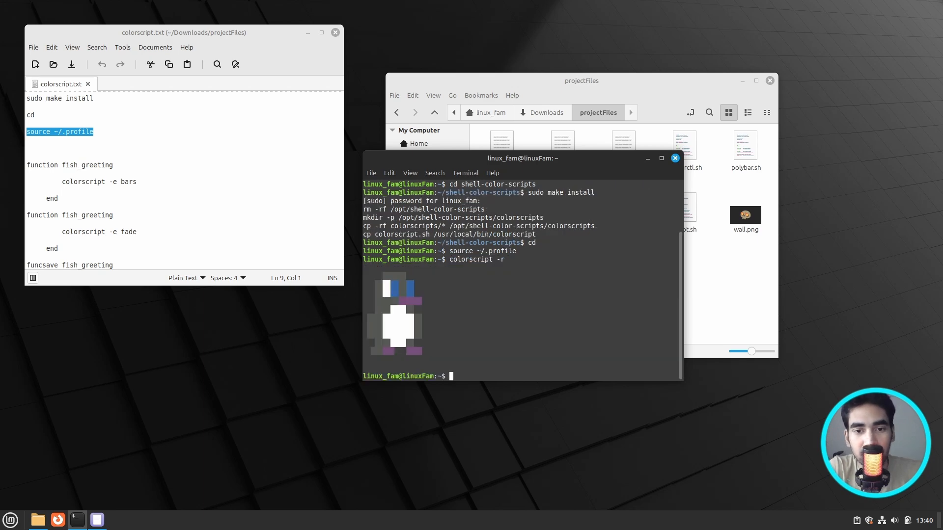
- Discard the recalled colorscript -r command and run clear to empty the terminal
key("Up")
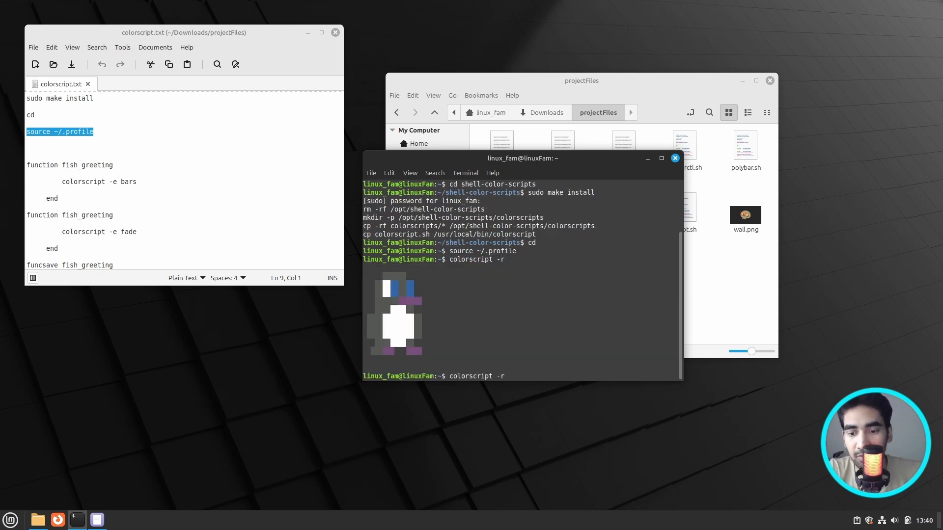
key("BackSpace")
key("BackSpace")
key("BackSpace")
key("BackSpace")
key("BackSpace")
key("BackSpace")
key("BackSpace")
key("BackSpace")
key("BackSpace")
key("BackSpace")
key("BackSpace")
key("BackSpace")
type("c")
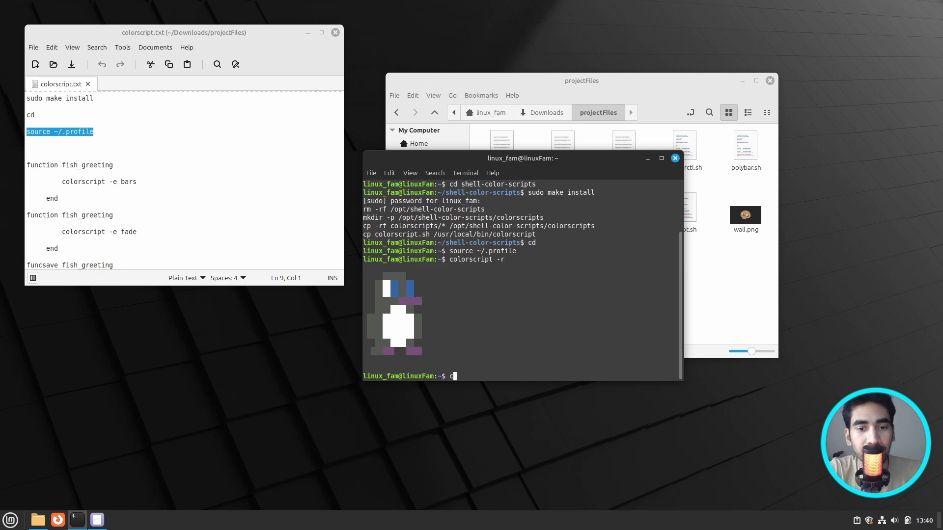
type("lear")
key("Return")
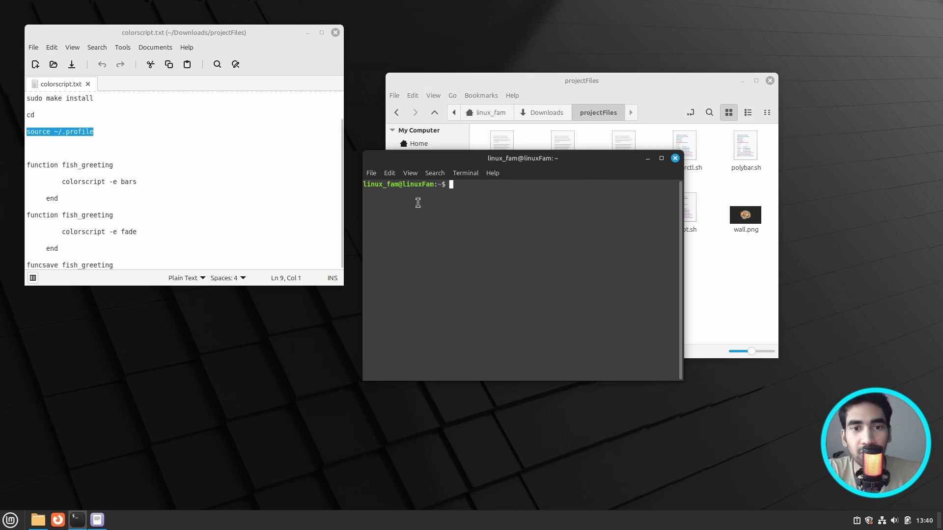
- Set the terminal profile to run the custom command fish instead of the default shell and close the preferences
right_click(526, 216)
left_click(578, 309)
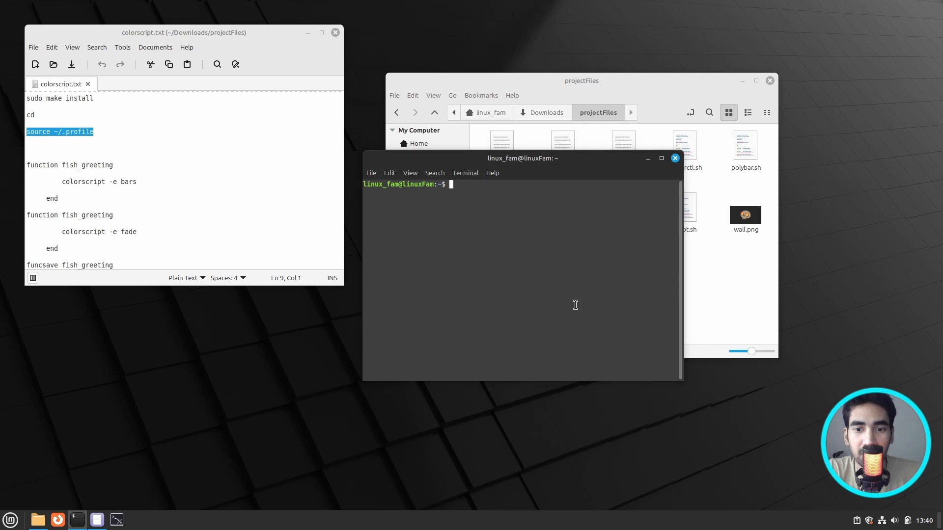
left_click_drag(232, 53, 314, 129)
left_click(316, 150)
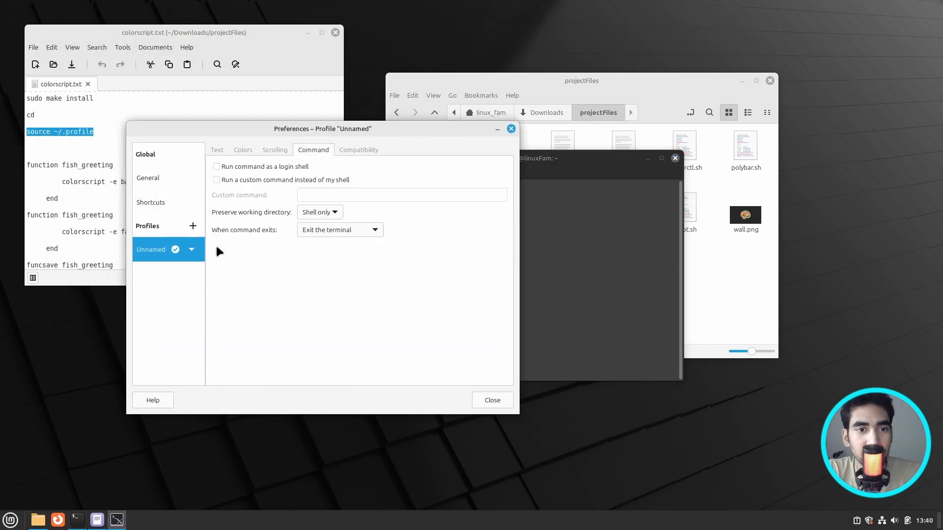
left_click(216, 179)
left_click(347, 191)
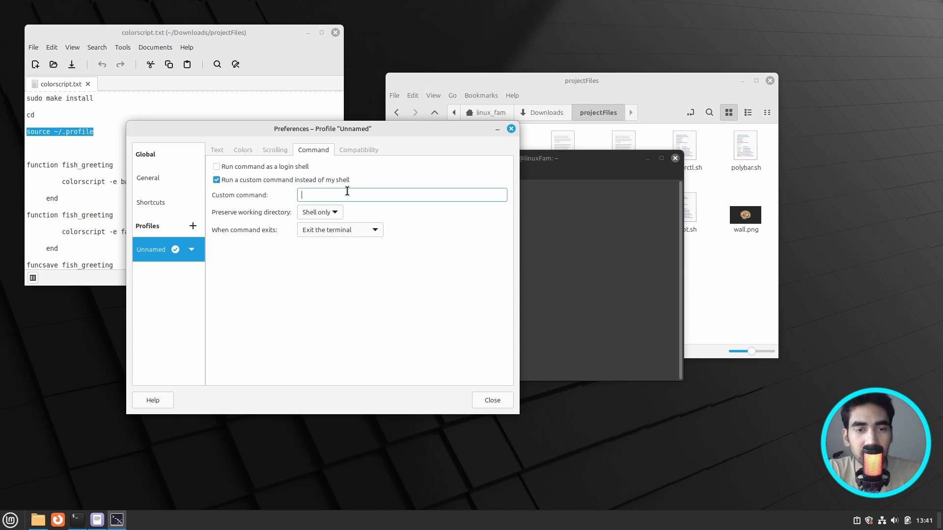
type("fish")
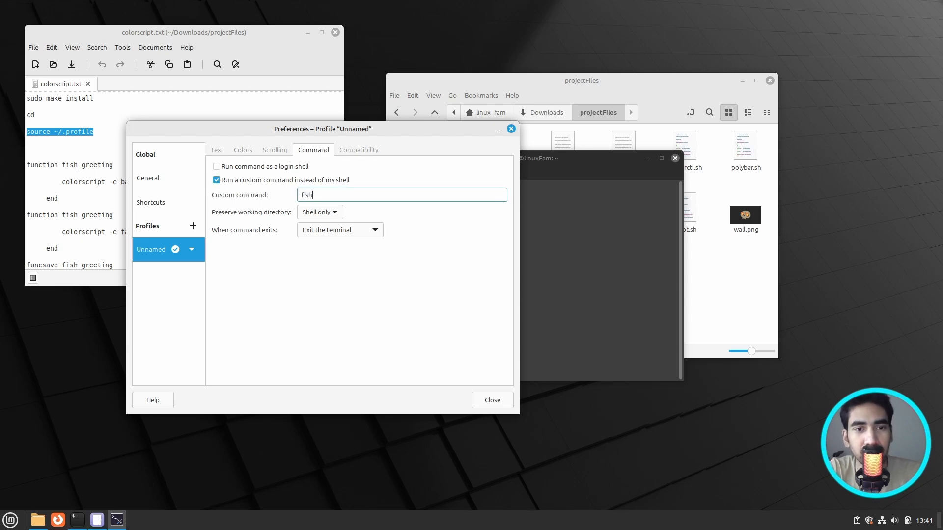
left_click(511, 129)
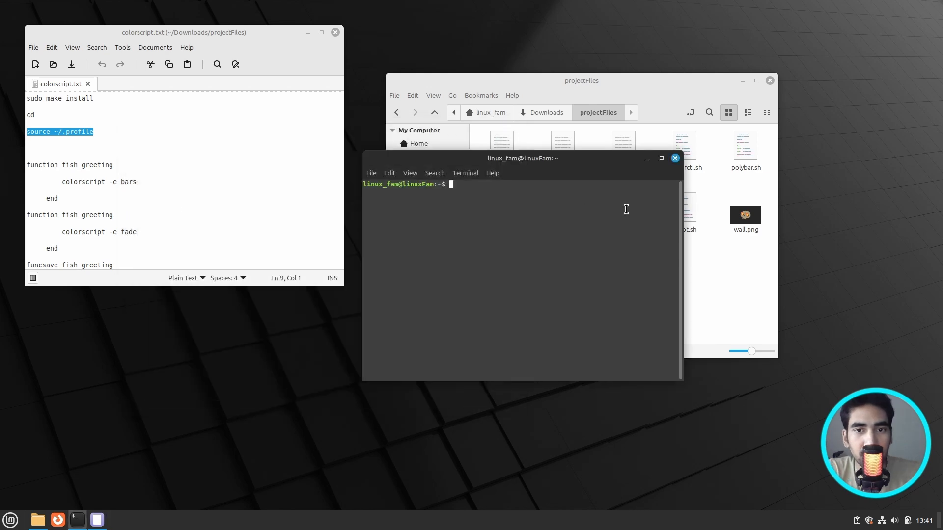
- Restart the terminal, place its window beside the colorscript.txt editor and minimize the projectFiles window
left_click(675, 158)
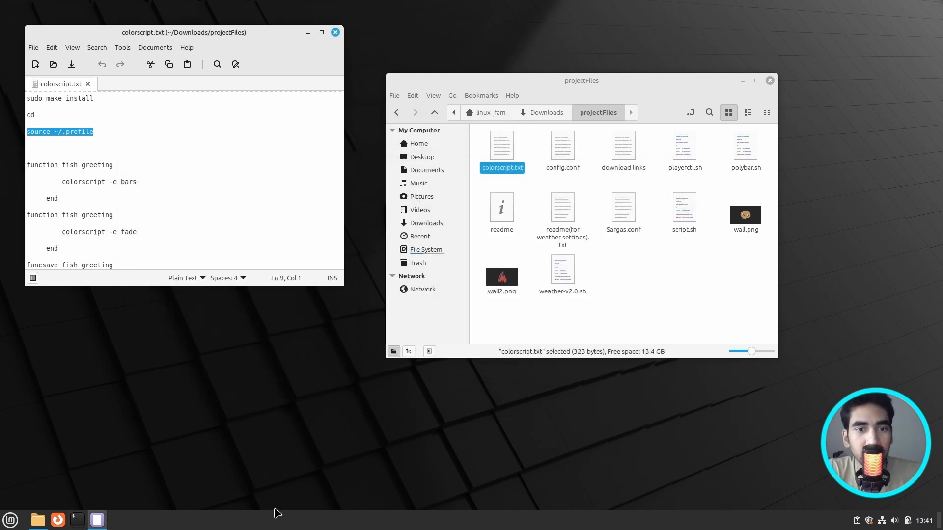
left_click(78, 521)
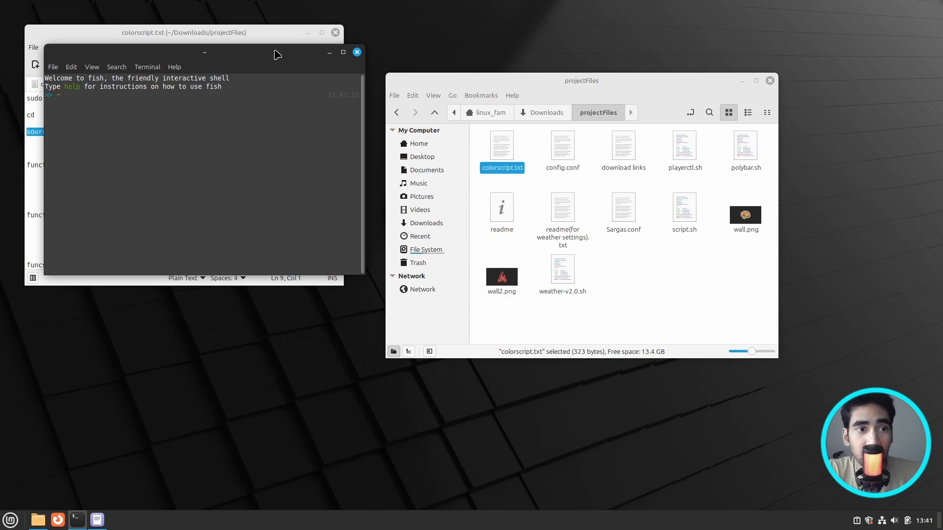
left_click_drag(276, 53, 558, 193)
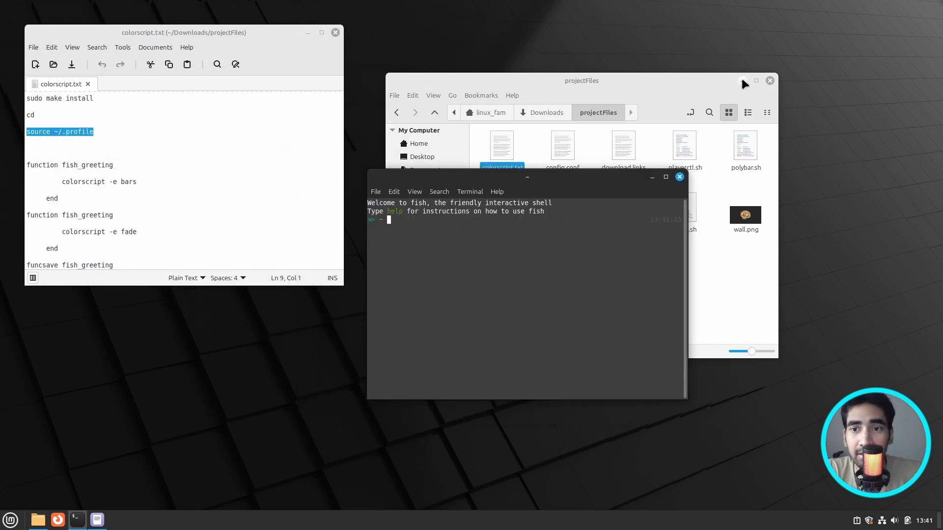
left_click(743, 80)
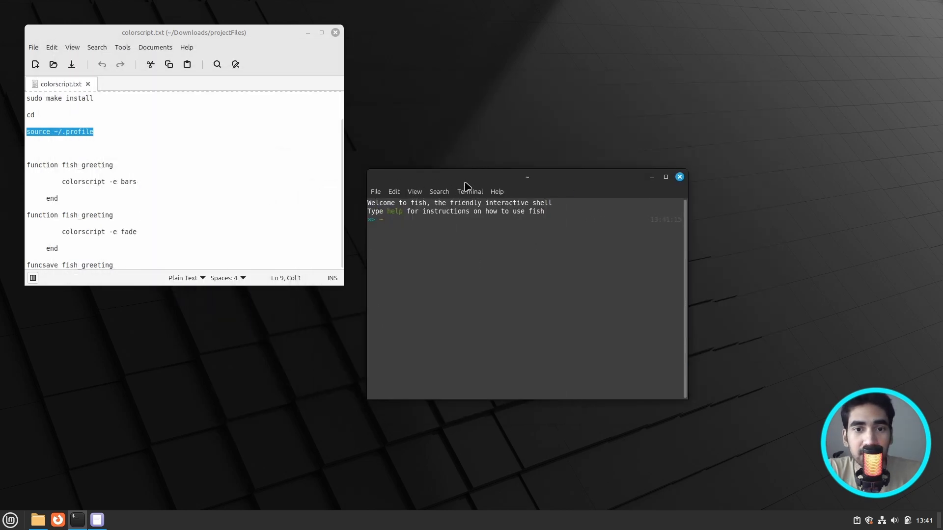
left_click_drag(469, 182, 468, 155)
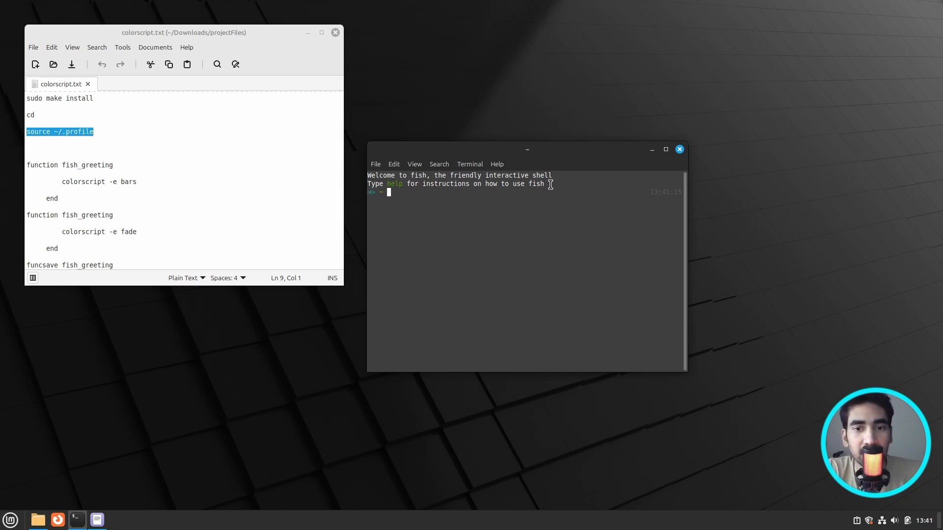
- Examine the default fish greeting in the terminal and in a second new terminal window, and close the second one
left_click_drag(551, 183, 363, 172)
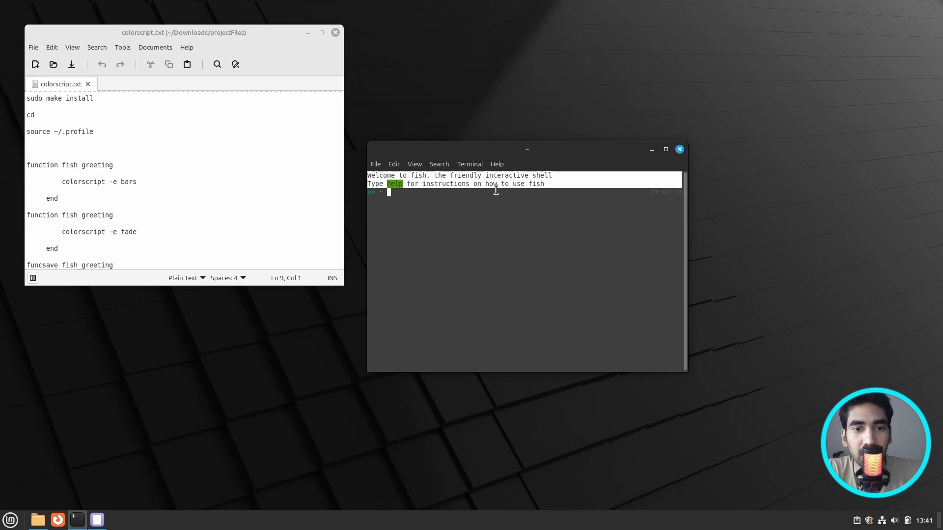
left_click(546, 184)
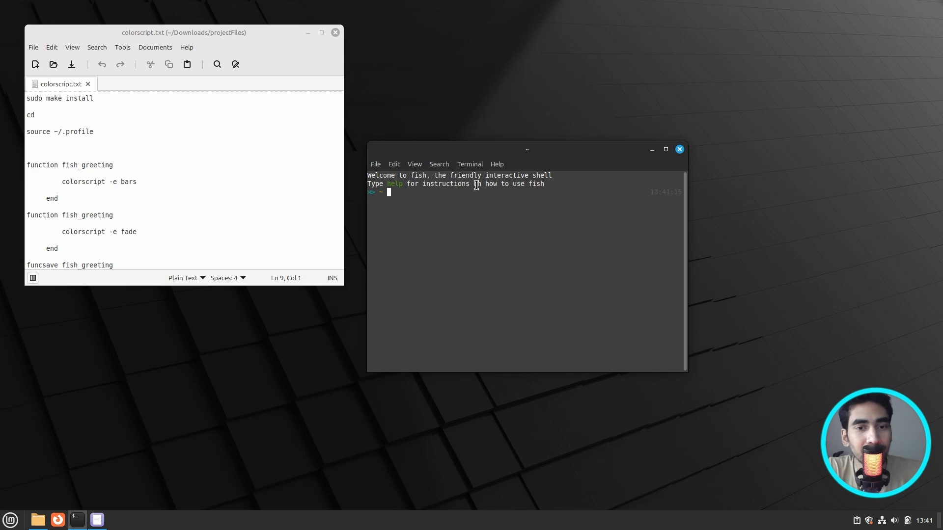
right_click(79, 517)
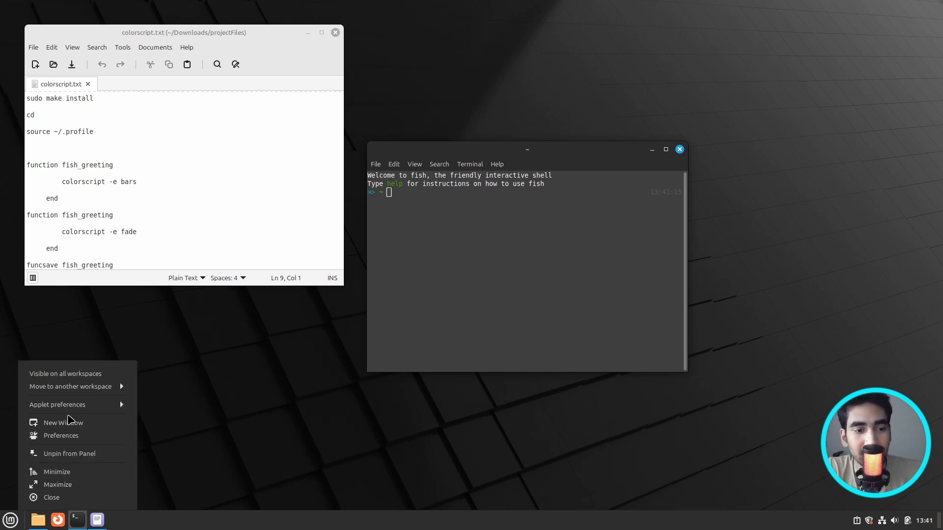
left_click(77, 423)
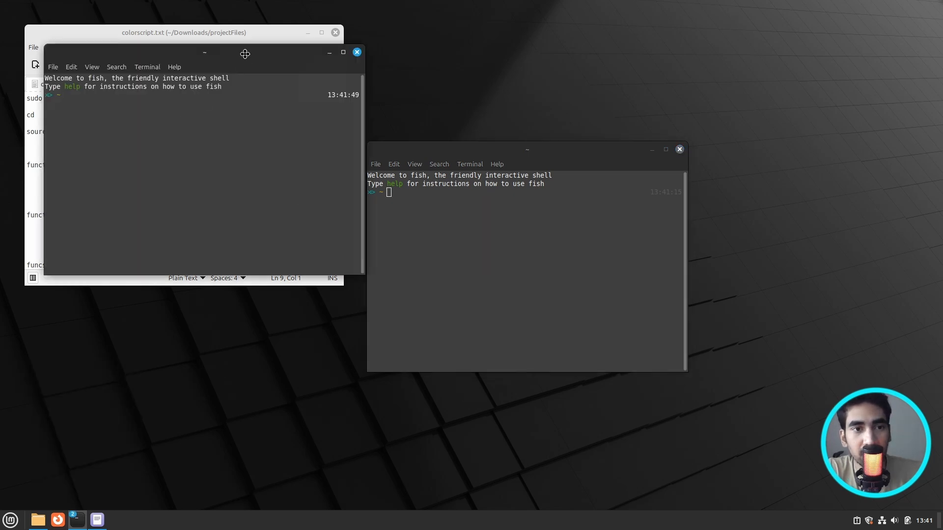
left_click_drag(245, 53, 736, 150)
left_click_drag(485, 151, 342, 154)
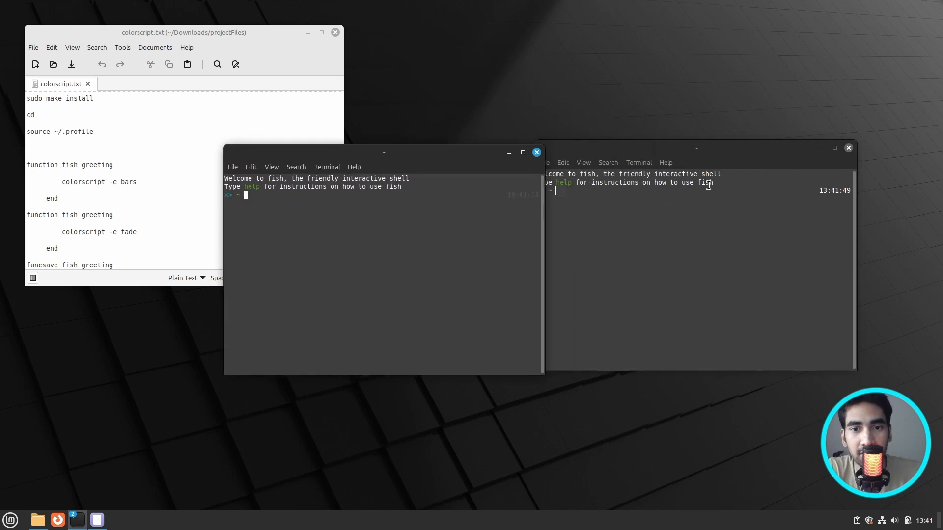
left_click_drag(648, 149, 690, 140)
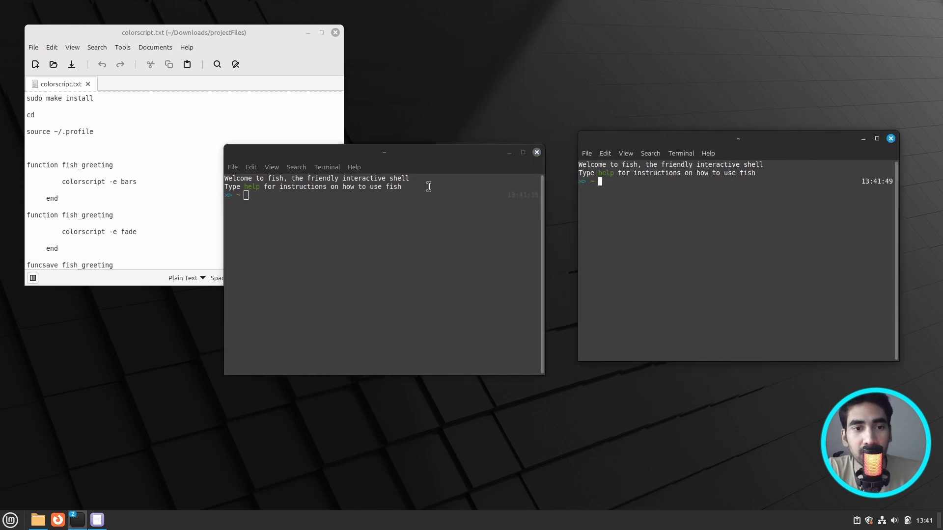
left_click(891, 139)
left_click_drag(410, 151, 587, 143)
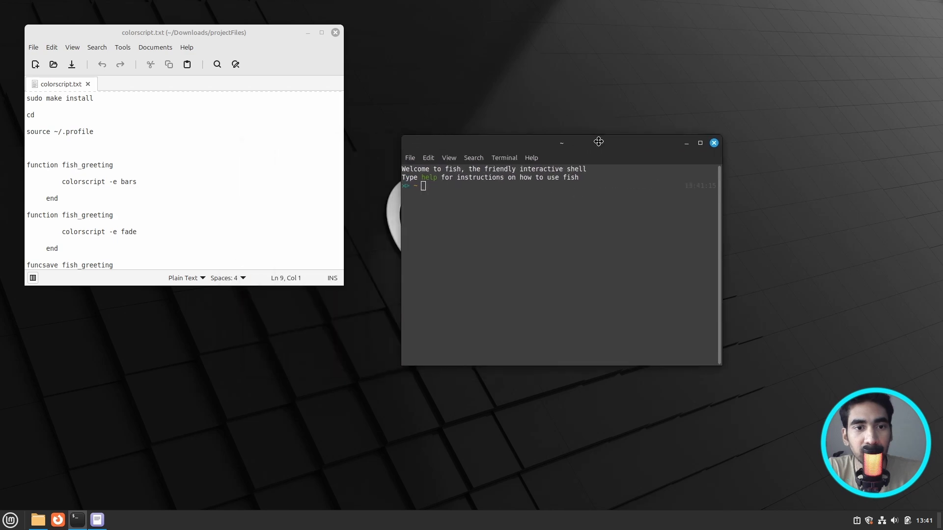
- Define the fish_greeting function in the terminal with the body colorscript -e bars, closing it with end
triple_click(79, 165)
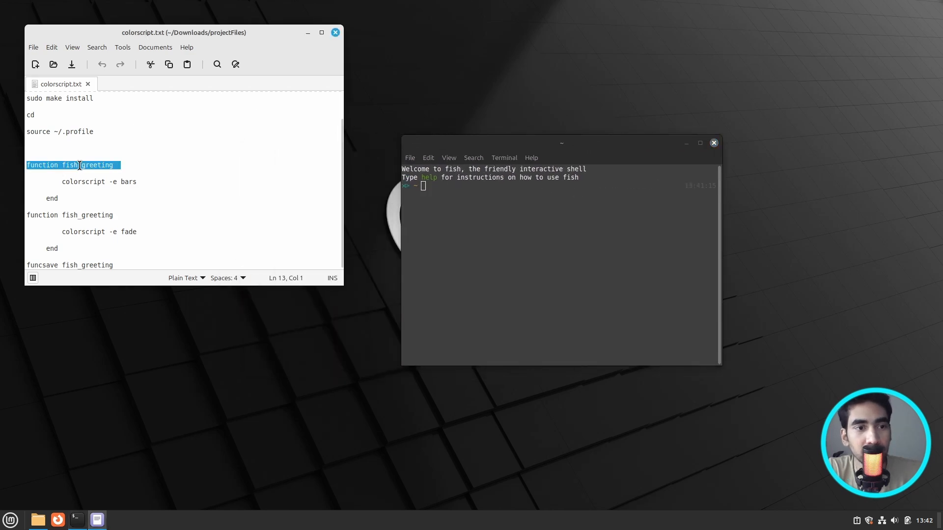
left_click_drag(113, 165, 27, 165)
key("super+c")
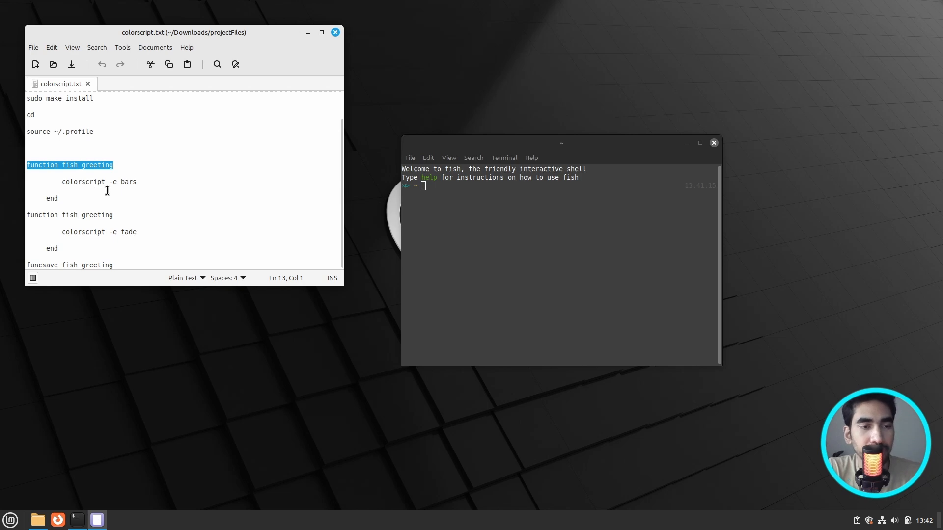
left_click(501, 190)
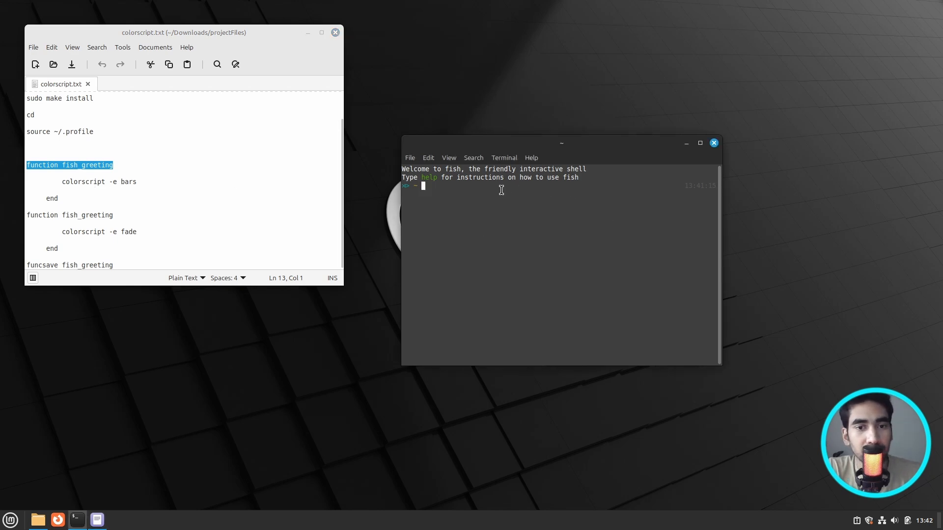
middle_click(501, 190)
key("Return")
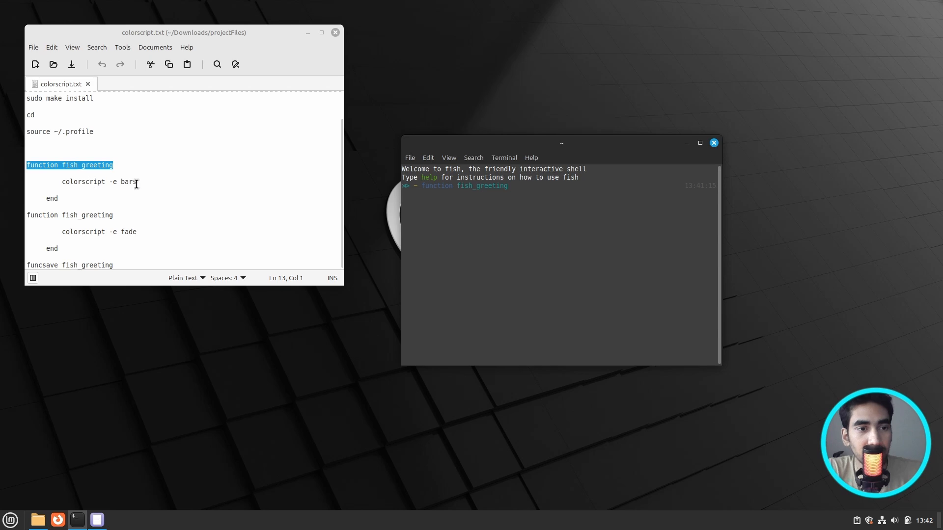
left_click_drag(136, 181, 64, 184)
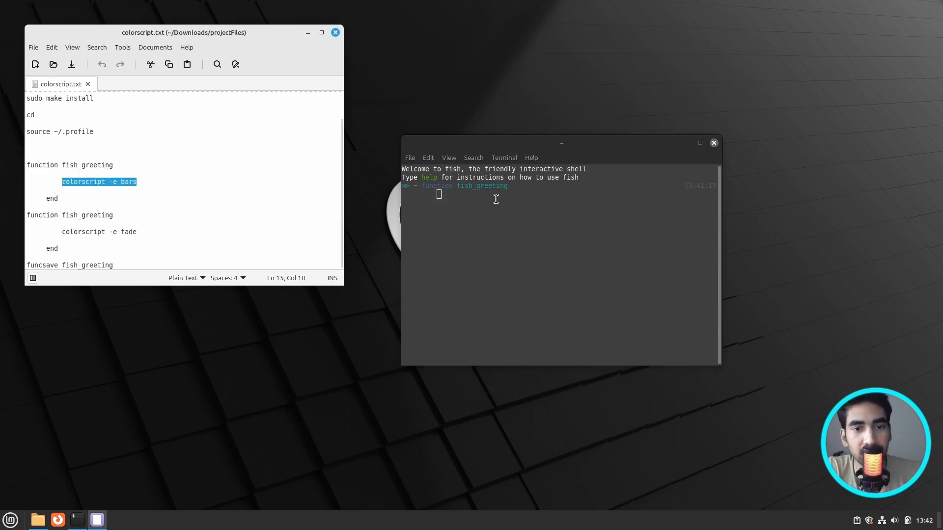
left_click(452, 195)
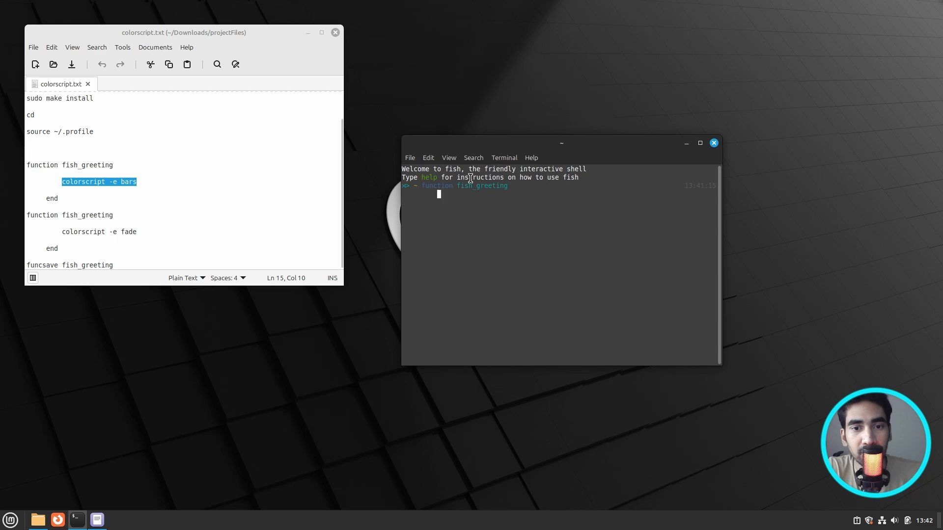
type("colorscript -e bars")
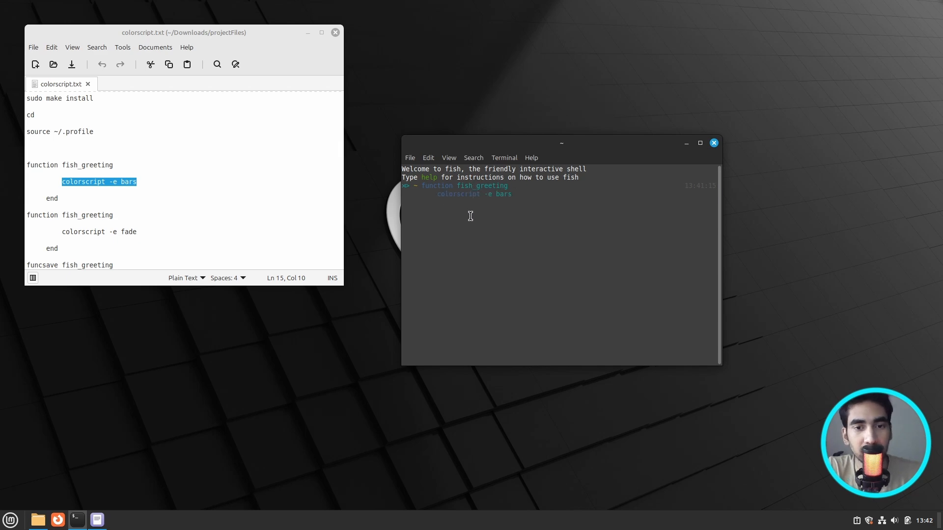
key("Return")
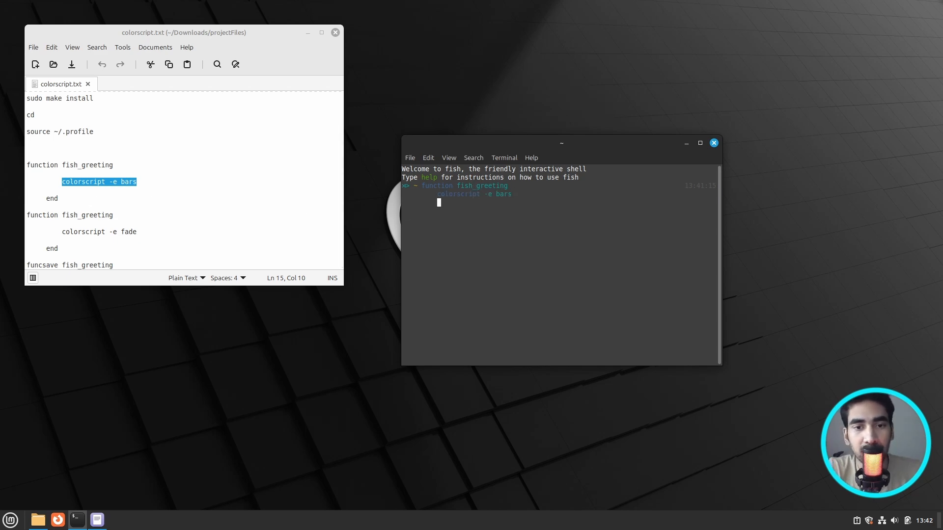
type("end")
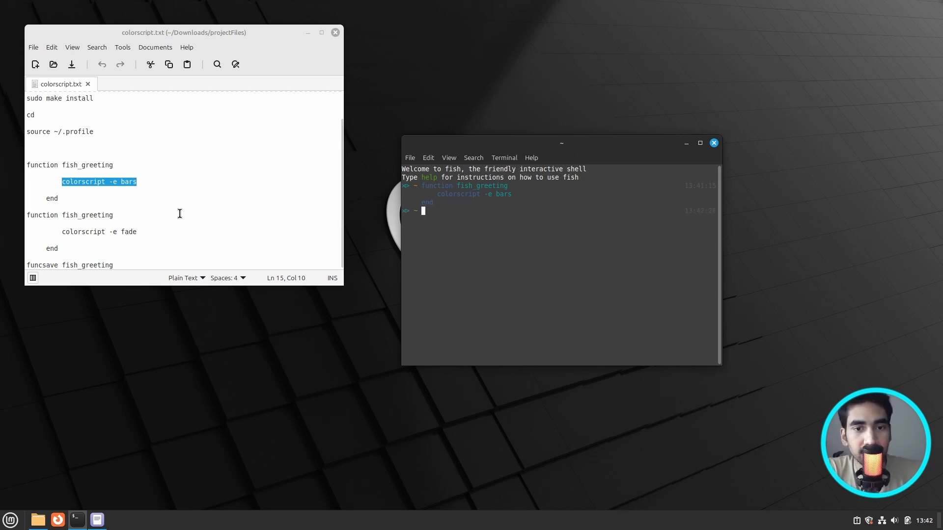
- Save the greeting function permanently by running funcsave fish_greeting from the text file in the terminal
triple_click(102, 265)
key("super+c")
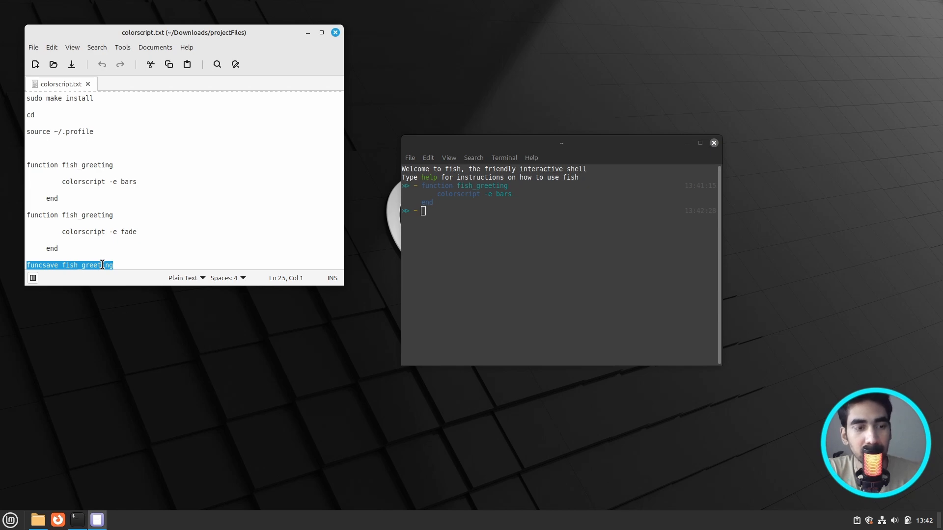
left_click(445, 220)
middle_click(445, 220)
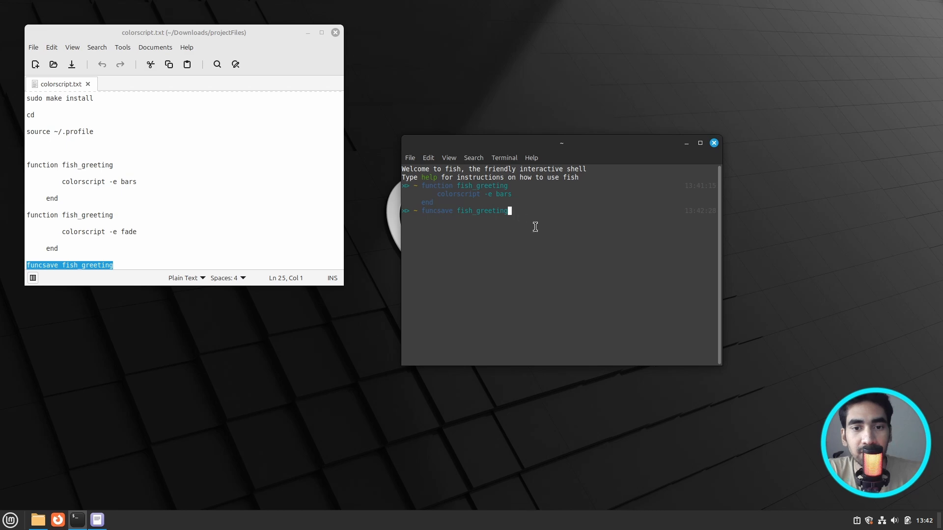
key("Return")
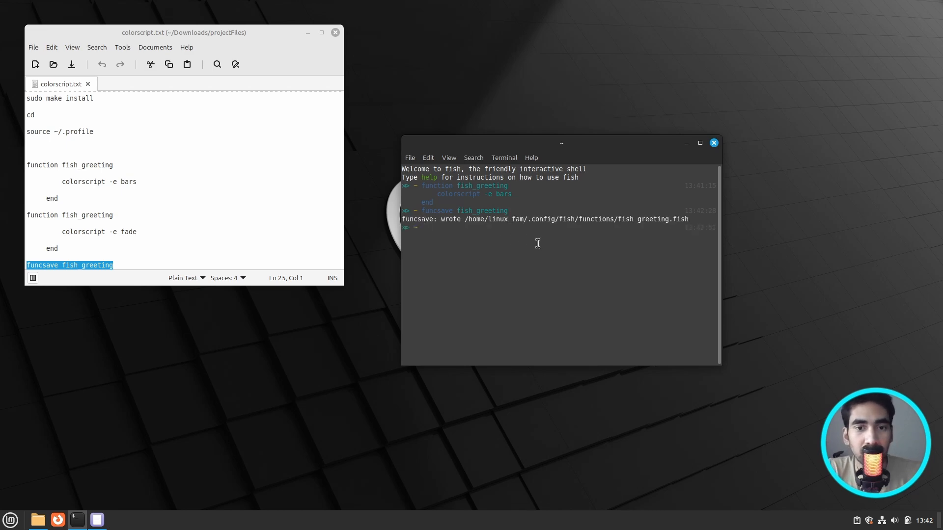
- Restart the terminal to check the new fish greeting and place its window beside the text editor
left_click(713, 143)
left_click(77, 519)
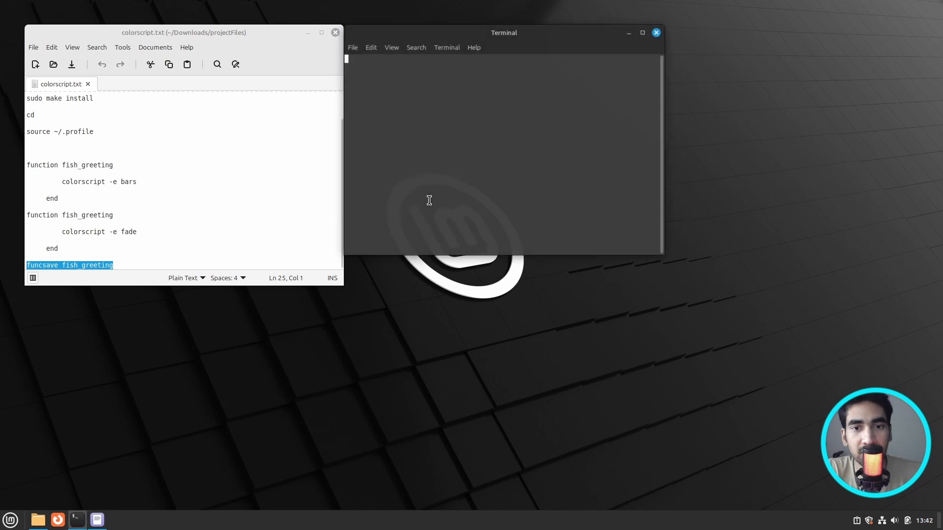
left_click_drag(467, 36, 542, 135)
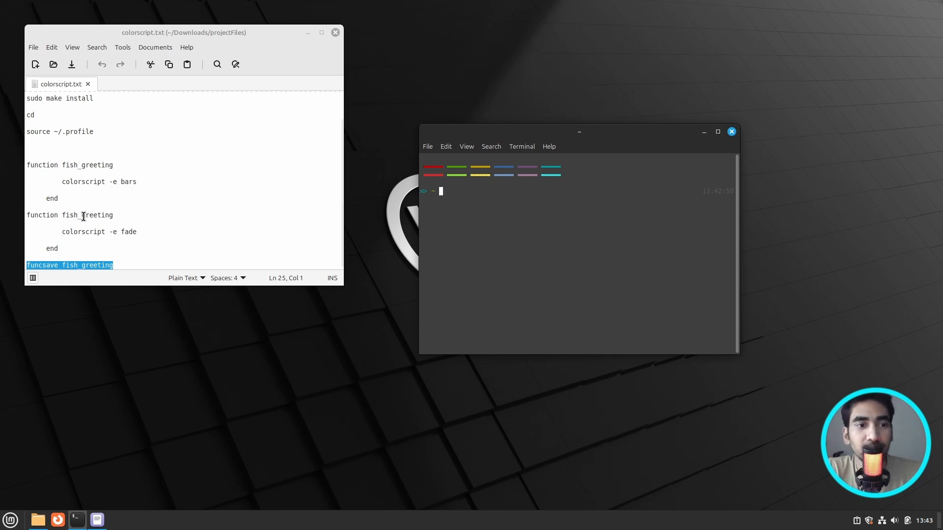
left_click_drag(137, 183, 63, 182)
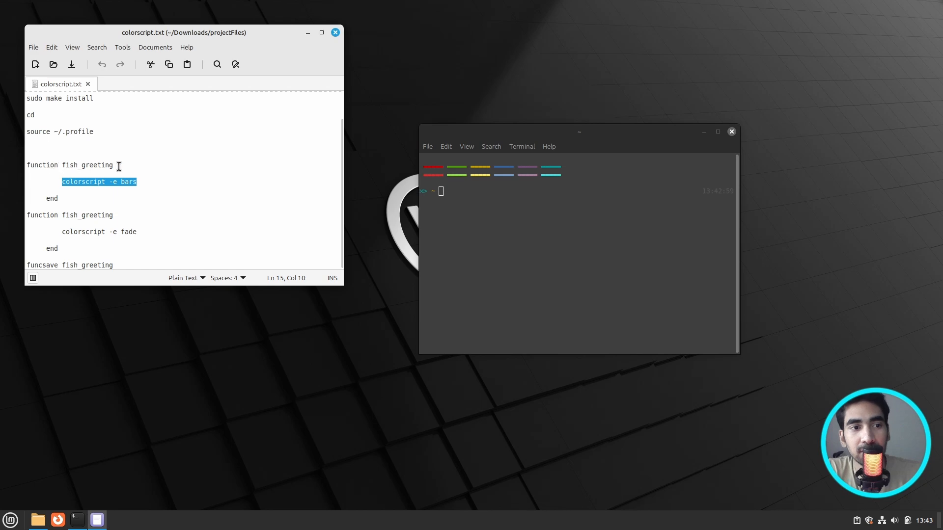
left_click_drag(119, 166, 24, 163)
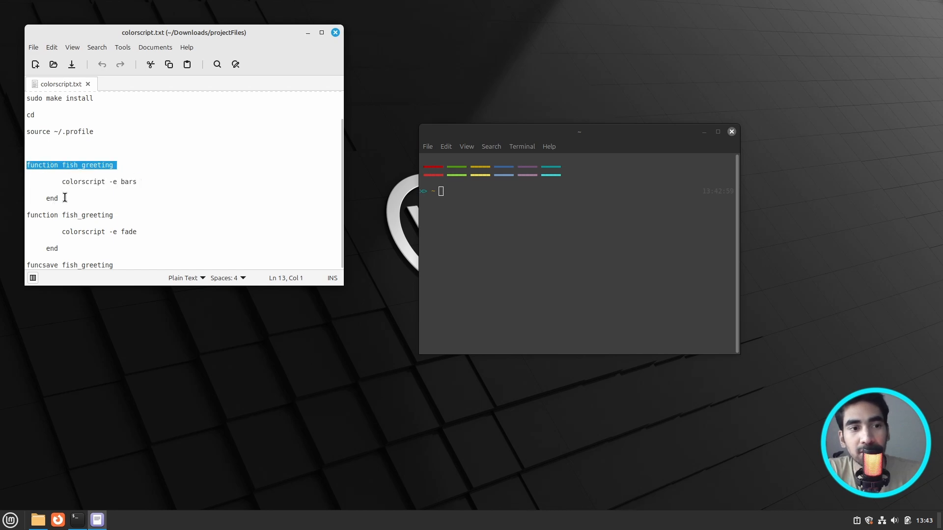
left_click_drag(65, 198, 33, 197)
left_click(91, 194)
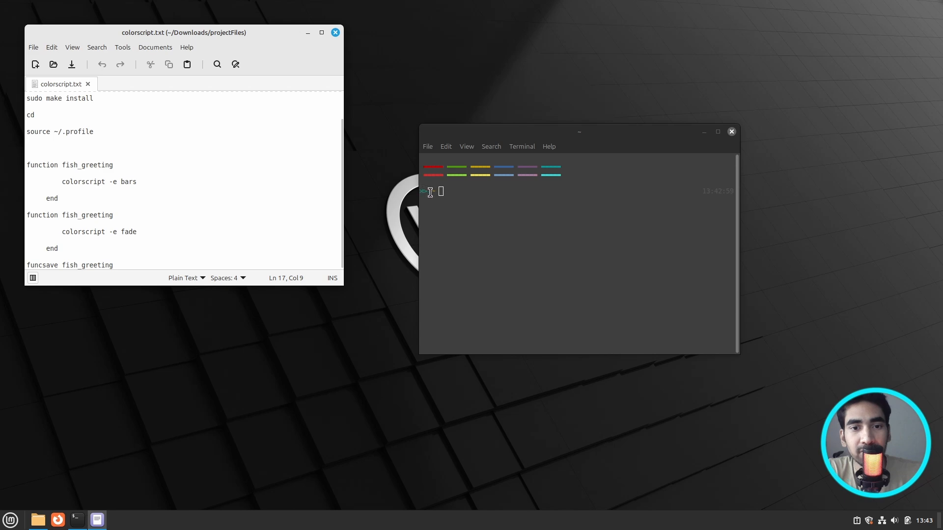
left_click(430, 192)
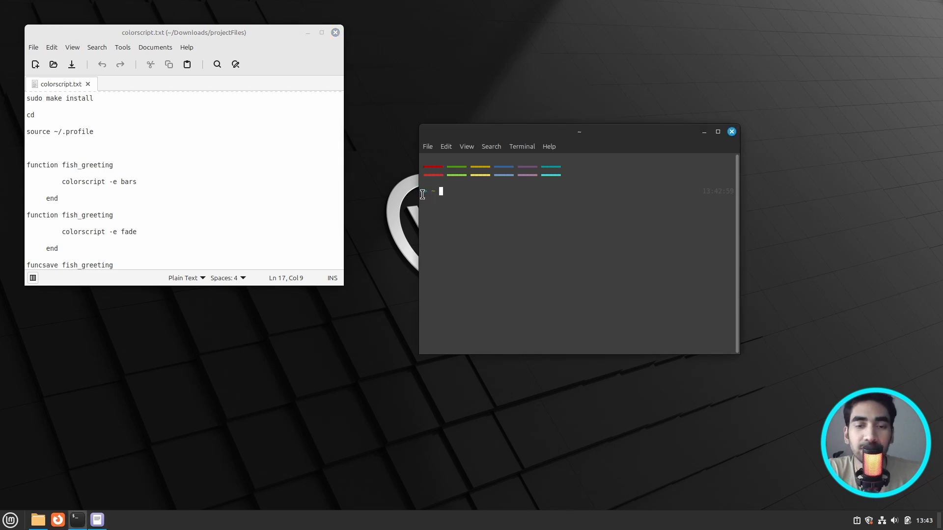
- Close the colorscript.txt file and move the terminal window to the middle of the desktop
left_click_drag(560, 175, 408, 162)
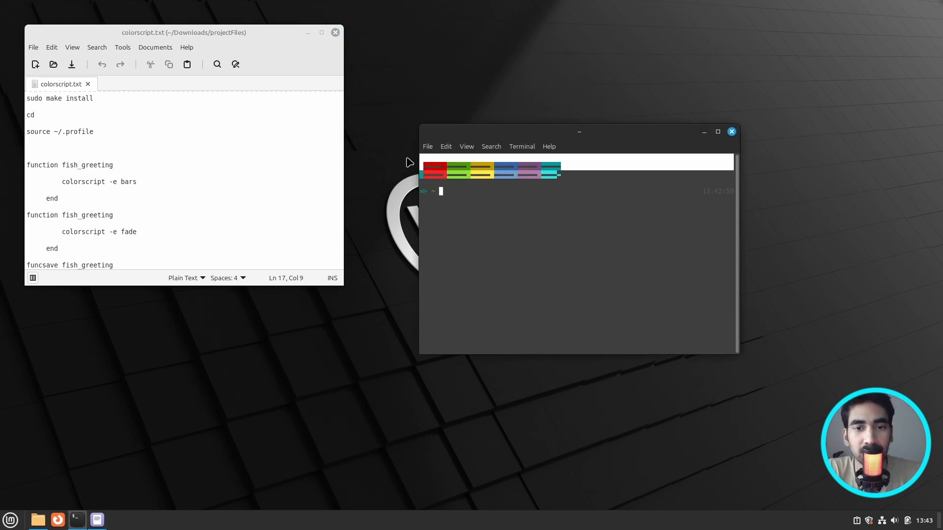
left_click(516, 180)
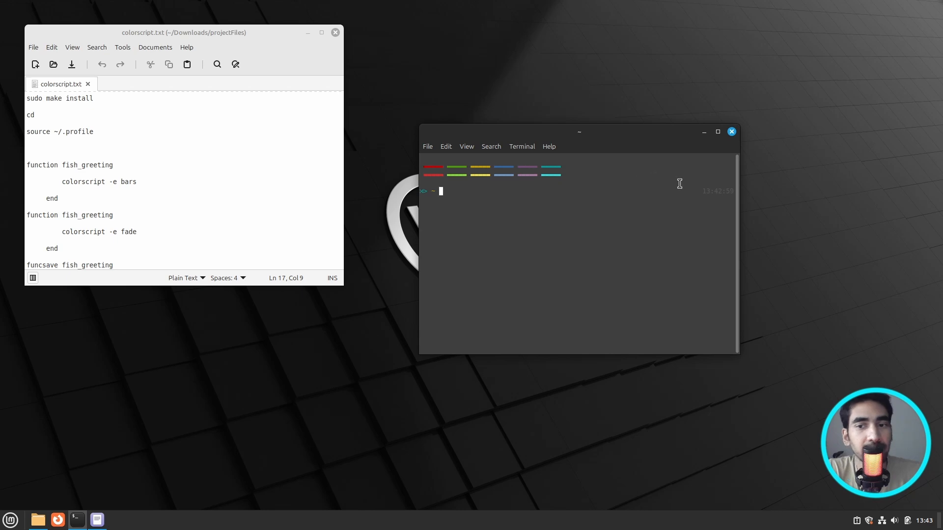
left_click_drag(267, 31, 292, 83)
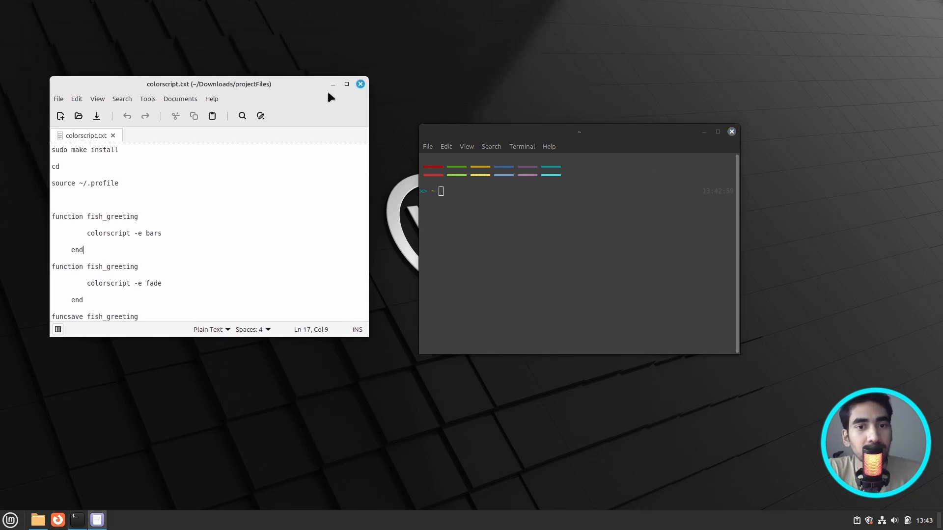
left_click(361, 84)
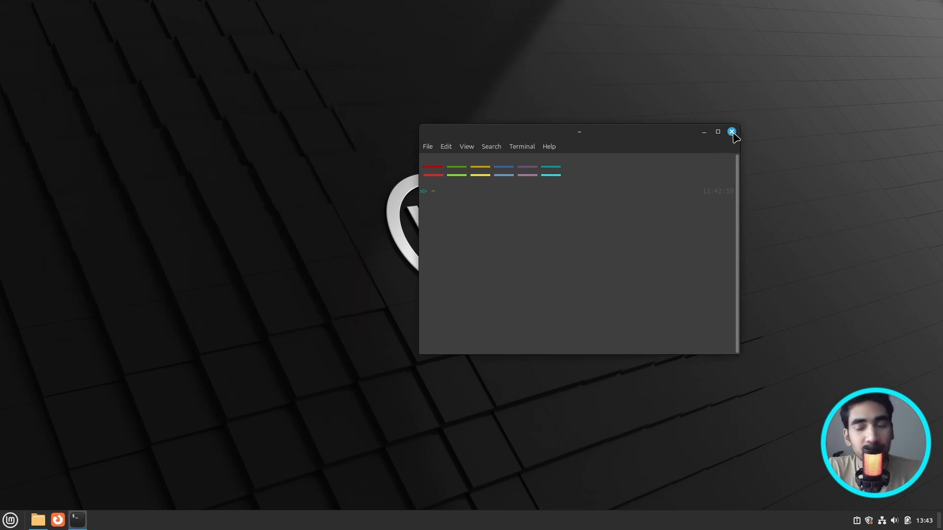
left_click_drag(629, 133, 529, 144)
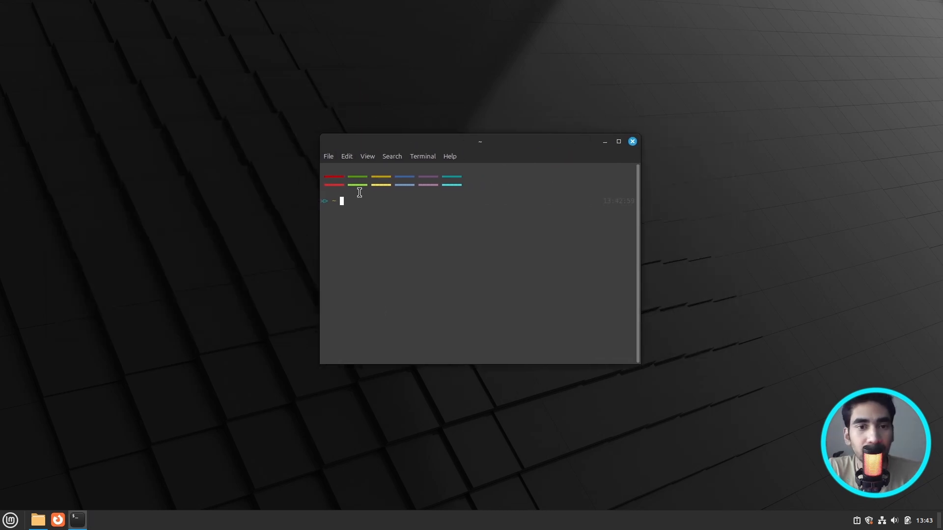
- Open the terminal preferences beside the terminal window and turn off the scrollbar for the Unnamed profile
right_click(456, 228)
left_click(511, 317)
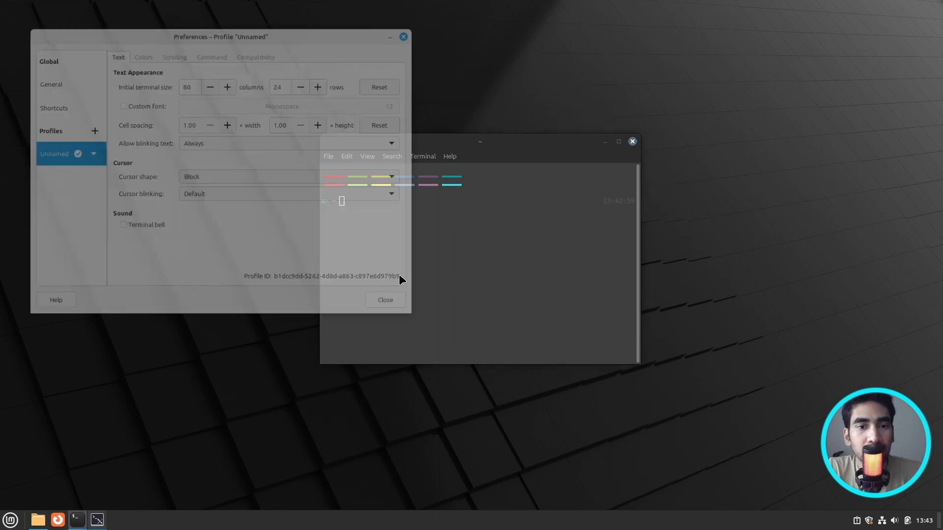
left_click_drag(490, 147, 650, 137)
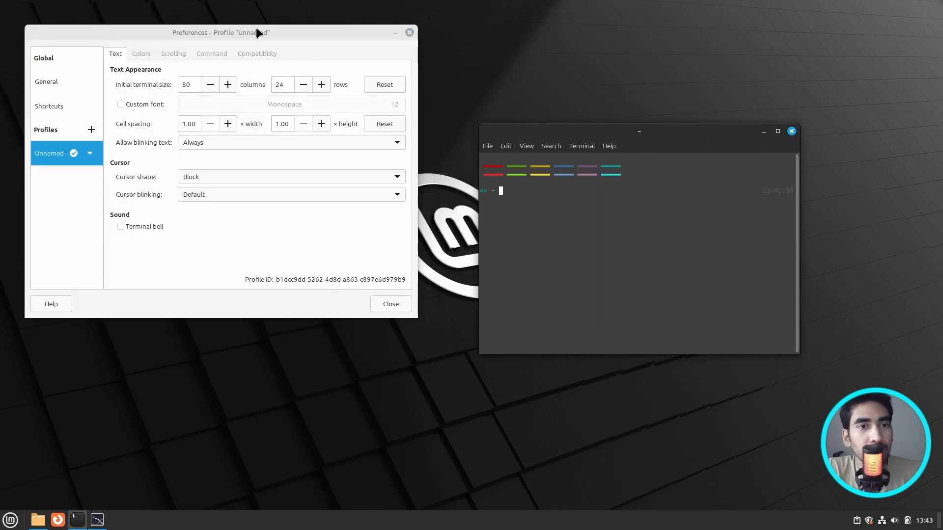
left_click_drag(256, 33, 286, 100)
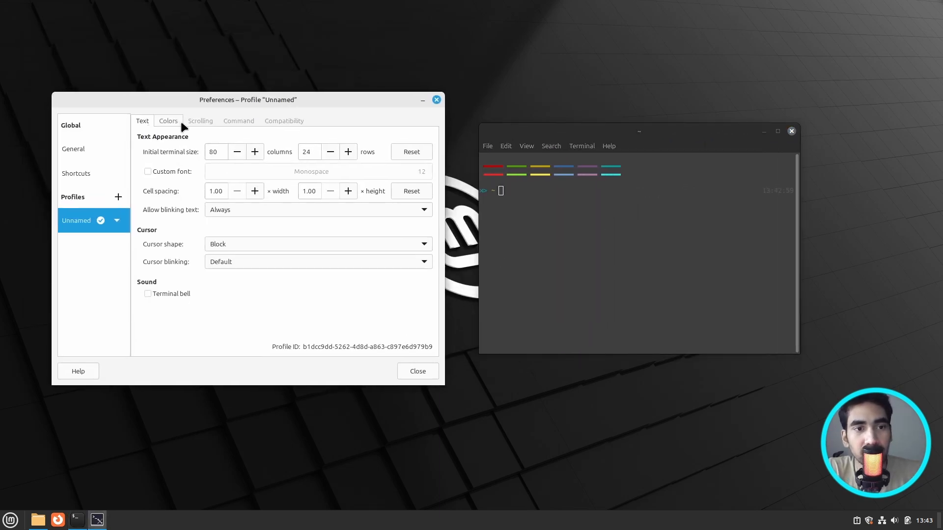
left_click(206, 122)
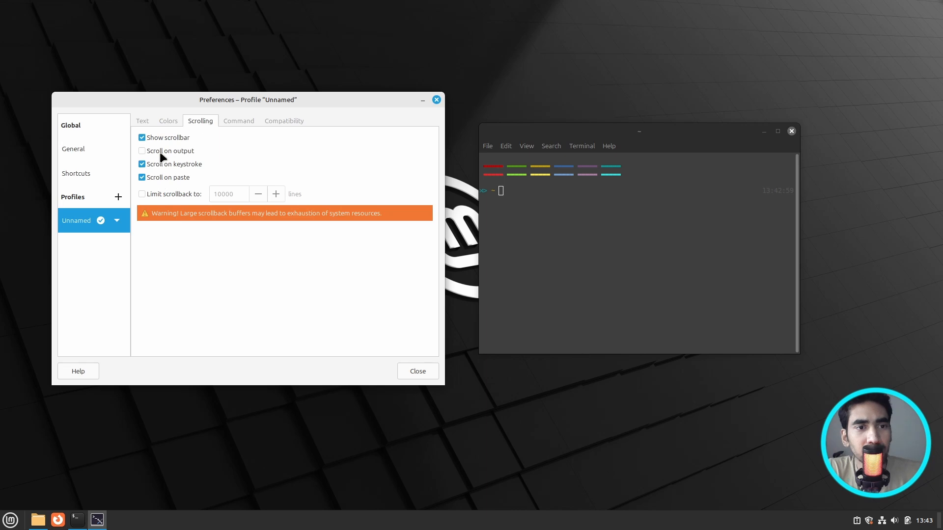
left_click(142, 138)
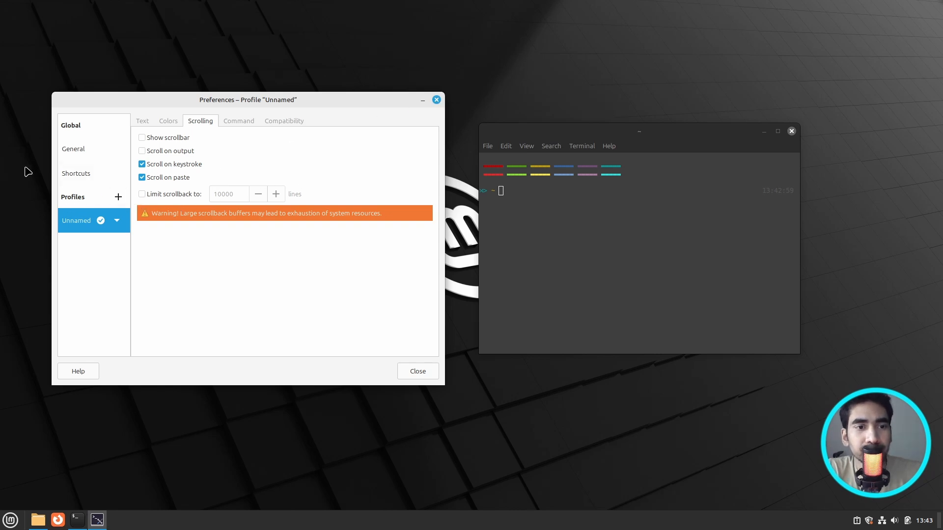
- Turn off showing the menubar by default in new terminals, and close the preferences and the terminal
left_click(77, 152)
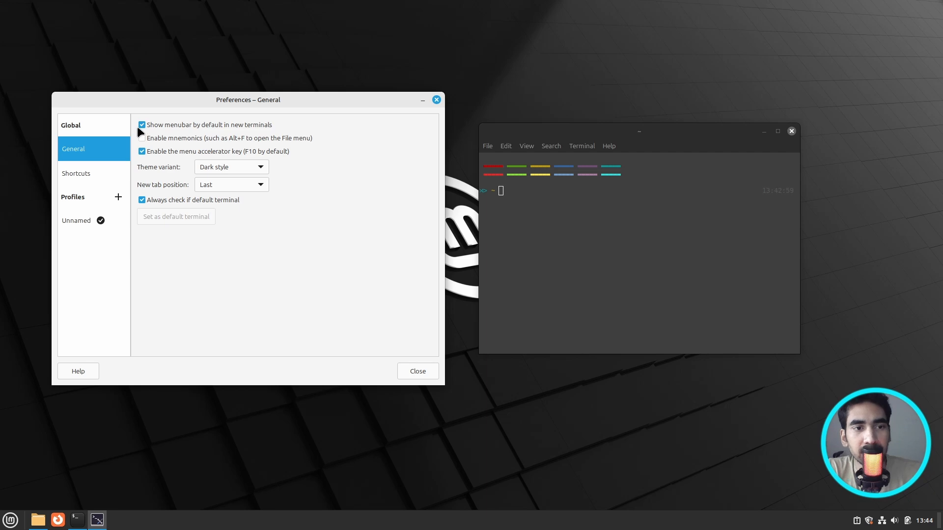
left_click(436, 100)
left_click(791, 131)
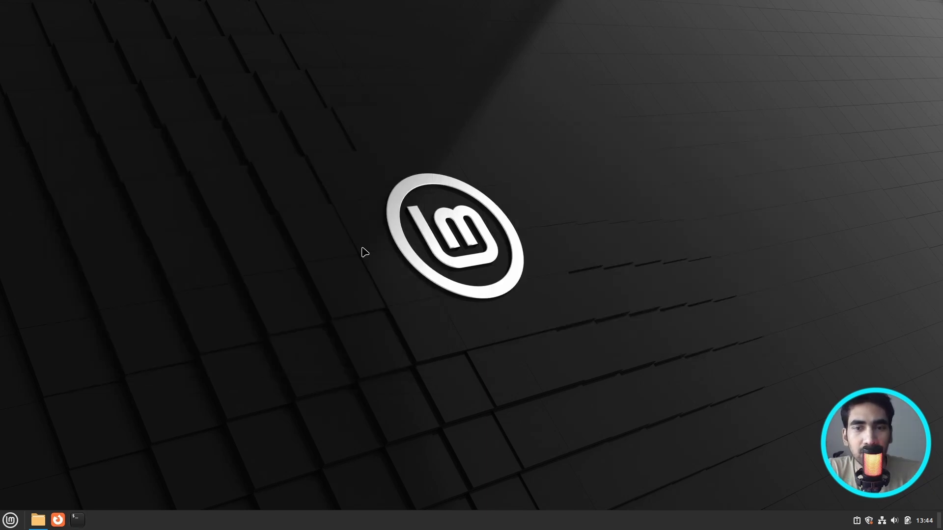
- Open a new terminal window to check its look with the changed preferences, and close it
left_click(77, 520)
left_click_drag(385, 38, 535, 171)
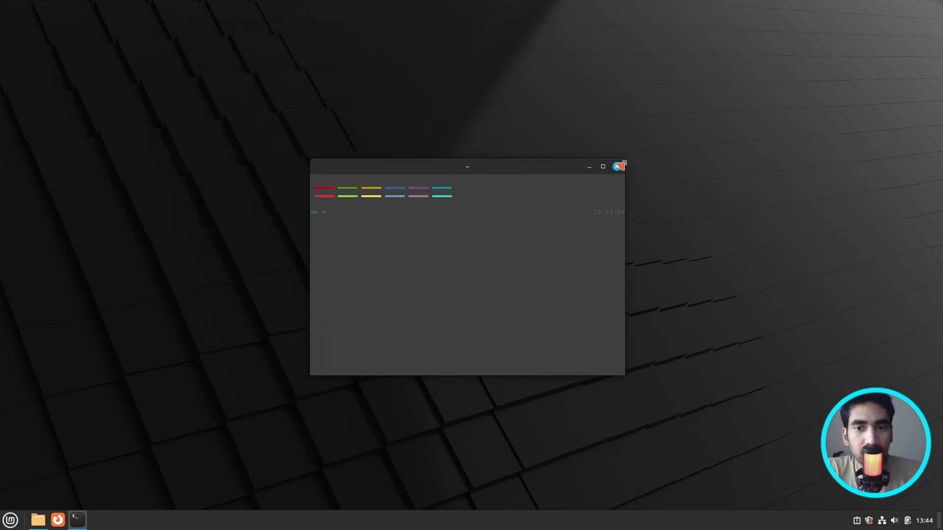
left_click(617, 167)
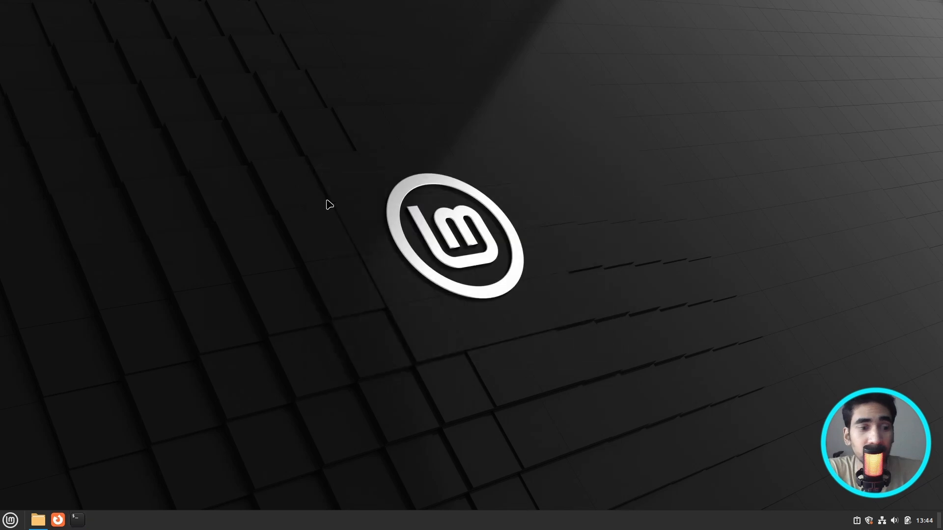
- Open the download links file from the projectFiles folder and move both windows aside on the desktop
left_click(37, 520)
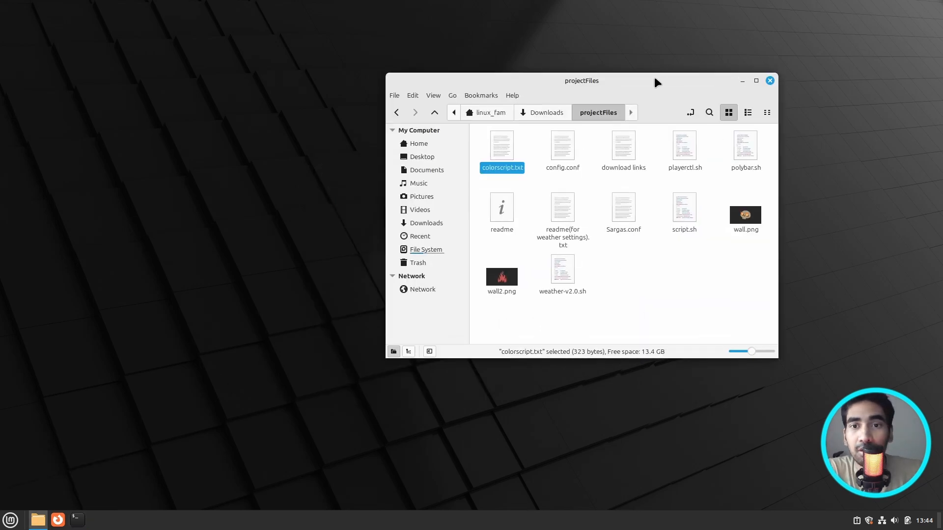
left_click_drag(654, 78, 540, 112)
left_click(571, 318)
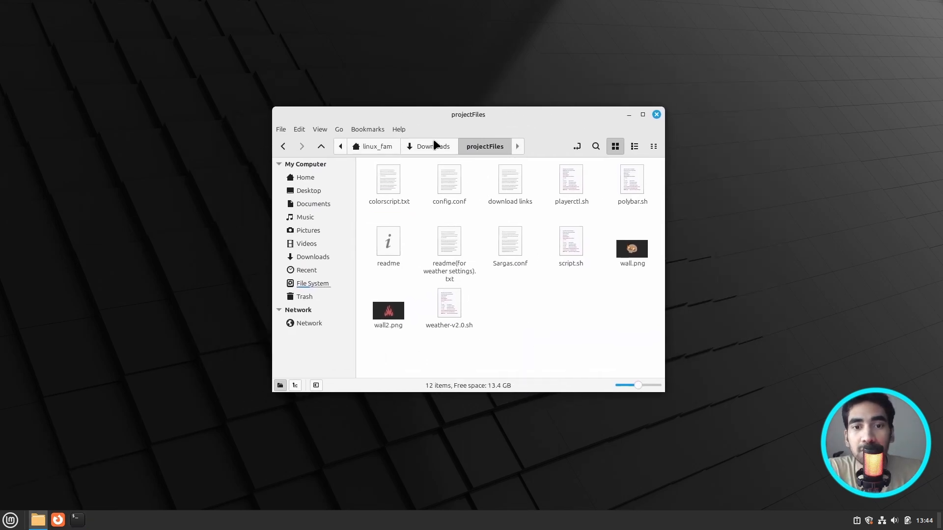
double_click(522, 188)
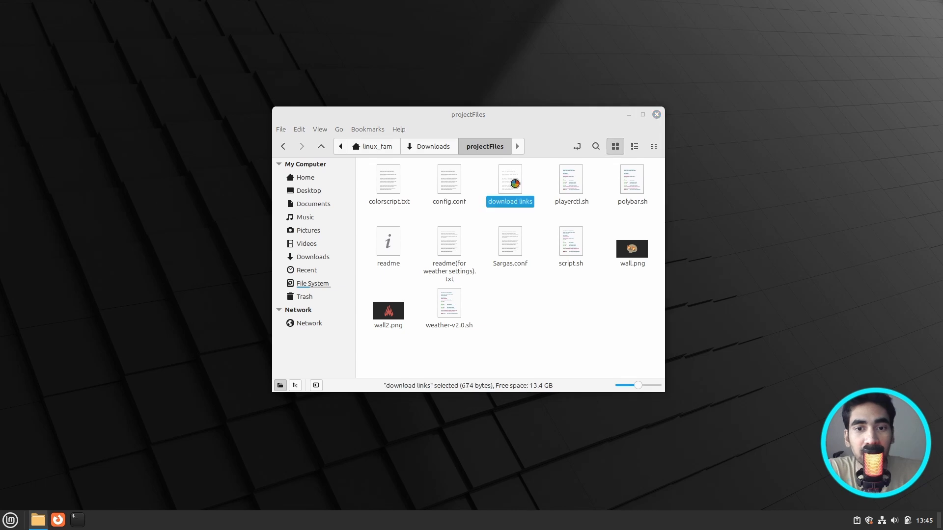
left_click_drag(540, 111, 773, 54)
left_click_drag(317, 33, 871, 95)
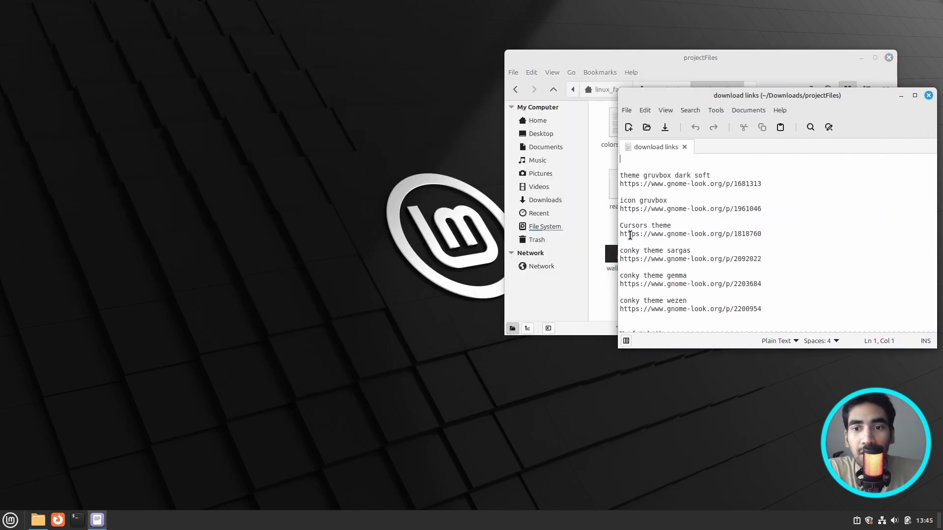
left_click(721, 185)
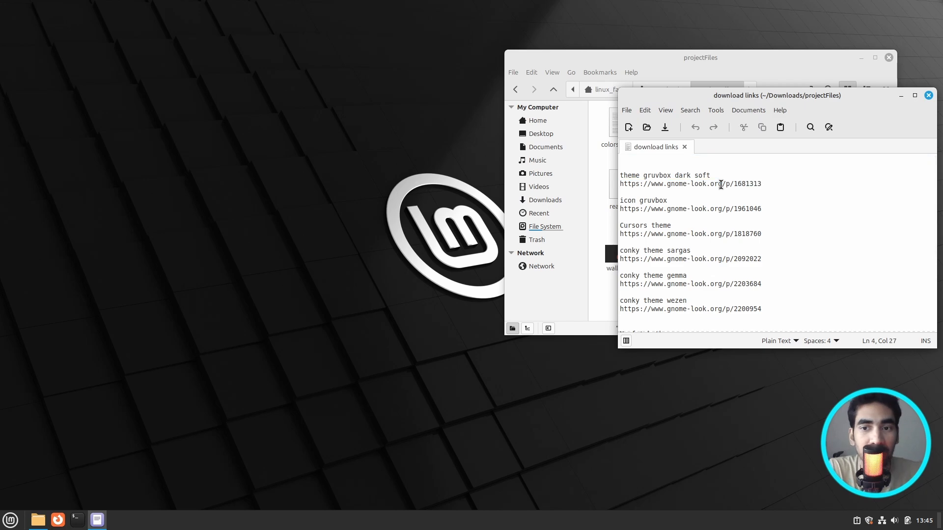
triple_click(720, 185)
key("ctrl+c")
left_click(58, 520)
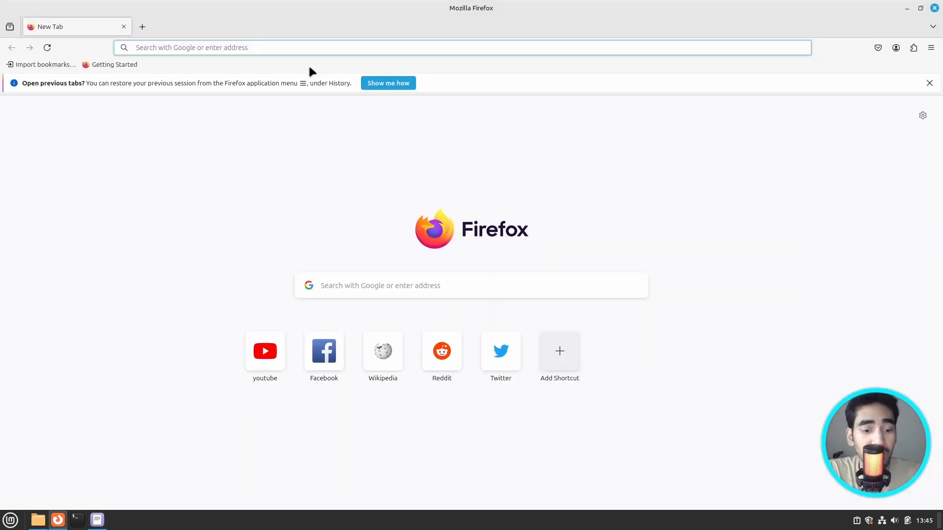
key("ctrl+v")
key("Return")
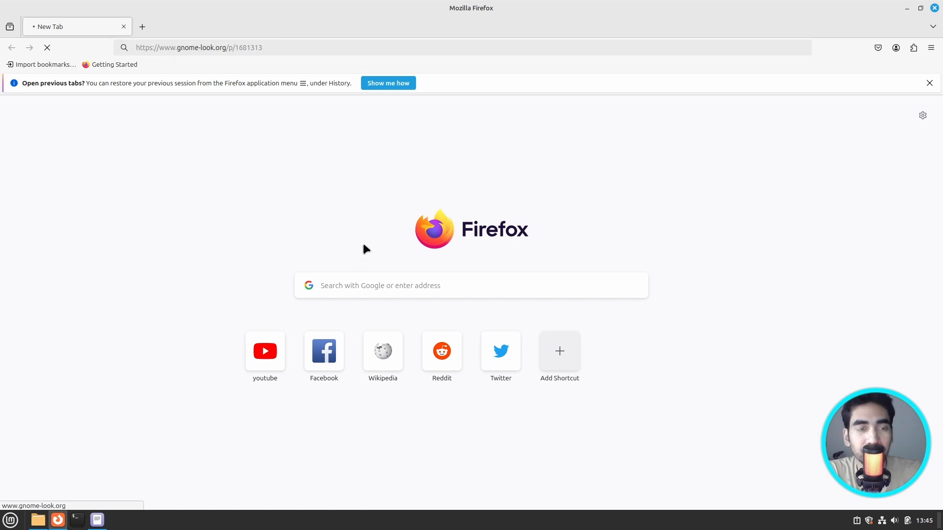
mouse_move(100, 528)
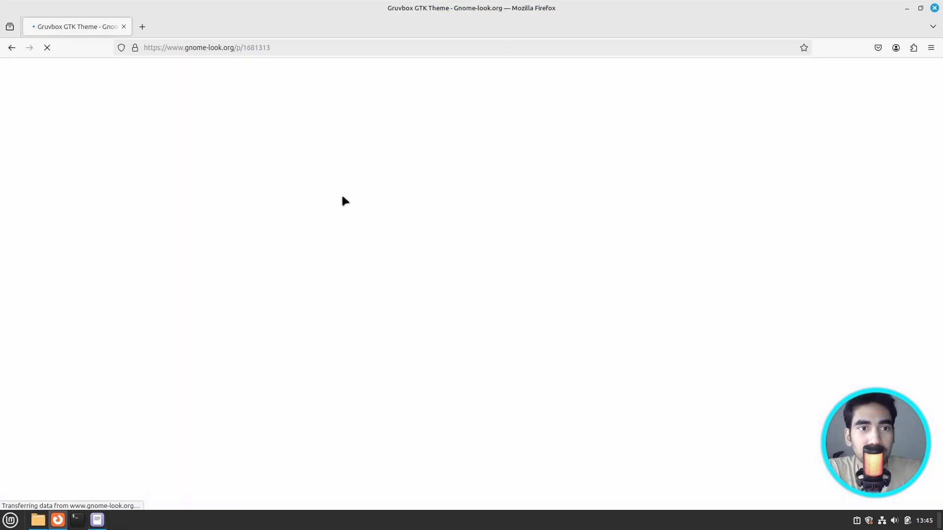
left_click(99, 520)
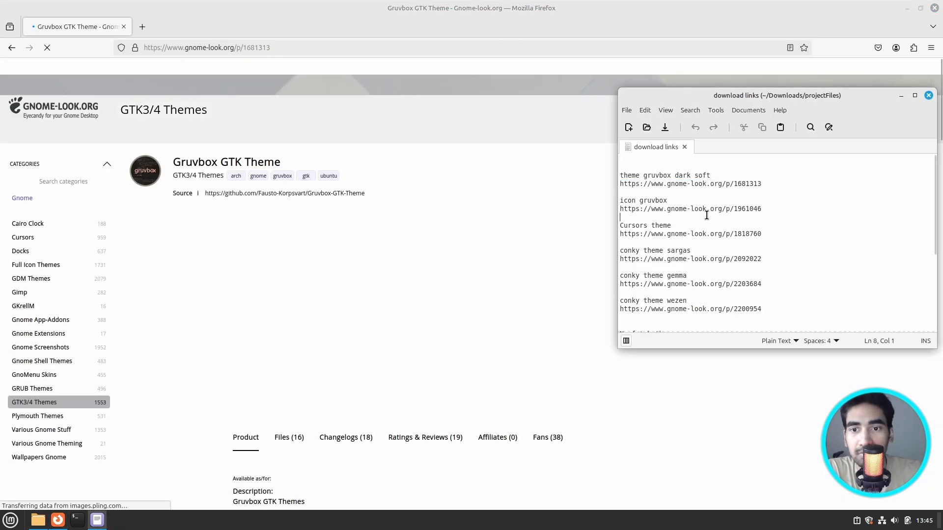
triple_click(706, 214)
left_click(705, 210)
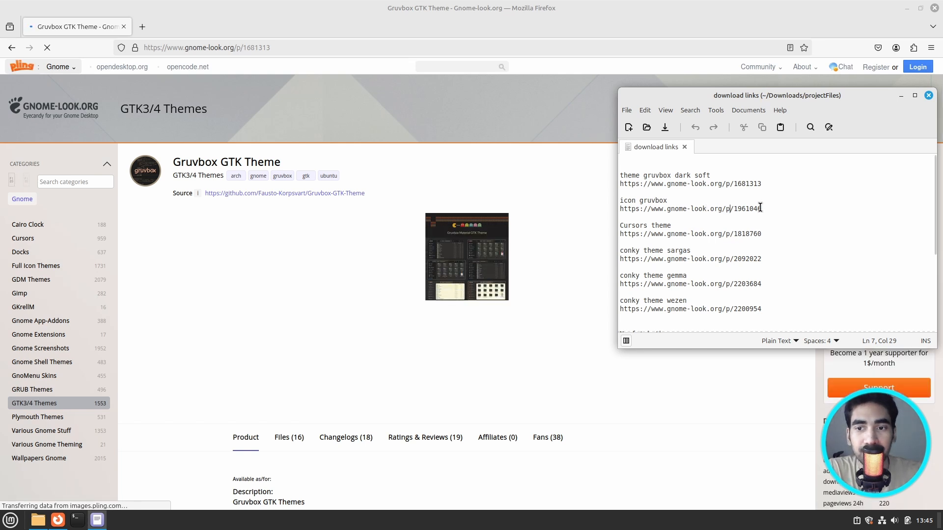
left_click_drag(761, 210, 619, 210)
key("ctrl+c")
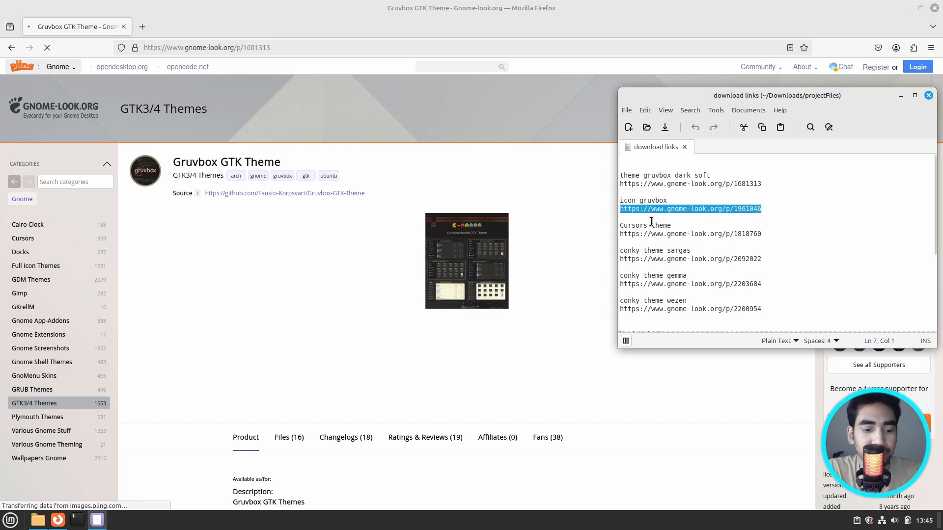
left_click(145, 28)
key("ctrl+v")
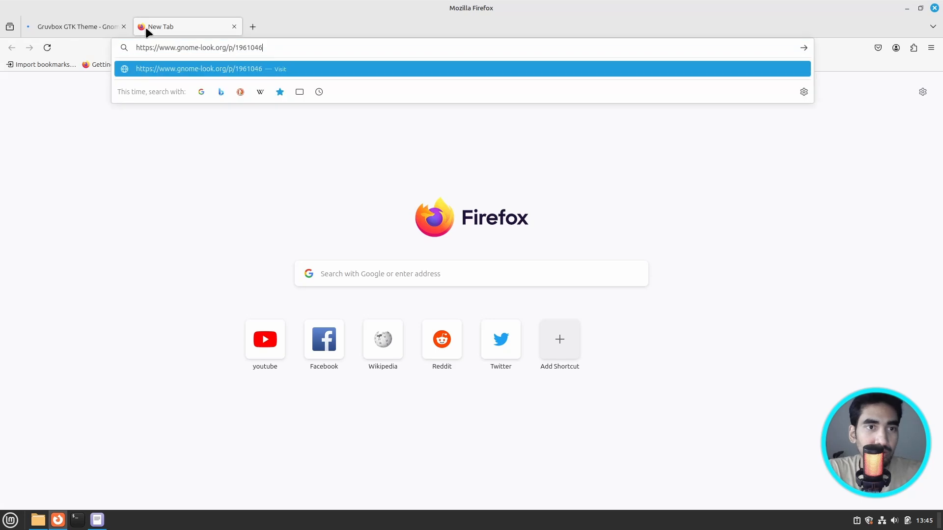
key("Return")
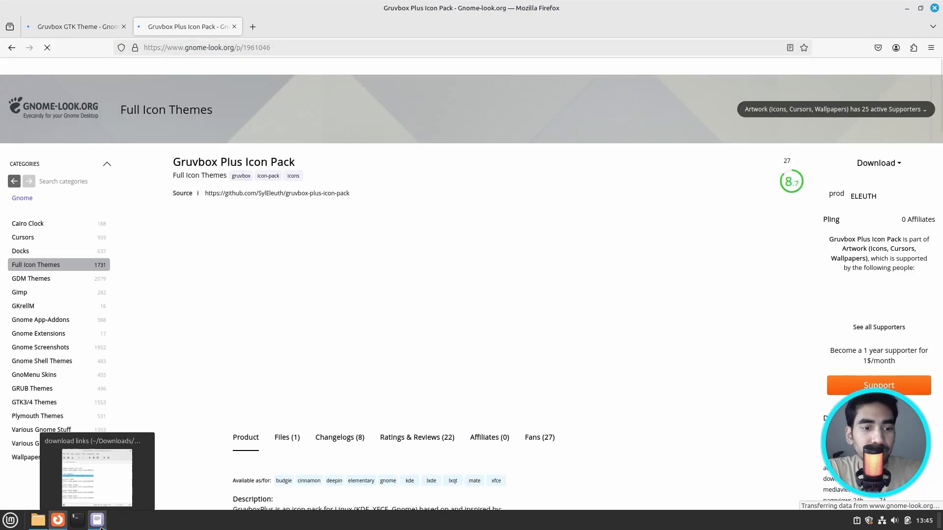
left_click(98, 520)
left_click_drag(761, 235, 618, 235)
key("ctrl+c")
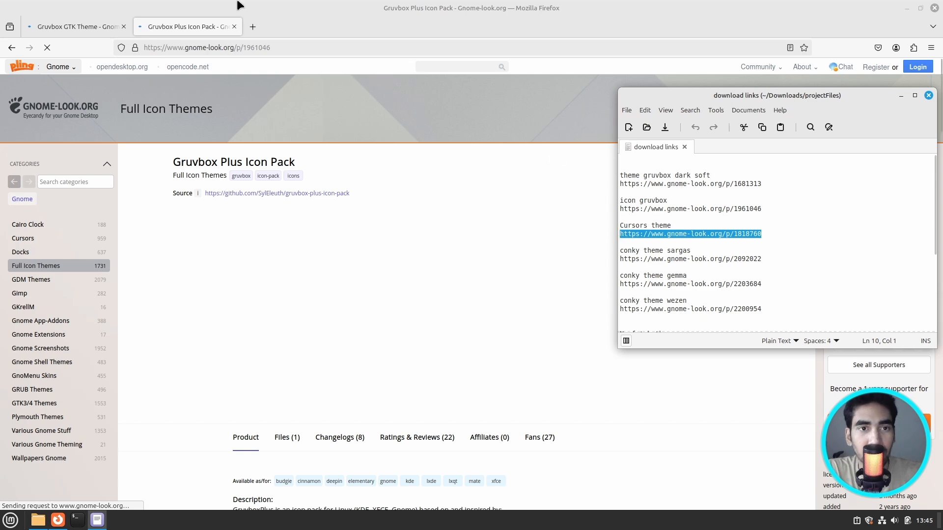
left_click(254, 26)
key("ctrl+v")
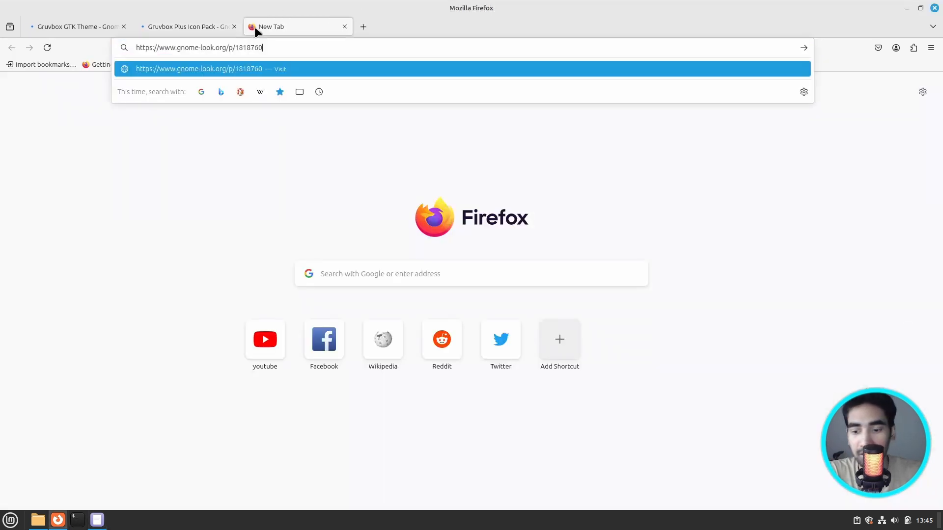
key("Return")
left_click(98, 520)
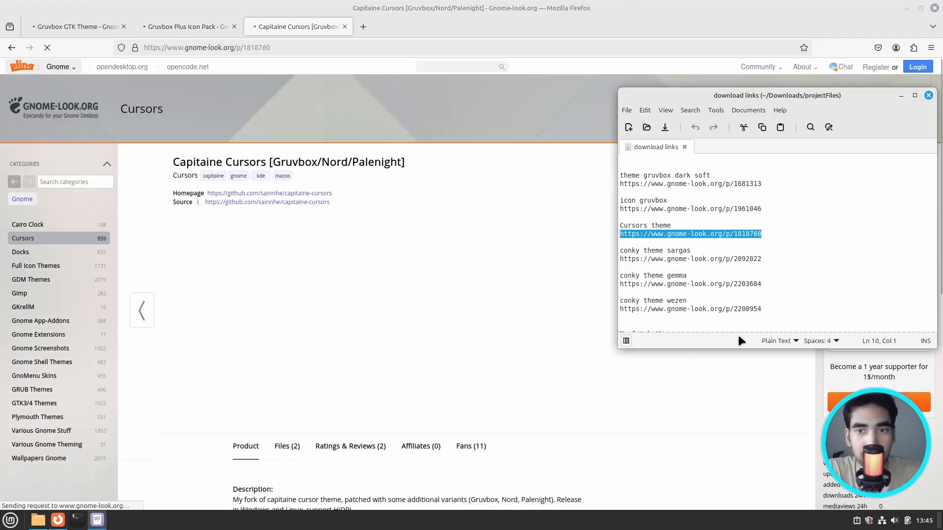
left_click_drag(761, 259, 621, 260)
key("ctrl+c")
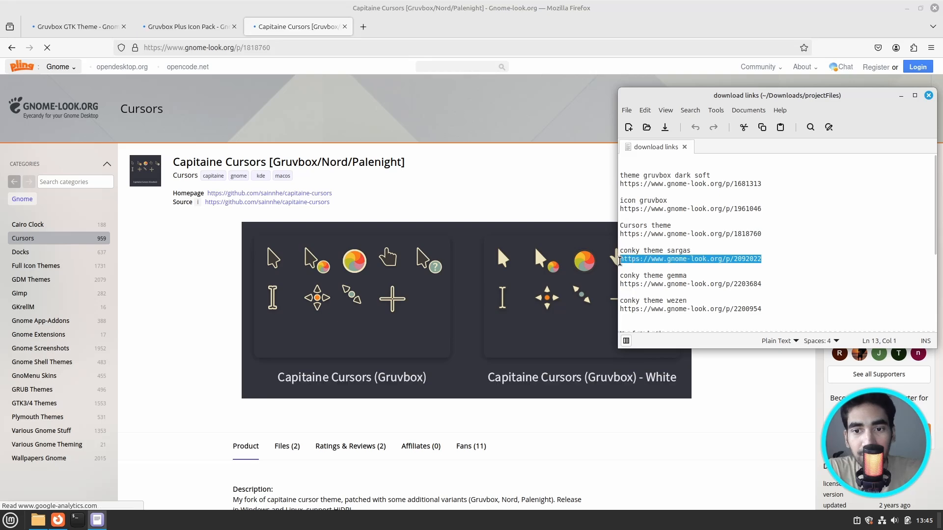
left_click(363, 26)
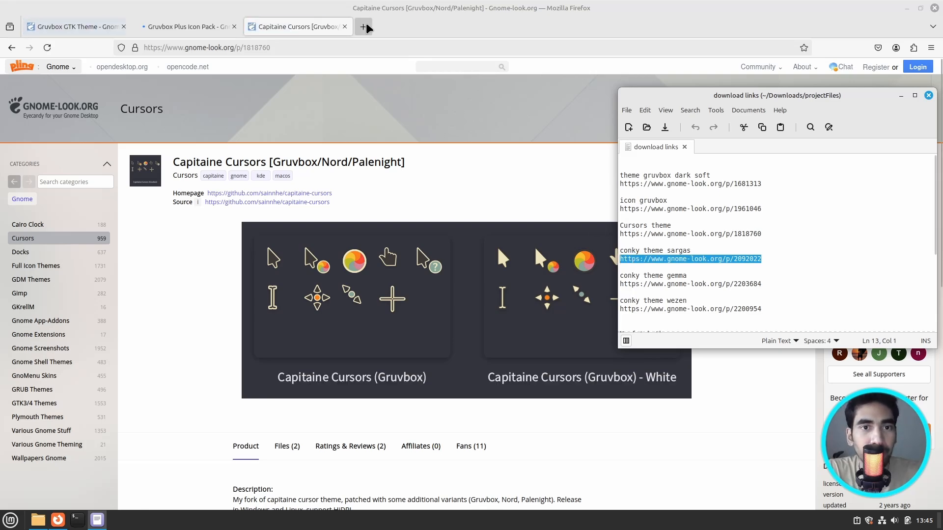
key("ctrl+v")
key("Return")
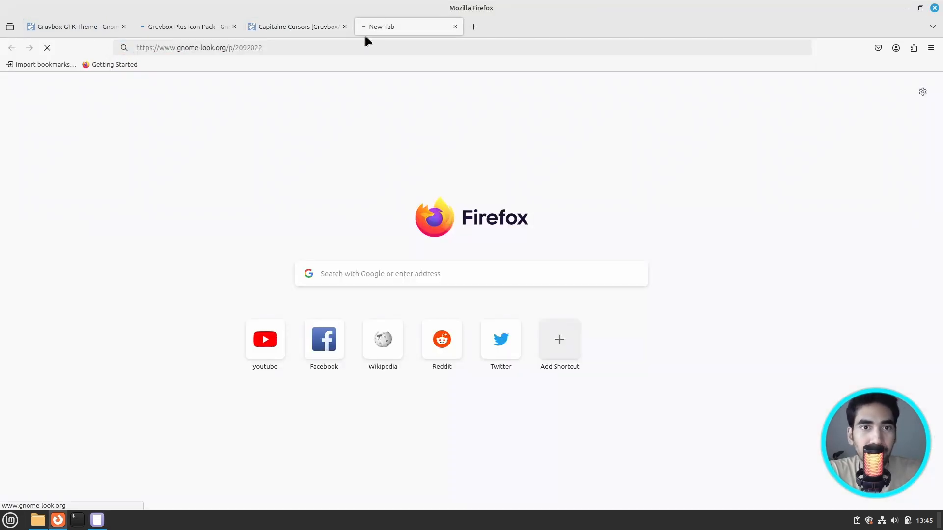
left_click(98, 519)
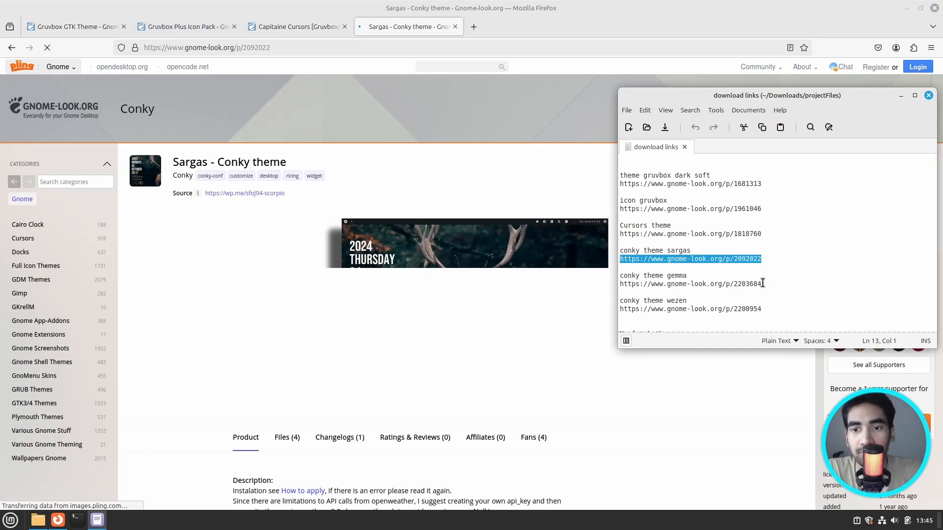
scroll(762, 283, "down", 2)
scroll(766, 281, "down", 3)
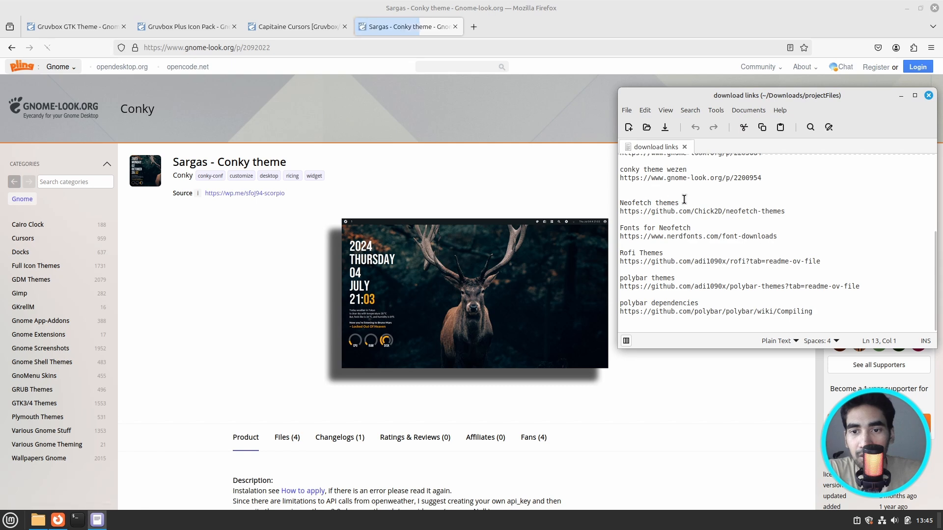
scroll(768, 214, "up", 1)
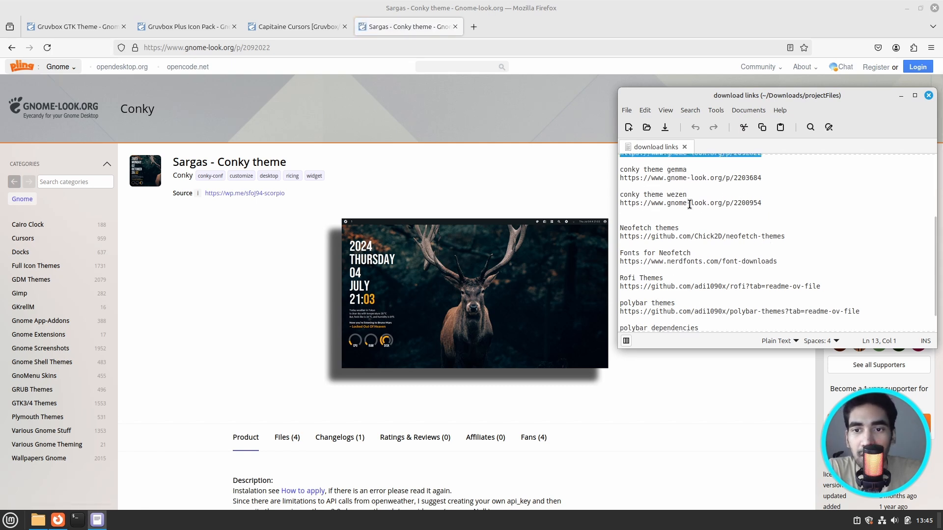
scroll(728, 195, "up", 1)
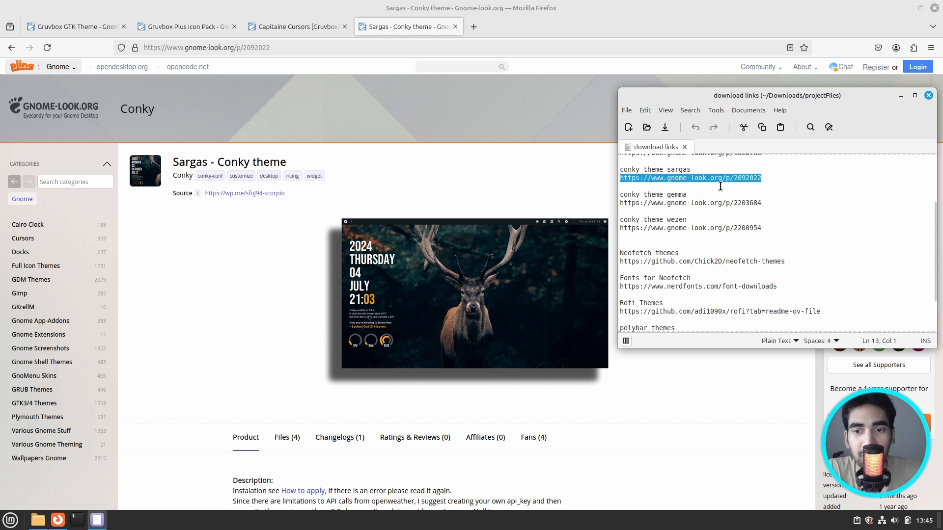
scroll(763, 228, "down", 2)
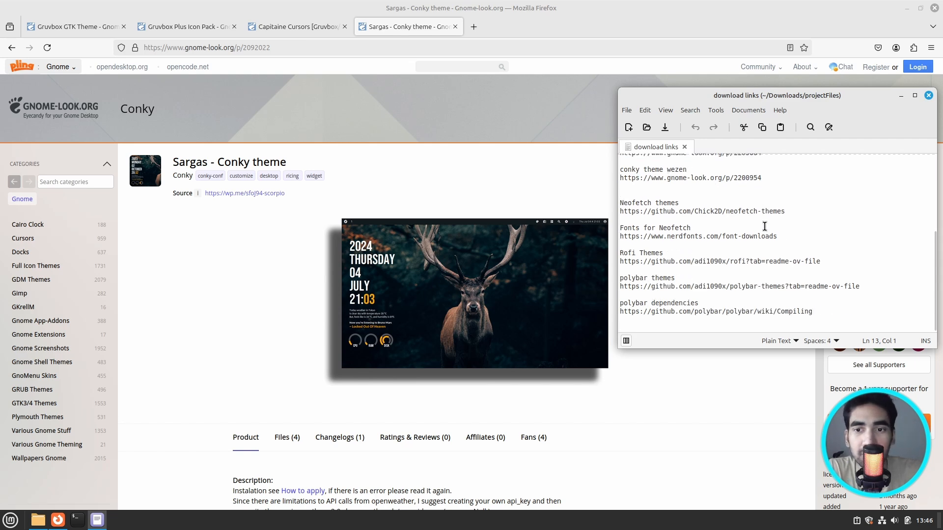
left_click_drag(785, 210, 622, 210)
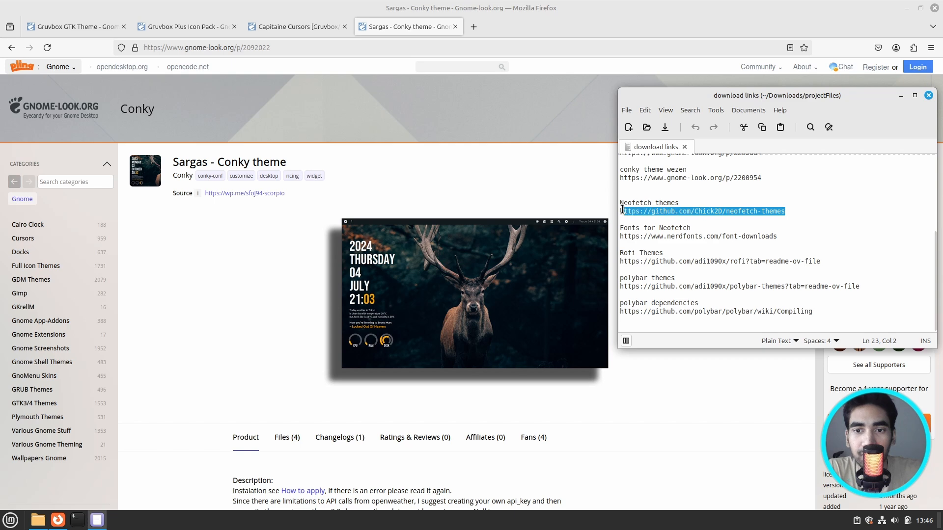
left_click(474, 26)
left_click(474, 26)
type("https://github.com/Chick2D/neofetch-themes")
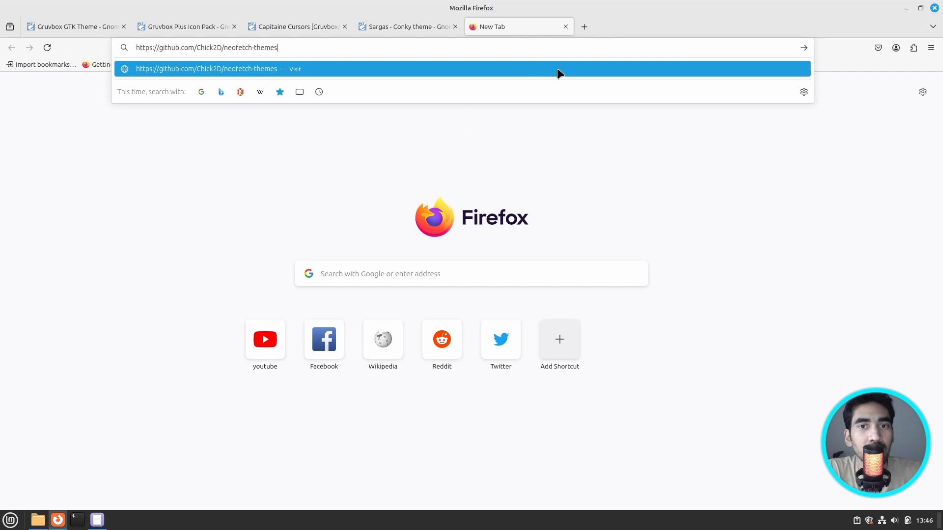
left_click(566, 27)
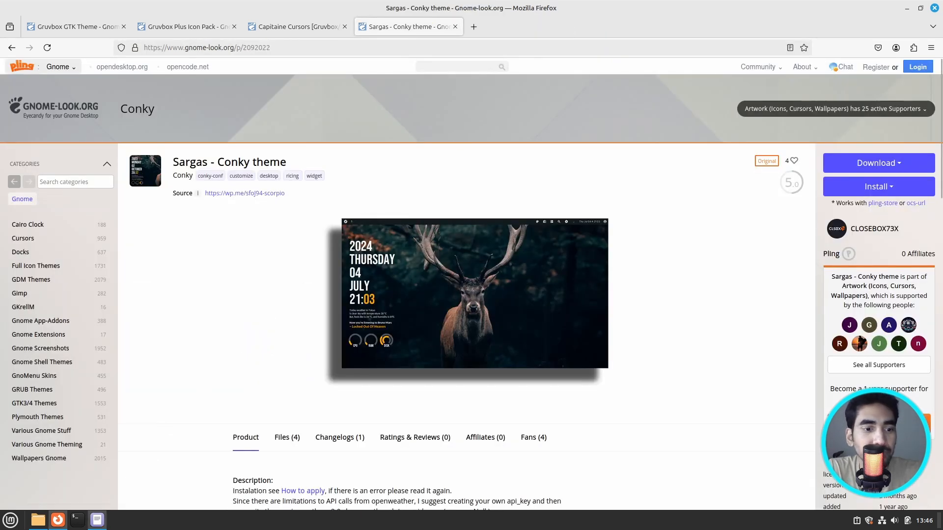
left_click(97, 519)
left_click(802, 226)
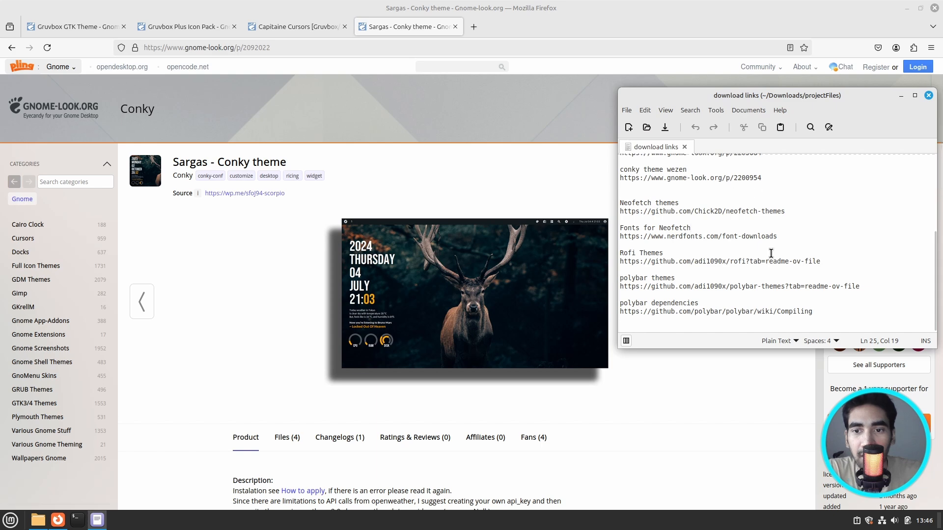
left_click_drag(778, 236, 622, 237)
key("ctrl+c")
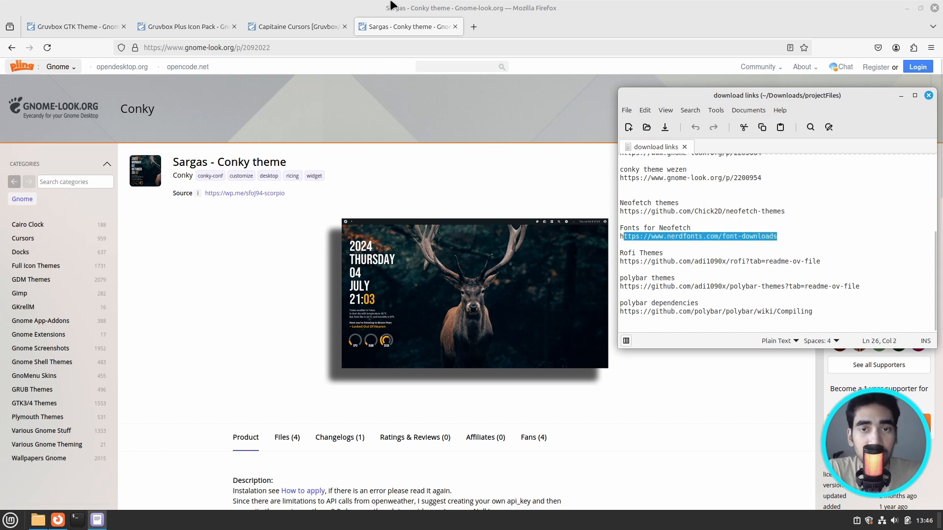
left_click(473, 24)
key("ctrl+v")
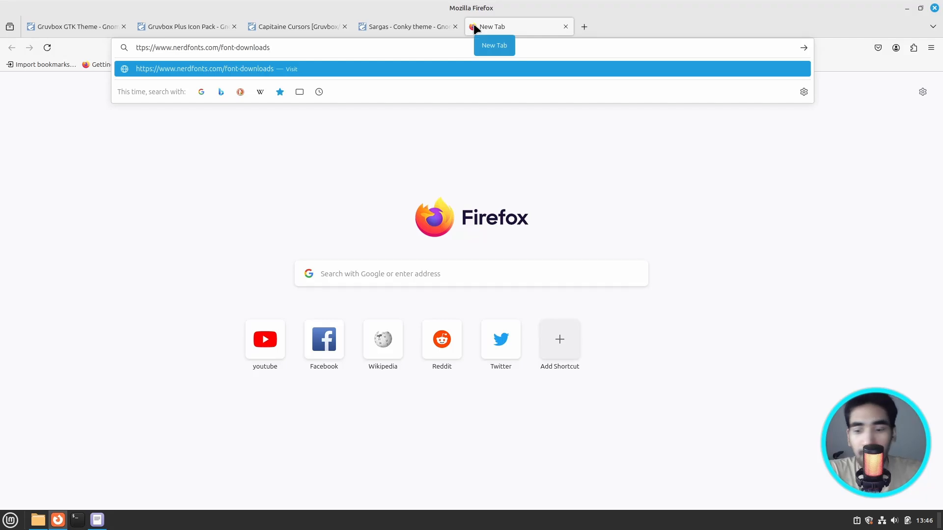
key("Return")
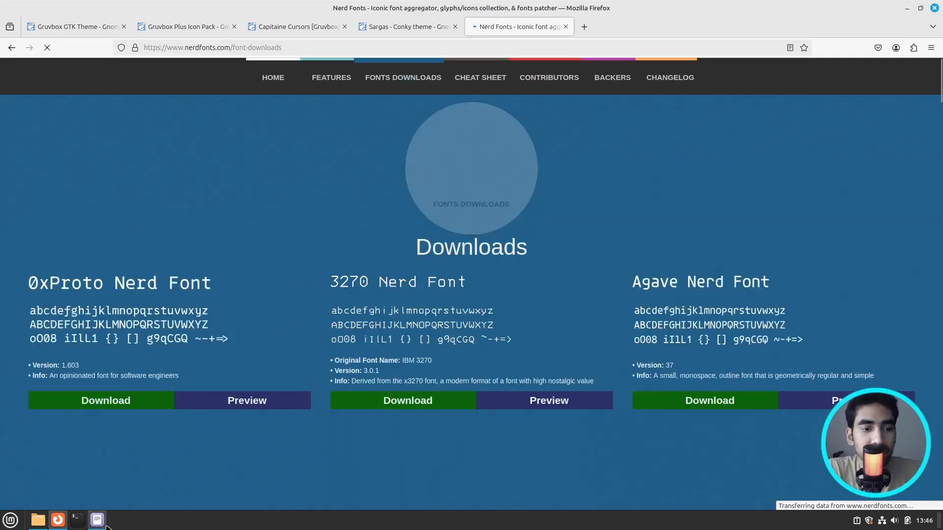
left_click(101, 521)
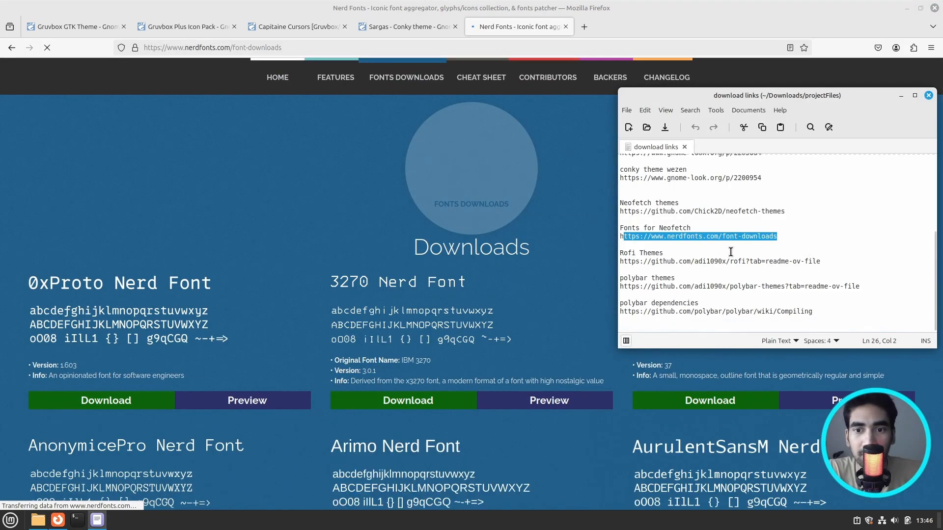
left_click_drag(824, 261, 625, 262)
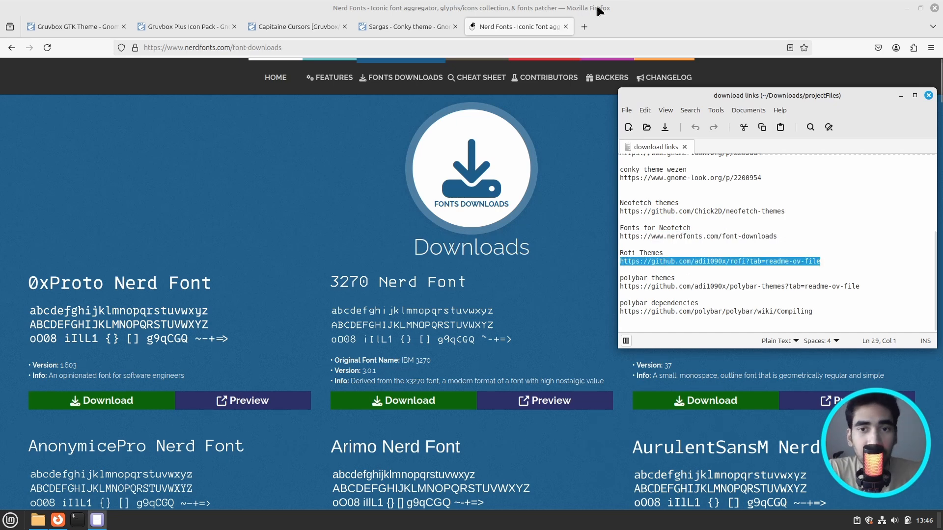
left_click(583, 26)
key("ctrl+v")
key("Return")
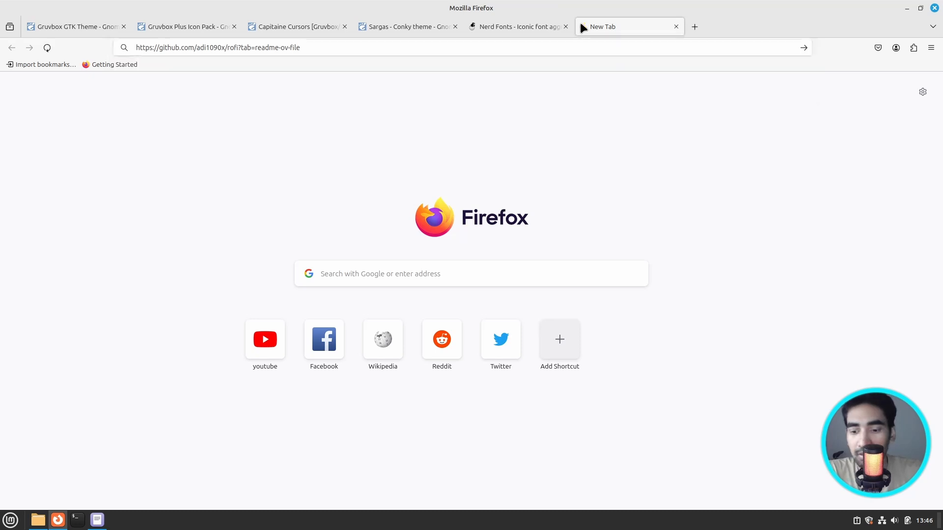
left_click(97, 519)
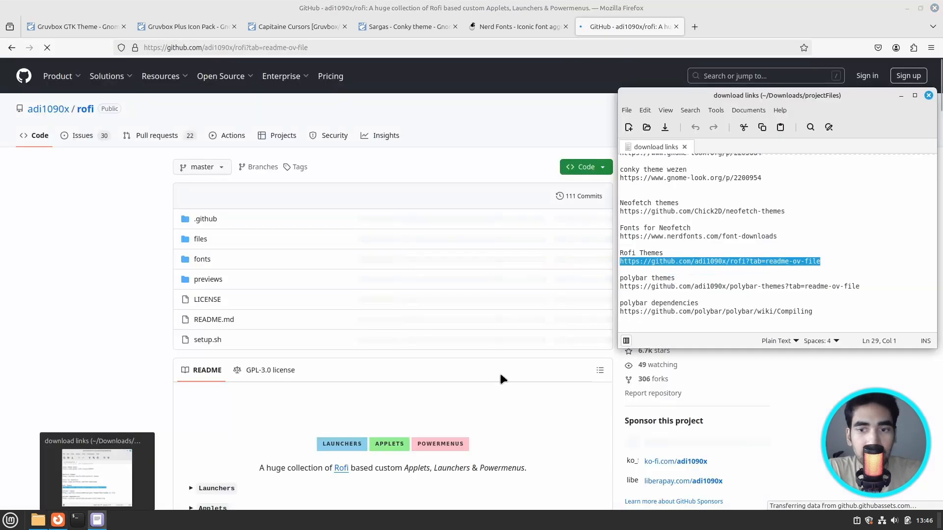
triple_click(757, 288)
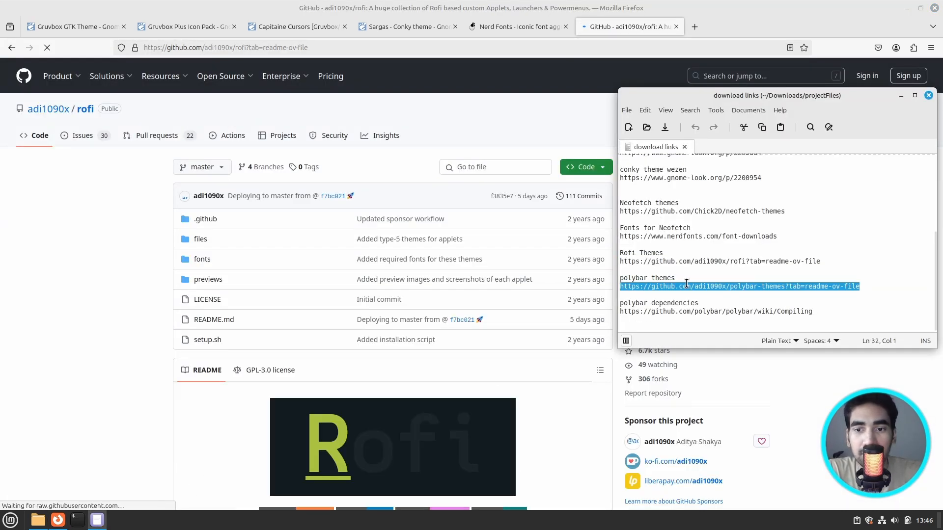
left_click(699, 24)
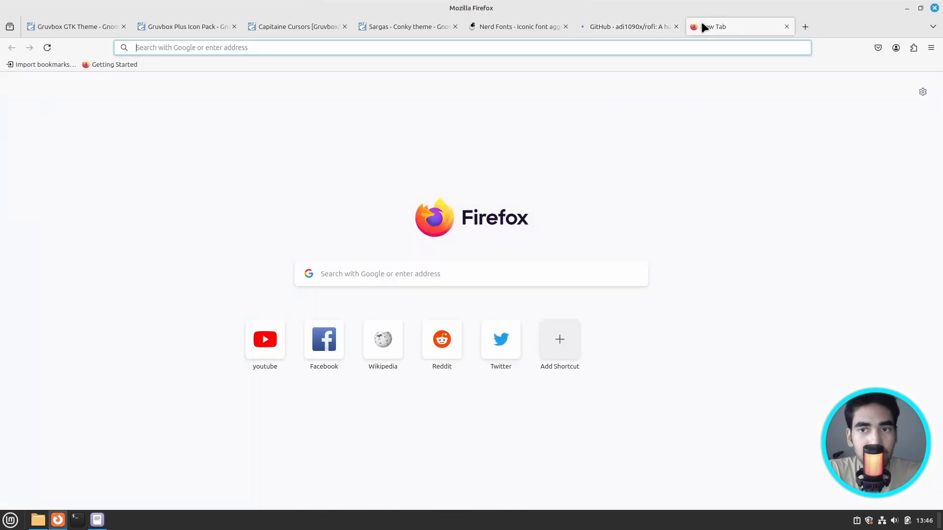
key("ctrl+v")
key("Return")
key("alt+Tab")
triple_click(744, 309)
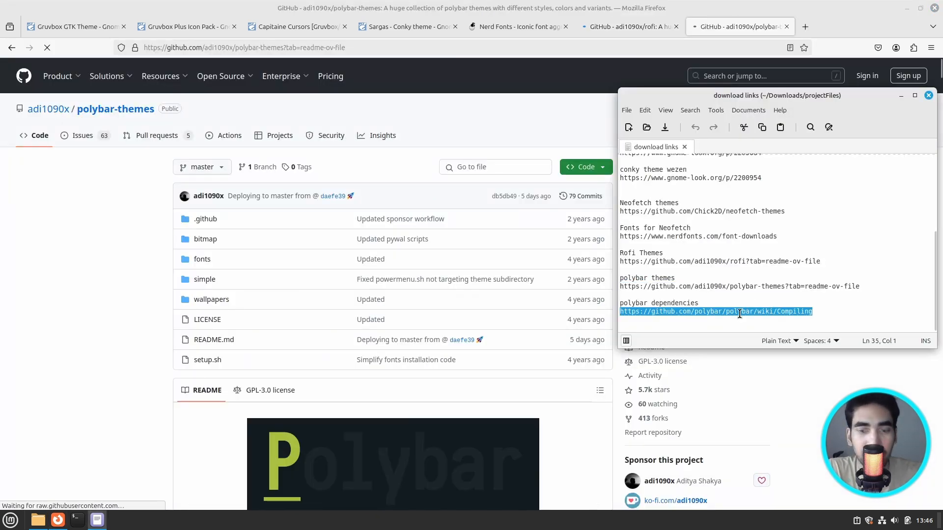
key("ctrl+c")
left_click(812, 22)
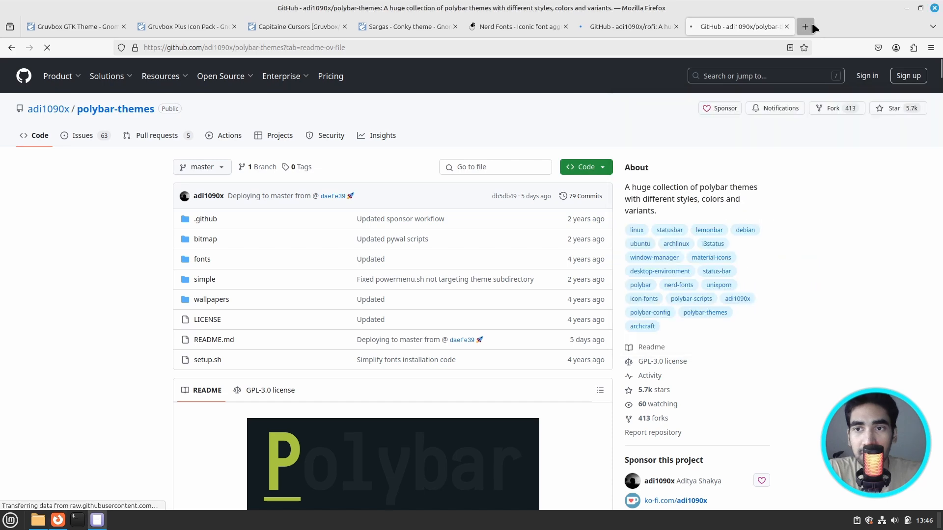
key("ctrl+v")
key("Return")
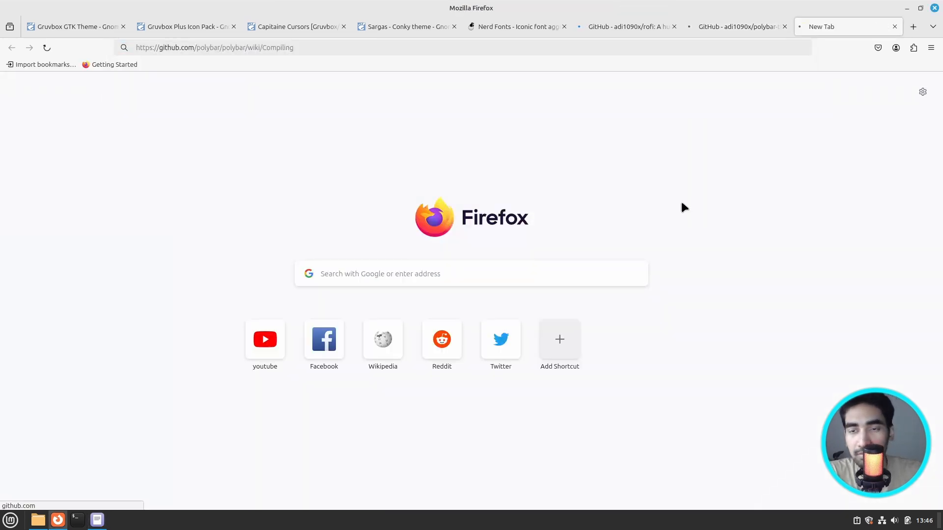
- Start the download of Gruvbox-Dark-Soft-BL-MB.zip from the files of the Gruvbox GTK Theme page
key("ctrl+Tab")
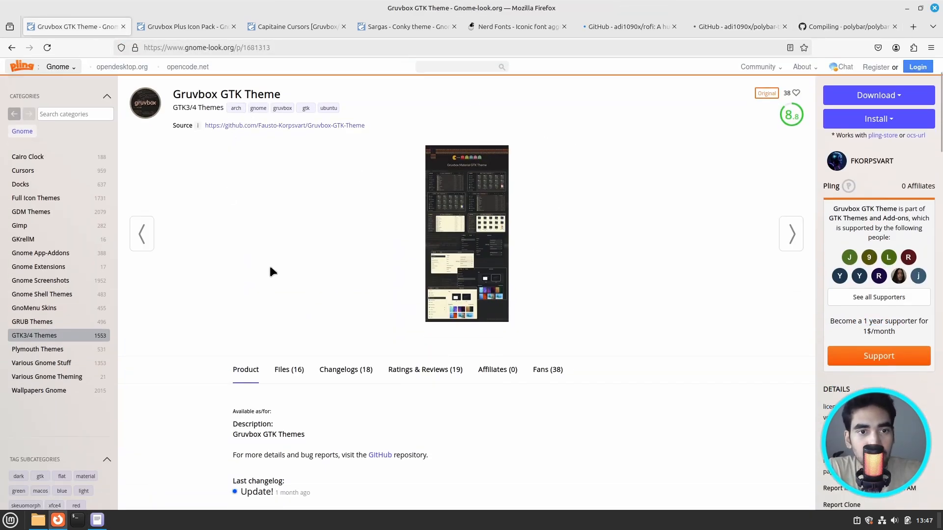
left_click(287, 377)
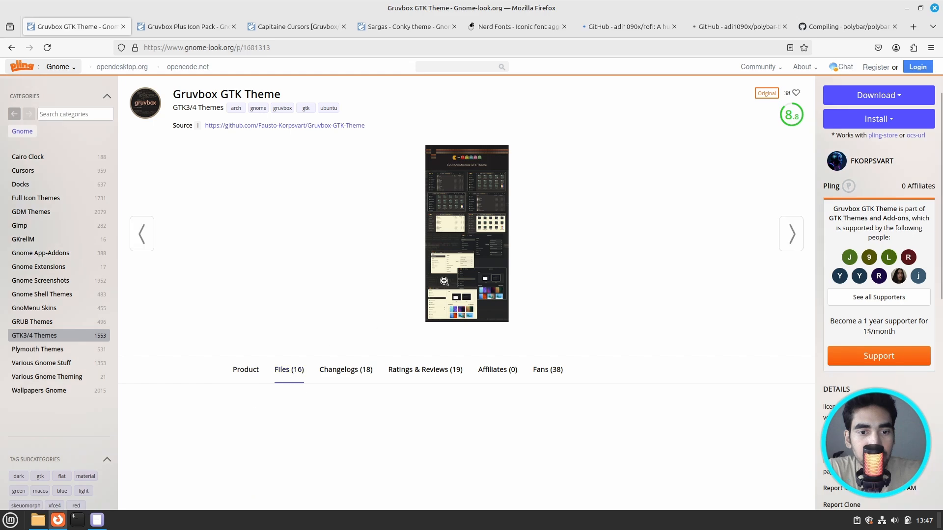
scroll(408, 275, "down", 4)
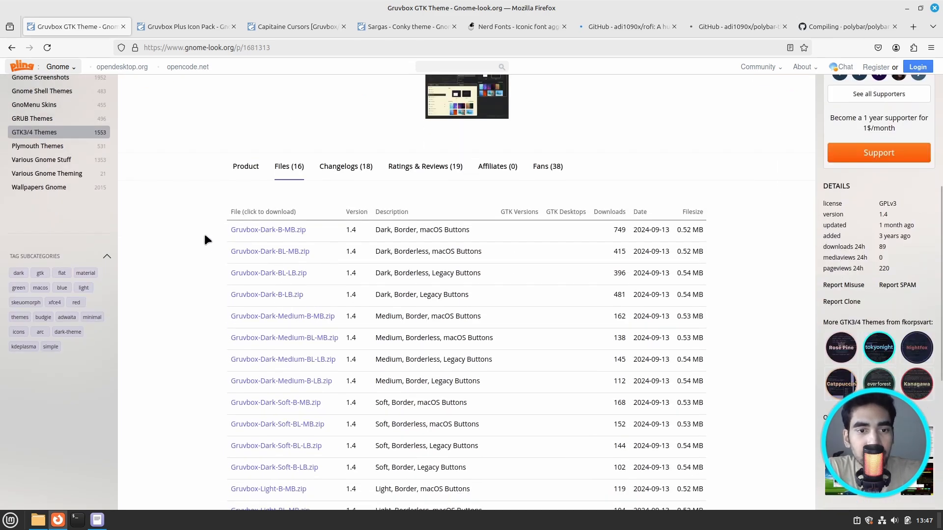
scroll(201, 238, "down", 3)
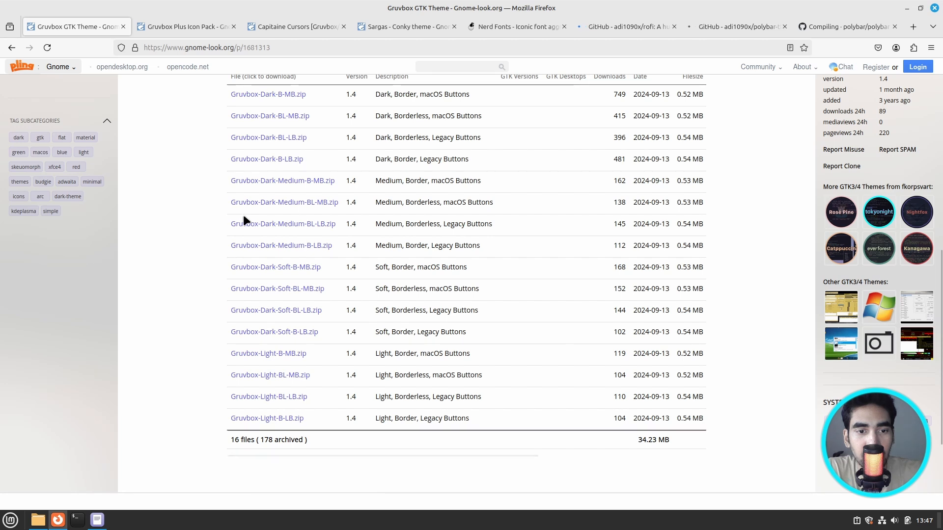
left_click(299, 290)
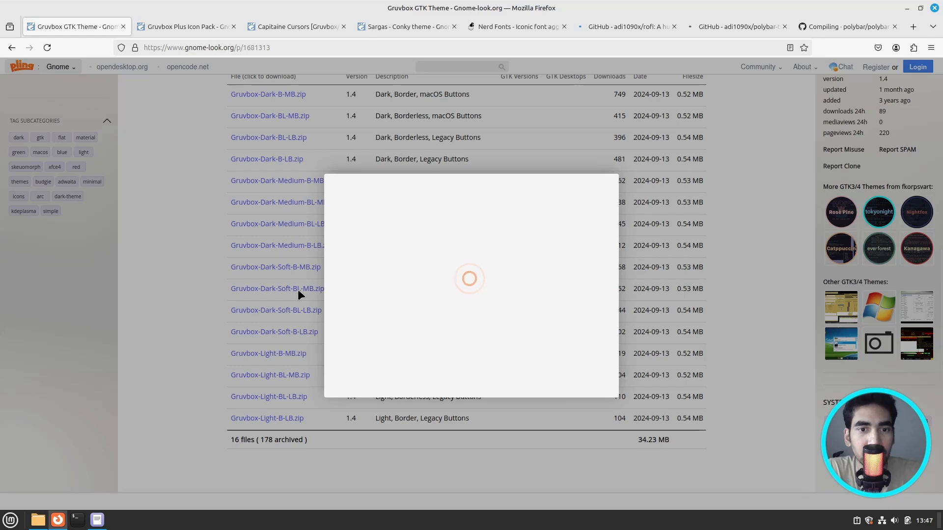
- Start the download of gruvbox-plus-icon-pack.5.5.0.tar.gz from the files of the Gruvbox Plus Icon Pack page
left_click(176, 25)
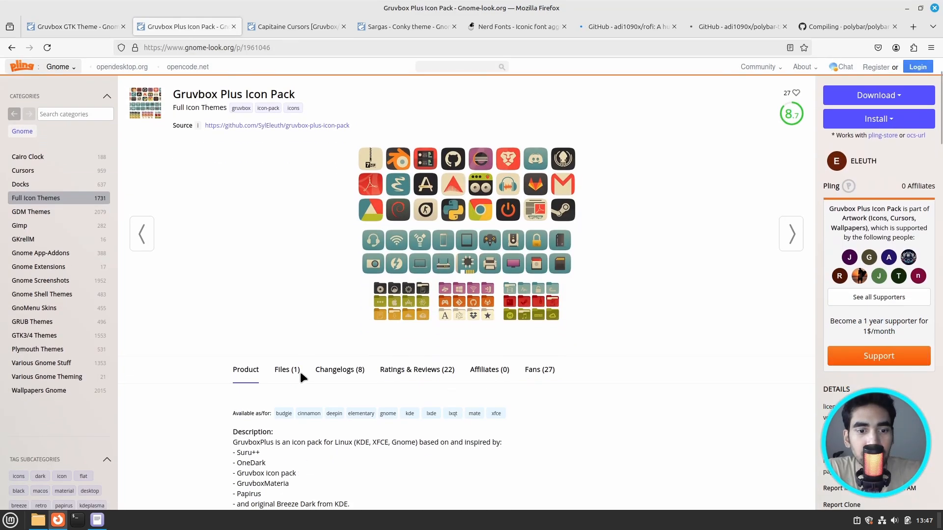
left_click(287, 371)
scroll(322, 326, "down", 2)
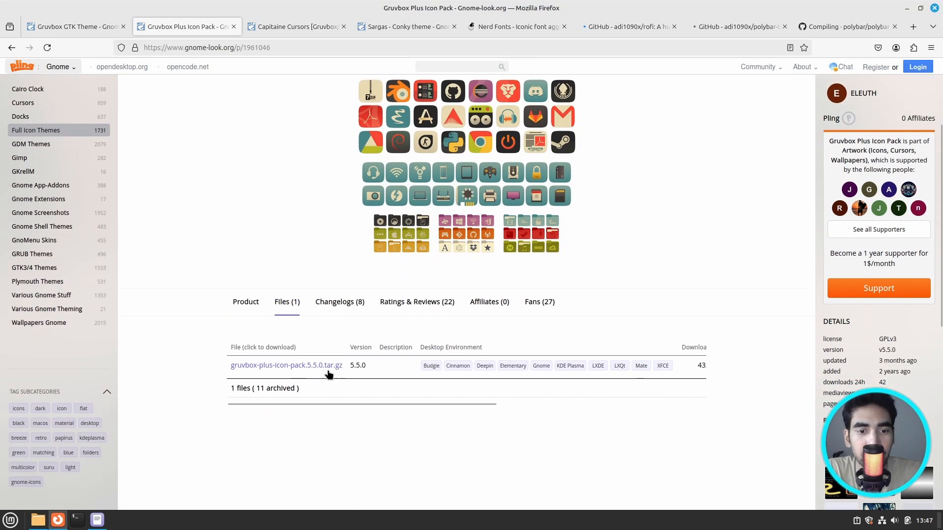
left_click(308, 365)
- Start the download of Linux.zip from the files of the Capitaine Cursors page
left_click(284, 26)
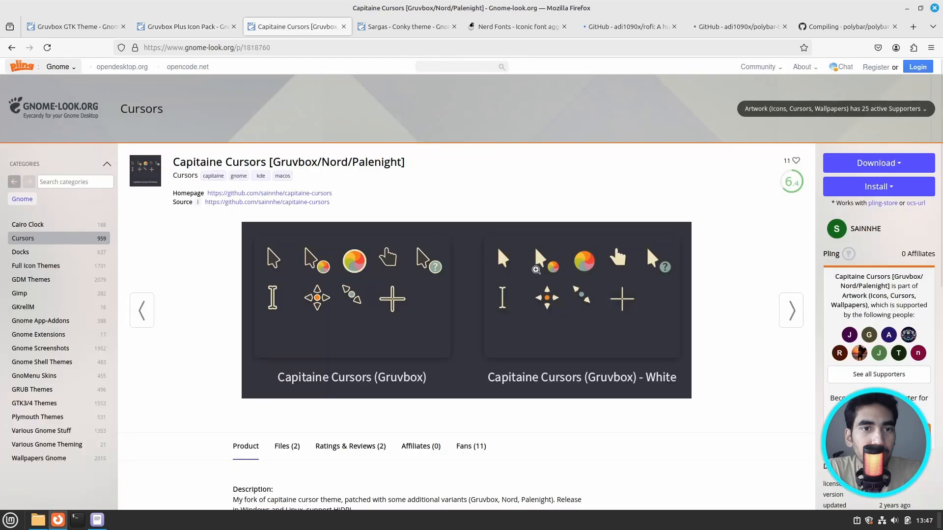
scroll(518, 261, "down", 1)
left_click(288, 382)
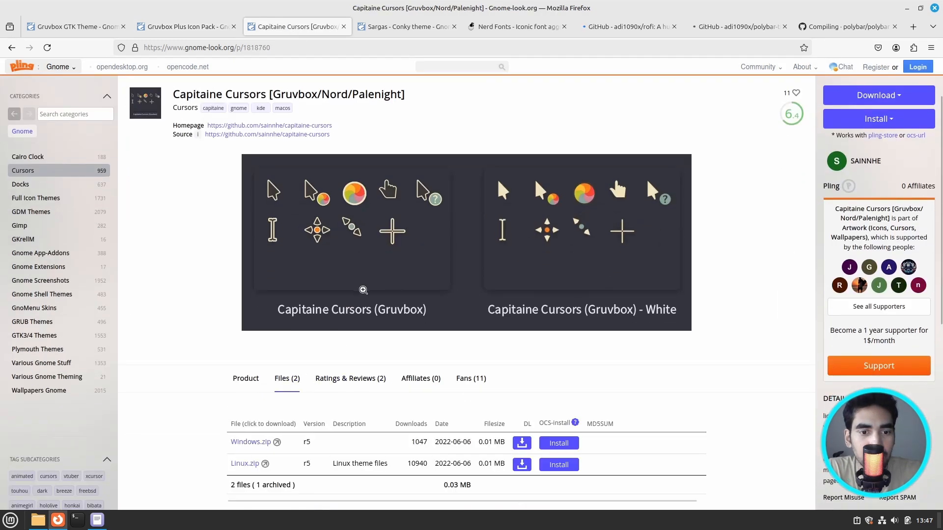
scroll(290, 380, "down", 3)
left_click(248, 329)
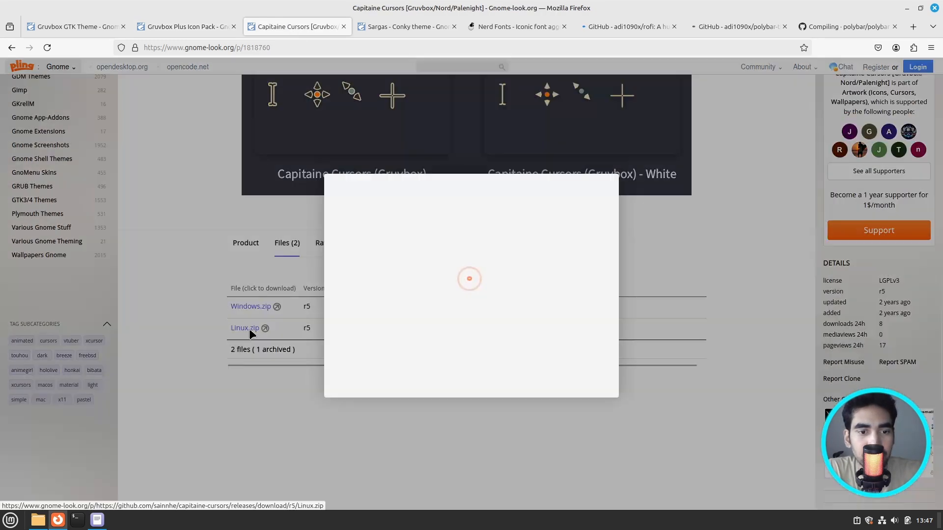
- Start the download of Sargas-PlyrctlC-v2.2.zip, the Playerctl & Celcius version, from the files of the Sargas conky theme page
left_click(390, 27)
scroll(342, 126, "down", 3)
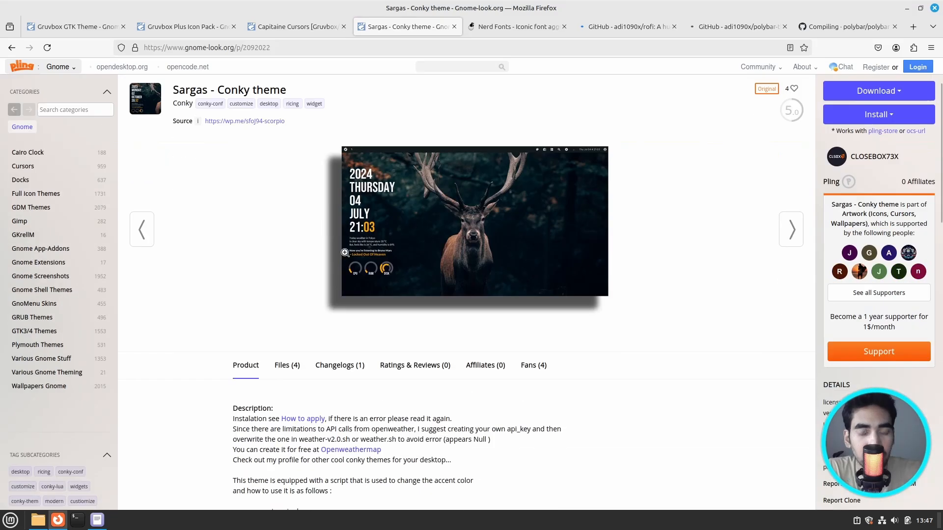
left_click(287, 303)
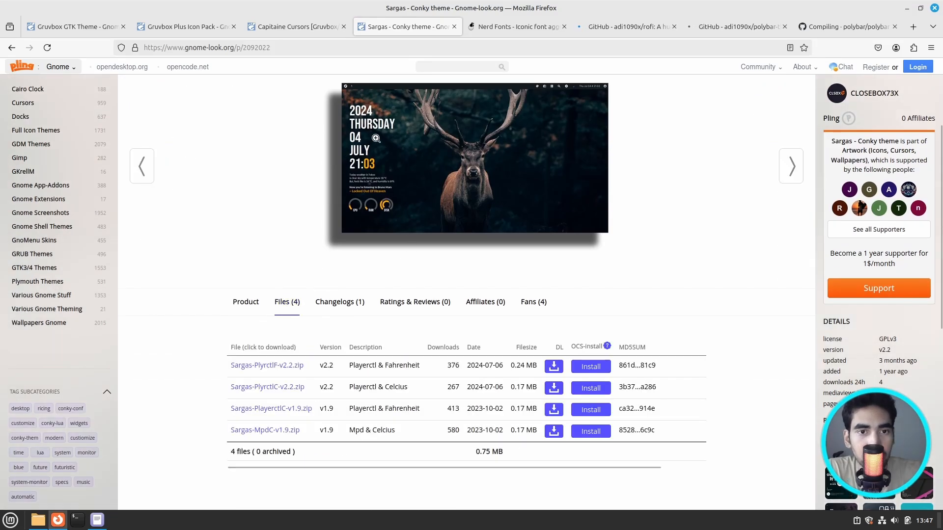
scroll(361, 226, "down", 2)
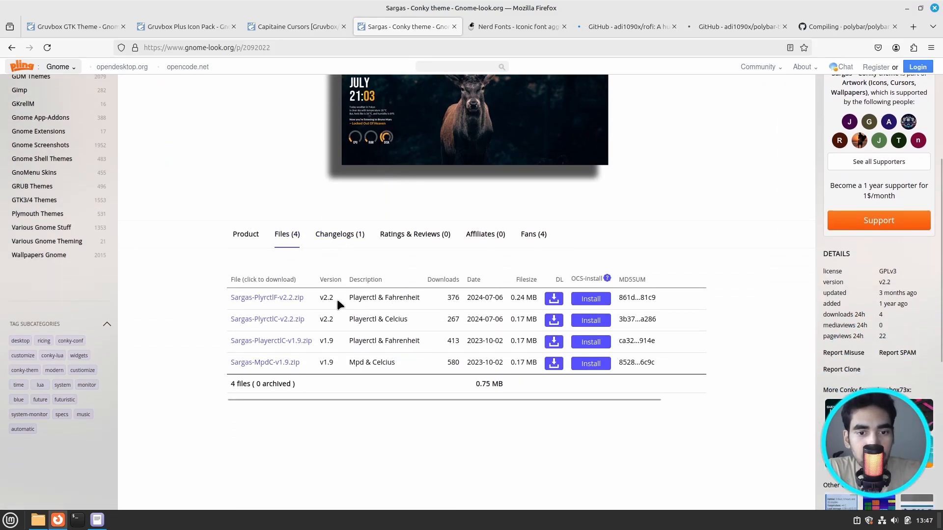
left_click(260, 322)
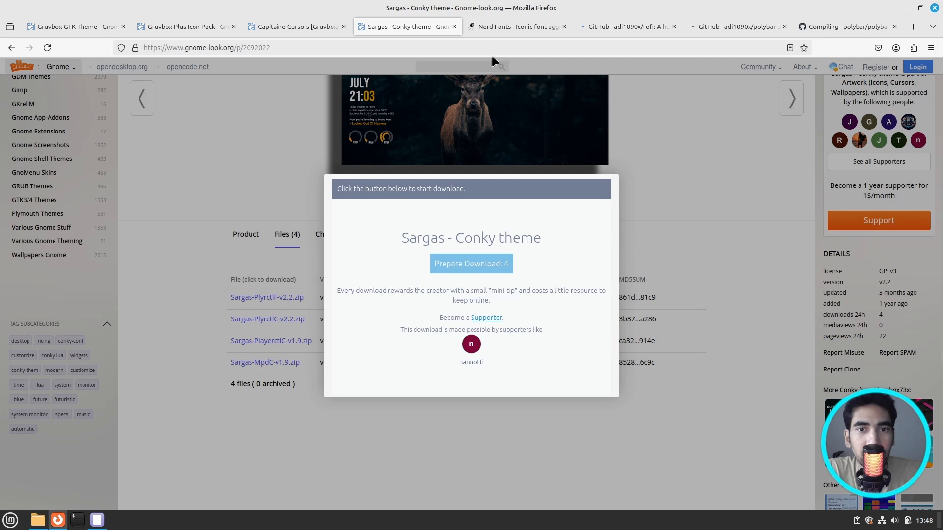
- Download the 0xProto Nerd Font archive from the Nerd Fonts downloads page
left_click(490, 28)
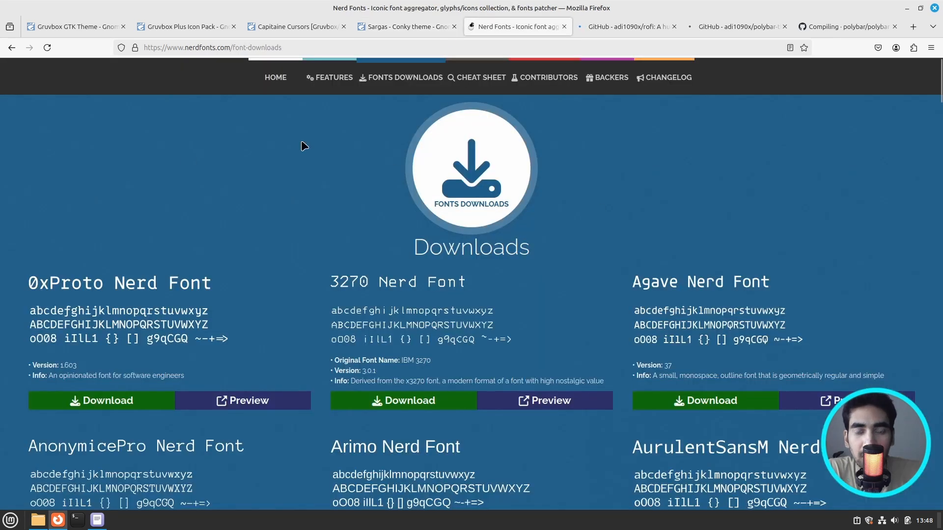
scroll(286, 169, "down", 3)
scroll(618, 232, "down", 2)
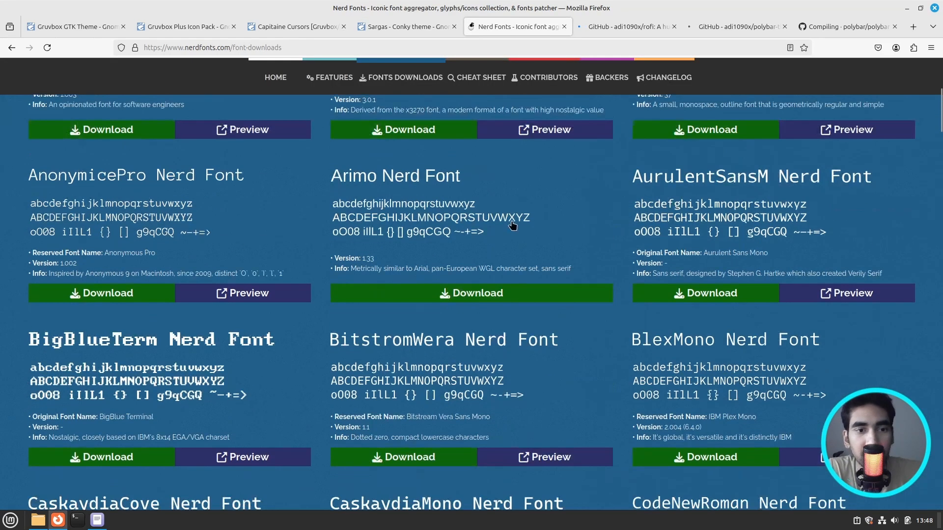
scroll(283, 273, "up", 3)
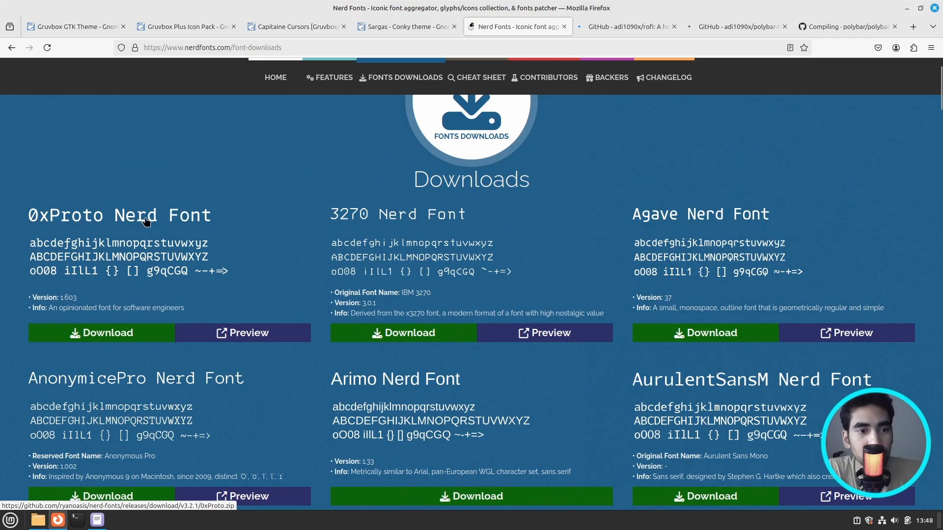
scroll(144, 219, "up", 1)
left_click(122, 402)
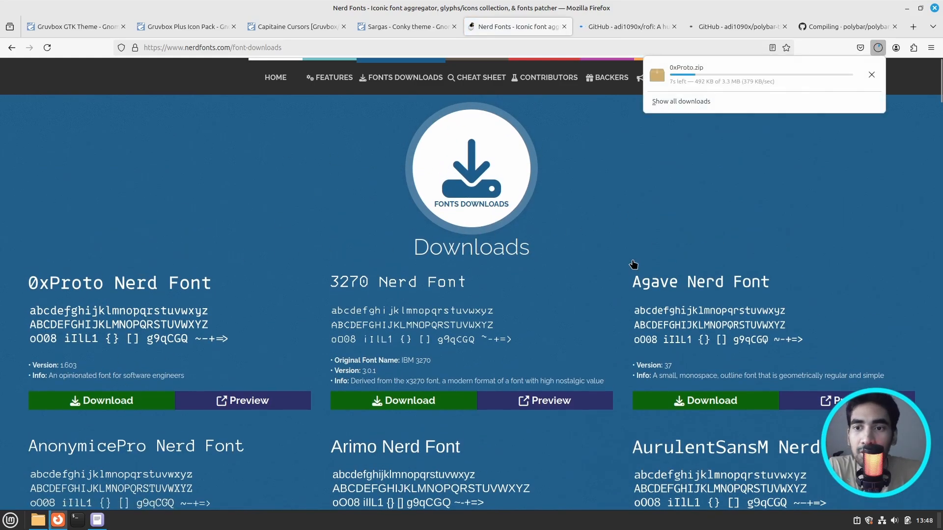
- Download the Symbols Nerd Font archive, NerdFontsSymbolsOnly.zip, from the Nerd Fonts list
scroll(634, 264, "down", 20)
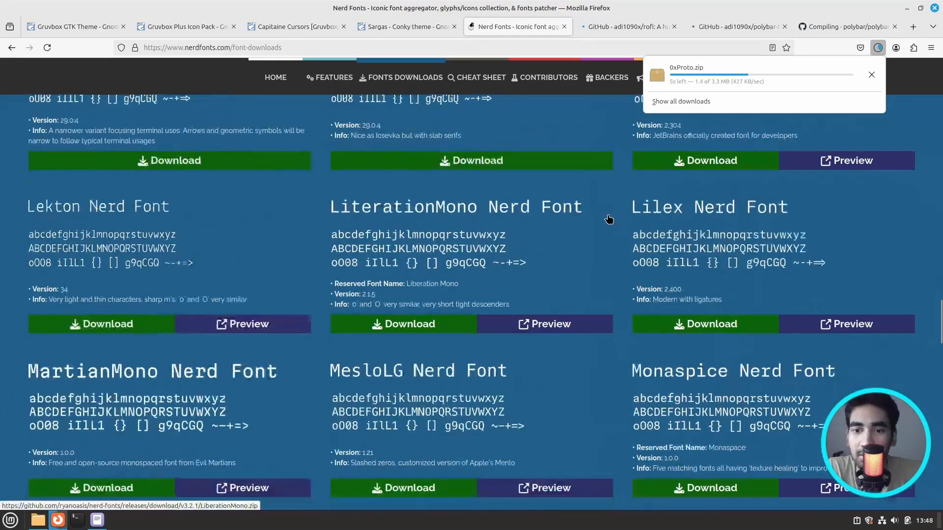
scroll(609, 220, "down", 20)
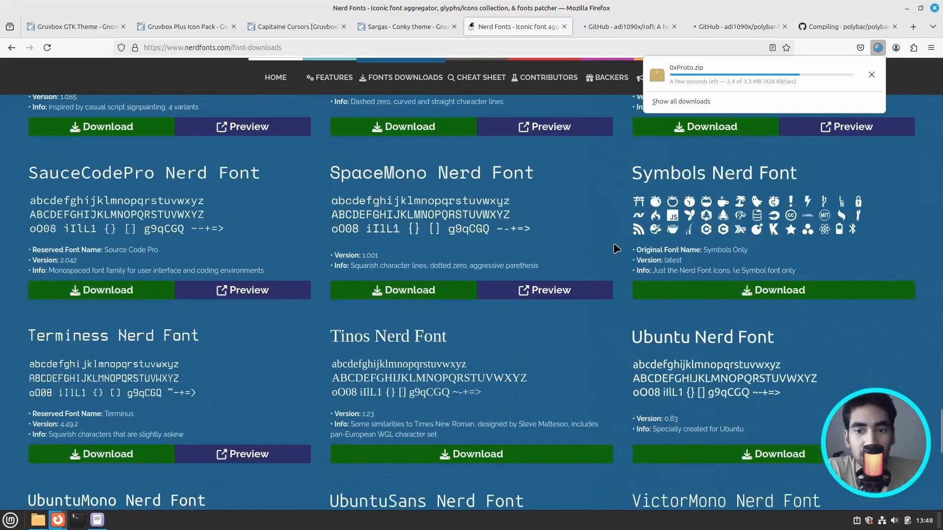
scroll(616, 249, "down", 5)
scroll(604, 268, "down", 5)
scroll(614, 255, "up", 10)
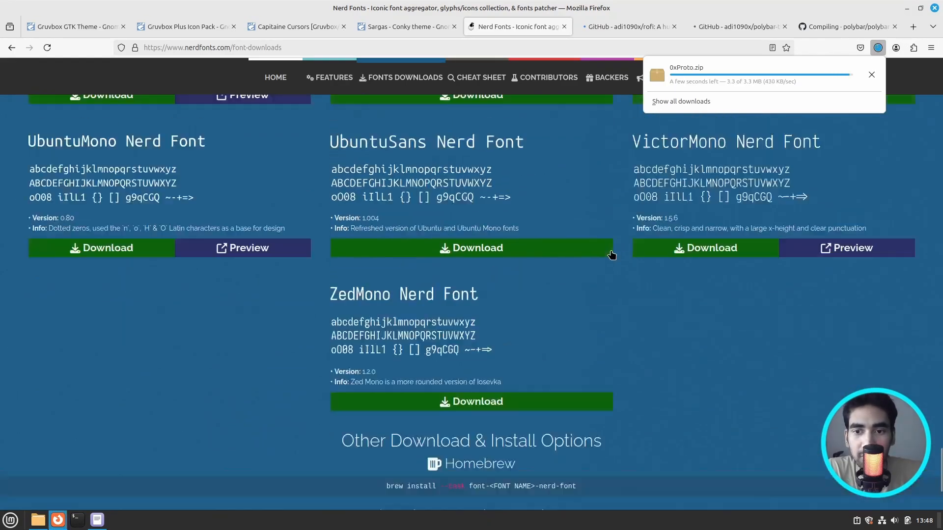
scroll(613, 254, "up", 2)
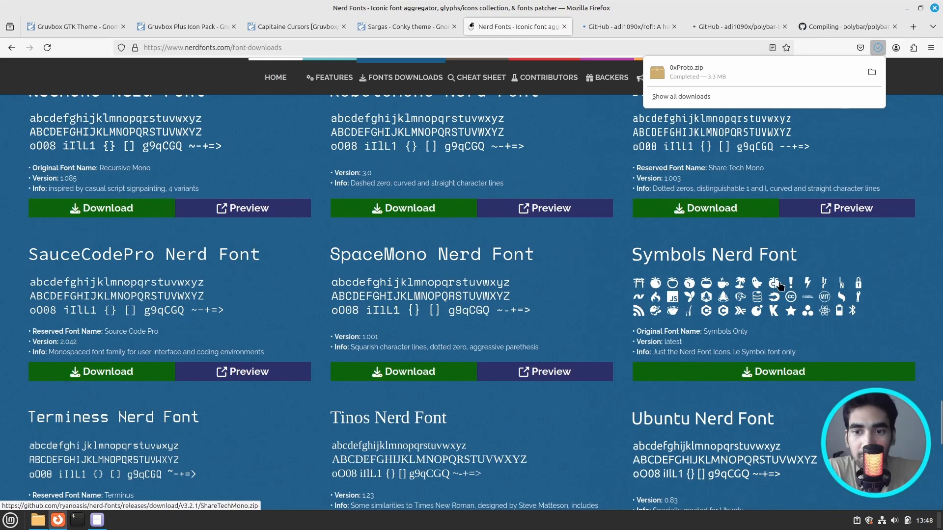
left_click(781, 378)
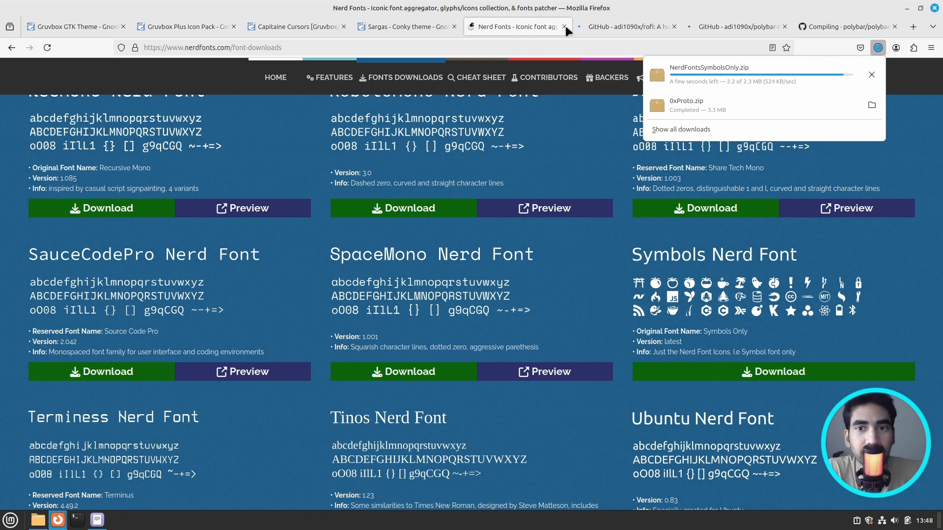
- Complete the prepared downloads of the Gruvbox GTK Theme and the Gruvbox Plus Icon Pack on their pages
left_click(69, 31)
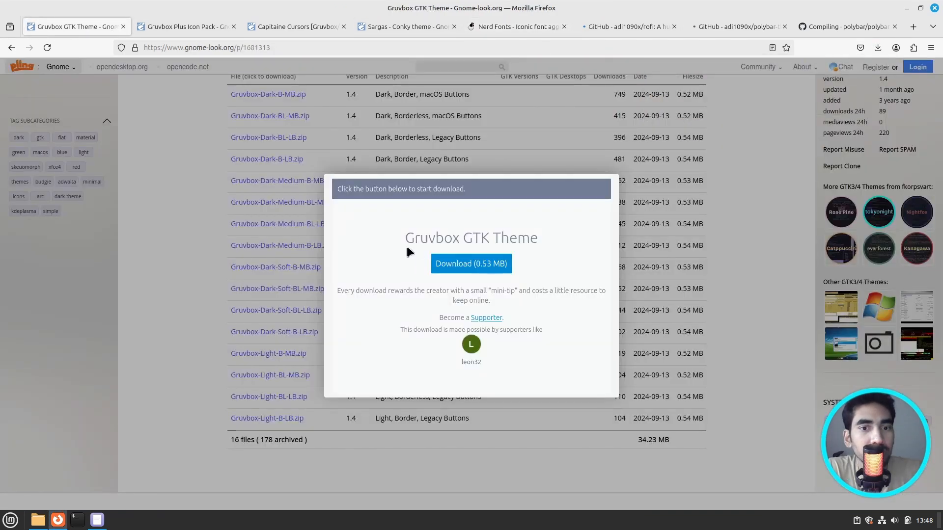
left_click(471, 267)
left_click(180, 25)
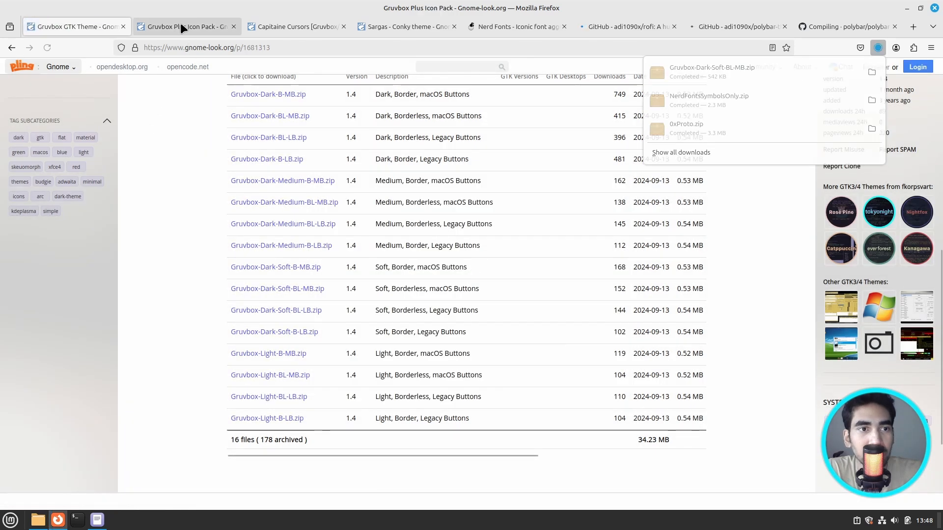
left_click(475, 268)
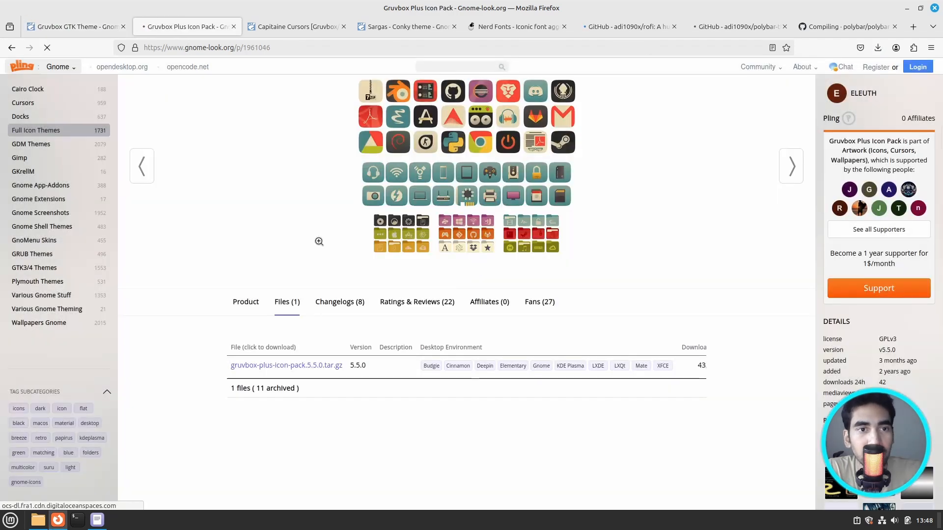
- Follow the prepared link for the Capitaine Cursors Linux.zip and download the prepared Sargas conky theme archive
left_click(287, 29)
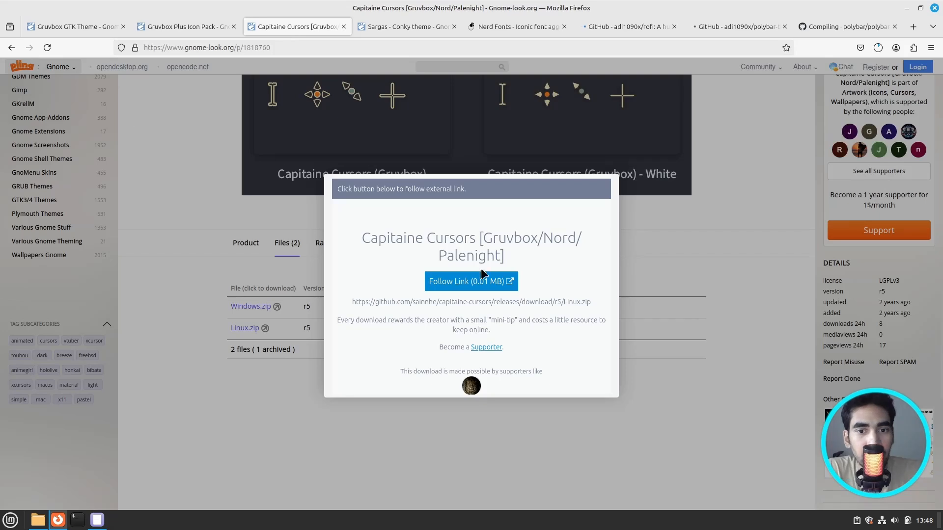
left_click(477, 282)
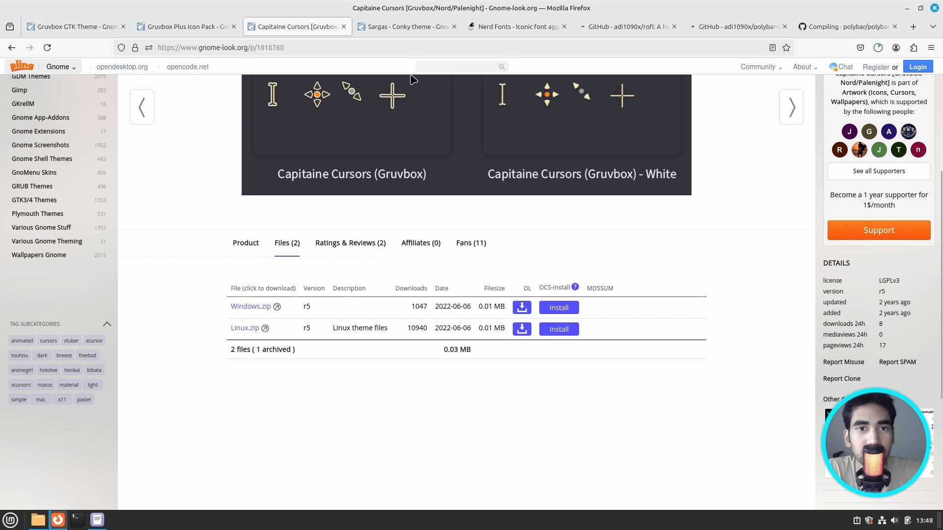
scroll(410, 79, "up", 5)
left_click(408, 28)
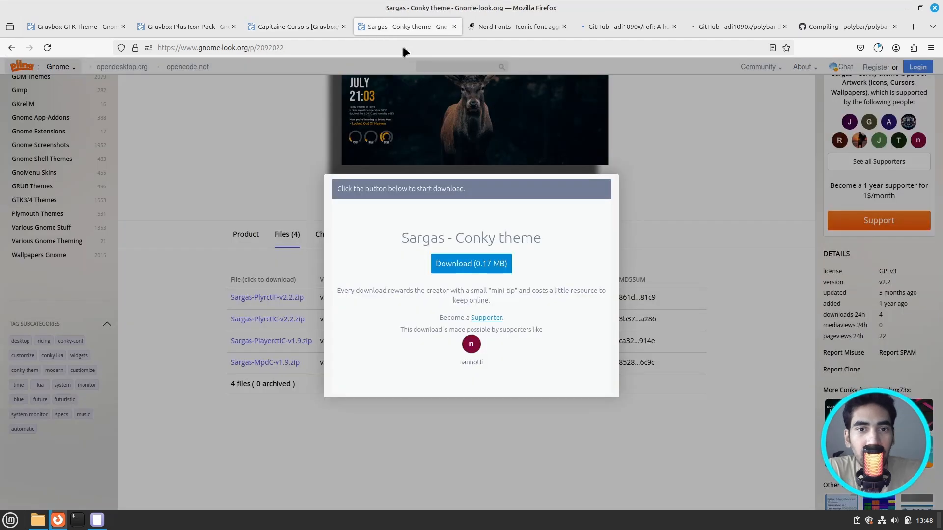
left_click(462, 265)
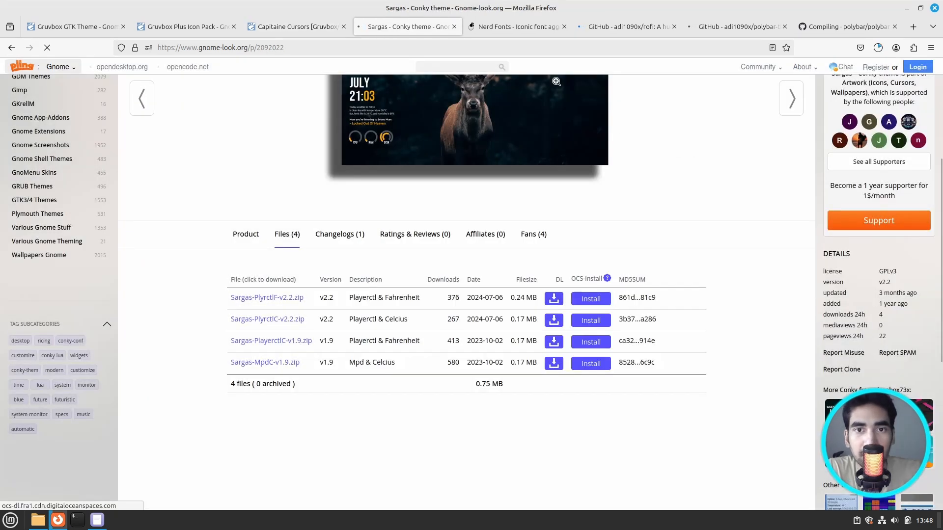
- Close the Nerd Fonts, Gruvbox GTK Theme and Gruvbox Plus Icon Pack pages, checking the download progress in between
left_click(514, 22)
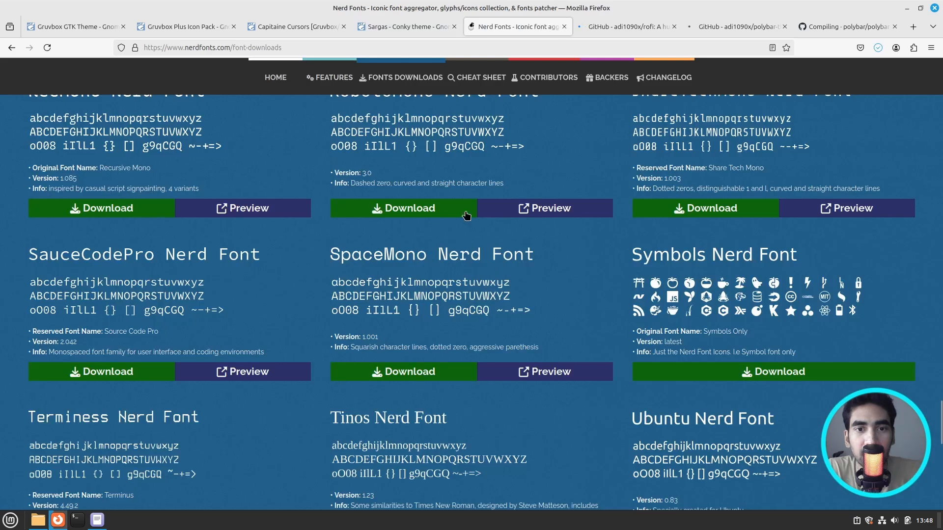
left_click(564, 27)
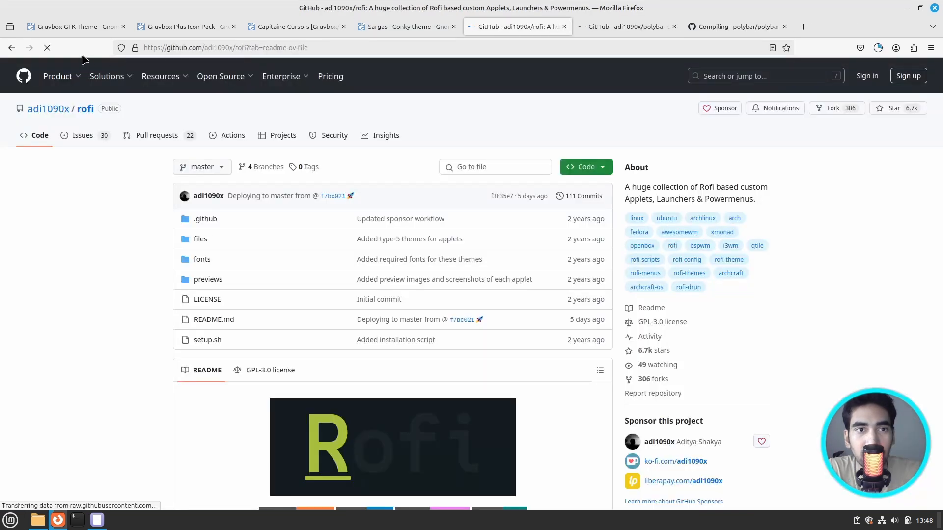
left_click(876, 46)
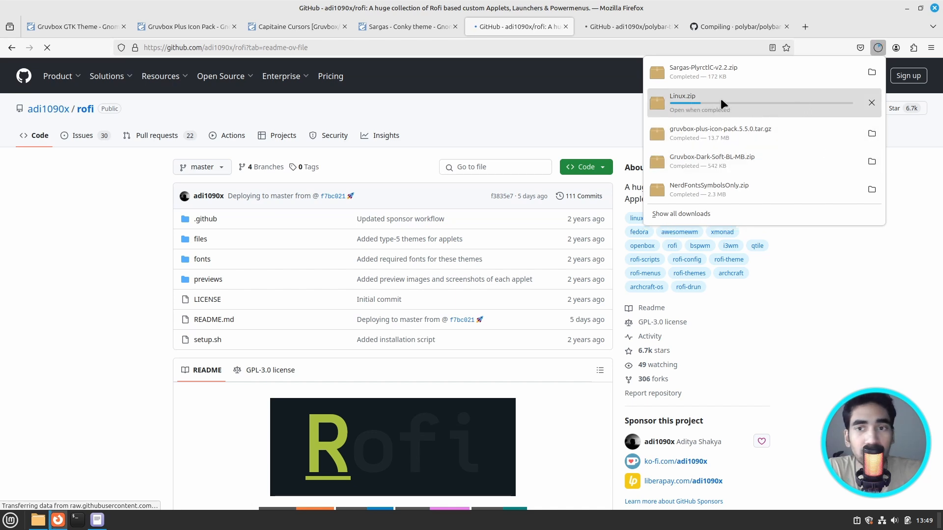
left_click(71, 24)
left_click(123, 27)
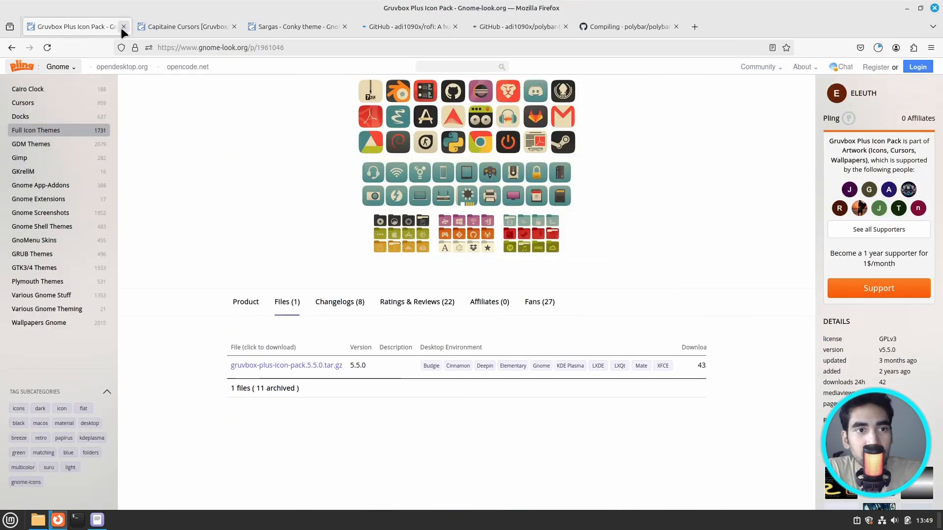
left_click(123, 27)
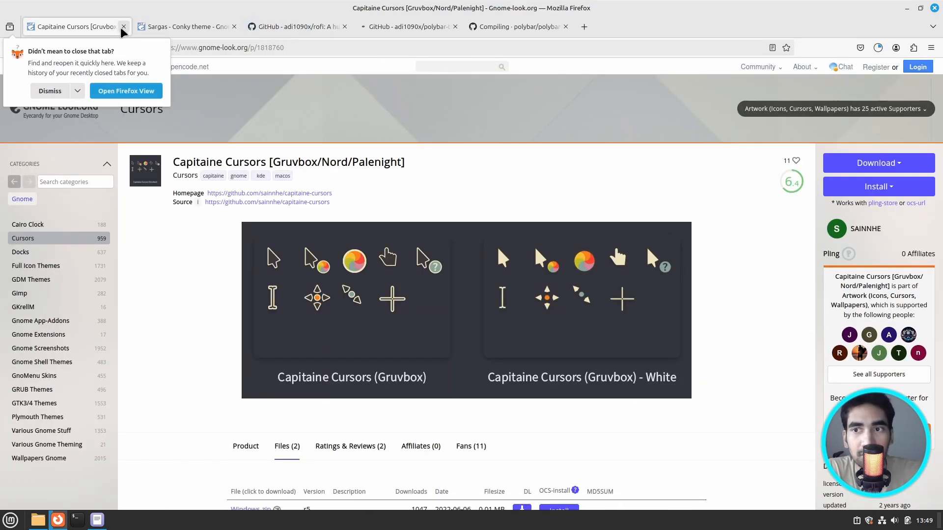
- Check the browser's download list again and close the Sargas conky theme page
left_click(220, 29)
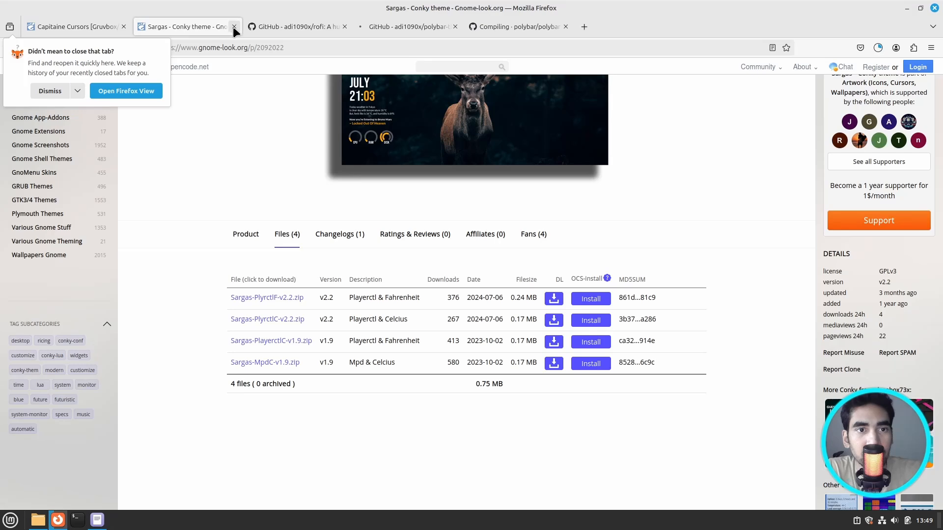
left_click(878, 46)
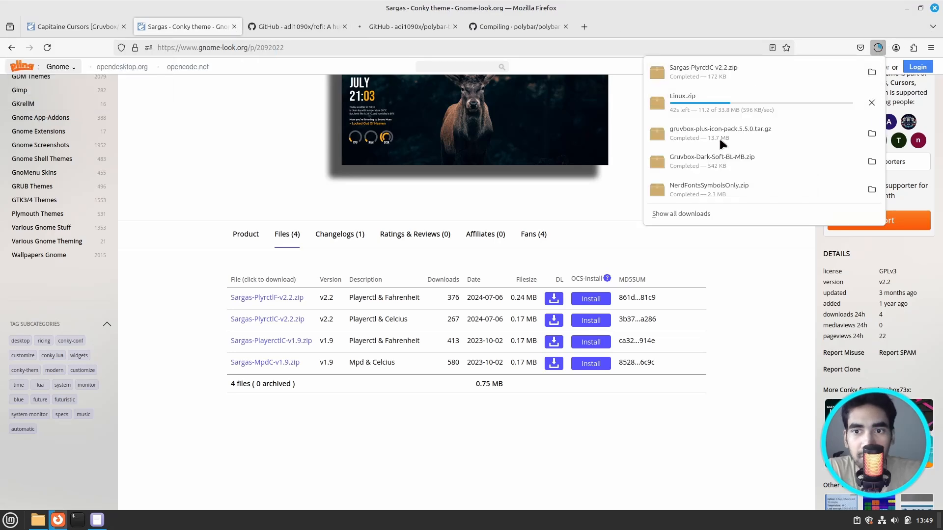
left_click(234, 26)
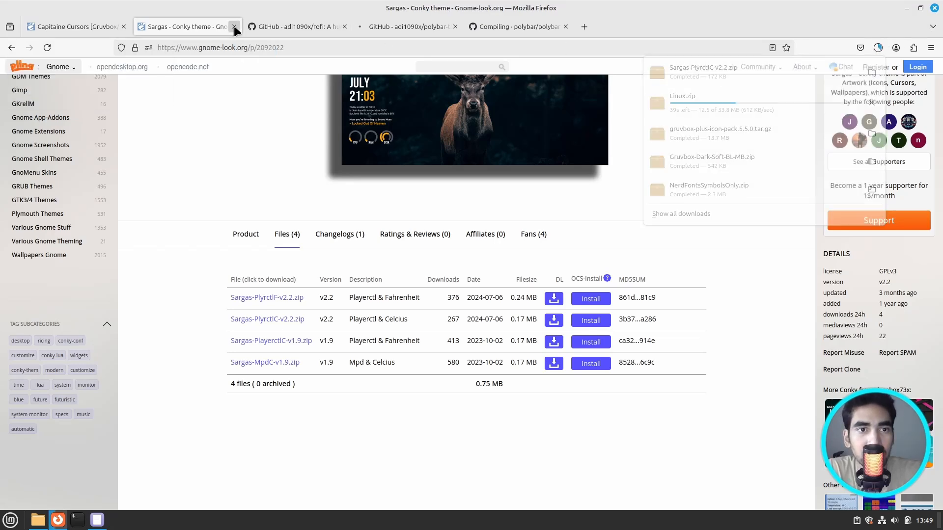
left_click(234, 25)
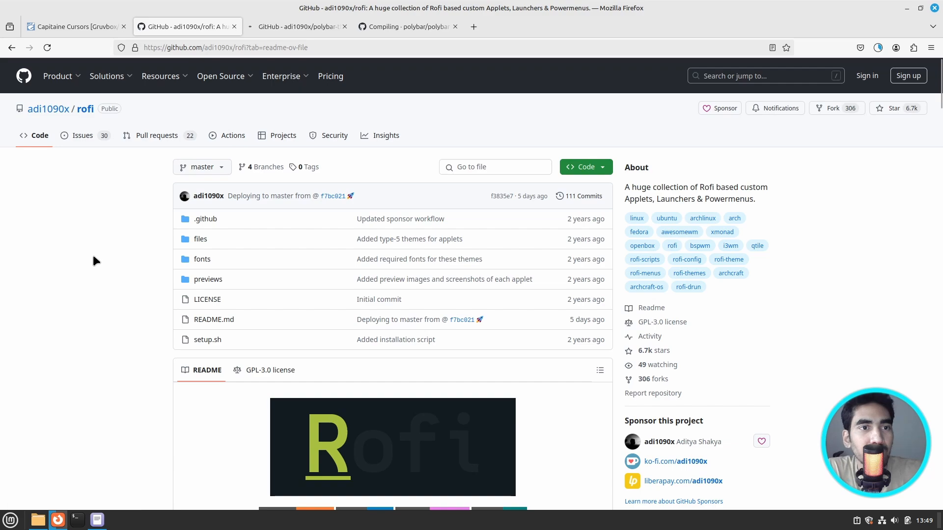
- Look through the README and installation instructions of the adi1090x/rofi repository and close its page
scroll(107, 255, "down", 7)
scroll(105, 237, "up", 7)
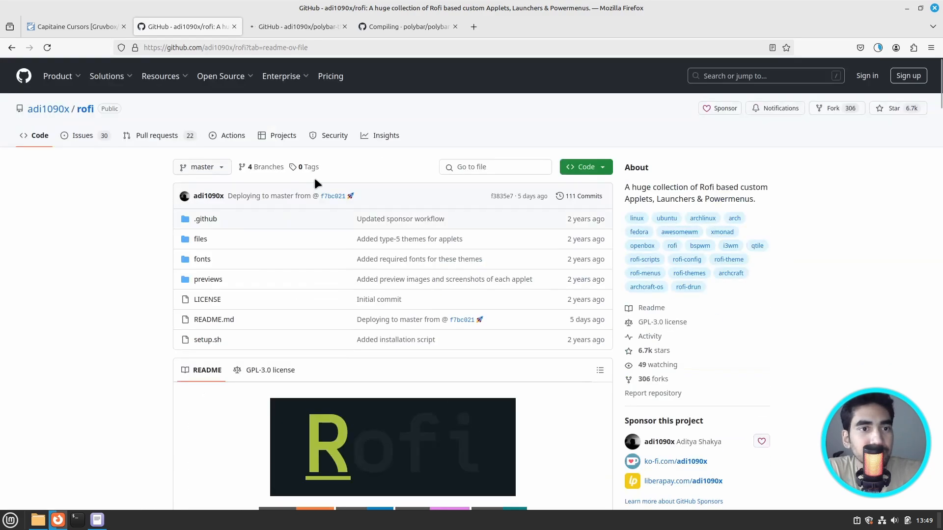
scroll(67, 260, "down", 8)
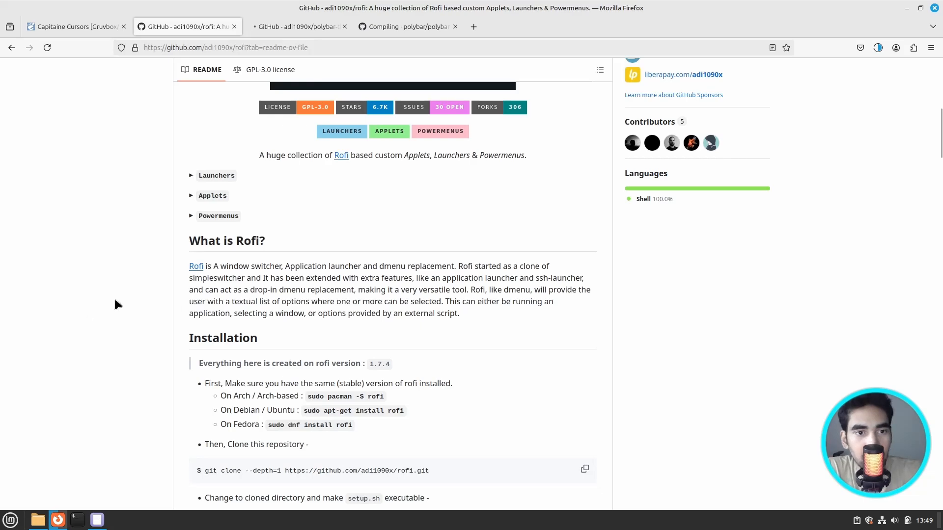
scroll(130, 240, "up", 4)
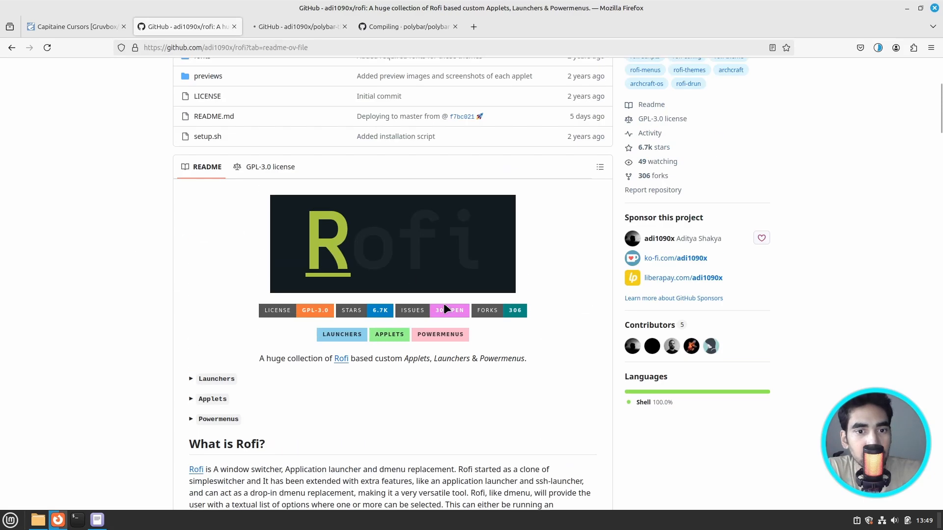
scroll(85, 251, "up", 4)
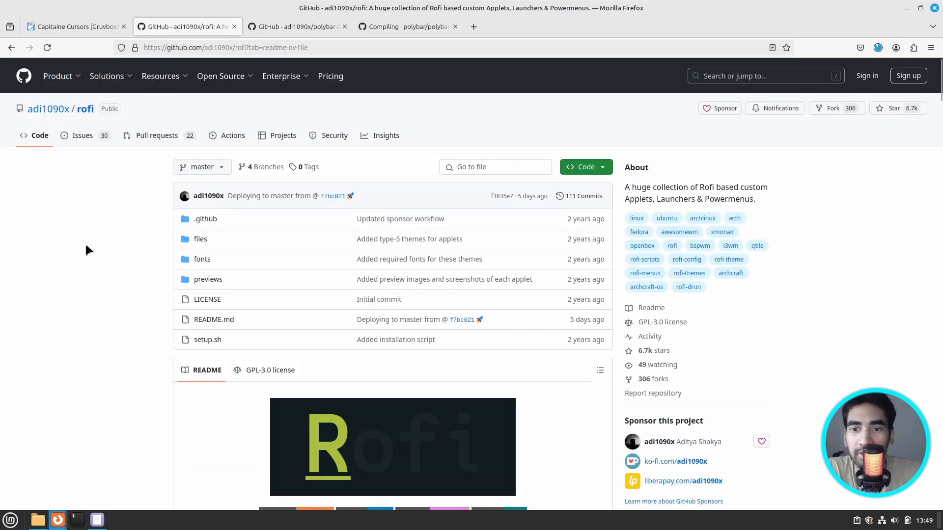
left_click(234, 26)
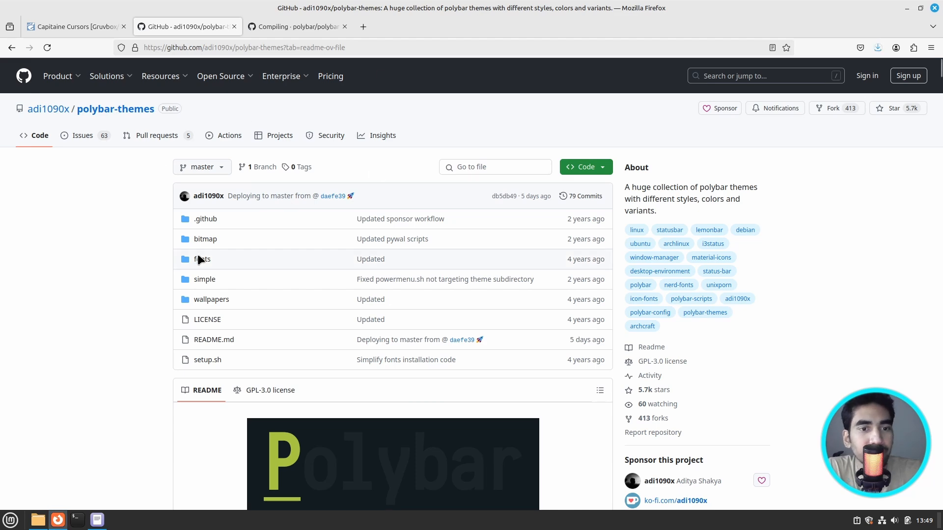
- Examine the Dependencies and Fonts sections in the README of the adi1090x/polybar-themes repository
scroll(69, 266, "down", 3)
scroll(242, 232, "up", 3)
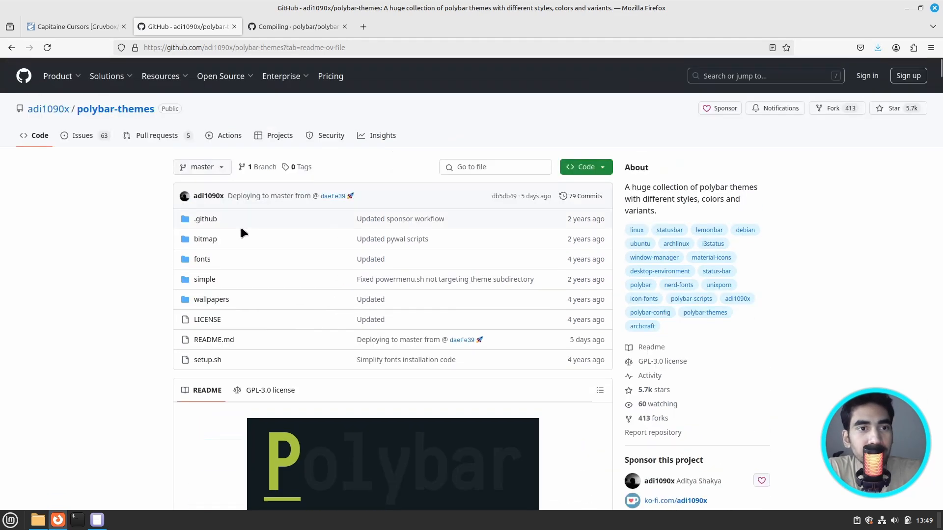
scroll(323, 290, "down", 4)
scroll(147, 260, "down", 6)
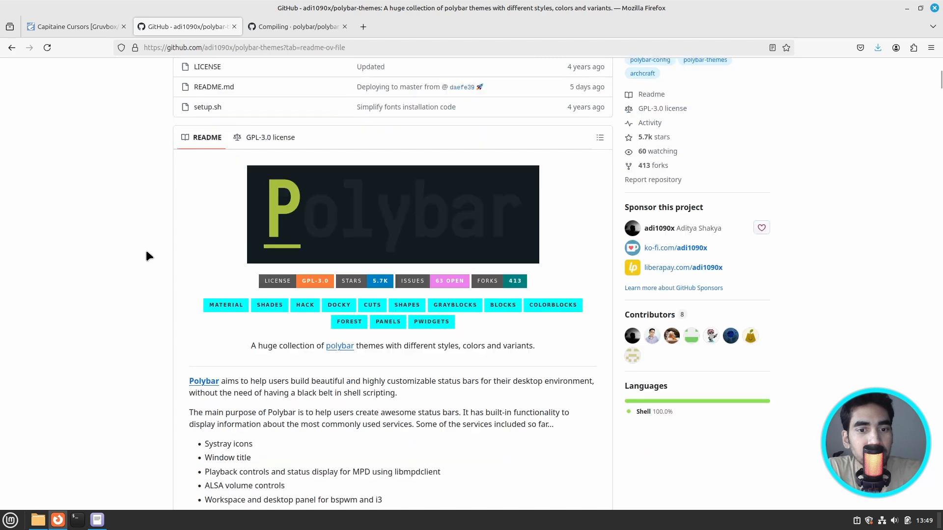
scroll(167, 241, "up", 4)
scroll(104, 251, "down", 6)
scroll(104, 251, "down", 6)
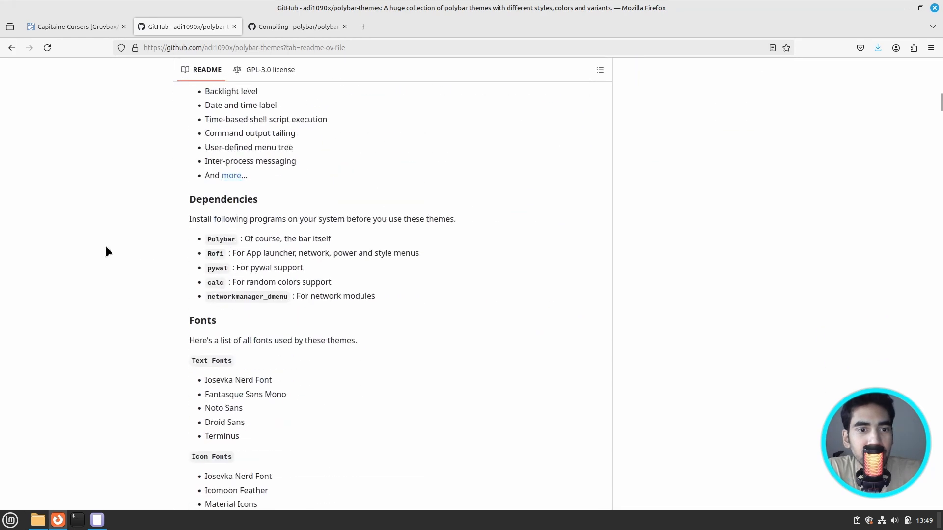
scroll(106, 246, "up", 1)
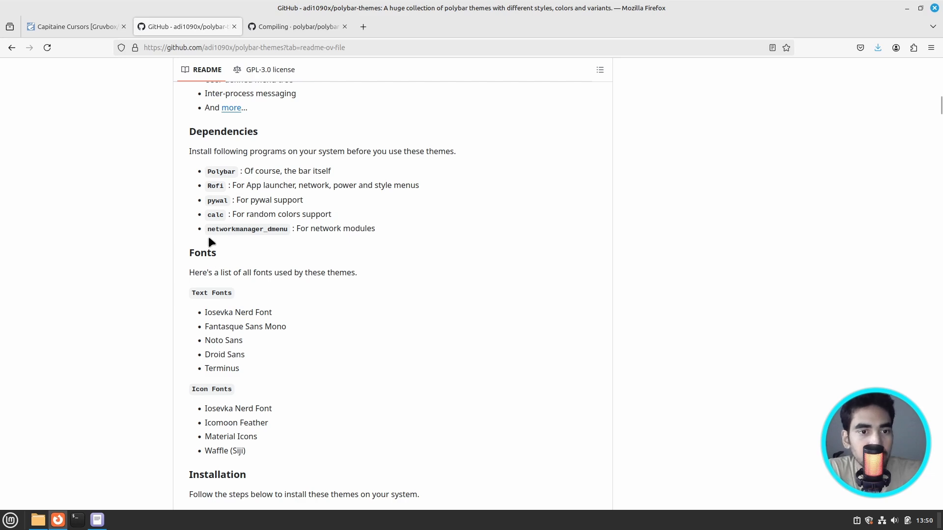
- Examine the dependency lists, the full apt install command for the hard dependencies and the Building section on the polybar Compiling wiki page
key("ctrl+Tab")
scroll(103, 255, "down", 6)
scroll(105, 261, "down", 15)
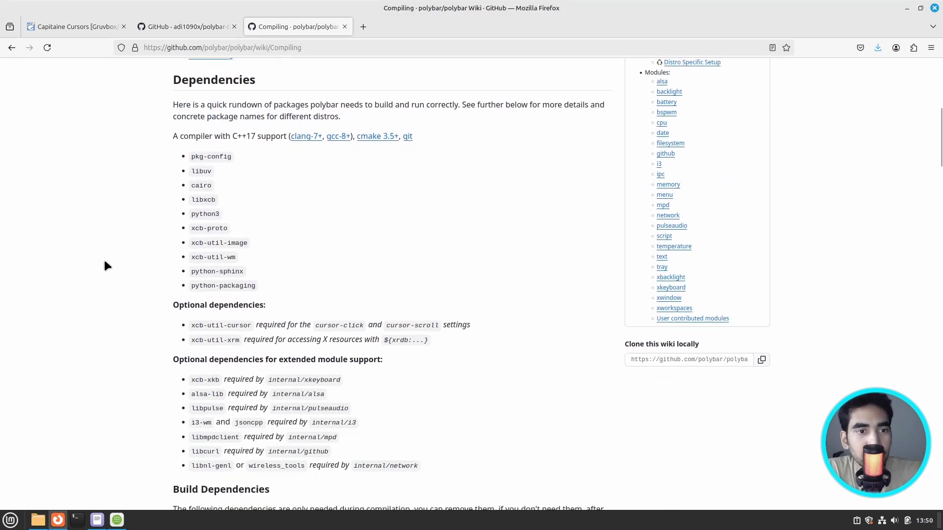
scroll(105, 260, "down", 10)
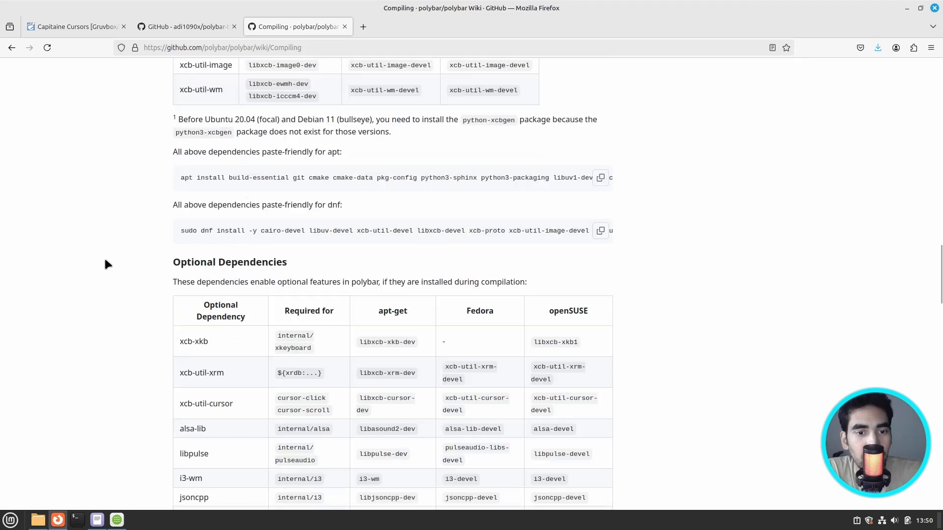
scroll(105, 260, "up", 5)
scroll(108, 259, "down", 1)
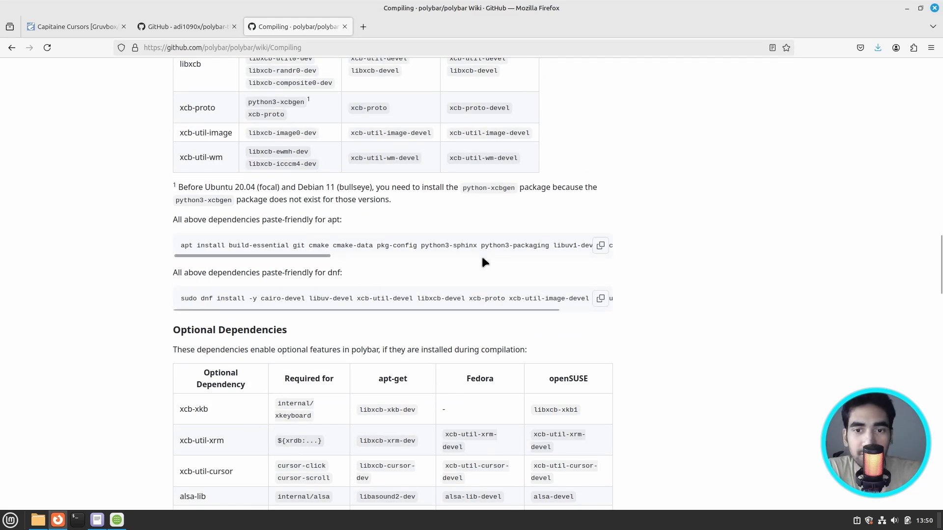
left_click_drag(259, 255, 190, 256)
scroll(126, 294, "down", 4)
scroll(117, 311, "down", 8)
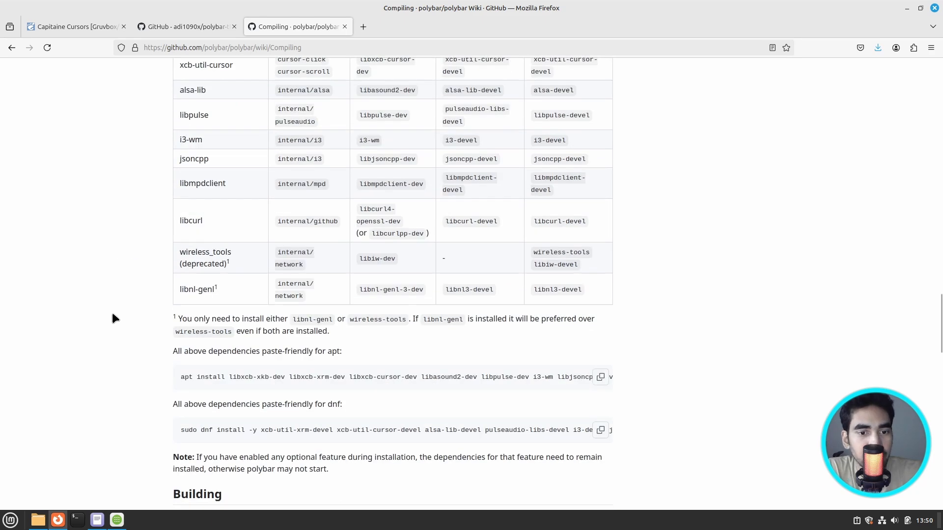
scroll(146, 272, "down", 4)
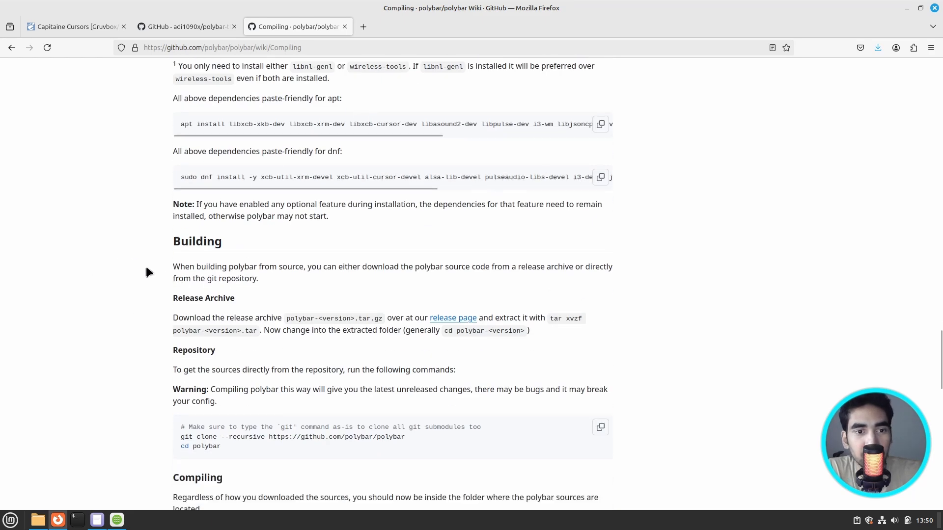
- Look back over the optional, general and build dependency tables on the polybar Compiling wiki page
scroll(126, 202, "up", 11)
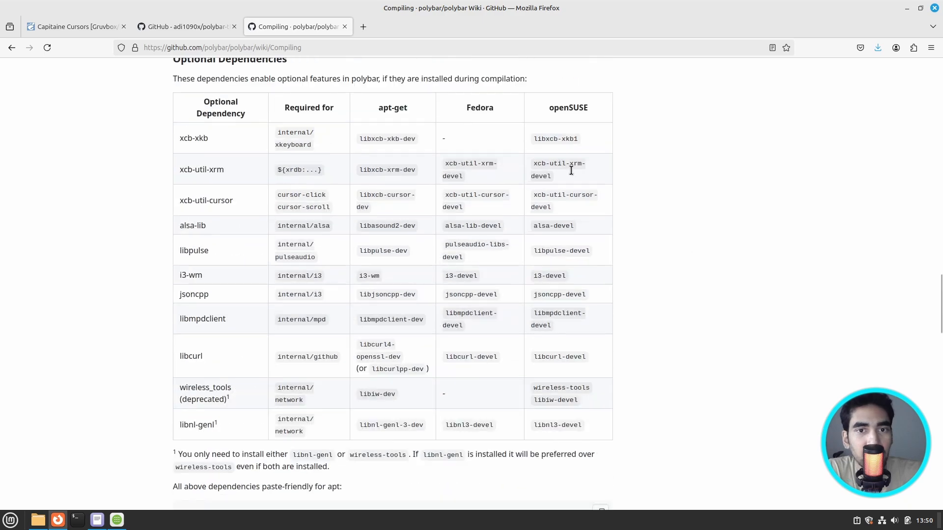
scroll(128, 211, "up", 16)
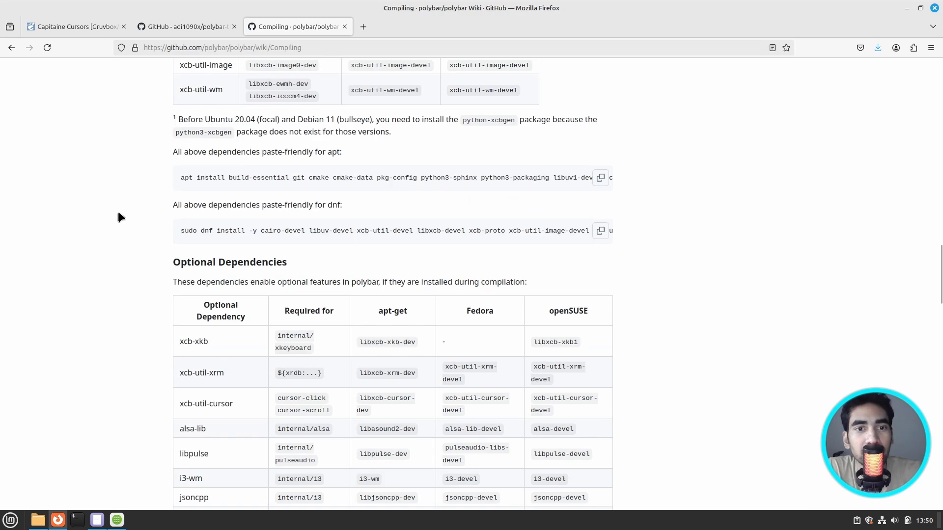
scroll(123, 215, "up", 5)
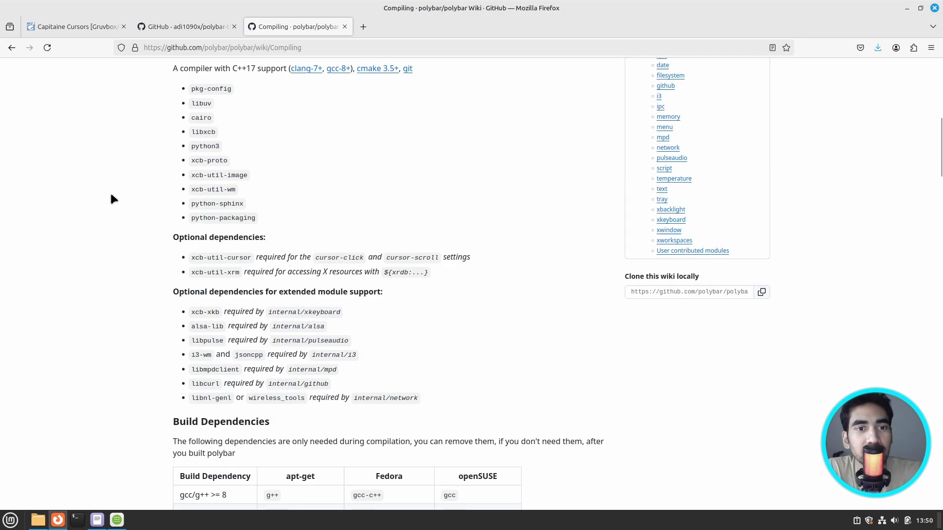
scroll(131, 196, "up", 8)
scroll(125, 196, "down", 13)
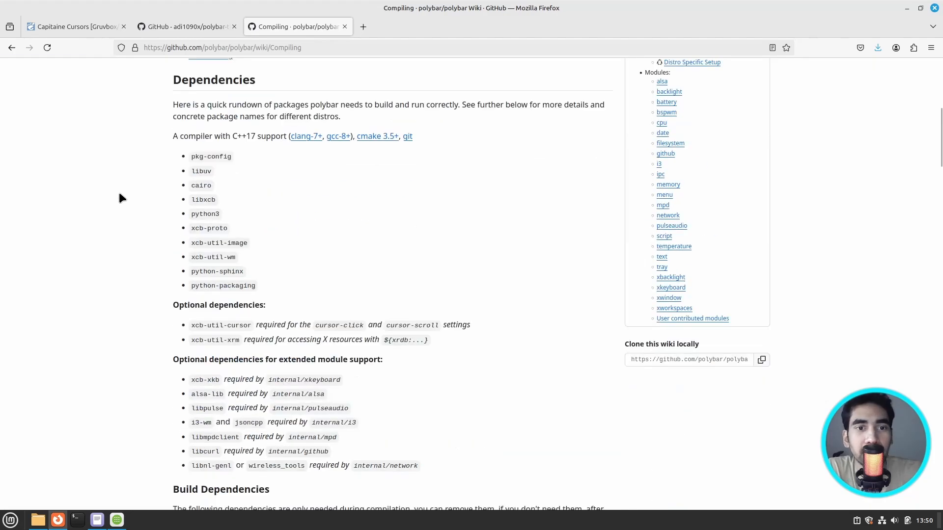
scroll(120, 200, "down", 6)
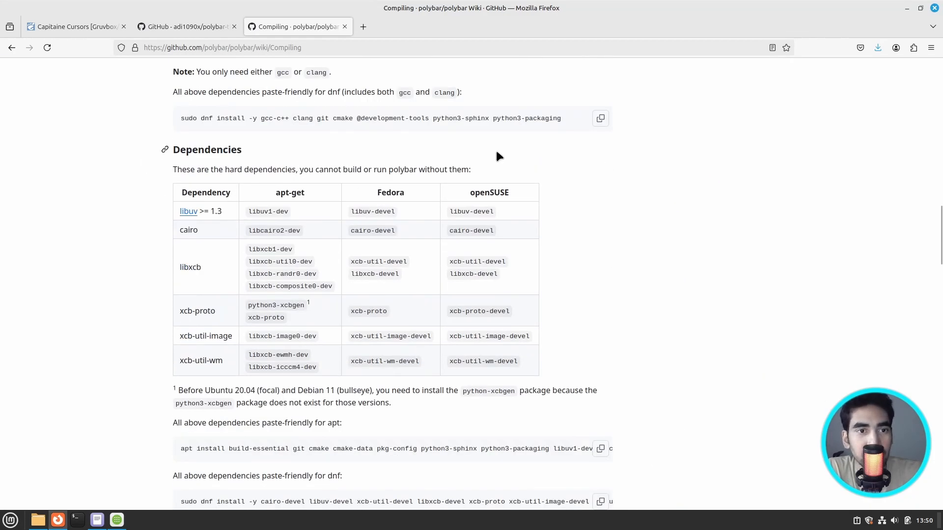
scroll(119, 236, "up", 4)
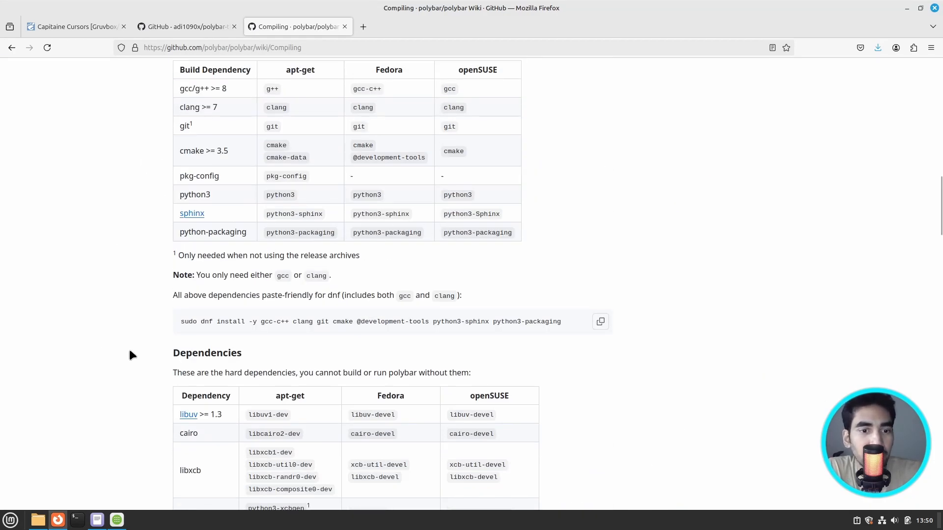
scroll(421, 284, "up", 5)
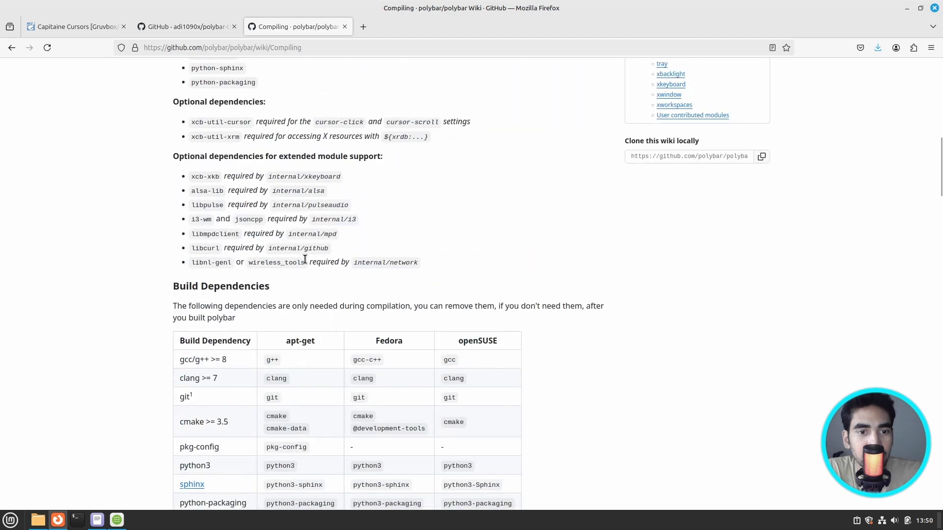
scroll(343, 252, "down", 4)
scroll(597, 383, "down", 1)
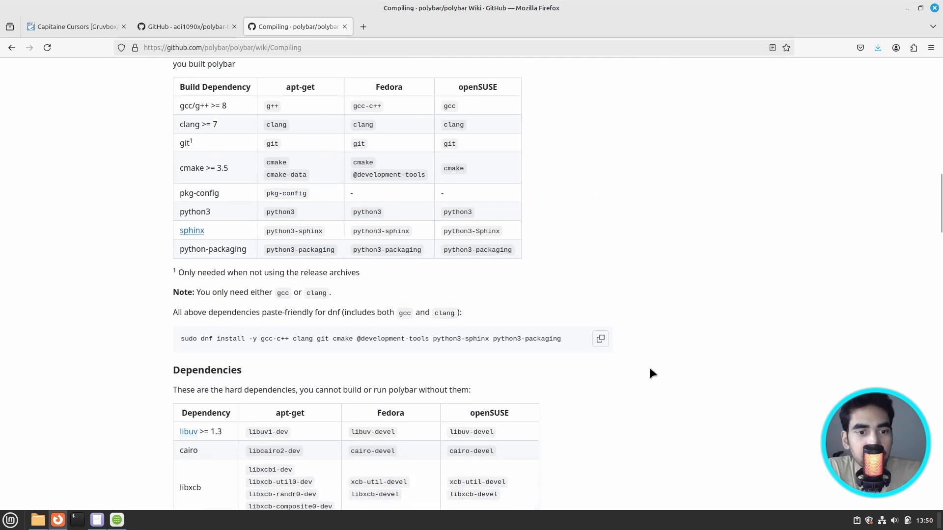
scroll(502, 341, "down", 6)
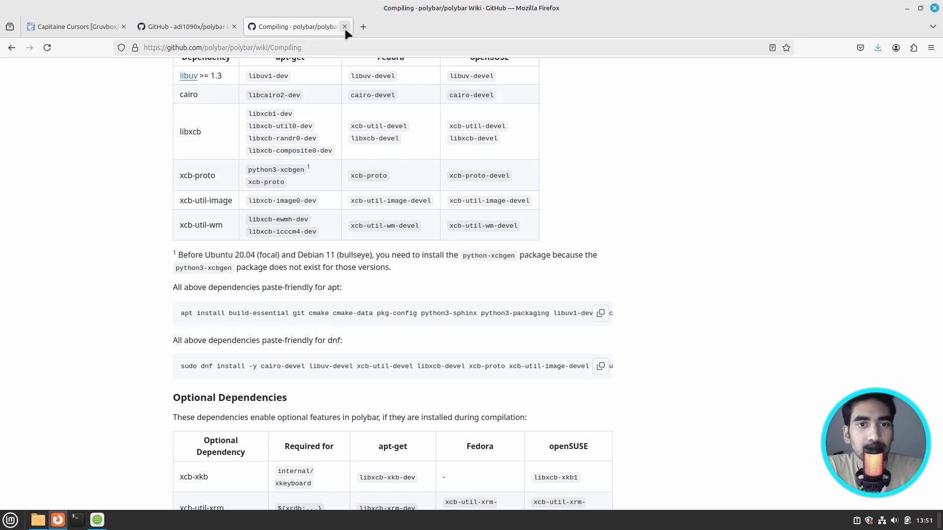
- Close the polybar Compiling wiki page and download the adi1090x/polybar-themes repository as a ZIP
left_click(345, 27)
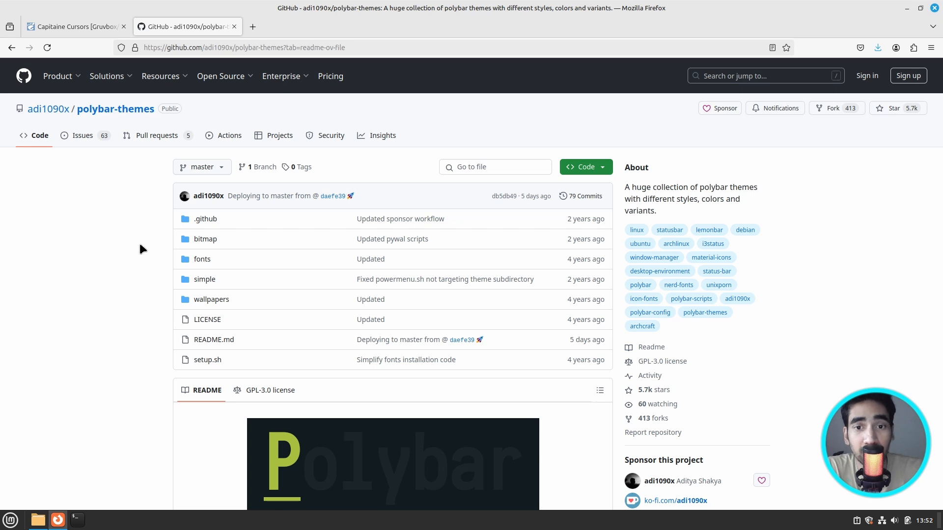
left_click(580, 169)
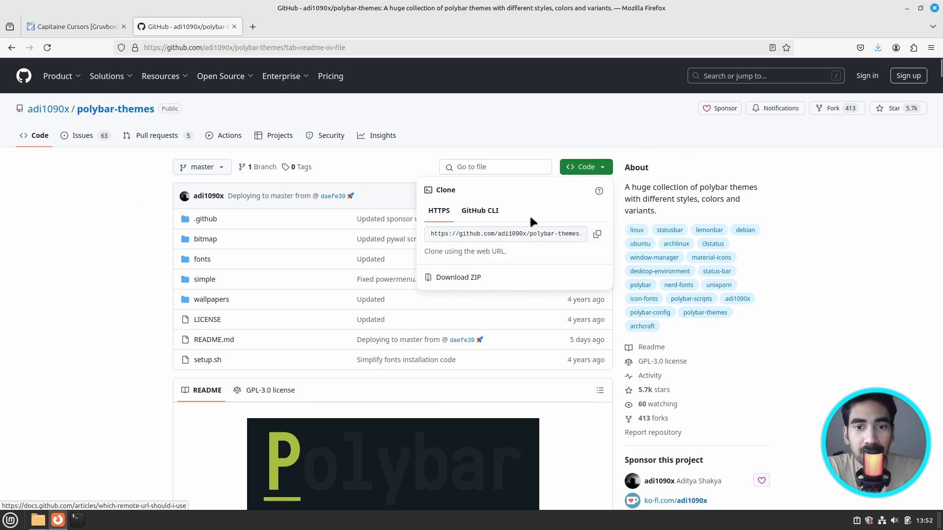
left_click(477, 283)
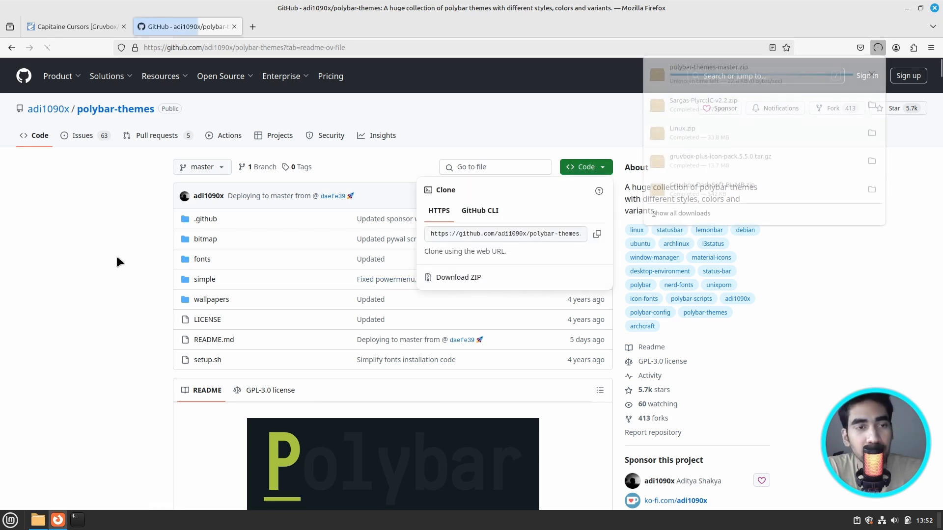
- Open the "download links" file from the projectFiles folder, minimize the browser and maximize the text editor window
left_click(38, 520)
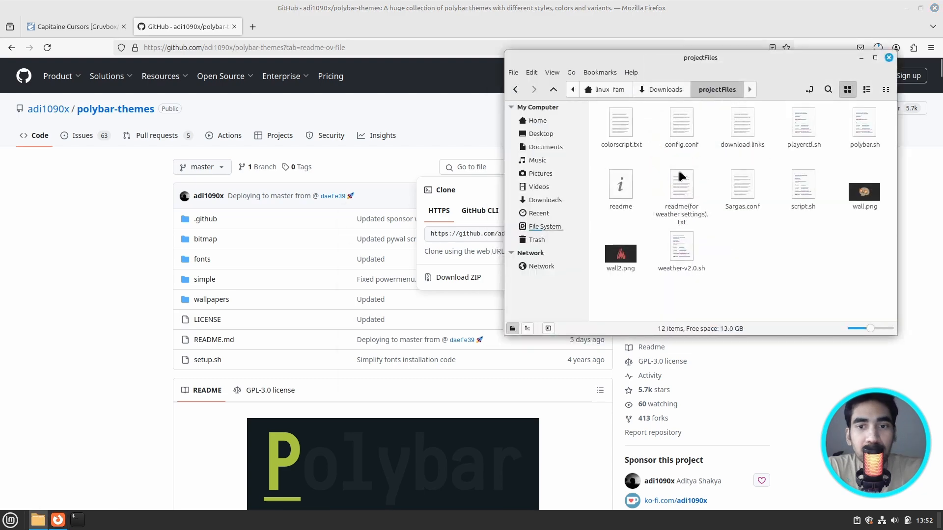
double_click(741, 126)
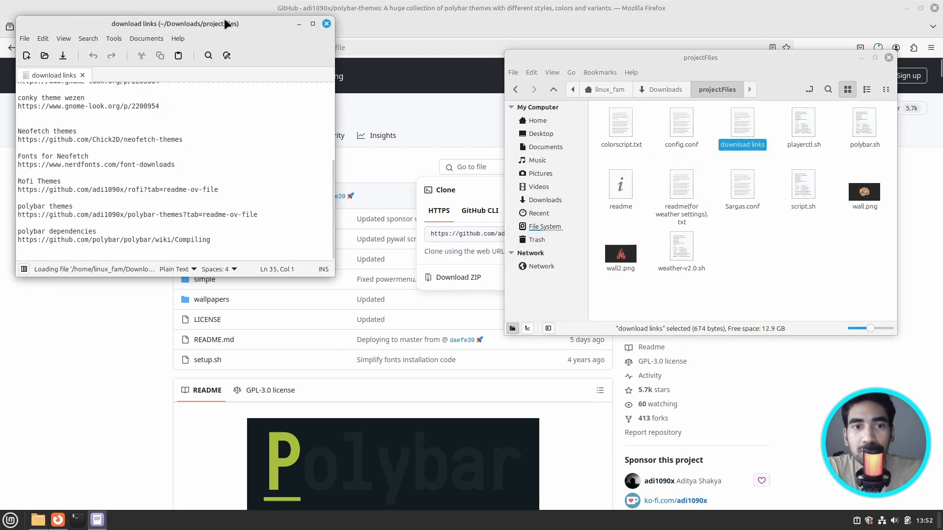
left_click_drag(269, 29, 727, 100)
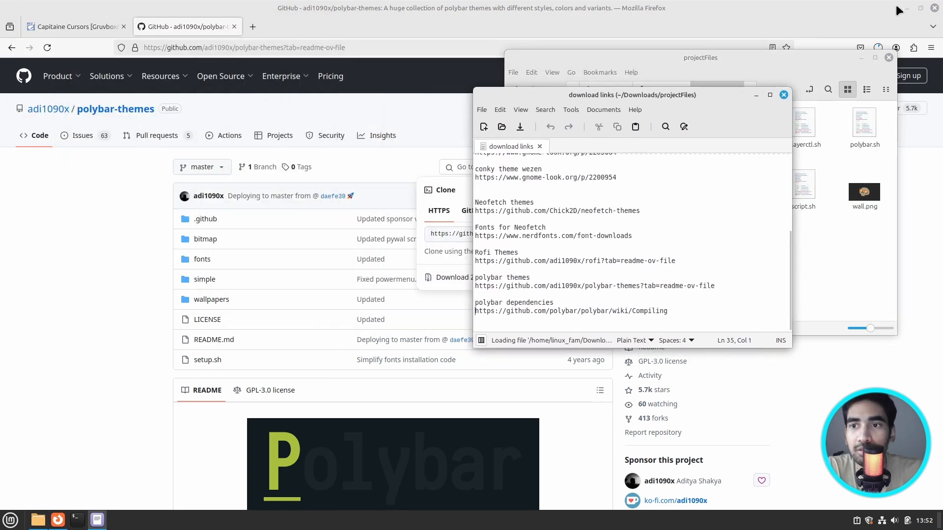
left_click(896, 10)
left_click(907, 9)
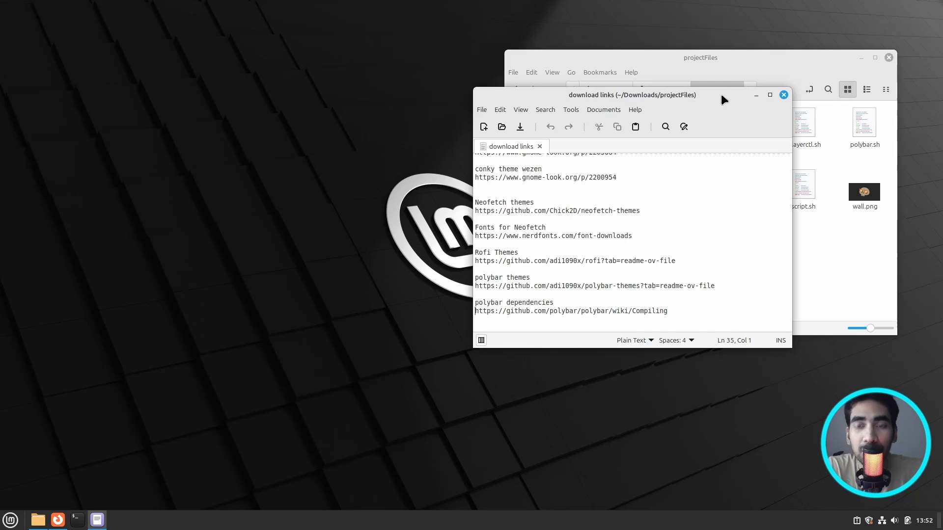
left_click(769, 94)
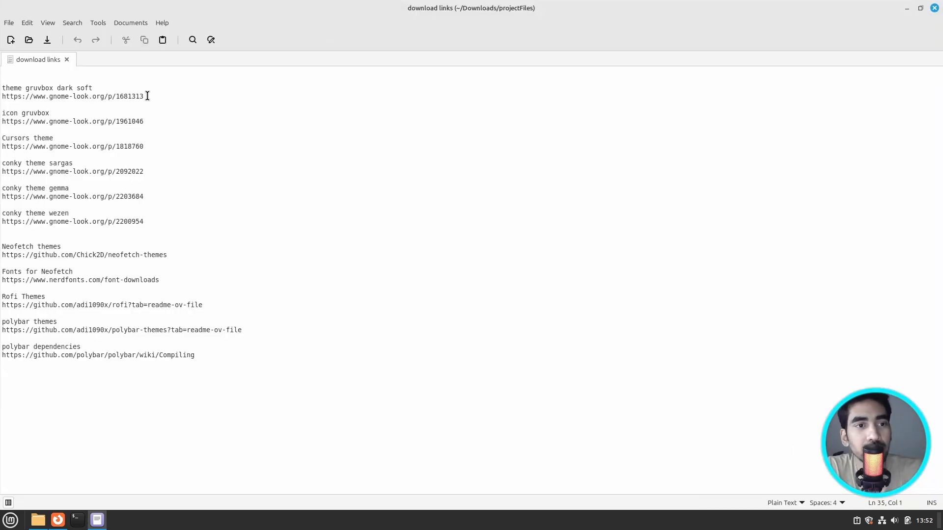
- Review the links for the Gruvbox theme, icons, cursors and the Sargas, Gemma and Wezen conky themes, highlighting each entry
left_click_drag(145, 97, 1, 88)
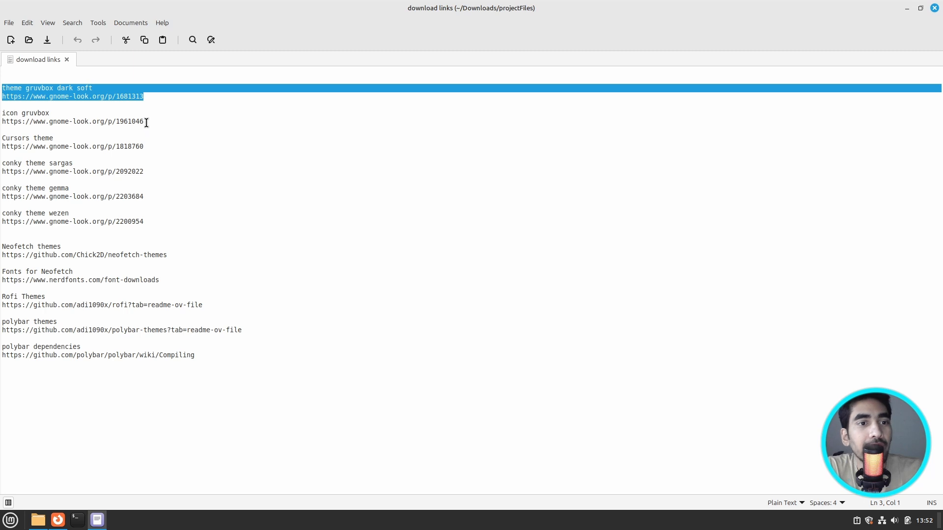
left_click_drag(146, 122, 2, 114)
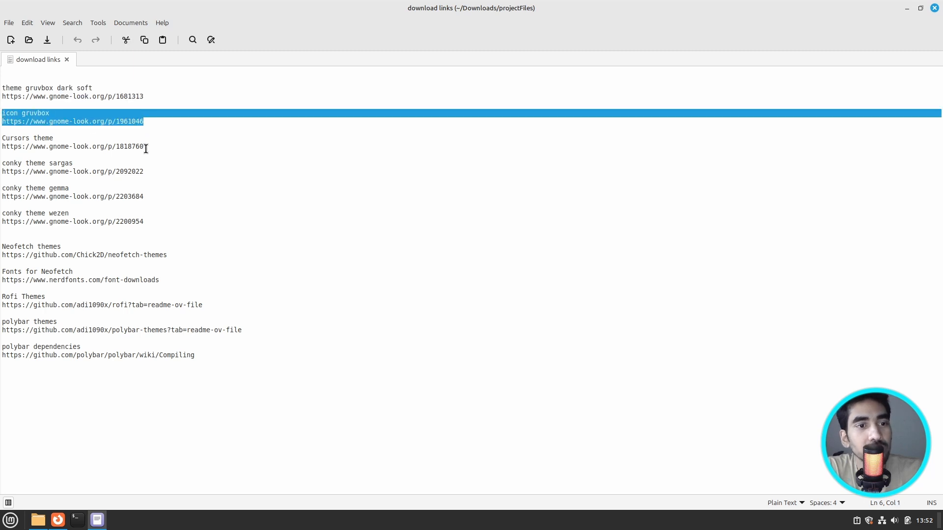
left_click_drag(143, 146, 1, 139)
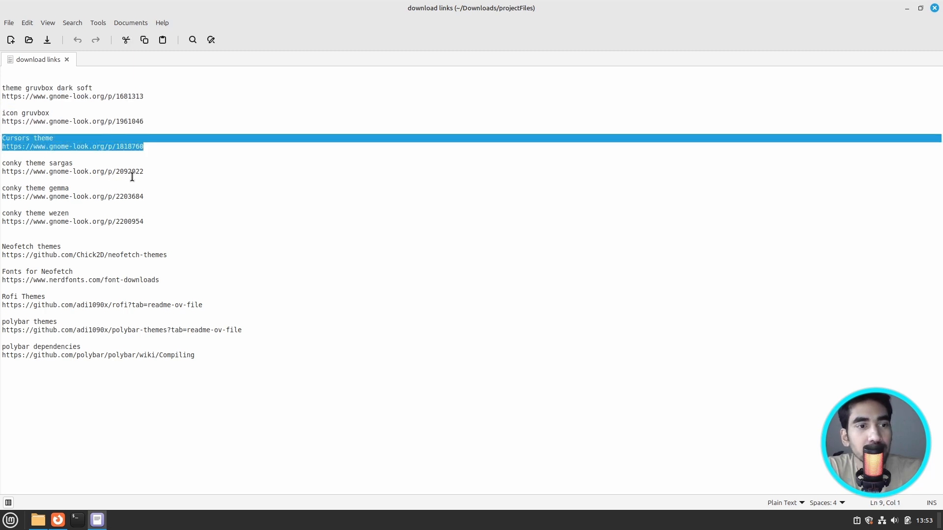
left_click_drag(143, 171, 2, 165)
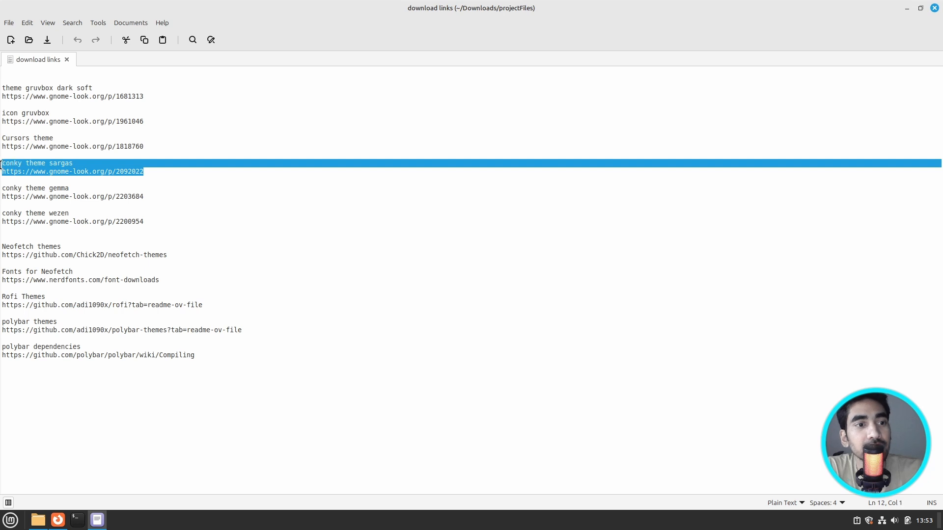
left_click(167, 225)
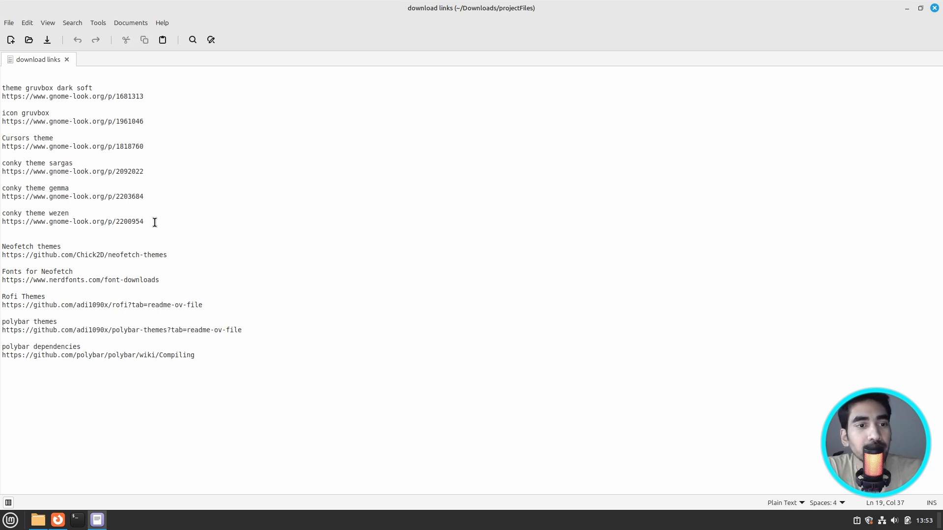
left_click_drag(154, 221, 1, 188)
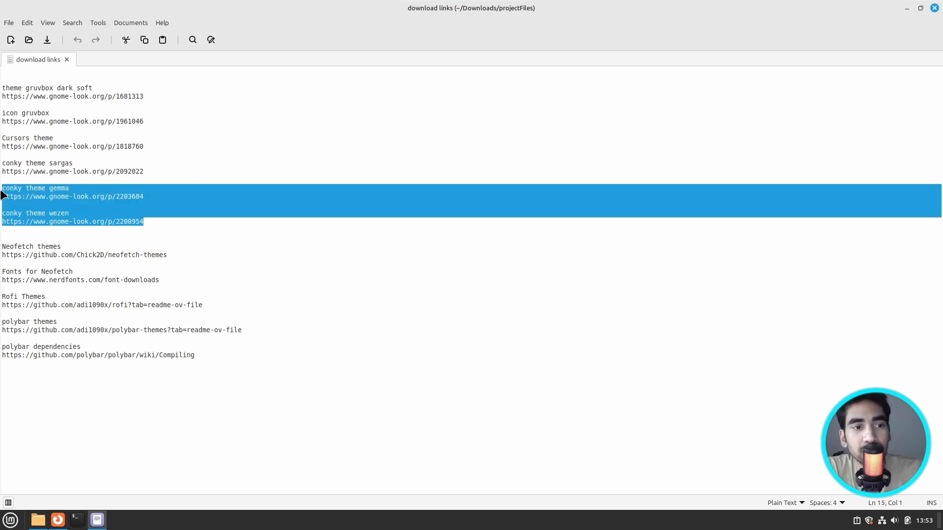
left_click(117, 232)
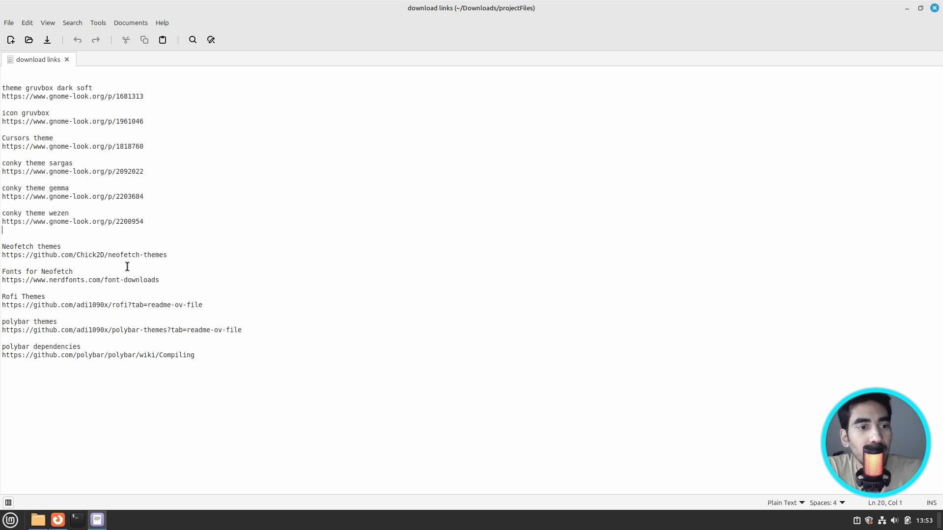
- Review the Neofetch themes and Fonts for Neofetch entries in the links file, highlighting the entries and the nerdfonts.com address
left_click_drag(167, 255, 1, 239)
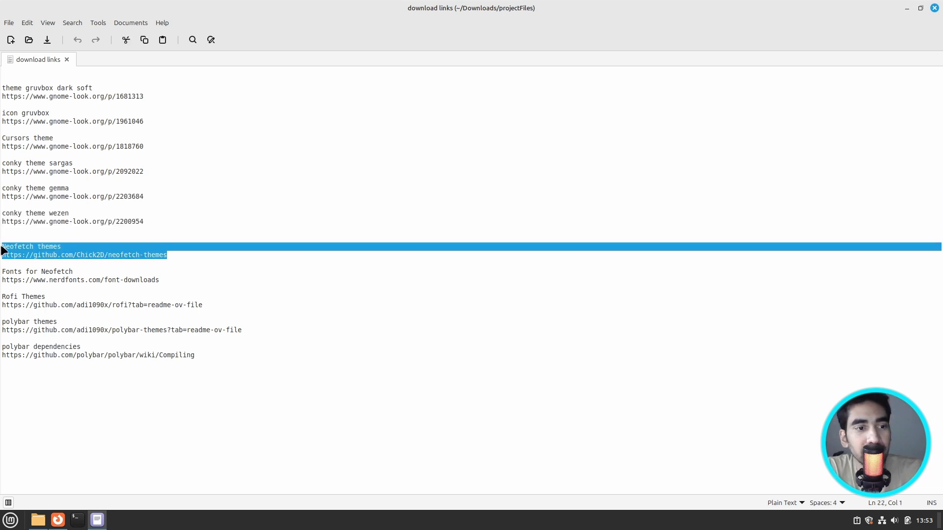
left_click(45, 246)
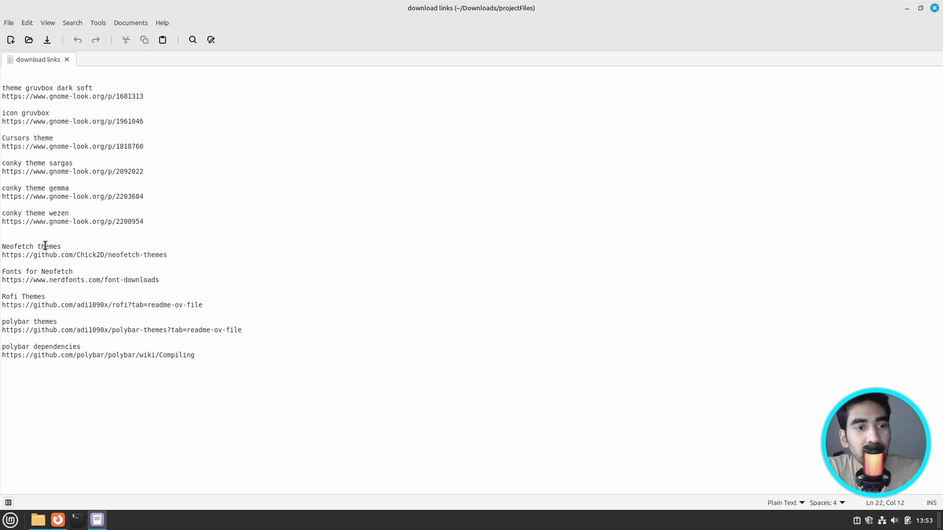
left_click(172, 253)
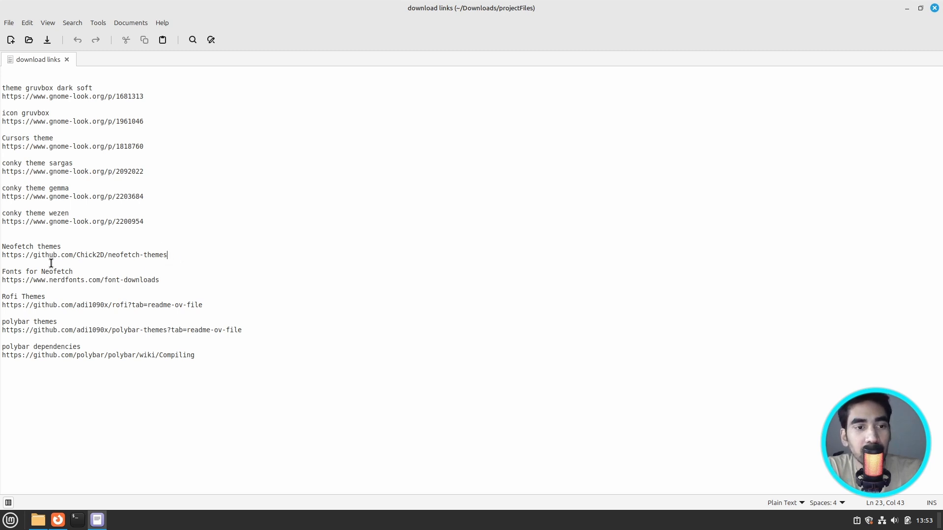
key("Down")
key("Down")
key("Down")
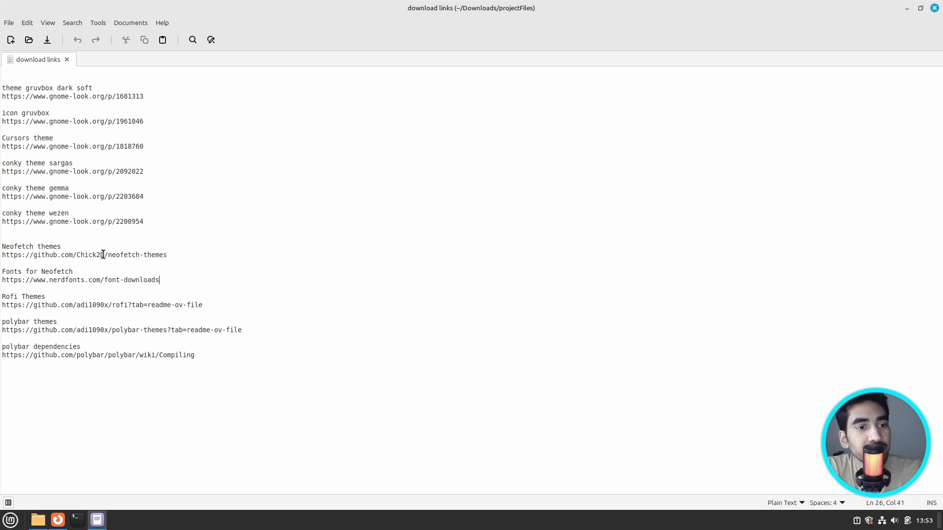
left_click_drag(160, 278, 1, 272)
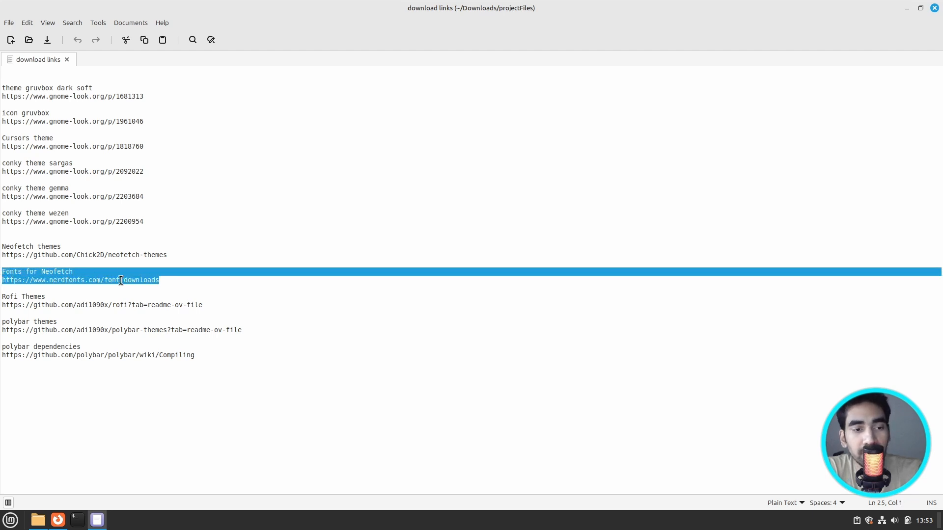
left_click(161, 280)
left_click_drag(162, 288, 2, 280)
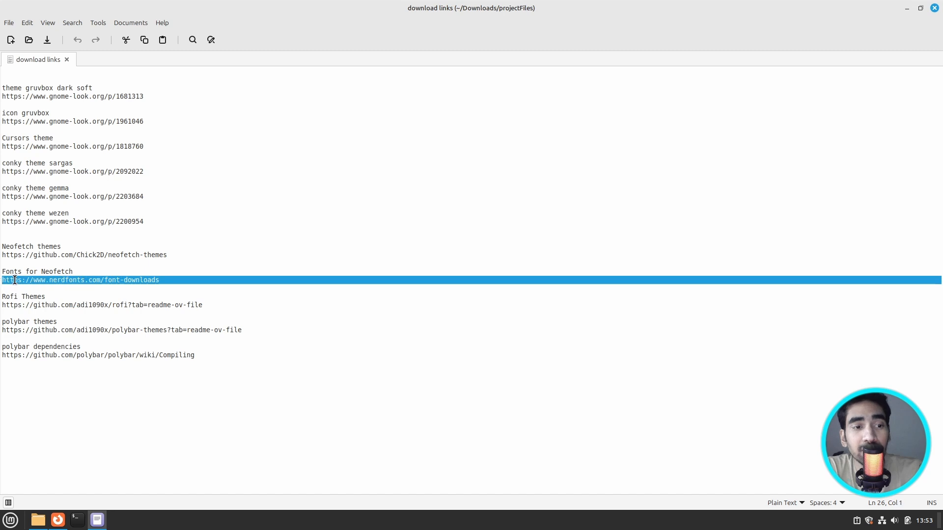
- Review the Rofi themes, polybar themes and polybar dependencies entries in the links file, highlighting their addresses
left_click(71, 279)
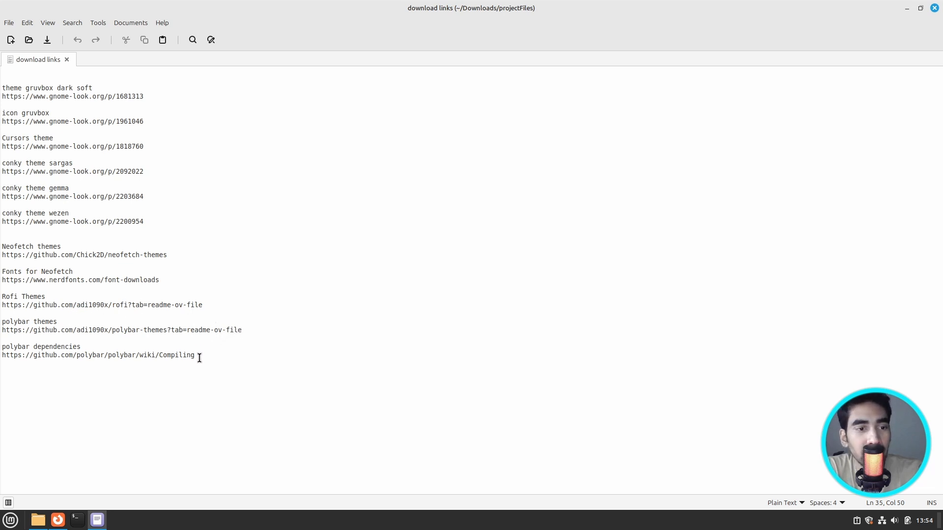
left_click_drag(196, 355, 2, 294)
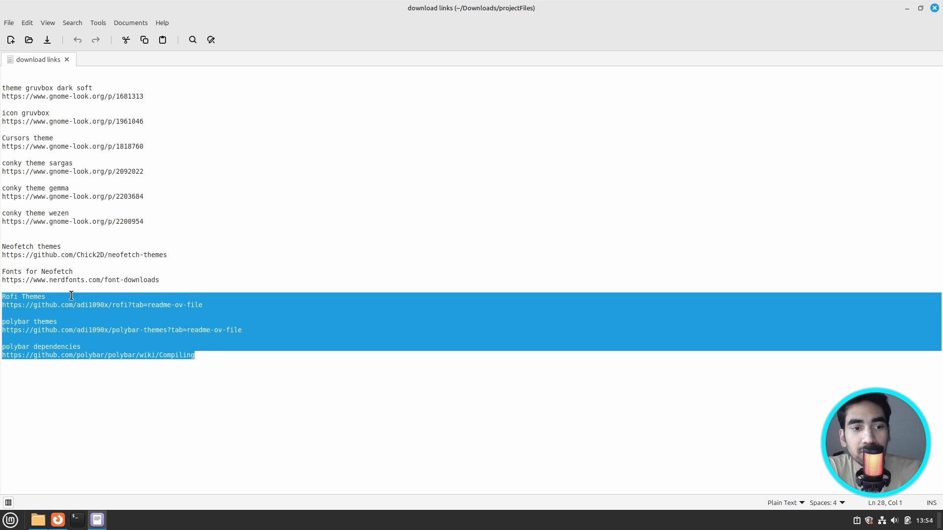
left_click(201, 348)
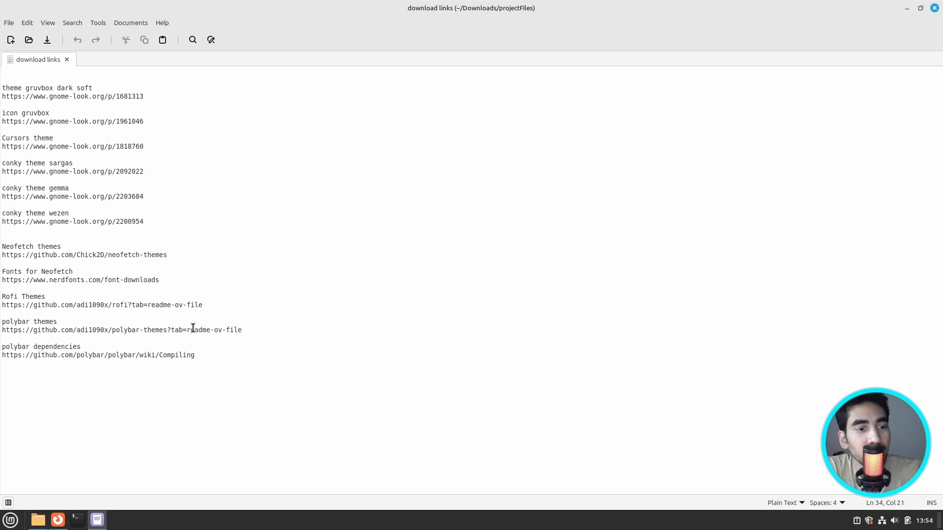
left_click_drag(243, 330, 1, 330)
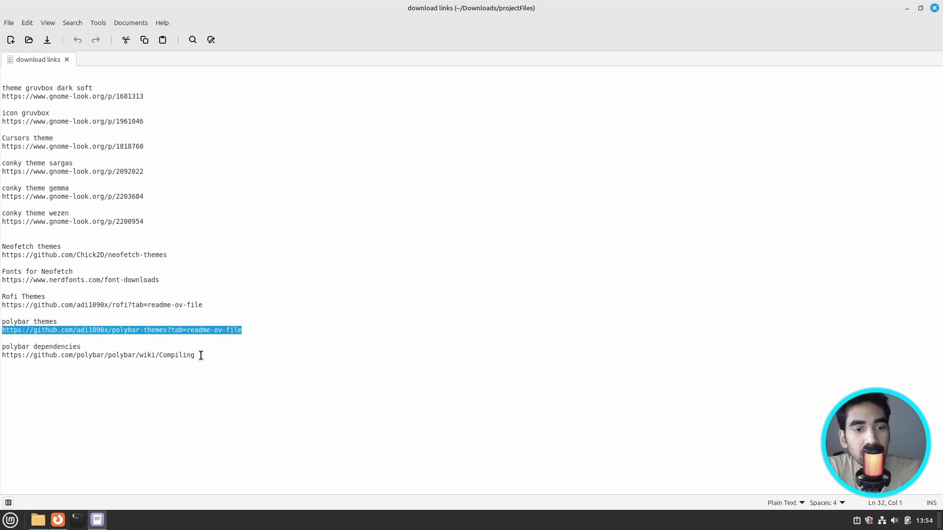
left_click_drag(200, 355, 2, 355)
left_click(227, 355)
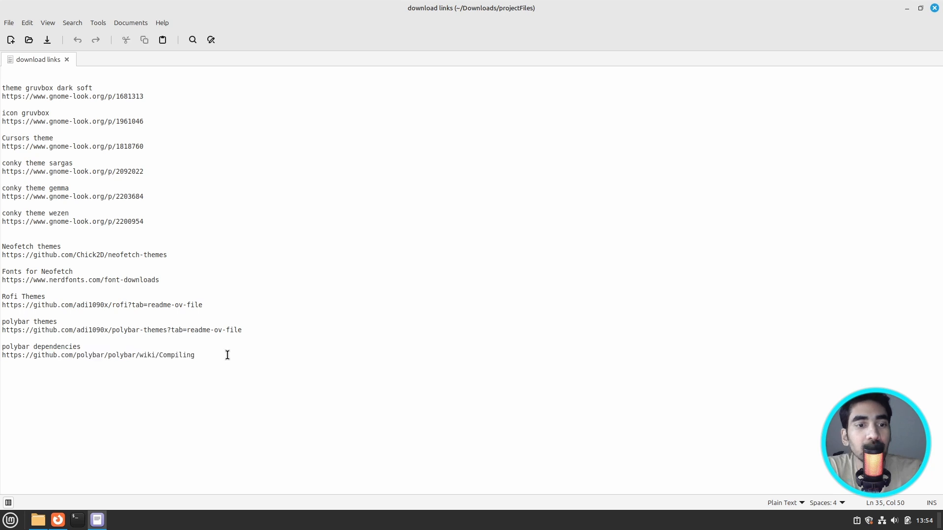
left_click_drag(199, 355, 4, 356)
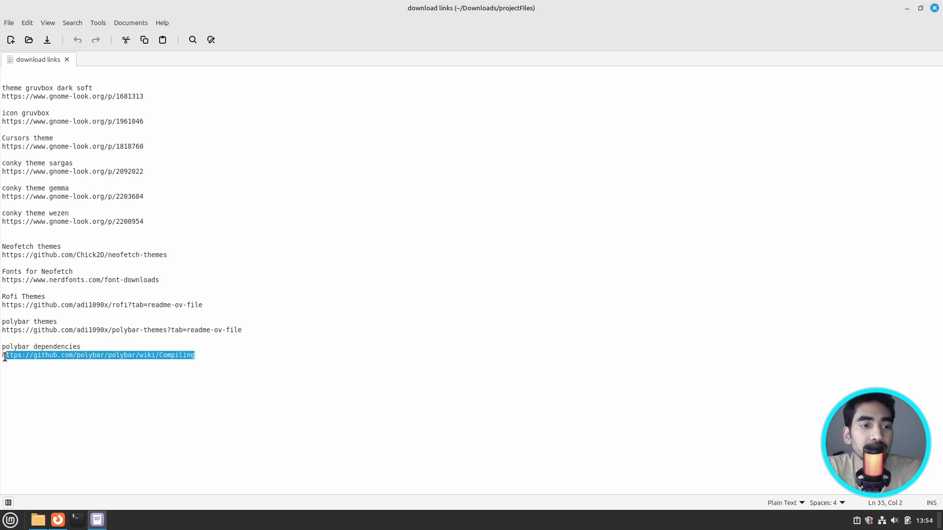
left_click(143, 354)
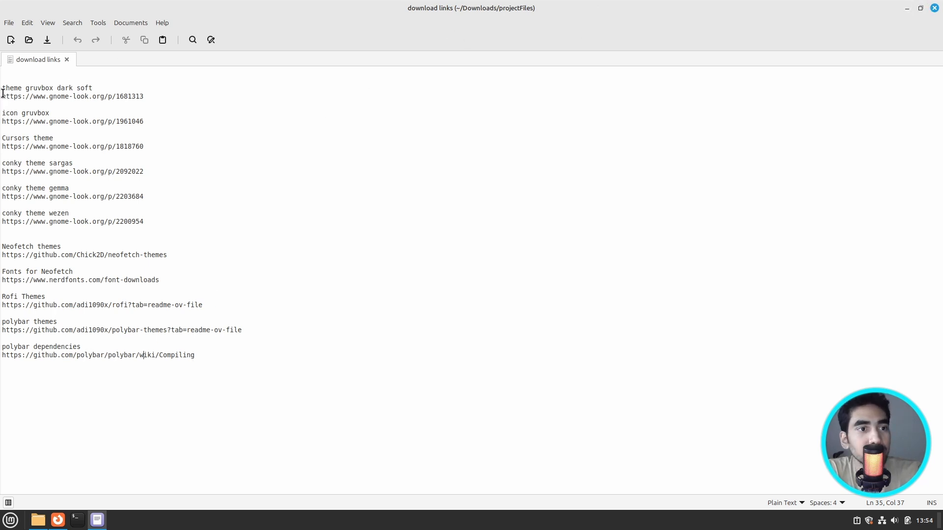
- Separate the link groups with blank lines after the Sargas conky theme, Neofetch themes and nerdfonts.com addresses
left_click_drag(3, 85, 189, 170)
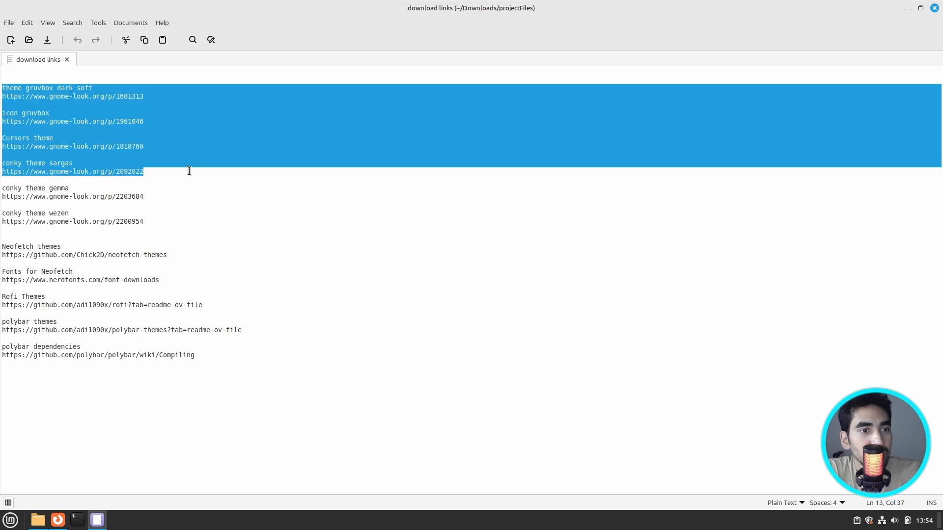
left_click(164, 171)
key("Return")
key("Return")
key("Return")
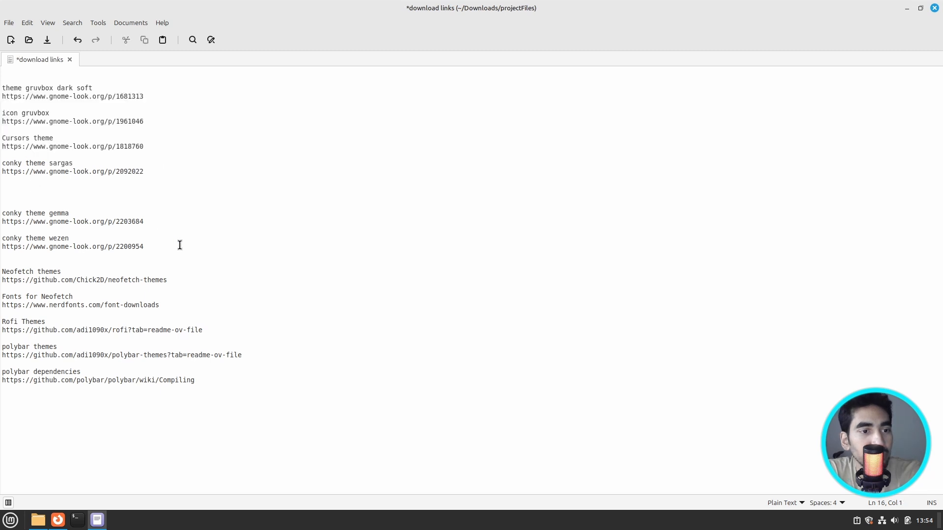
left_click(169, 280)
key("Return")
key("Return")
key("Return")
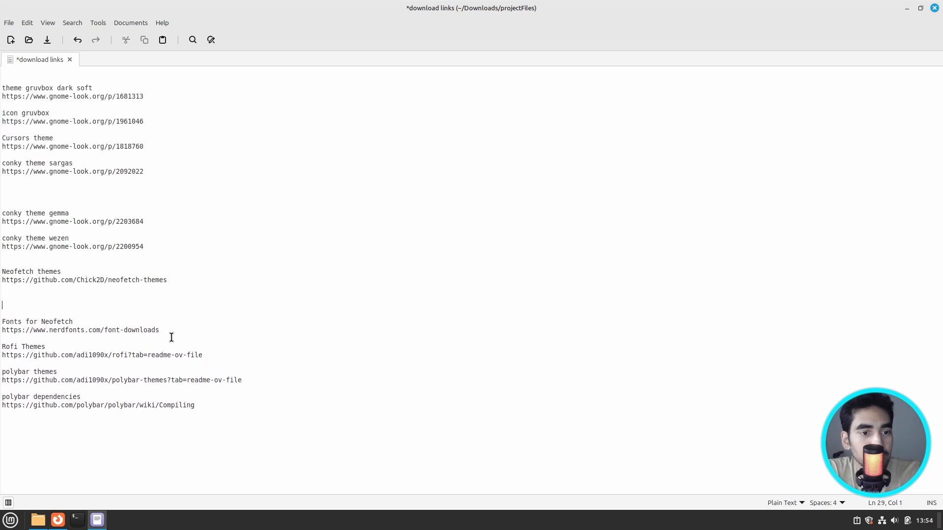
left_click(171, 336)
key("Return")
key("Return")
key("Return")
key("Return")
key("Return")
left_click_drag(167, 354, 2, 320)
left_click(168, 299)
key("Down")
key("Down")
key("Down")
key("Down")
key("Down")
key("Down")
key("Down")
key("Down")
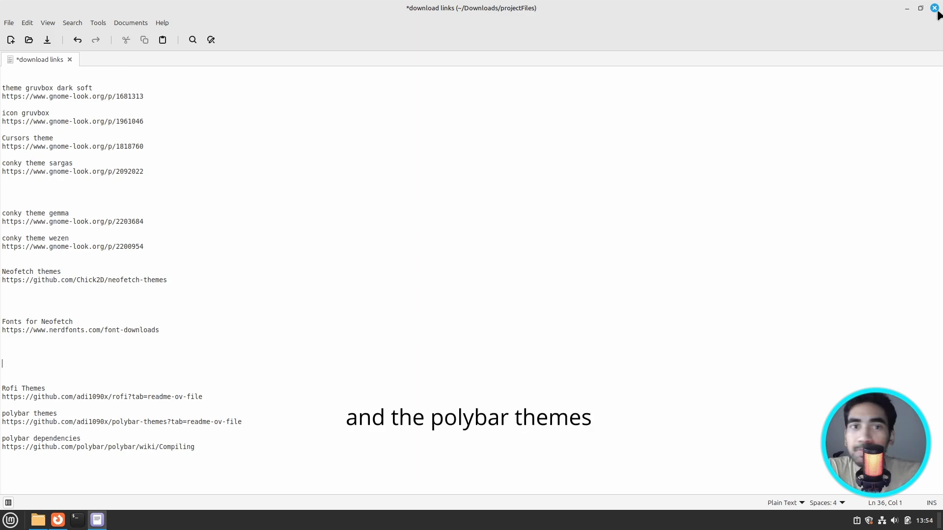
- Close the links file, check the polybar-themes-master.zip download in the browser and close the browser
left_click(934, 9)
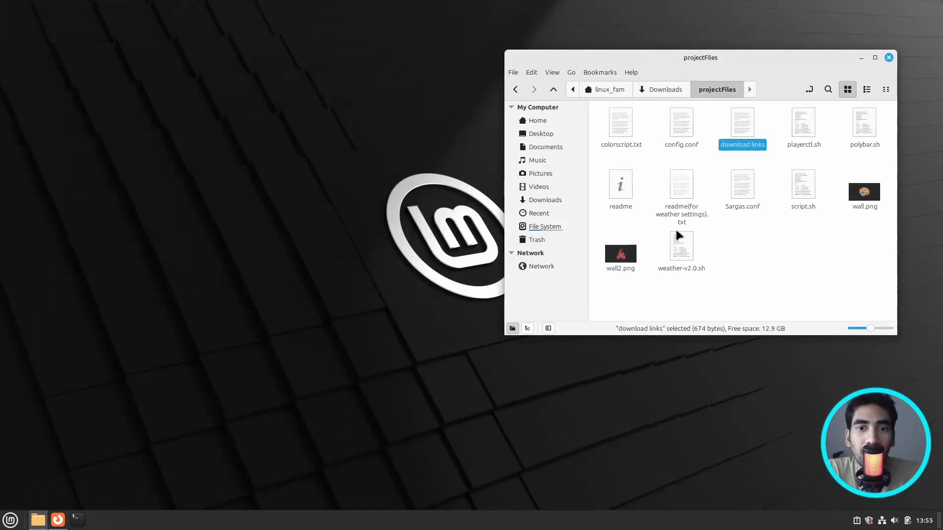
left_click(754, 265)
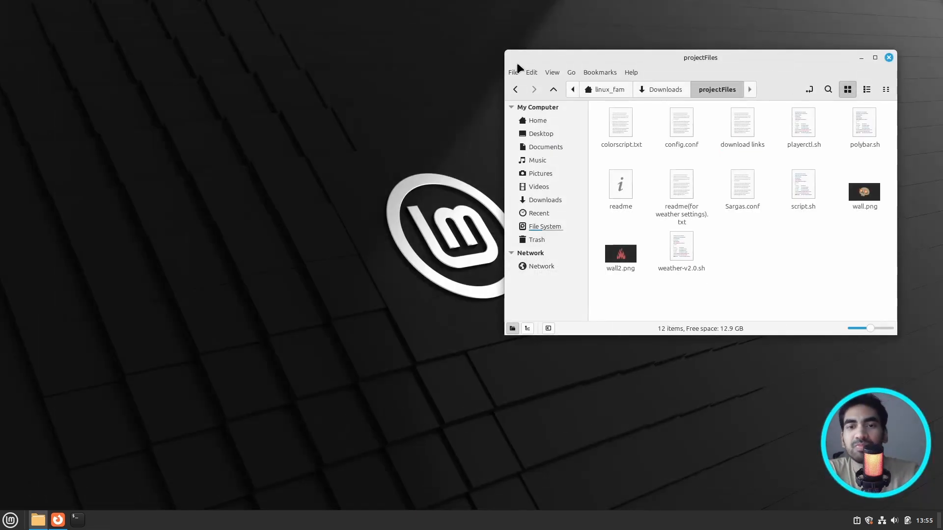
left_click(62, 516)
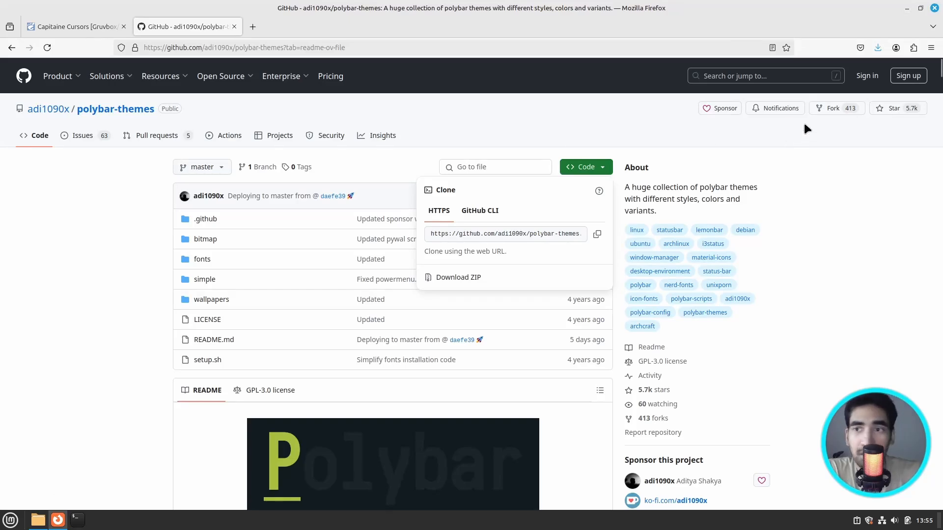
left_click(877, 47)
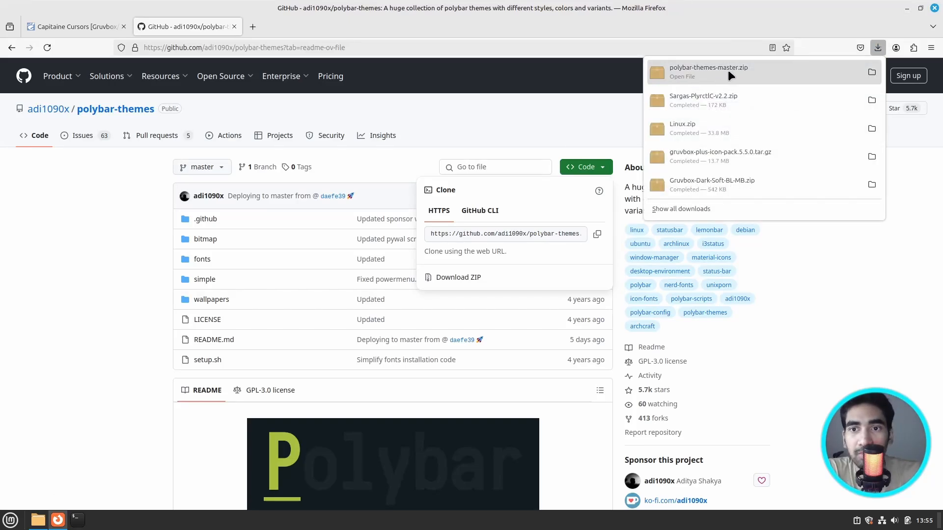
left_click(506, 7)
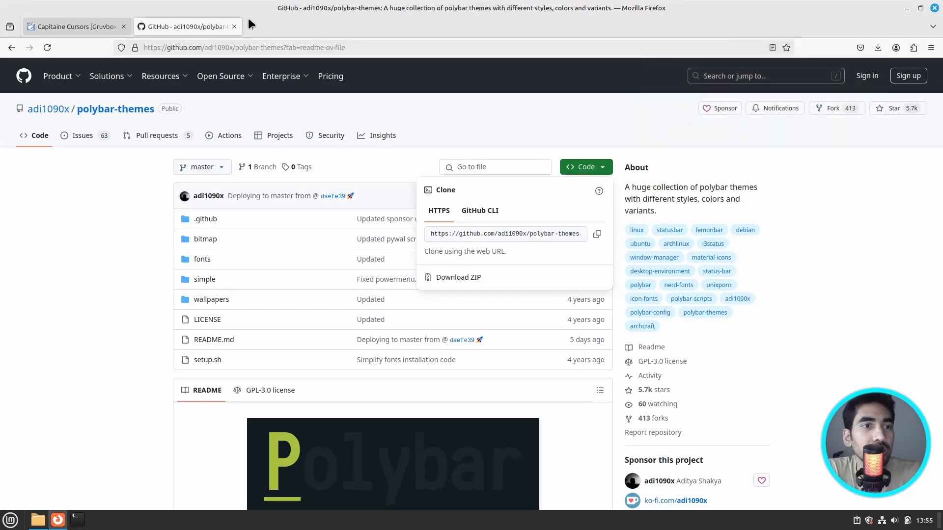
left_click(934, 8)
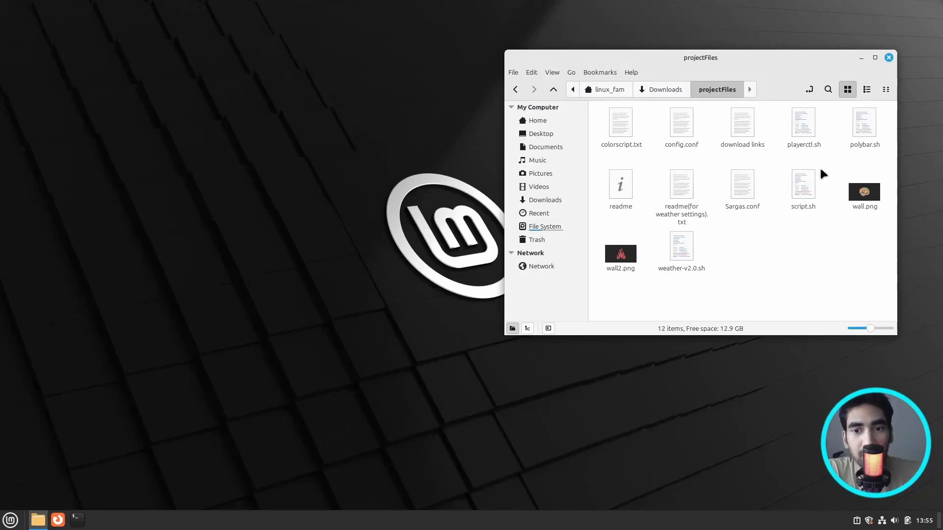
- Extract all the polybar, Linux, Gruvbox, Sargas, NerdFontsSymbolsOnly and 0xProto archives in place in the Downloads folder
left_click_drag(799, 61, 617, 82)
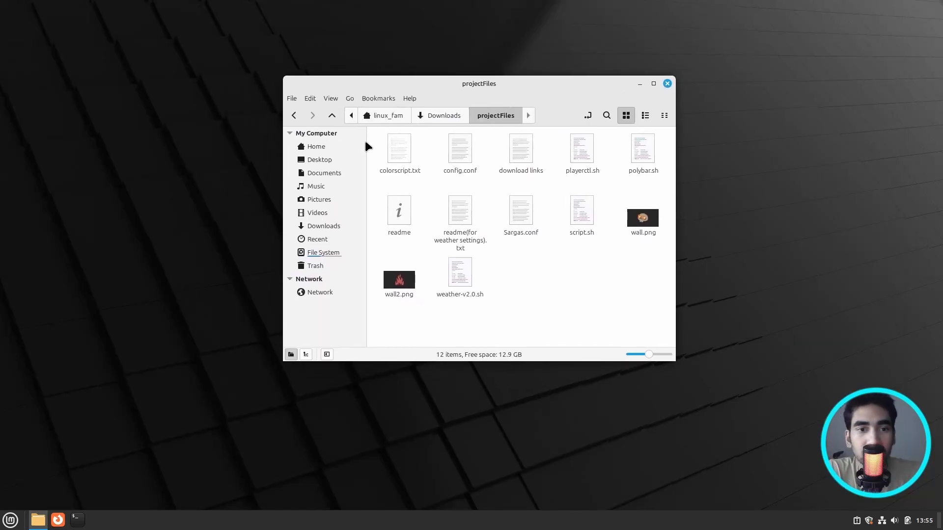
left_click(330, 227)
left_click(598, 256)
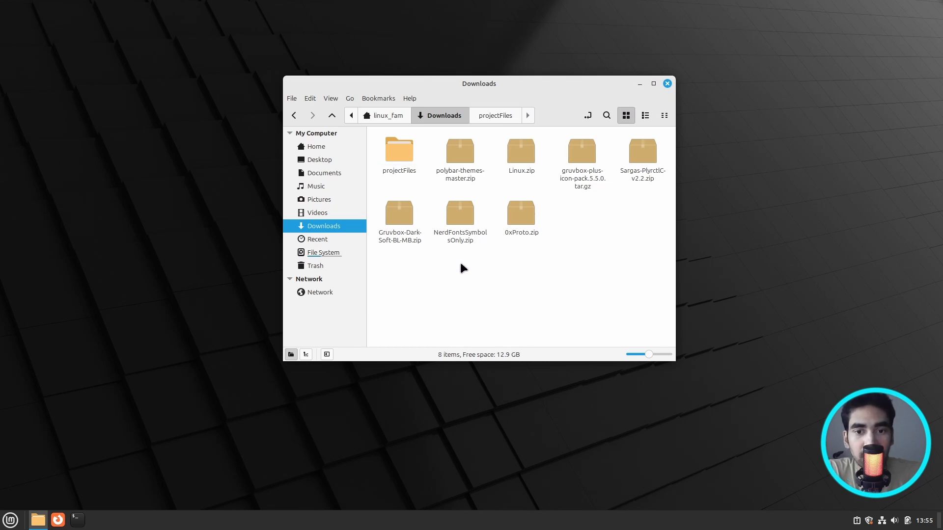
left_click_drag(460, 260, 391, 217)
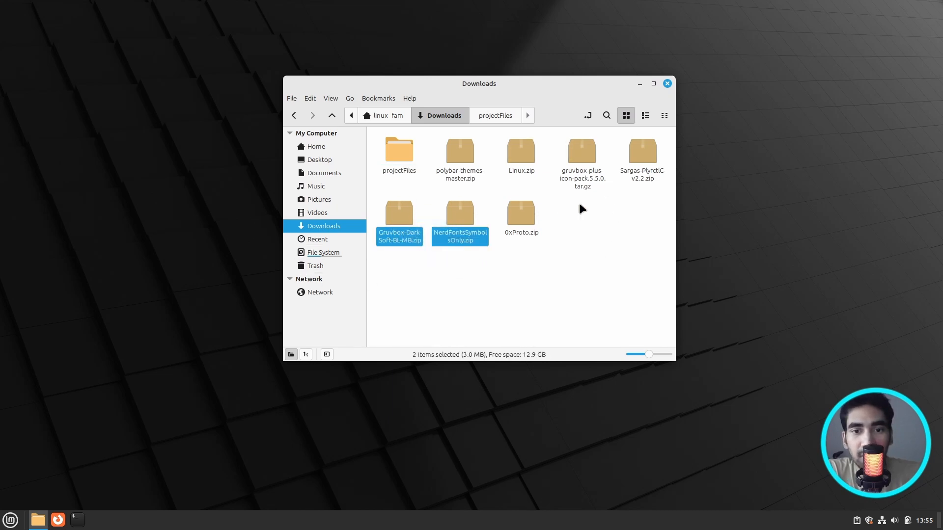
left_click(467, 157, "ctrl")
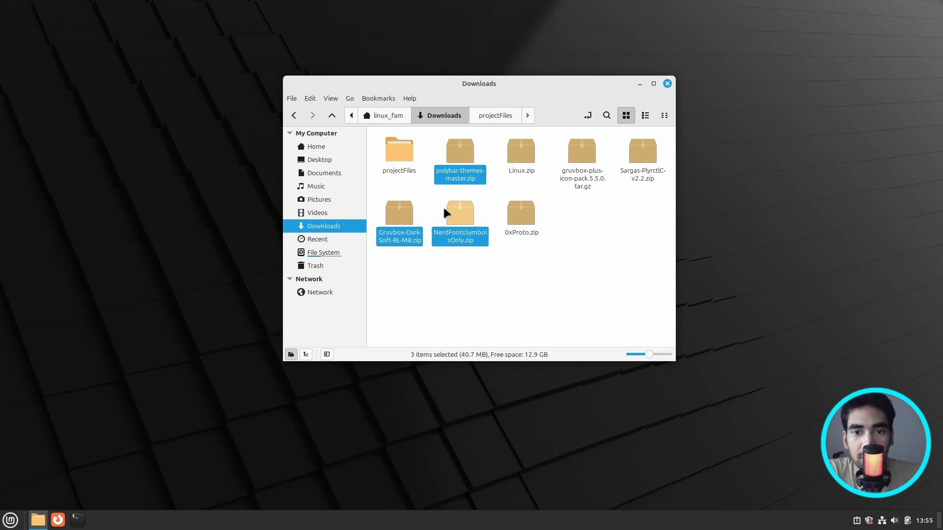
left_click(526, 155, "ctrl")
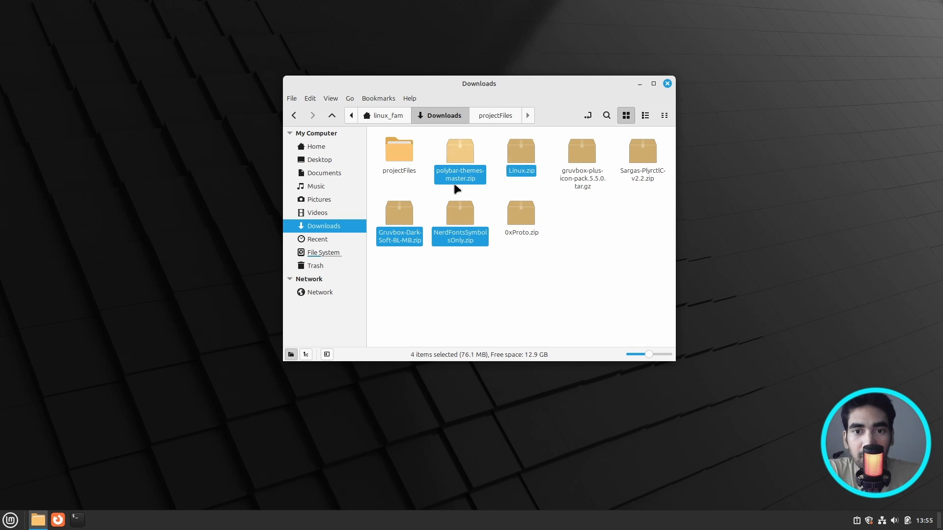
left_click(641, 167, "ctrl")
left_click(521, 213, "ctrl")
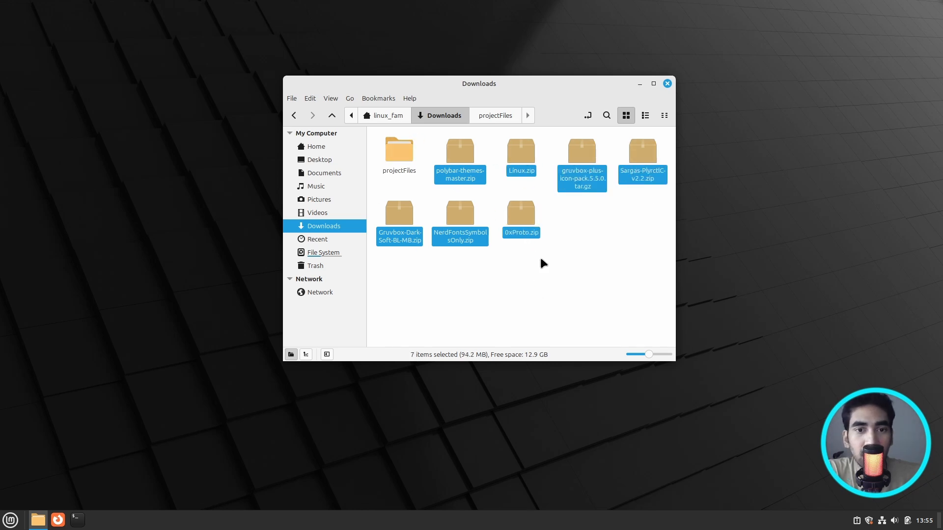
right_click(518, 215)
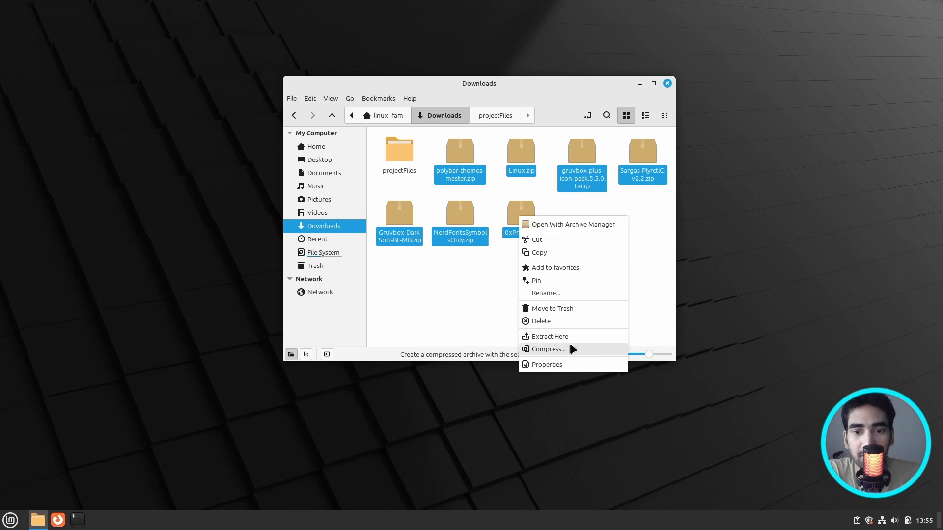
left_click(556, 335)
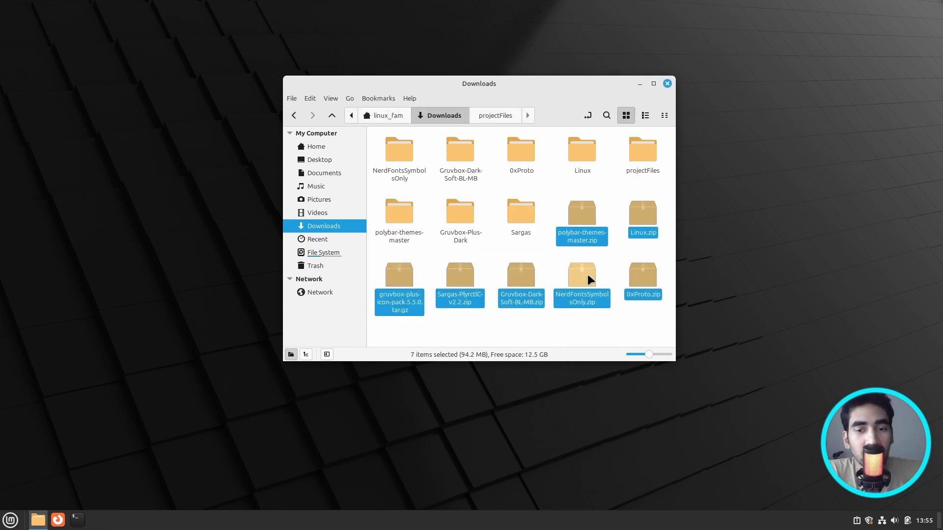
left_click(614, 315)
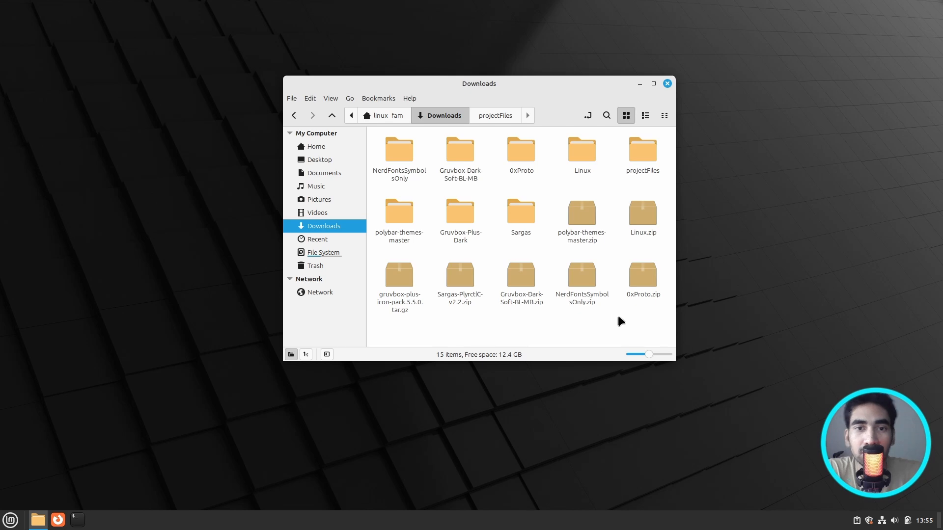
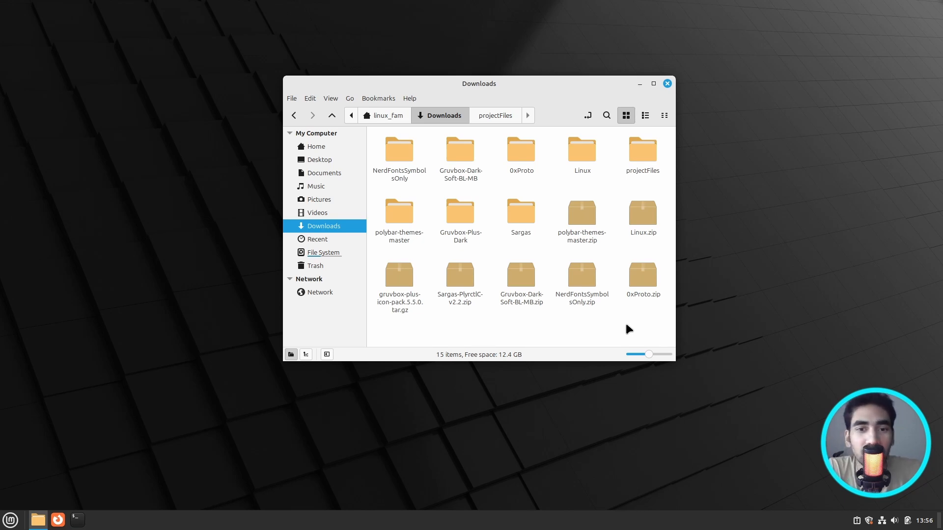
- Delete all the original compressed archives from the Downloads folder, keeping the extracted folders
left_click_drag(404, 334, 720, 293)
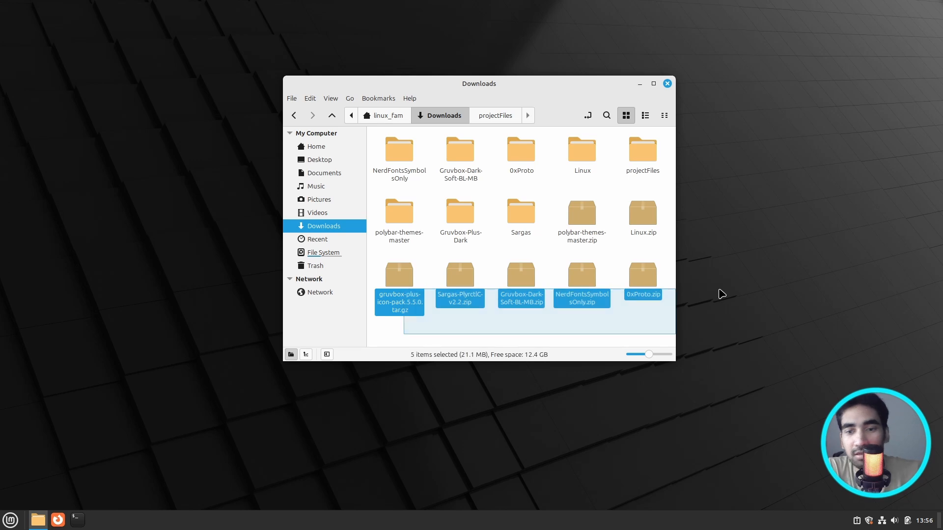
key("Delete")
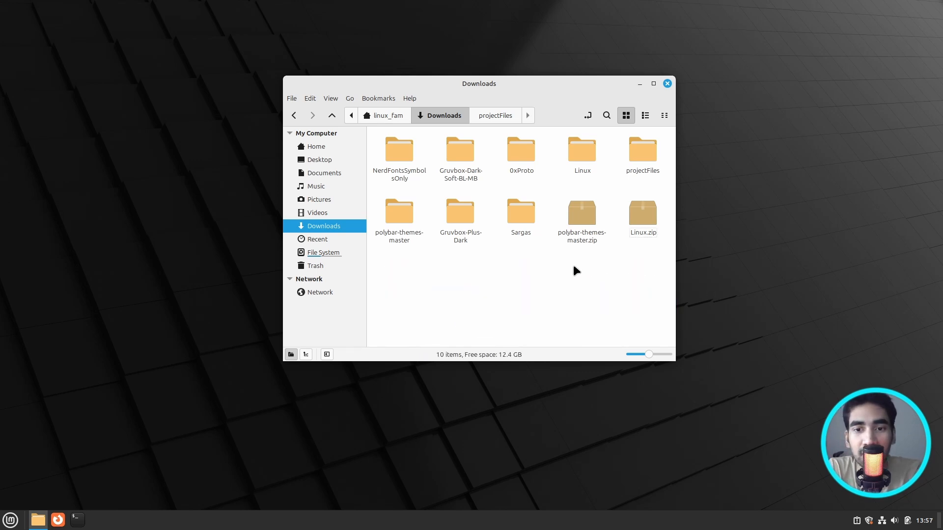
left_click_drag(576, 270, 690, 224)
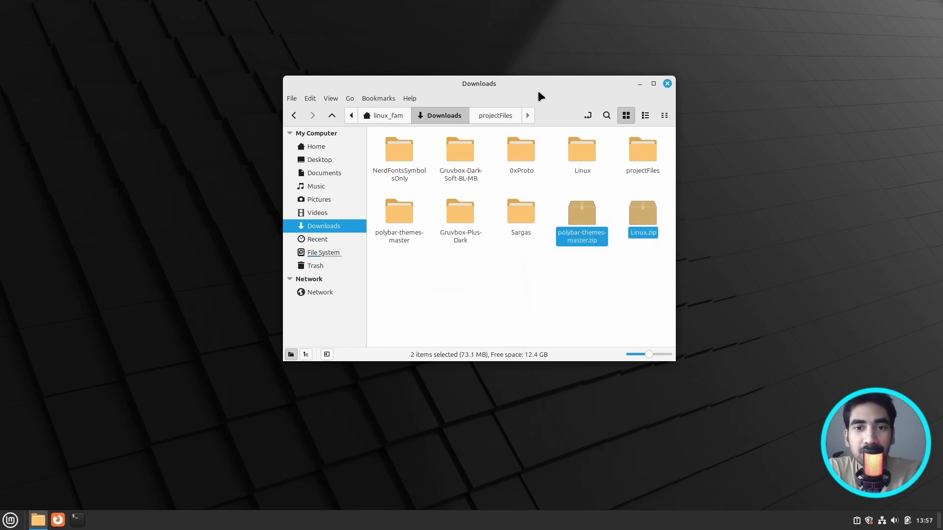
left_click_drag(538, 92, 508, 105)
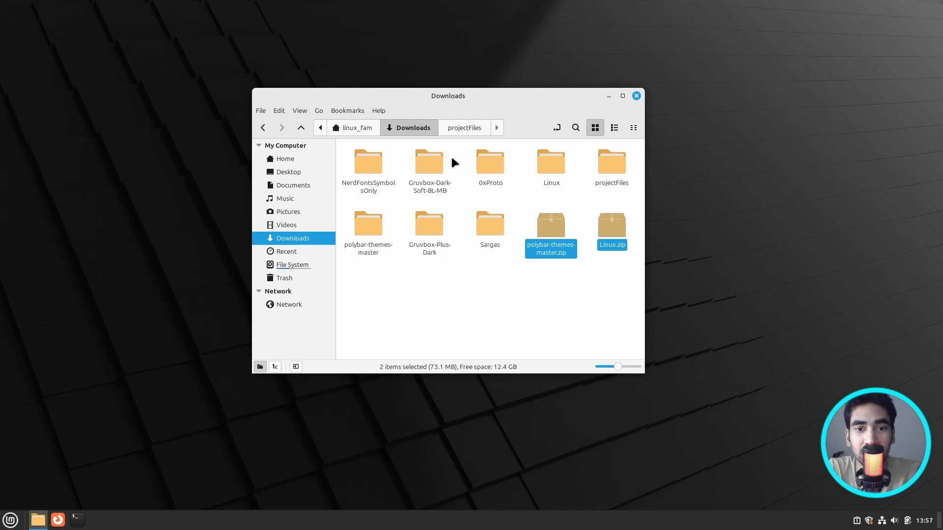
key("Delete")
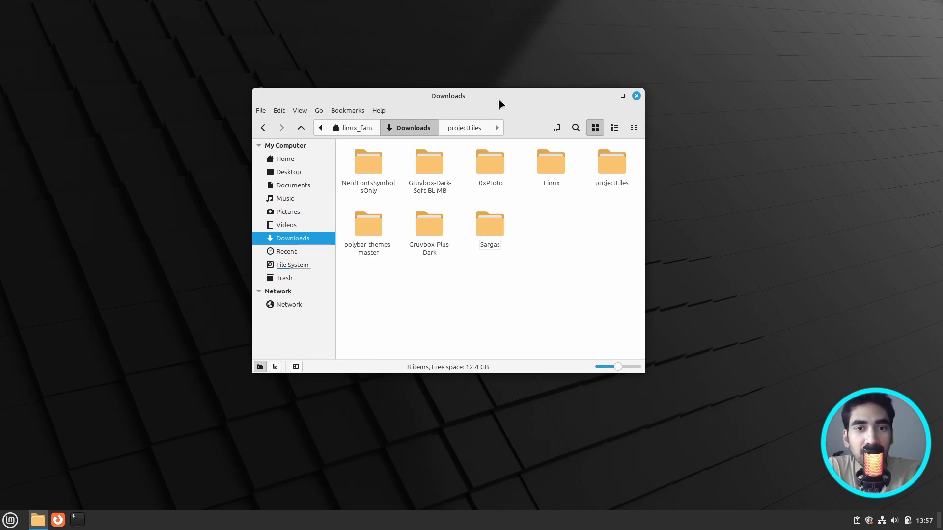
left_click_drag(499, 100, 563, 105)
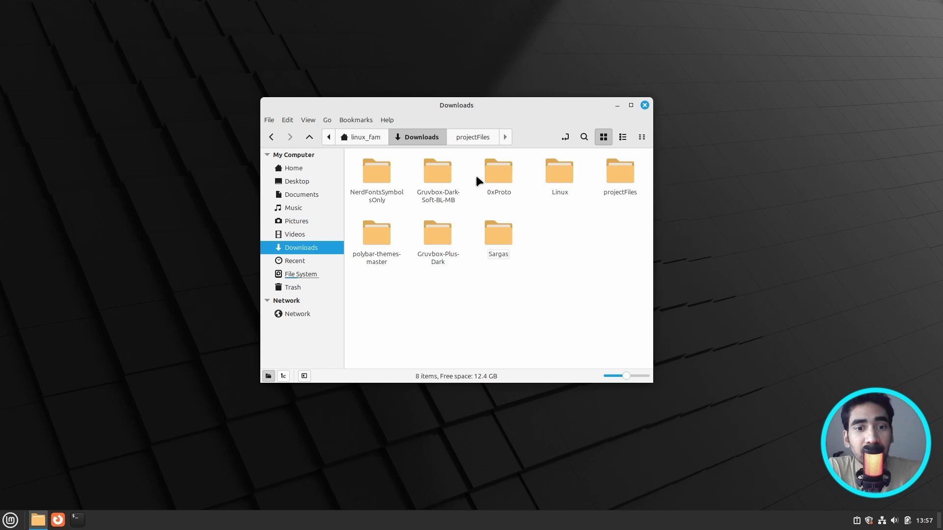
left_click_drag(493, 105, 487, 111)
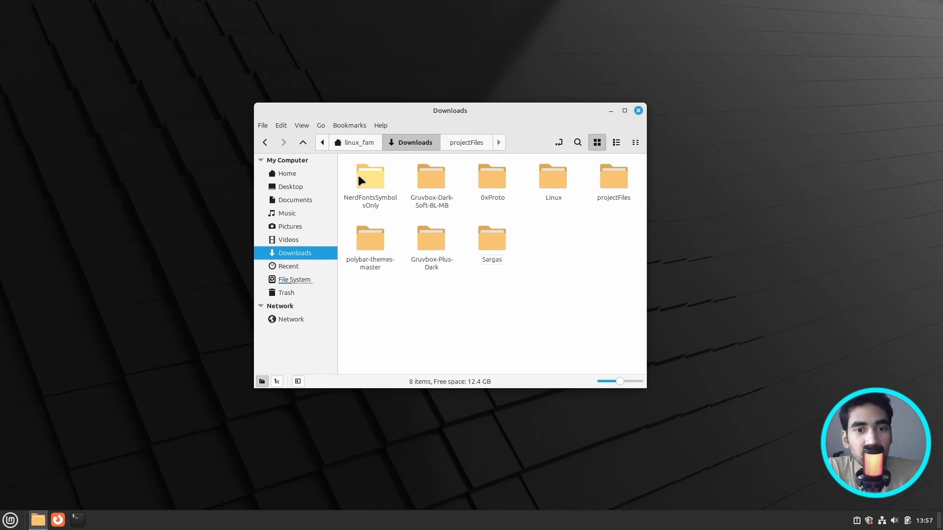
- Find the Software Manager among the installed applications and launch it
left_click(11, 521)
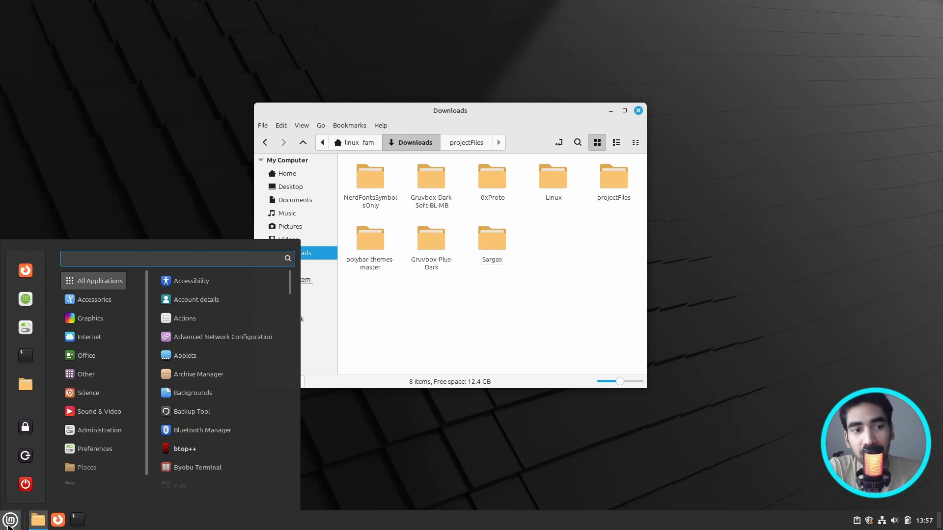
type("fol")
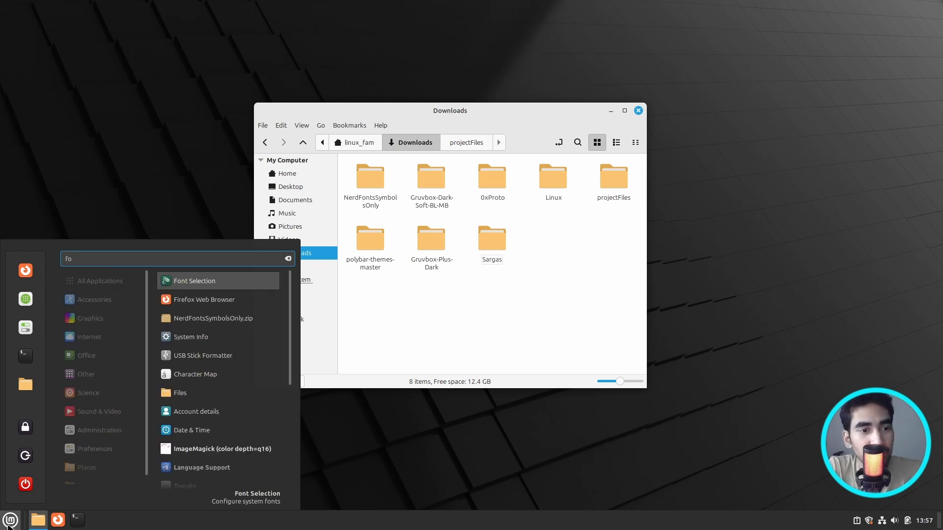
key("BackSpace")
key("BackSpace")
type("soft")
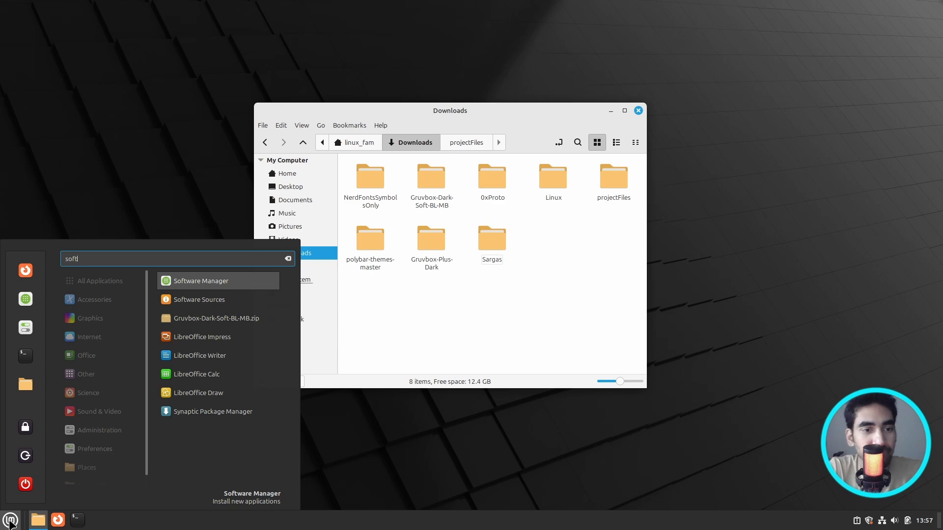
left_click(189, 287)
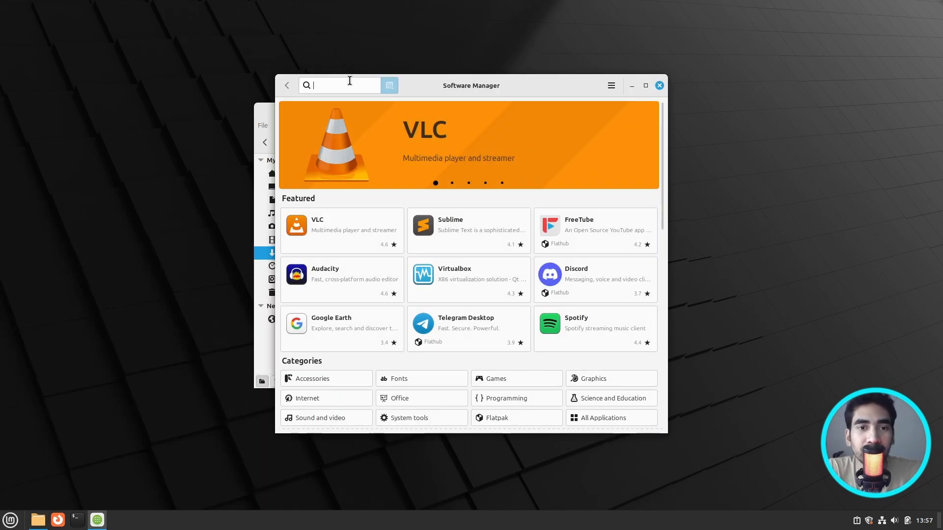
- Search the software catalogue for "fonts" in a maximized window and look through the results for the Fonts viewer
type("fonts")
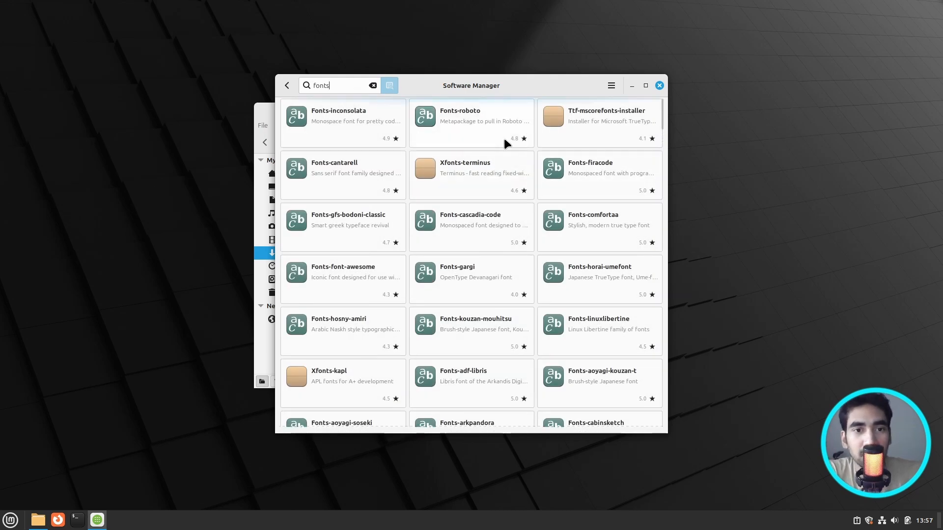
scroll(528, 225, "down", 5)
left_click(648, 86)
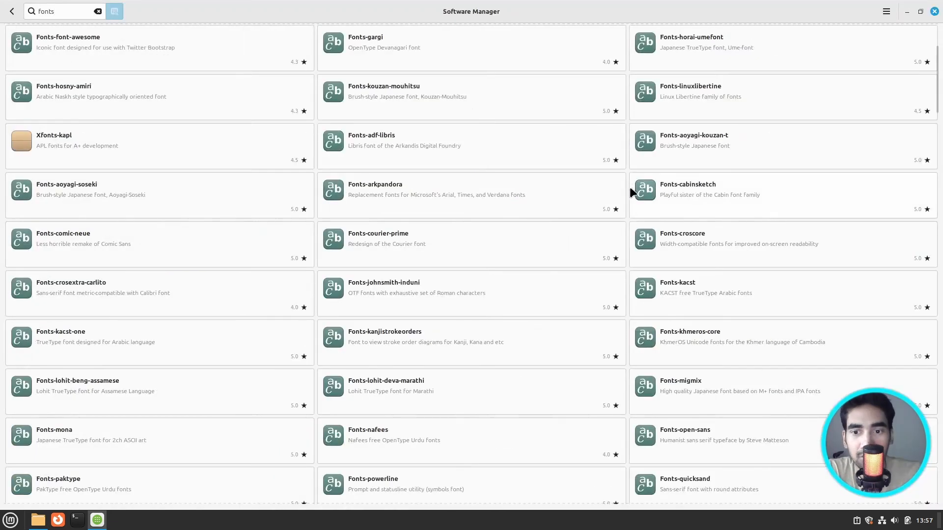
scroll(656, 170, "down", 15)
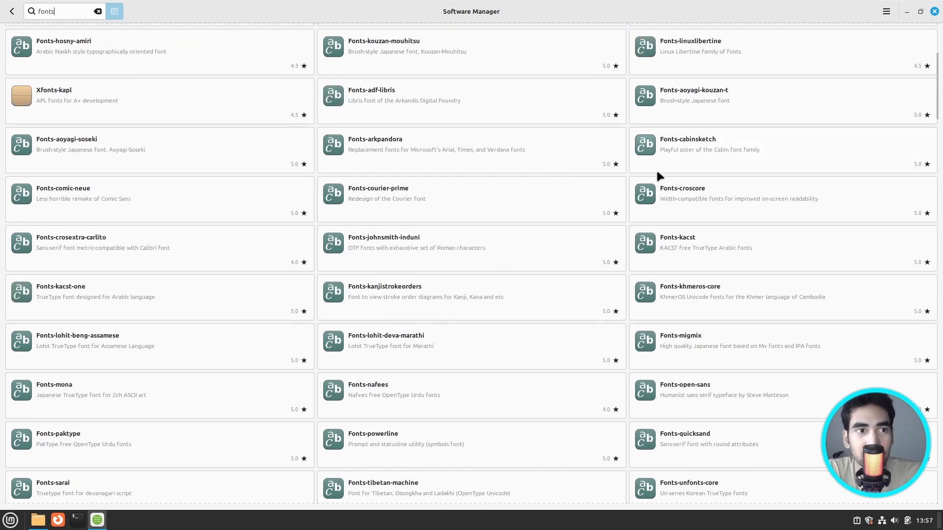
scroll(500, 255, "down", 1)
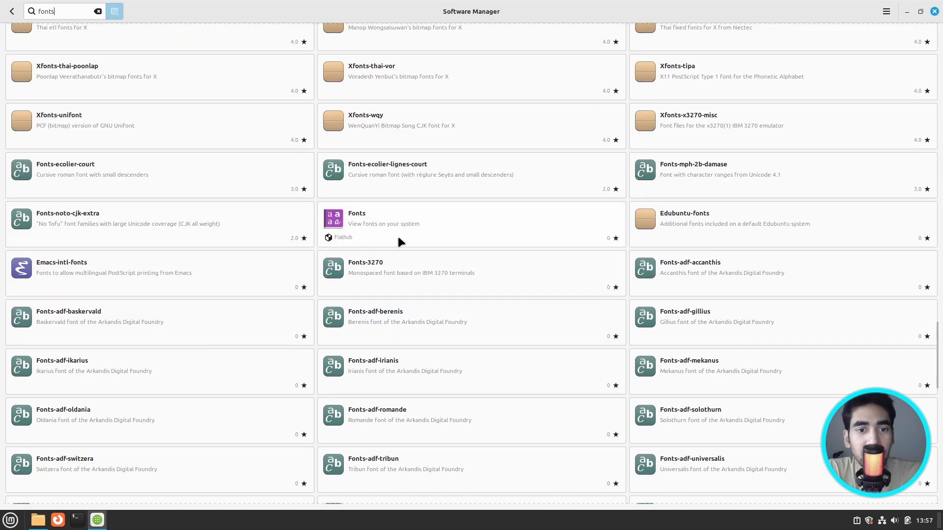
- Install the GNOME Fonts Flatpak from Flathub with its additional software, and minimize the Software Manager while it installs
left_click(439, 223)
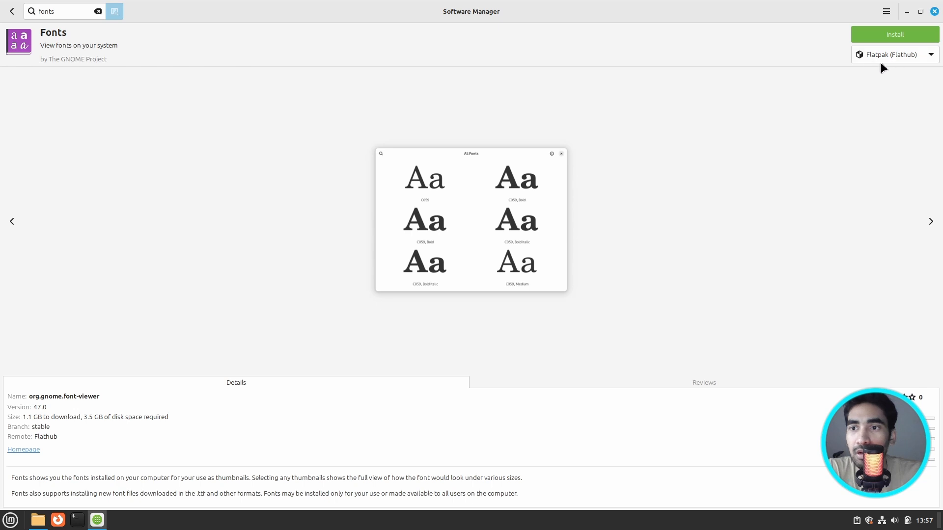
left_click(888, 36)
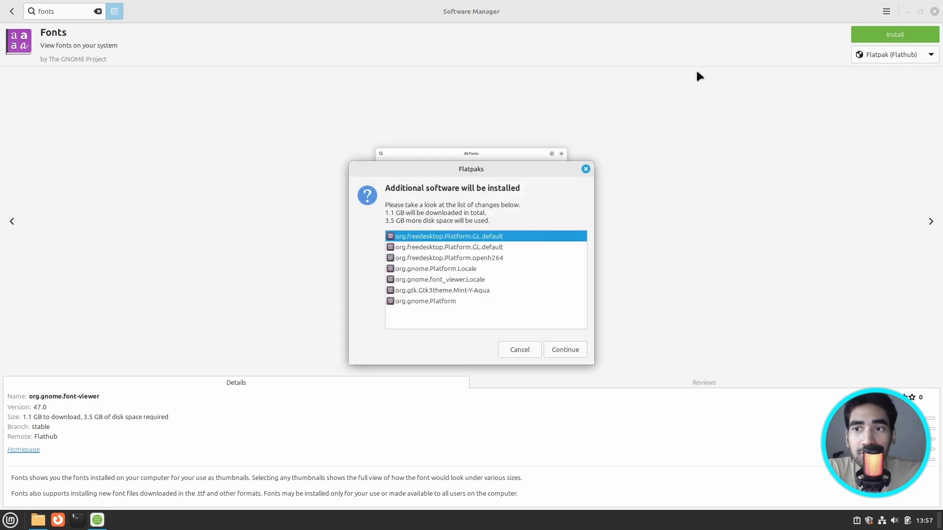
left_click(565, 350)
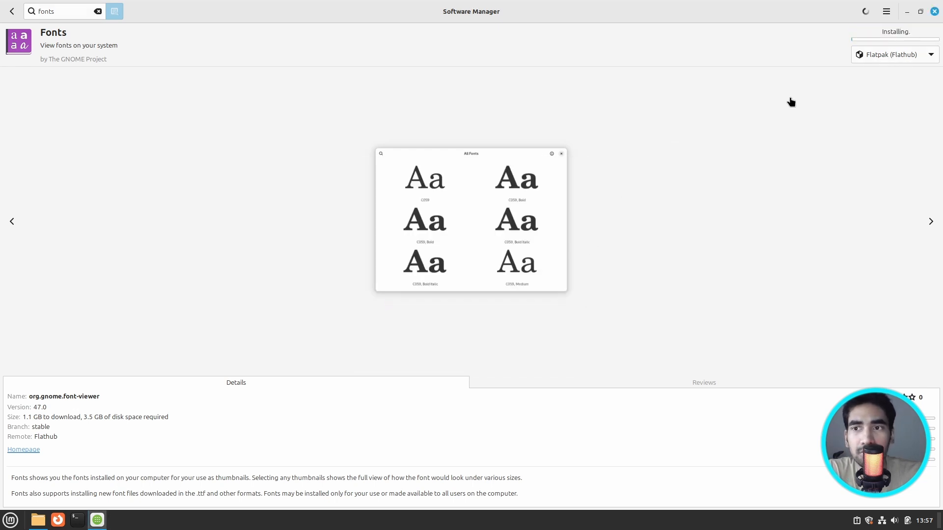
left_click_drag(705, 75, 593, 132)
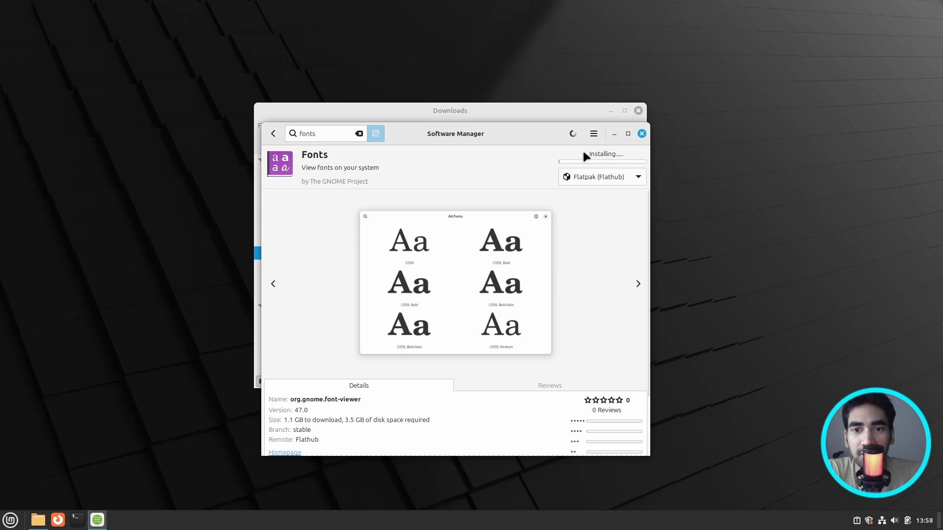
left_click(614, 133)
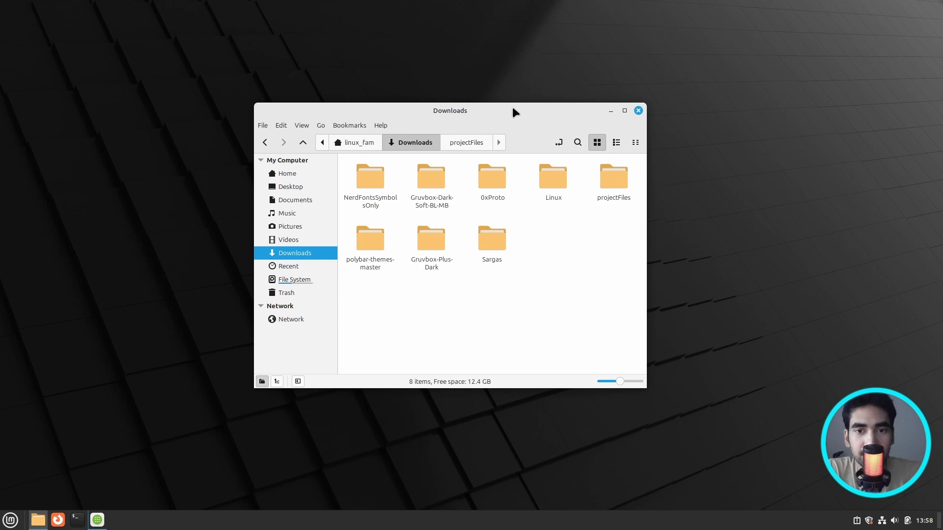
- Open Downloads in a second file manager window and arrange the two windows side by side
right_click(297, 254)
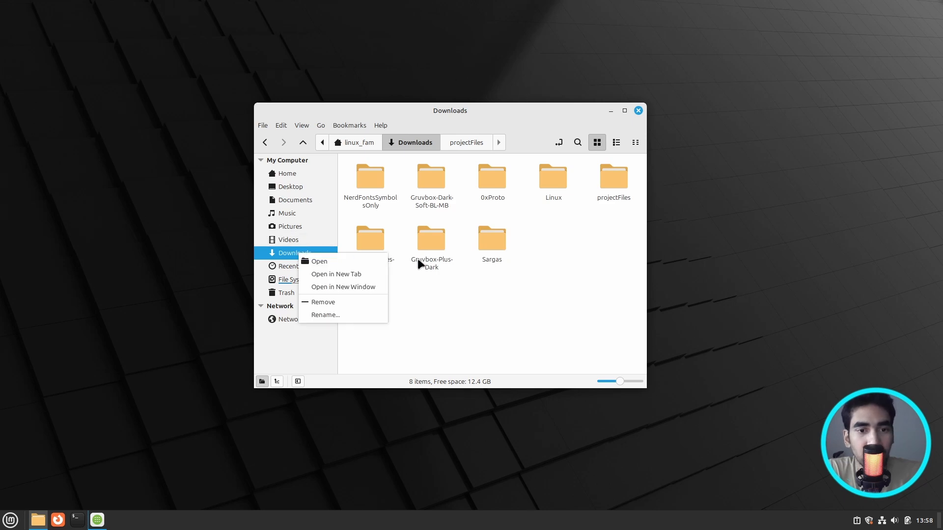
left_click(338, 287)
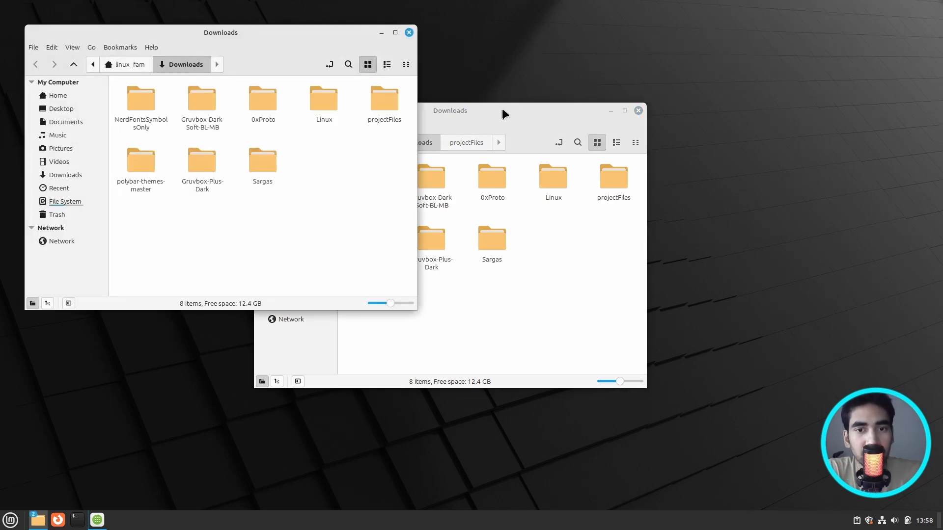
left_click_drag(502, 110, 738, 61)
left_click_drag(308, 37, 349, 89)
- Turn on the display of hidden files in the new file manager window
right_click(333, 232)
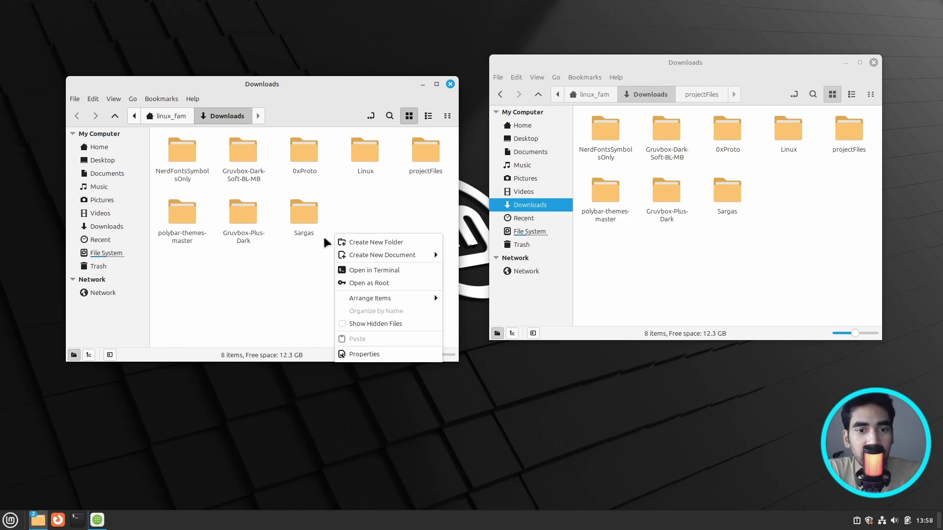
left_click(377, 324)
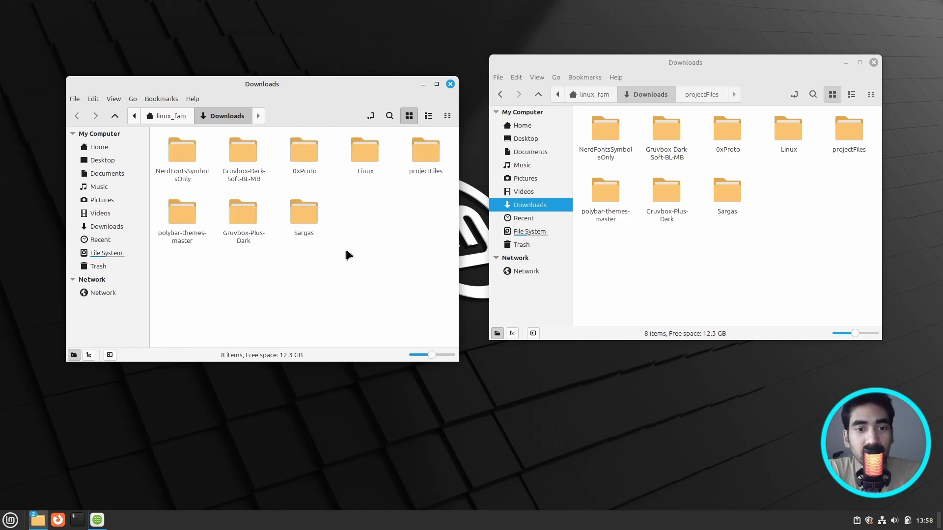
right_click(349, 235)
left_click(322, 237)
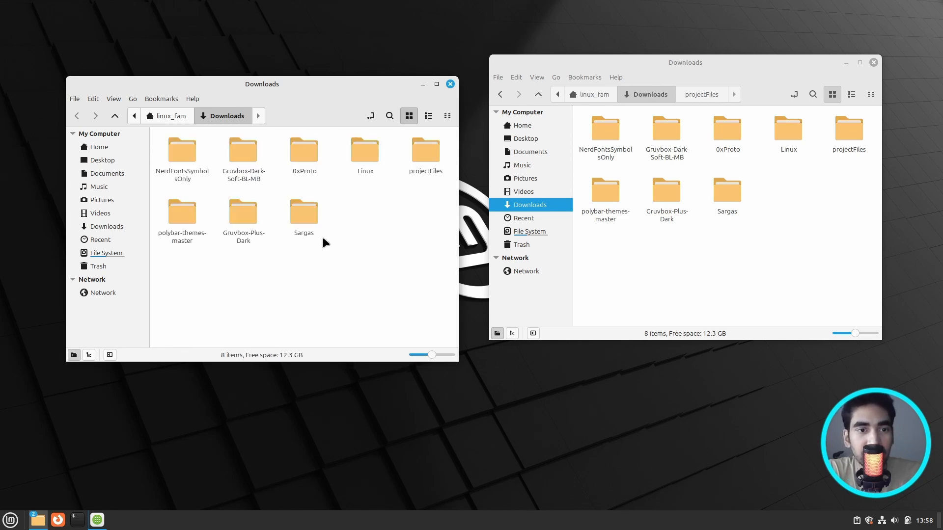
- Move the Gruvbox-Dark-Soft, Gruvbox-Dark-Soft-hdpi and Gruvbox-Dark-Soft-xhdpi folders from Gruvbox-Dark-Soft-BL-MB into the home folder's .themes directory
left_click(162, 117)
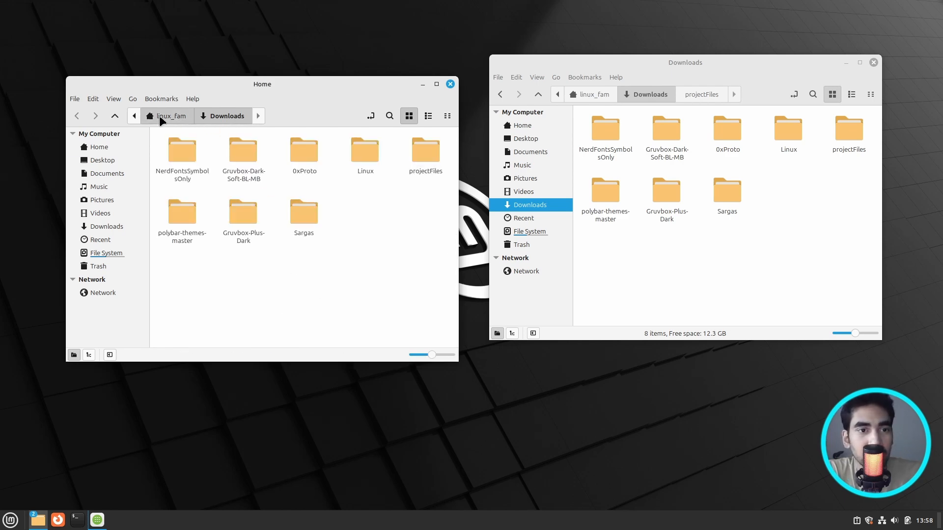
left_click(391, 190)
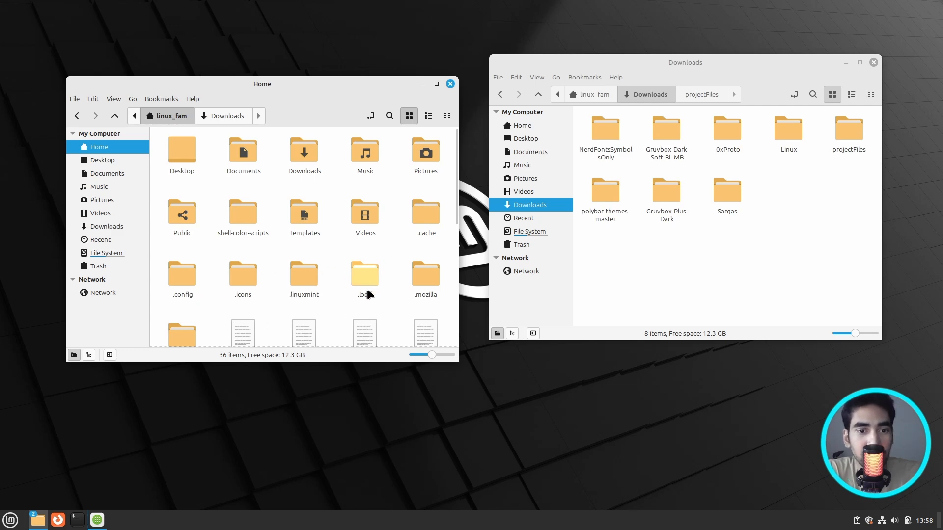
scroll(335, 275, "down", 1)
double_click(181, 307)
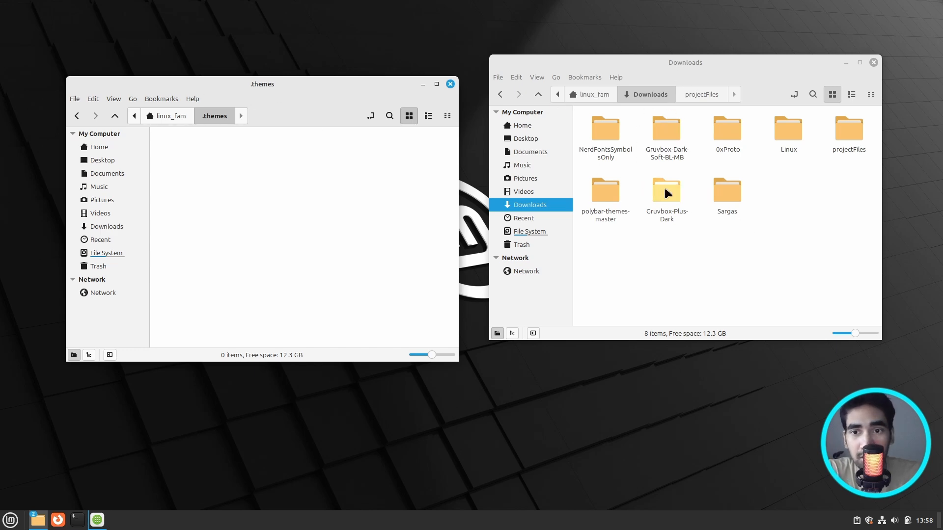
double_click(664, 144)
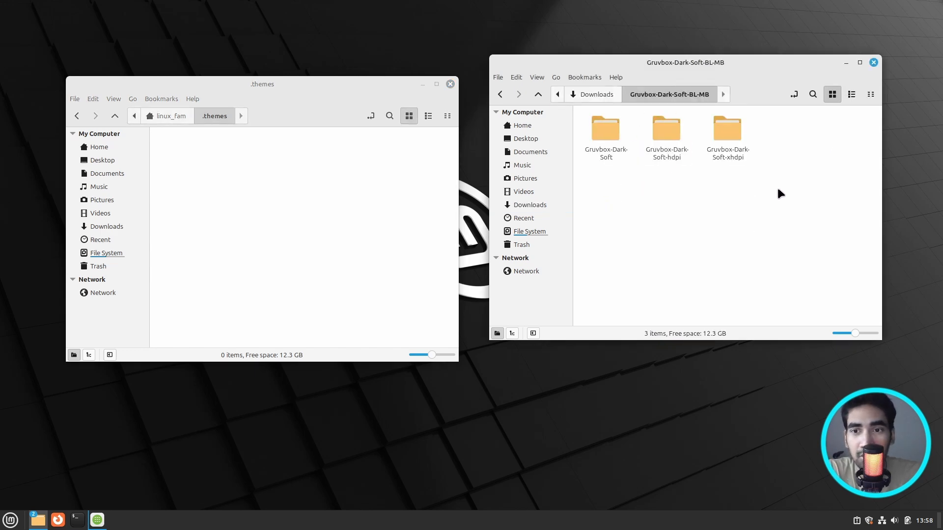
left_click_drag(777, 187, 246, 164)
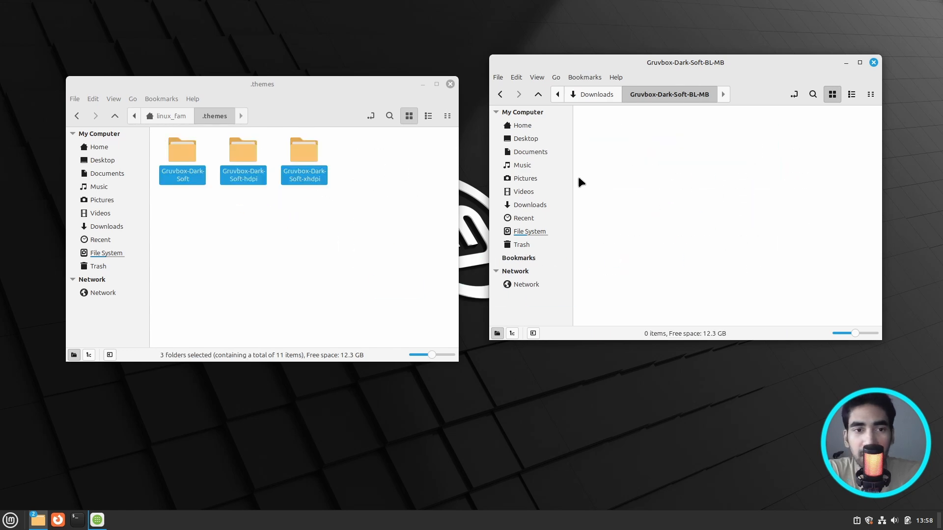
- Delete the emptied Gruvbox-Dark-Soft-BL-MB folder from Downloads
left_click(500, 94)
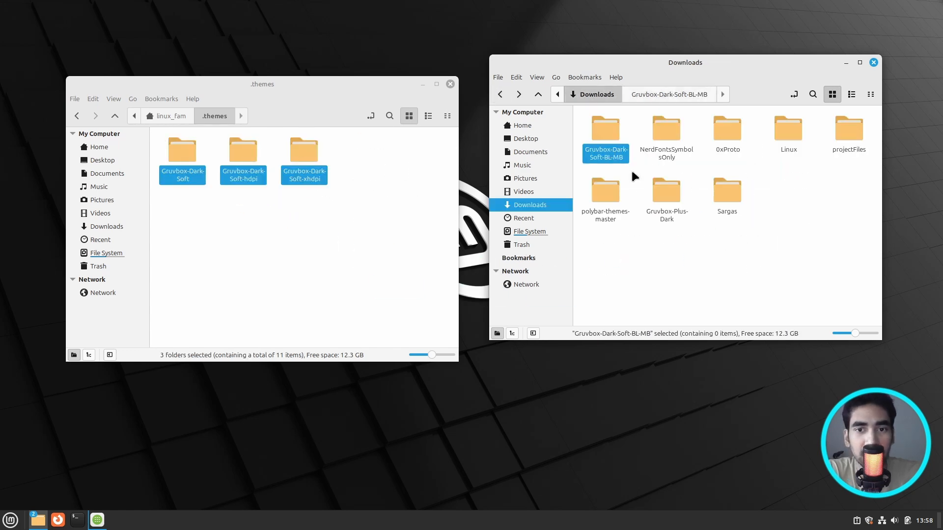
left_click(629, 184)
left_click(601, 131)
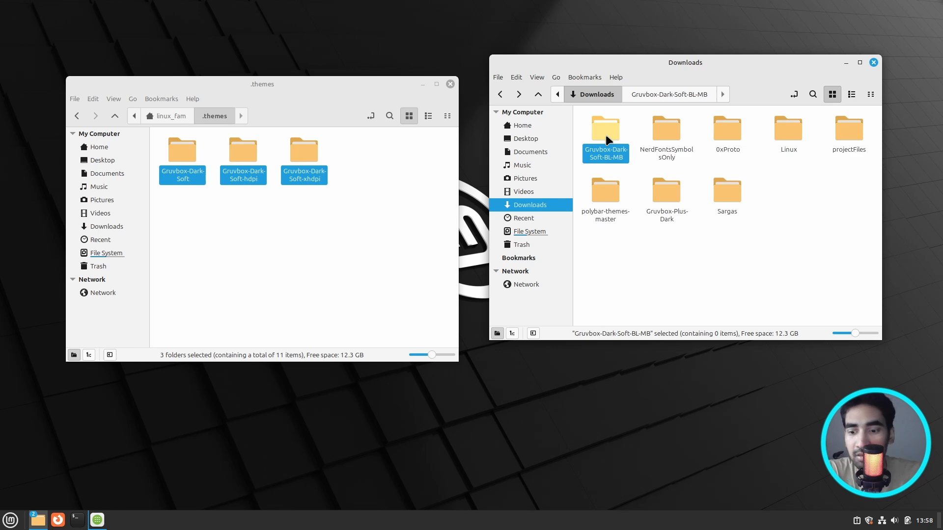
key("Delete")
- Move the Gruvbox-Plus-Dark folder from Downloads into the home folder's .icons directory
left_click(80, 115)
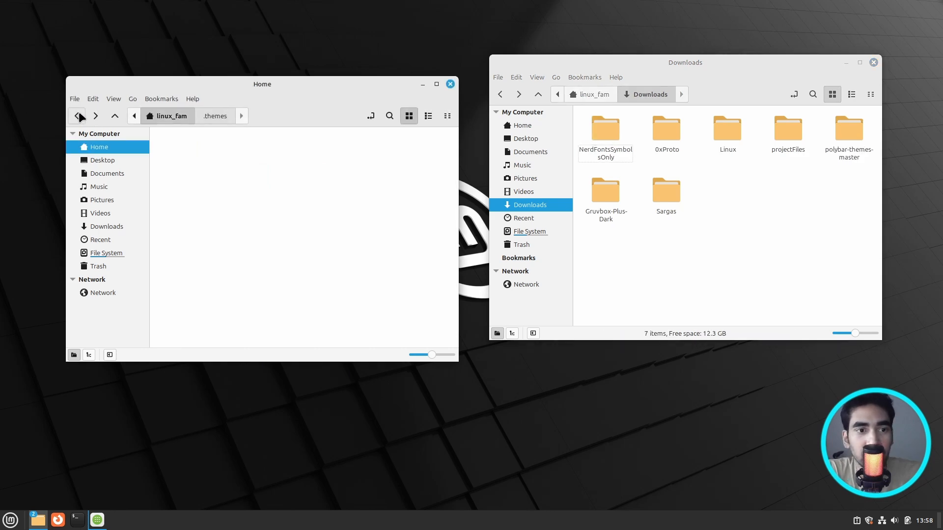
left_click(383, 241)
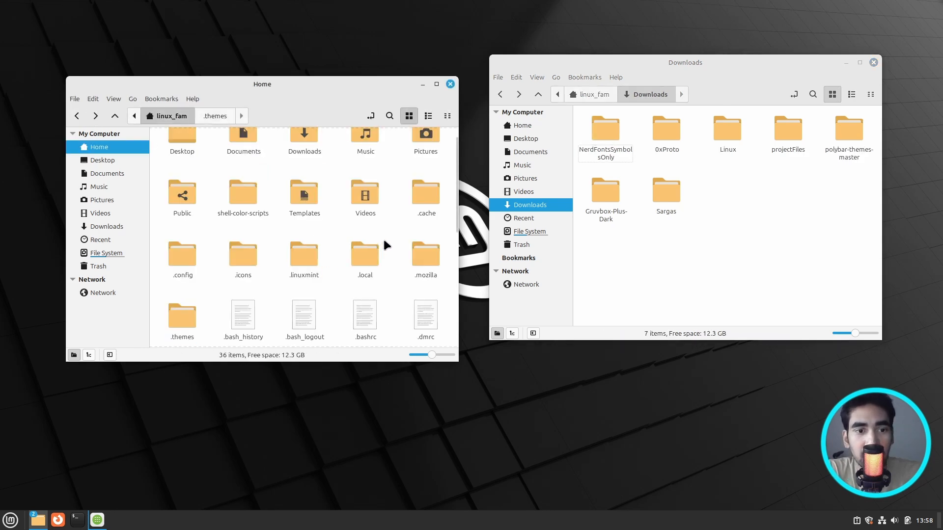
double_click(248, 264)
left_click(795, 240)
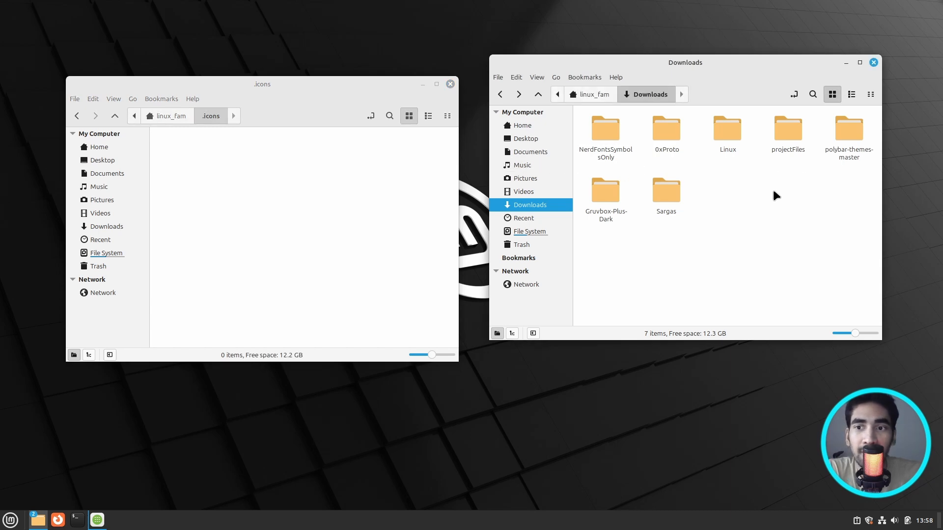
double_click(601, 192)
left_click(501, 94)
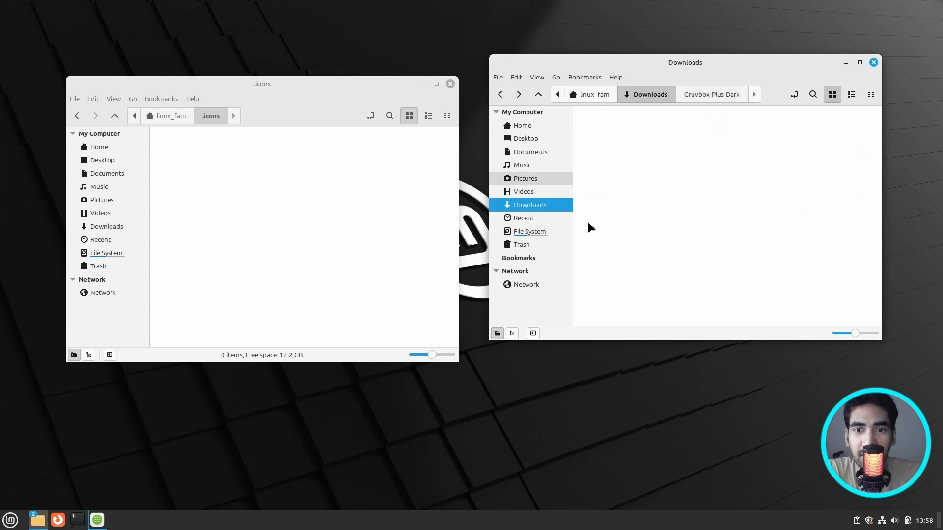
left_click_drag(605, 196, 361, 184)
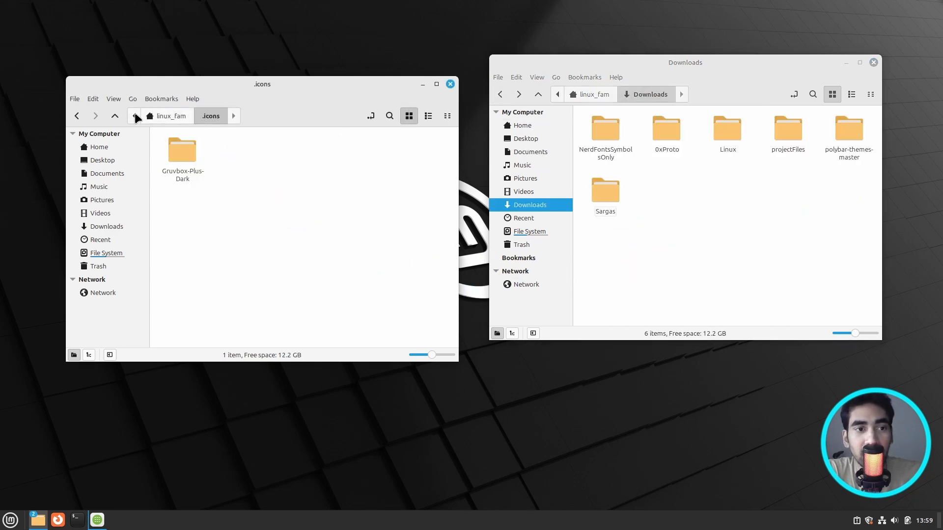
- Move the Sargas folder from Downloads into the conky folder inside the home folder's .config directory
left_click(77, 115)
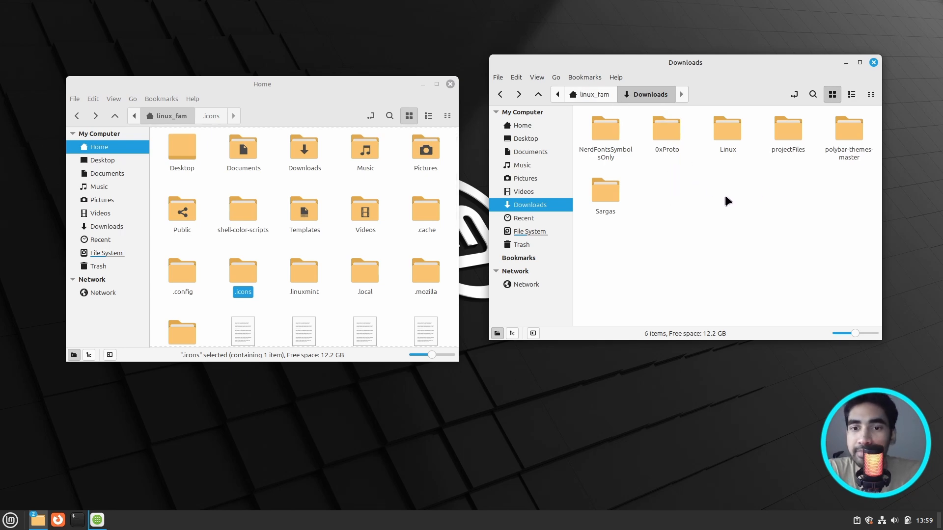
left_click(340, 289)
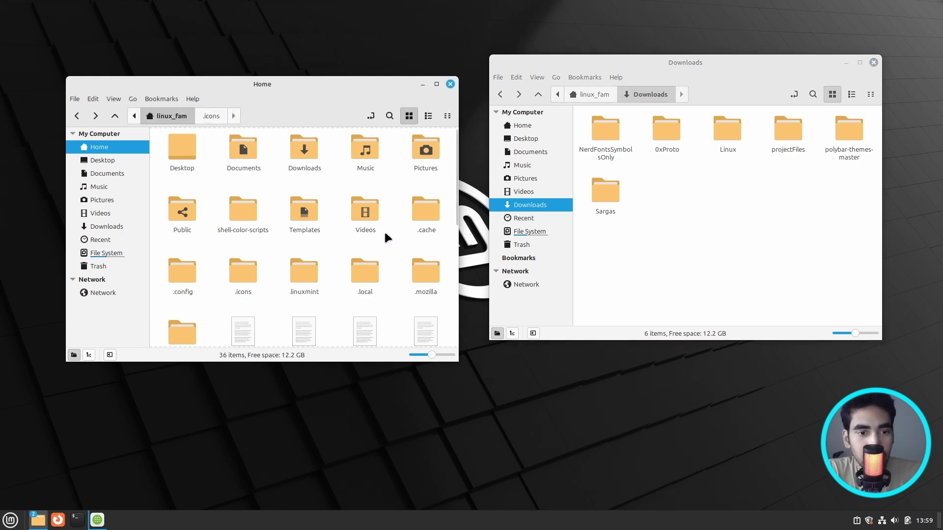
double_click(186, 273)
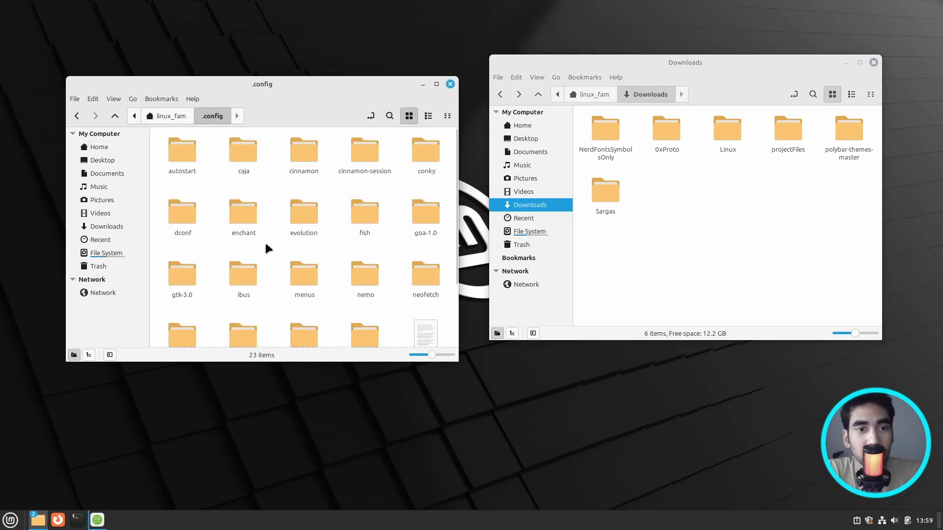
double_click(423, 156)
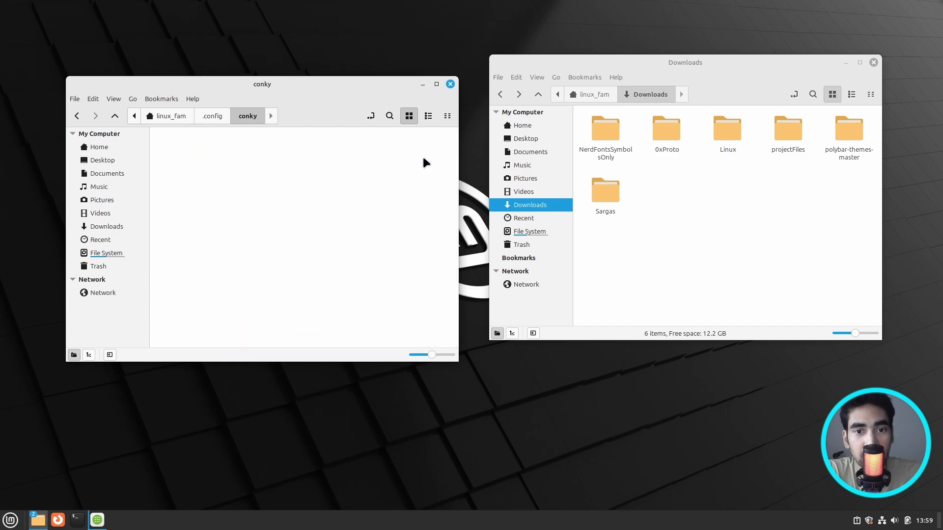
double_click(603, 199)
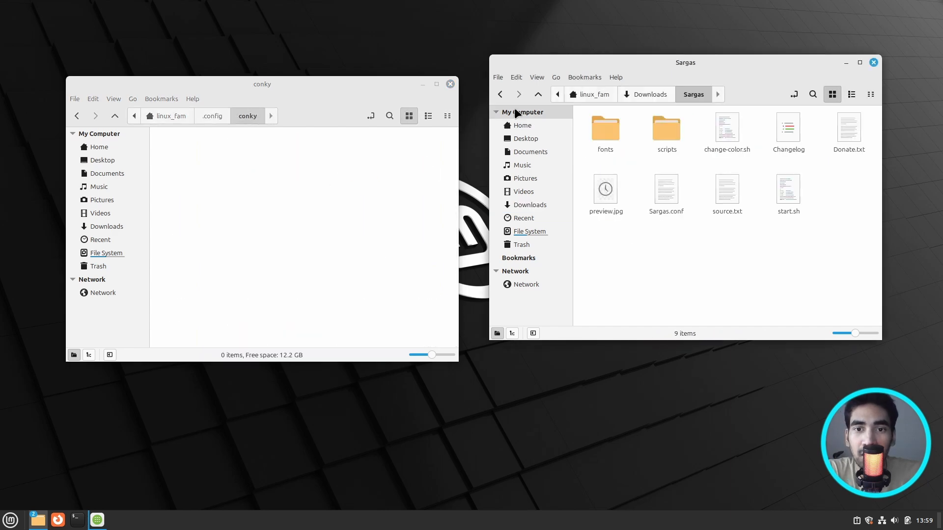
left_click(502, 93)
left_click_drag(672, 232, 202, 160)
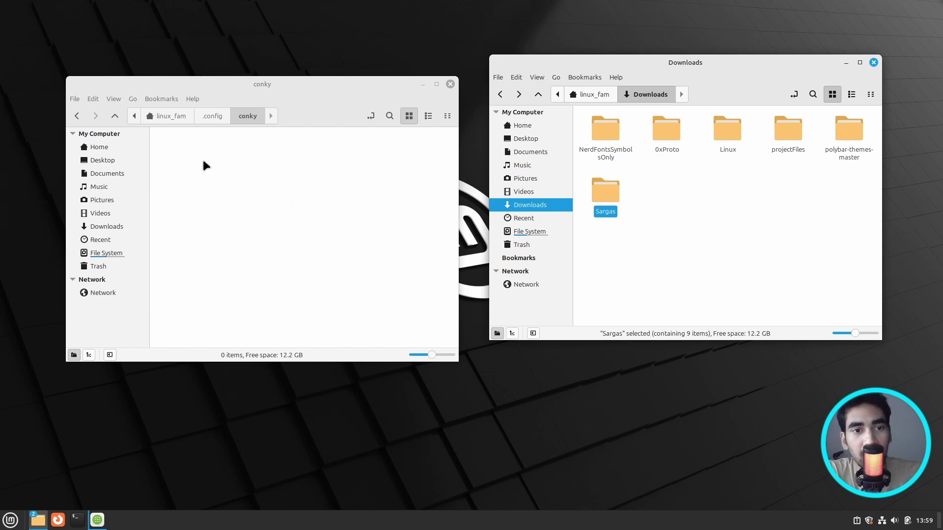
left_click(241, 191)
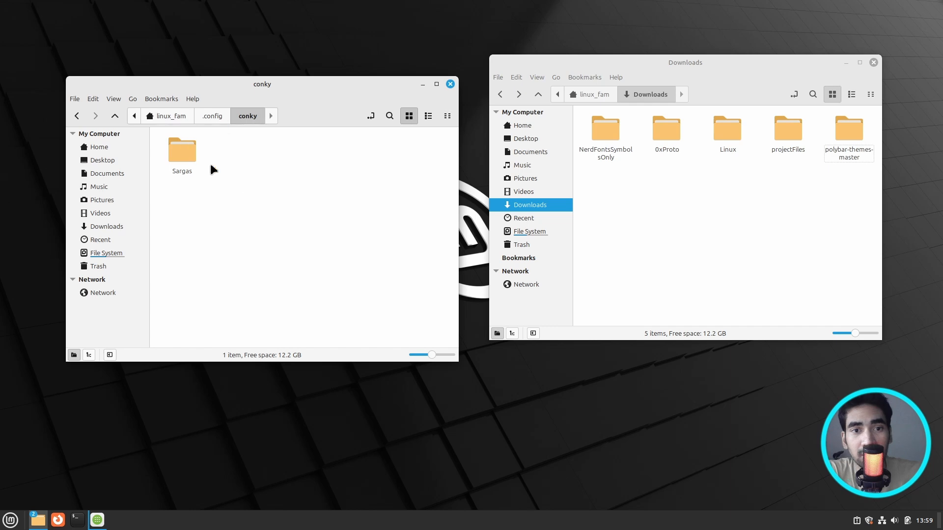
- Move Sargas.conf from projectFiles into the conky Sargas folder, replacing the existing file
left_click_drag(369, 83, 366, 78)
left_click_drag(770, 62, 771, 72)
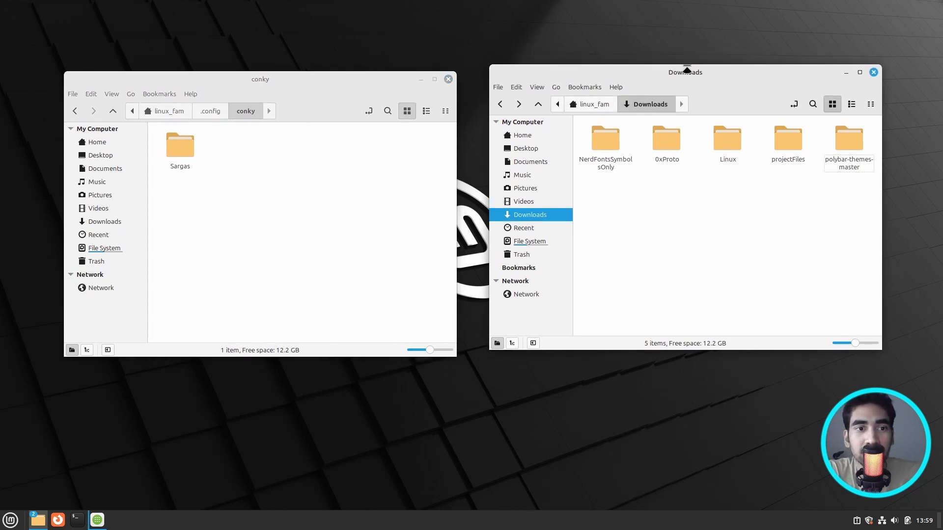
double_click(188, 145)
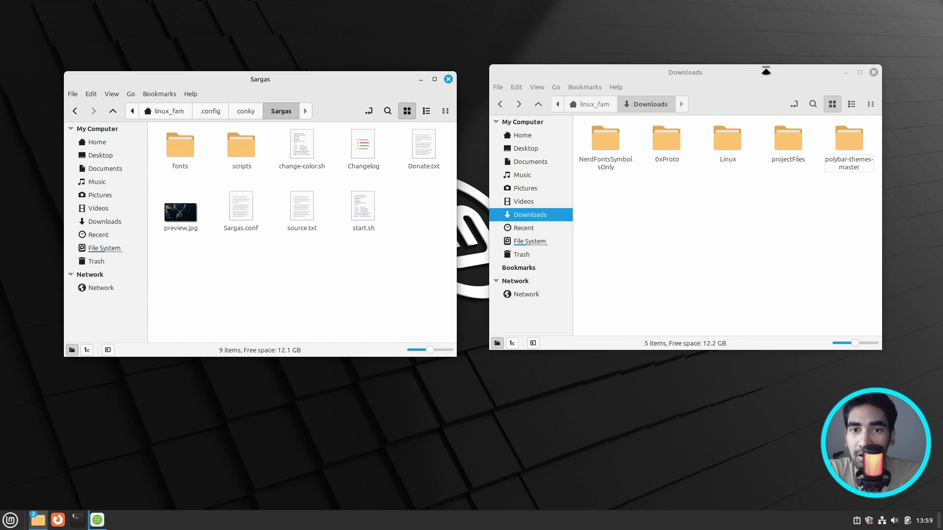
left_click_drag(764, 72, 773, 81)
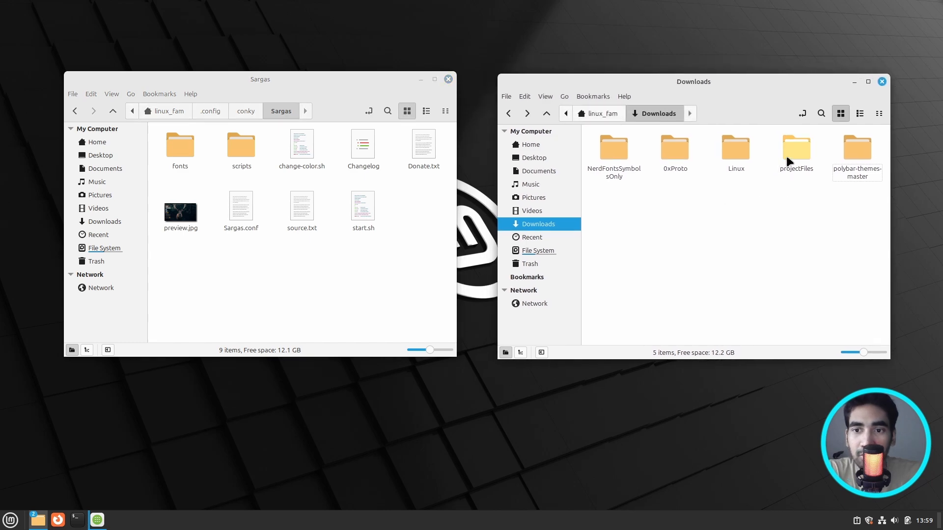
double_click(796, 164)
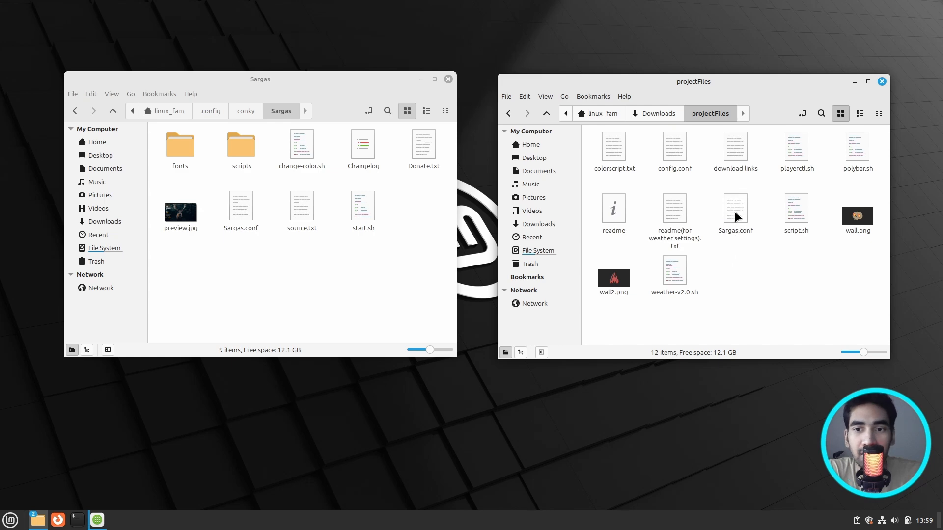
left_click_drag(737, 215, 258, 274)
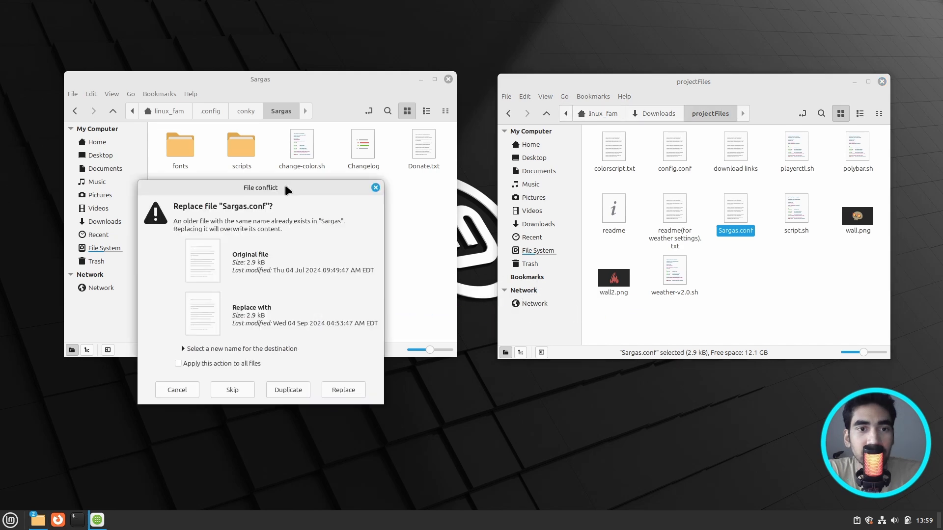
left_click(342, 389)
left_click(294, 261)
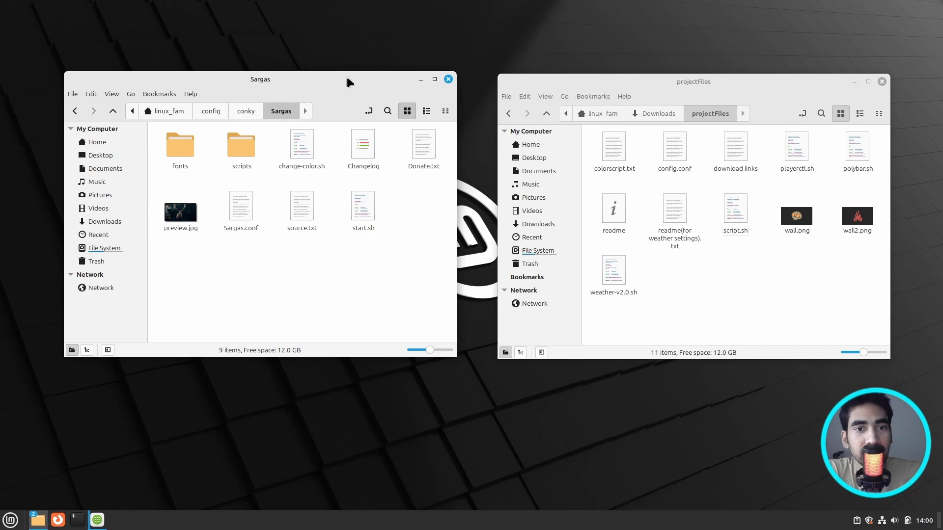
- Move weather-v2.0.sh from projectFiles into the Sargas scripts folder, replacing the existing file
left_click_drag(346, 77, 415, 89)
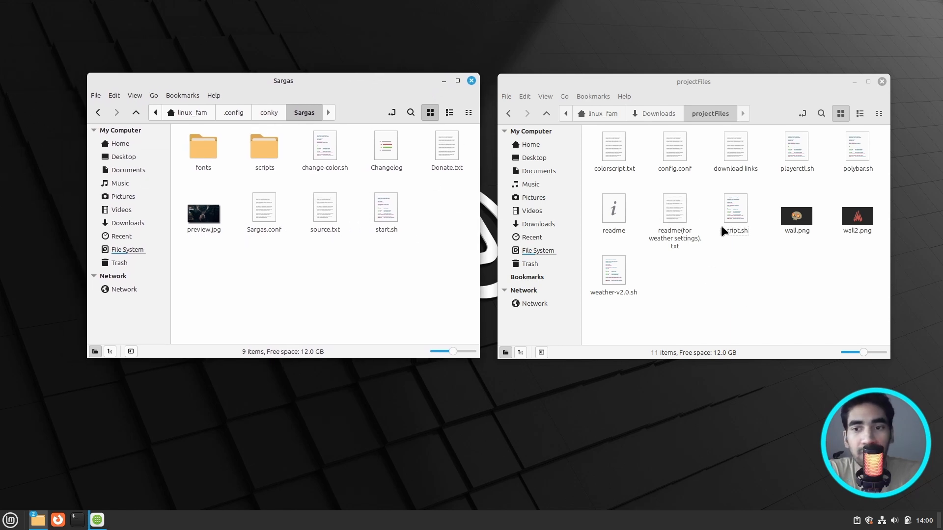
left_click_drag(663, 85, 659, 82)
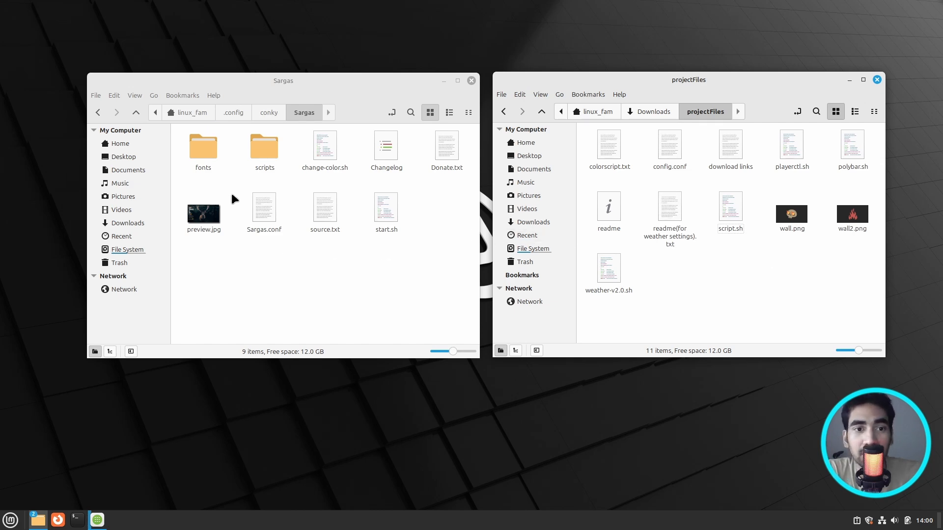
double_click(265, 142)
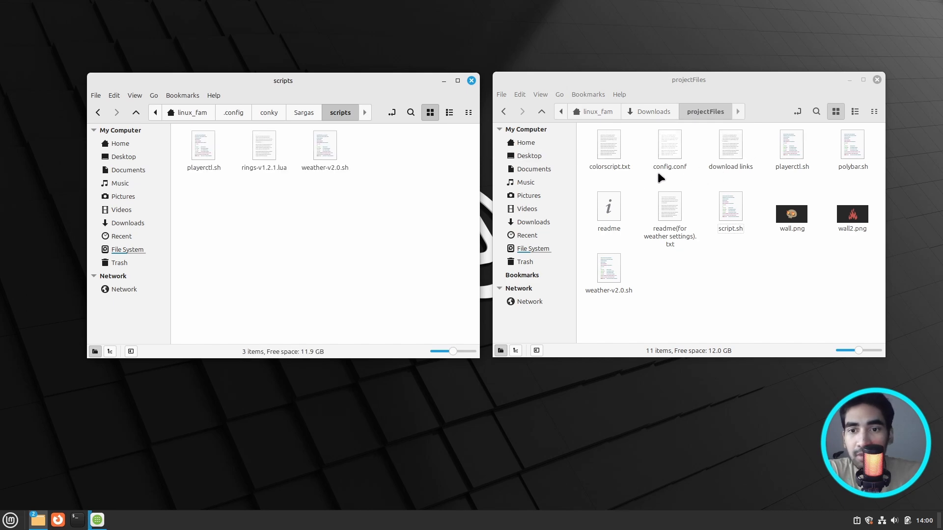
left_click_drag(610, 272, 279, 223)
left_click(366, 395)
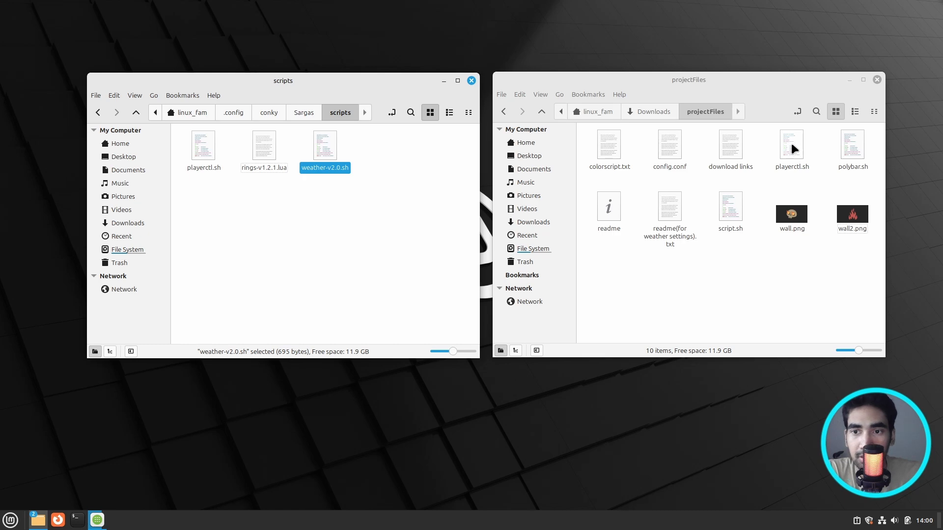
- Move playerctl.sh from projectFiles into the Sargas scripts folder, replacing the existing file
left_click_drag(792, 145, 232, 231)
left_click(364, 391)
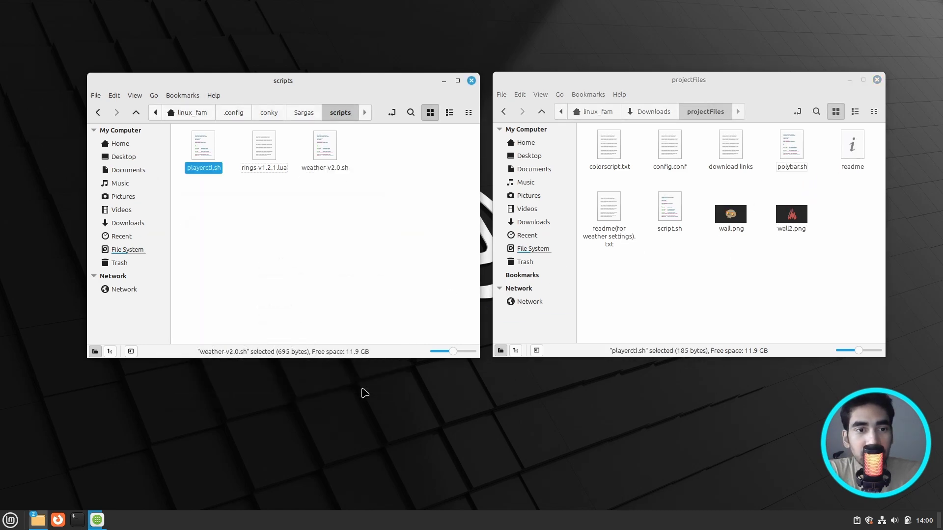
left_click(695, 273)
left_click(418, 275)
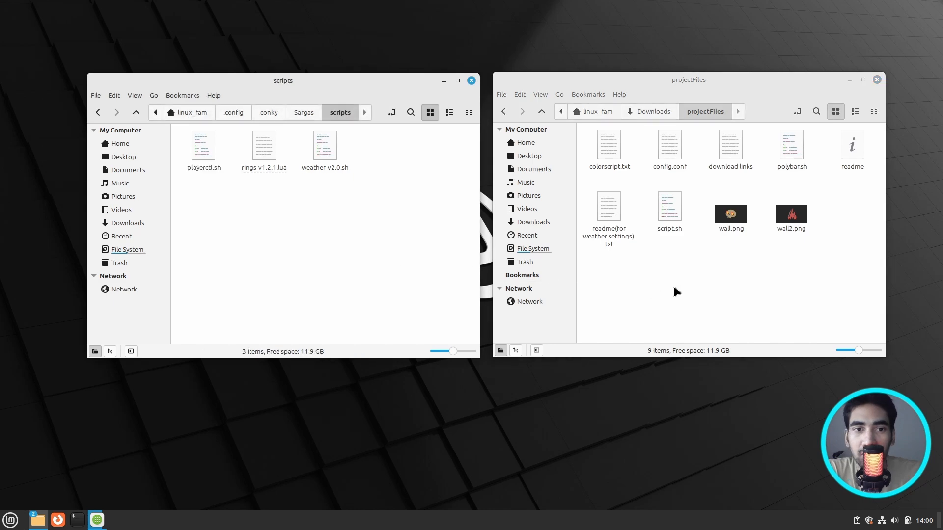
left_click(675, 288)
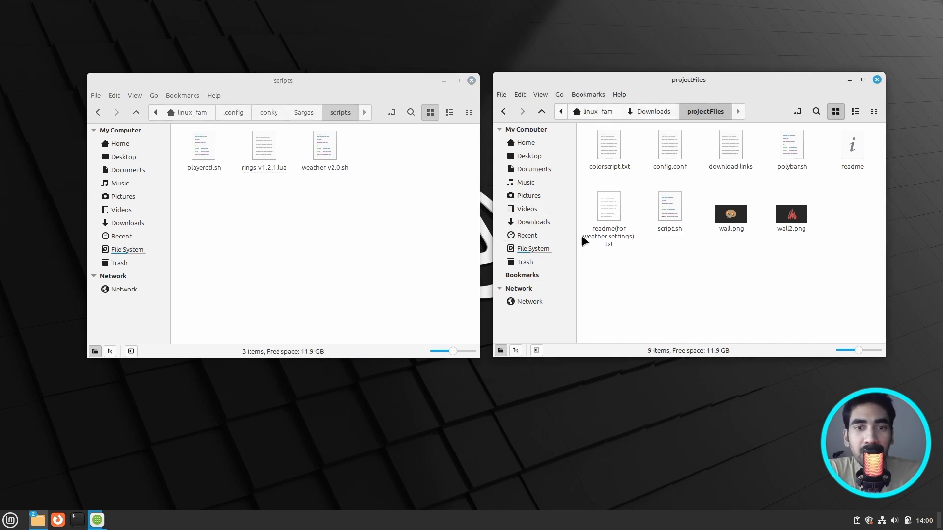
- Read the weather settings readme in projectFiles for how to set up the weather location, and close it
double_click(596, 206)
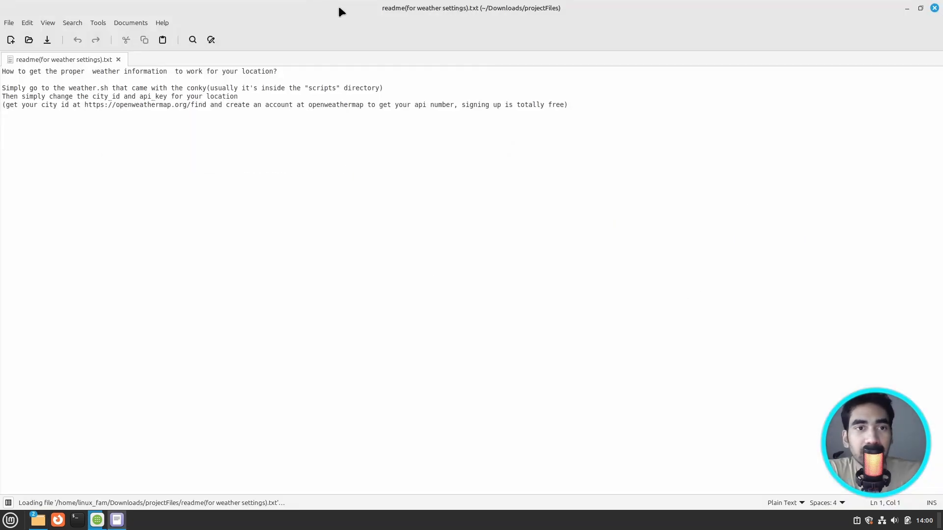
left_click_drag(338, 9, 647, 165)
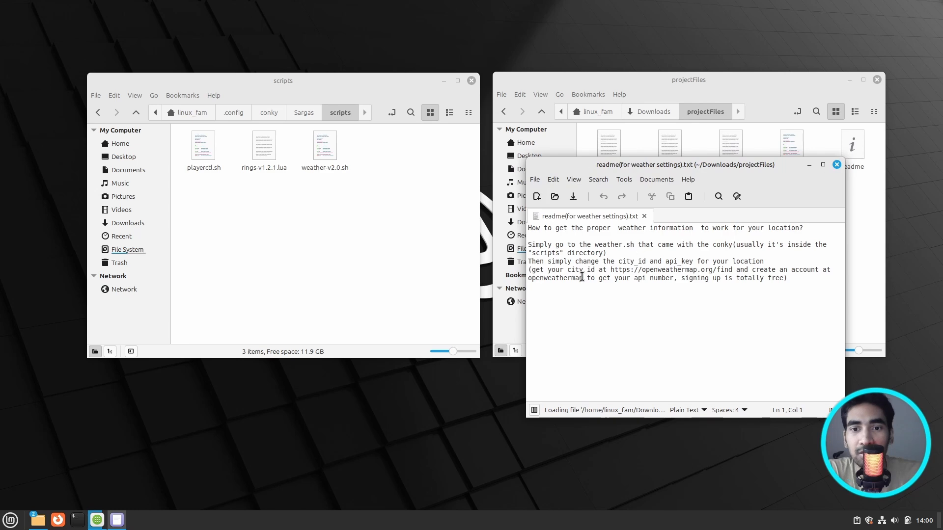
left_click_drag(718, 166, 510, 166)
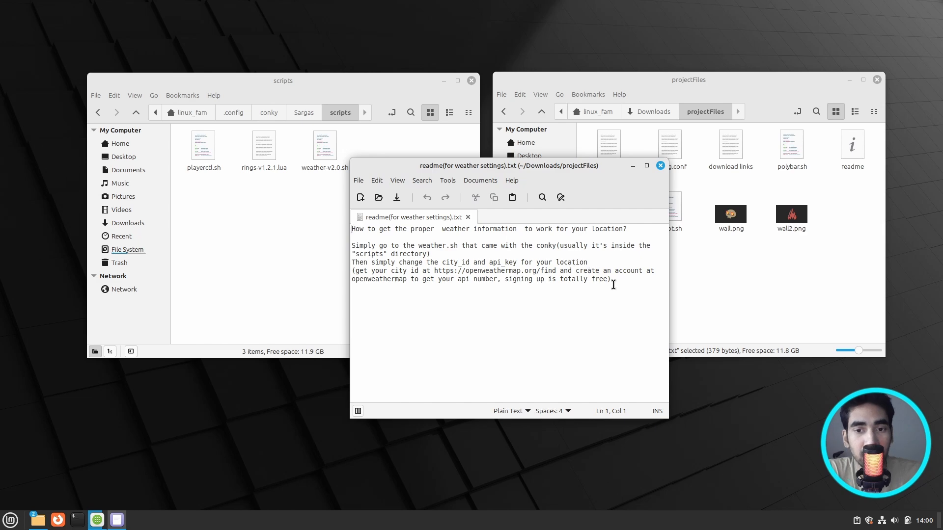
mouse_move(609, 277)
left_mouse_down()
mouse_move(326, 226)
mouse_move(597, 289)
left_mouse_up()
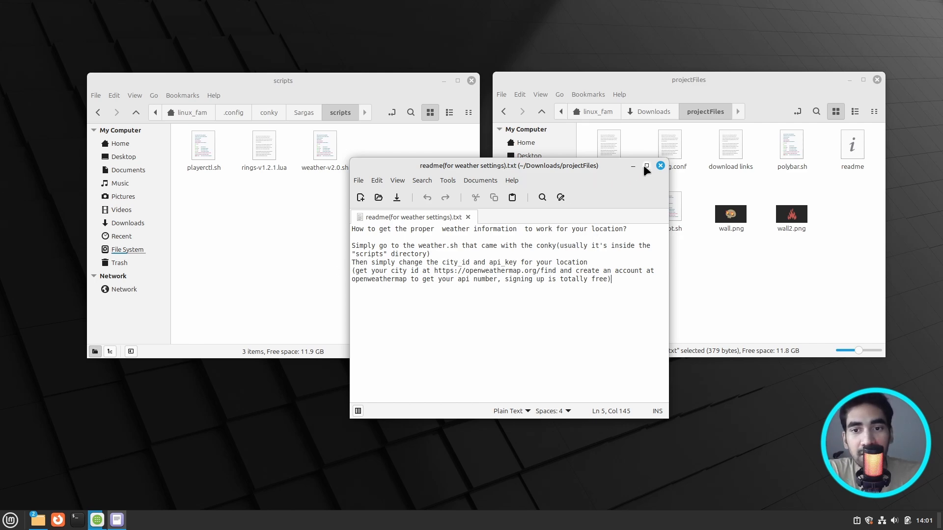
left_click(661, 166)
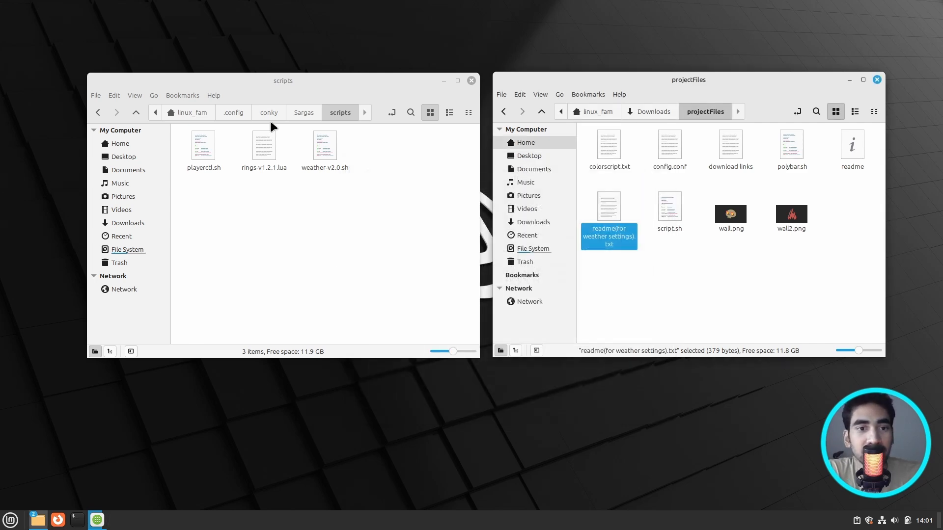
- Review the city_id and api_key settings of weather-v2.0.sh in the text editor, and close the file
right_click(321, 148)
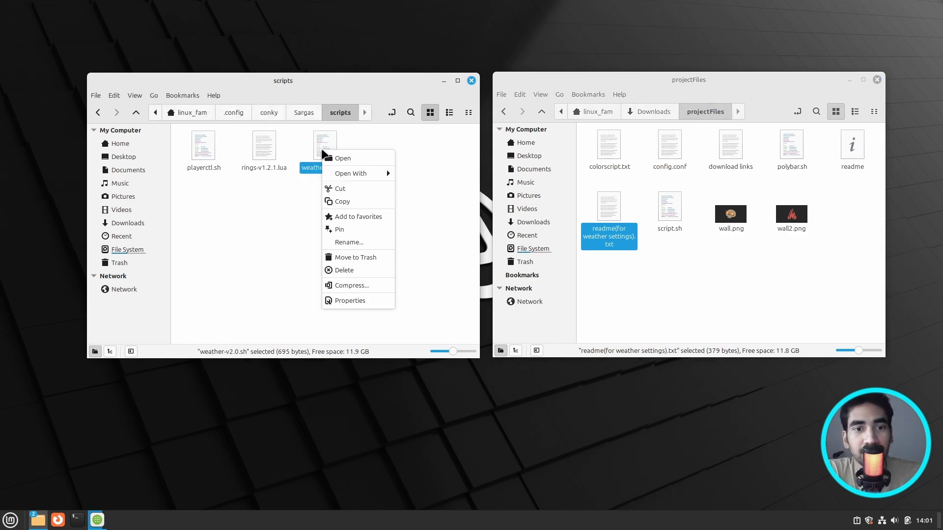
mouse_move(374, 172)
left_click(420, 185)
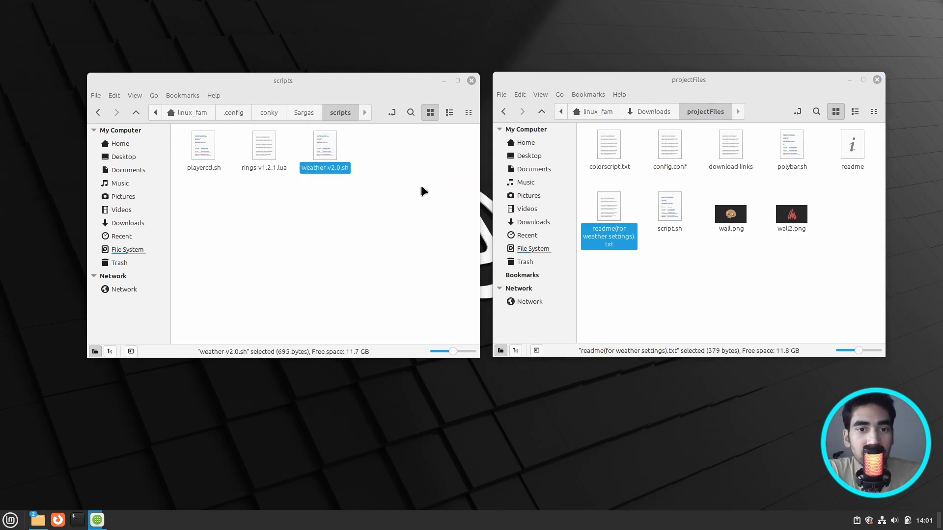
left_click_drag(218, 32, 375, 30)
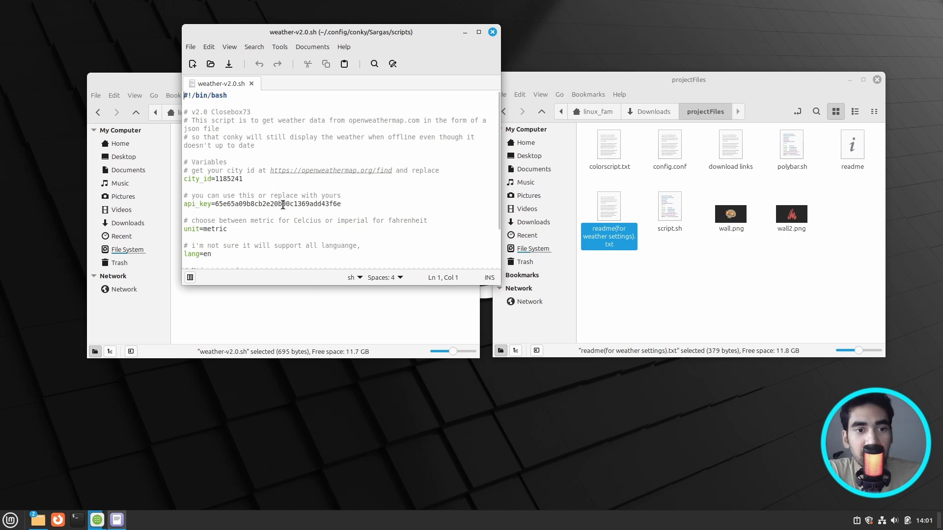
left_click_drag(431, 38, 397, 100)
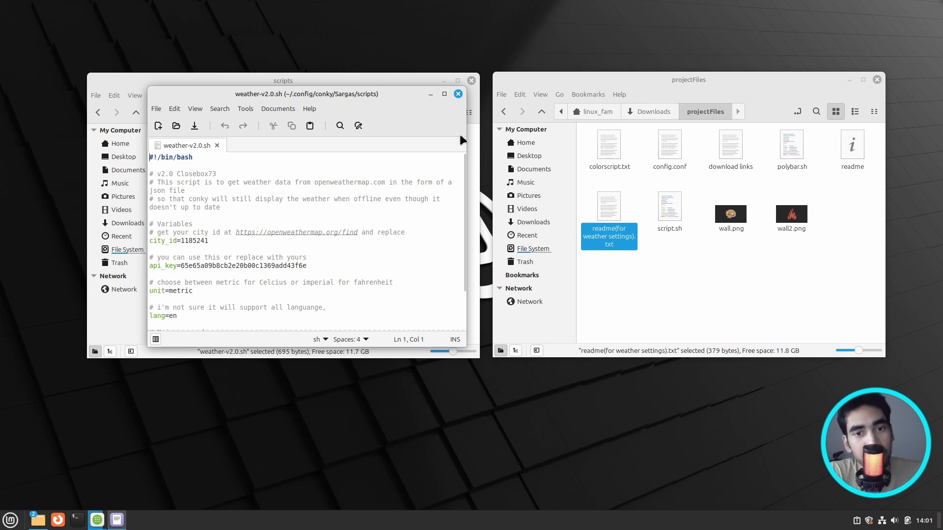
left_click(458, 94)
left_click(429, 216)
left_click(587, 231)
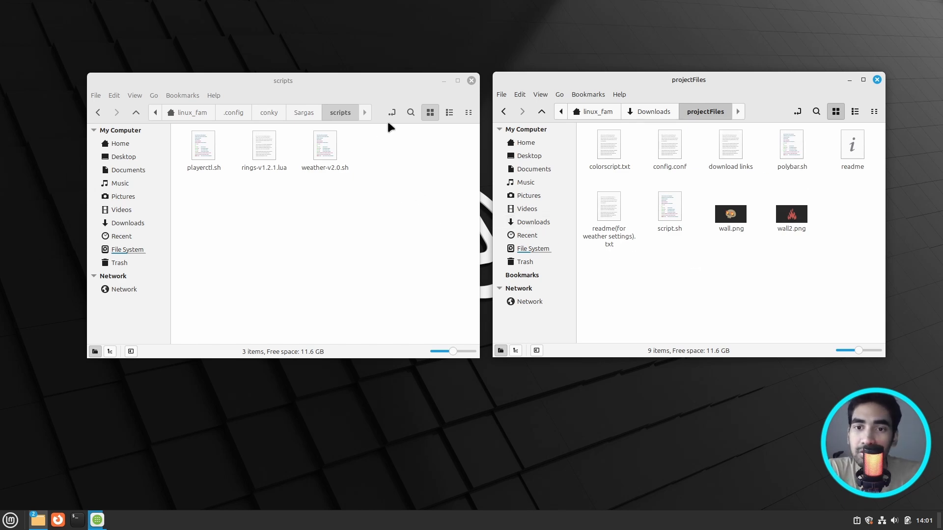
- Go back from the Sargas scripts folder to .config and close that file manager window
left_click(100, 114)
left_click(98, 113)
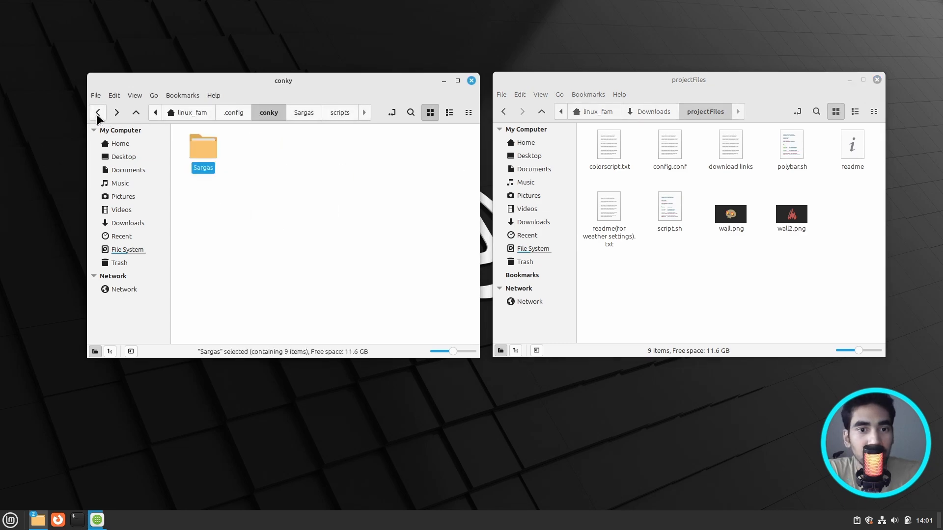
left_click(98, 114)
left_click(413, 250)
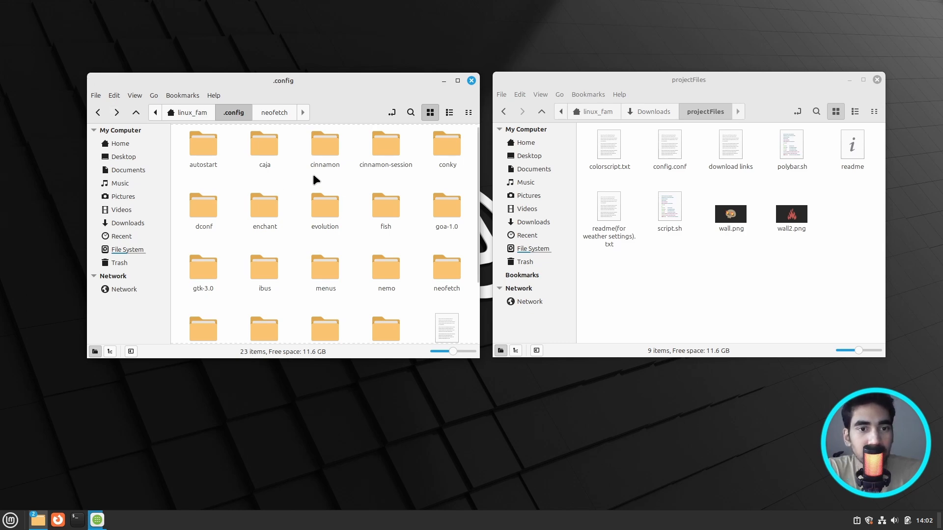
left_click(470, 80)
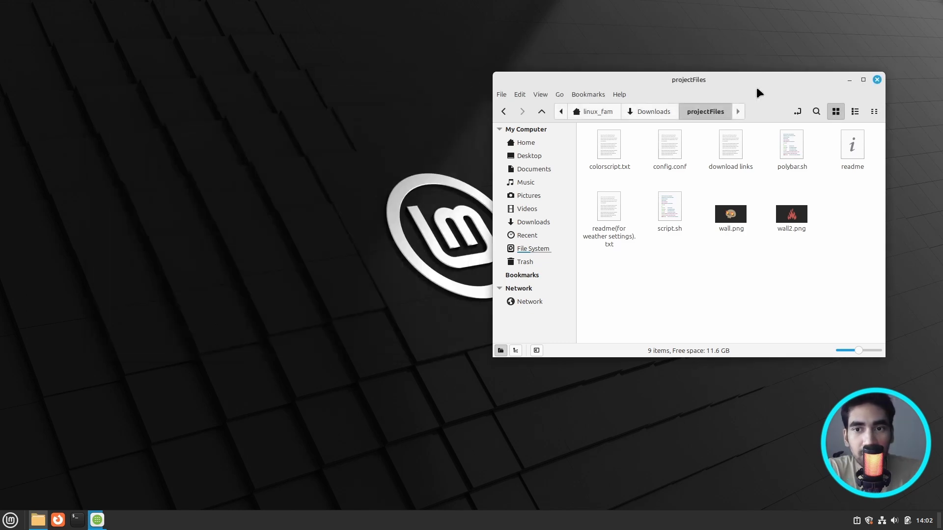
- Set wall.png from the projectFiles folder as the desktop wallpaper
left_click_drag(757, 90, 554, 116)
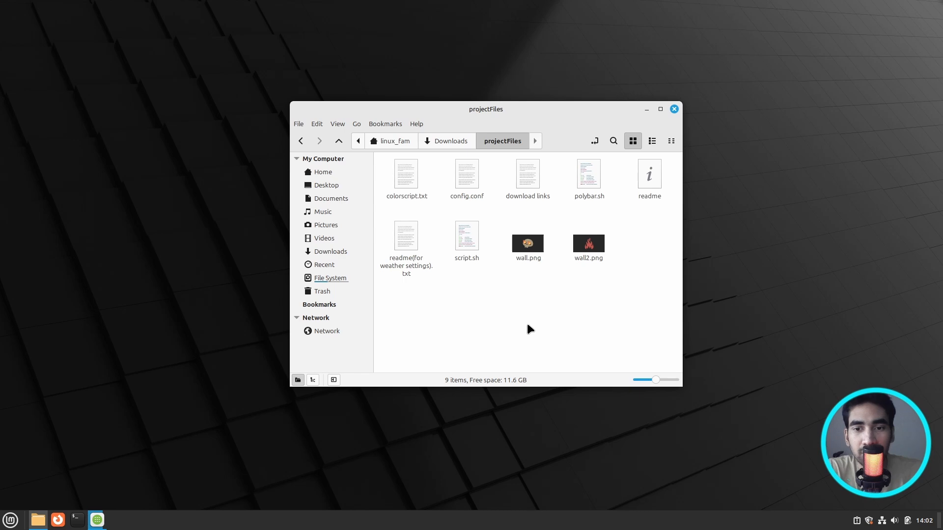
right_click(535, 246)
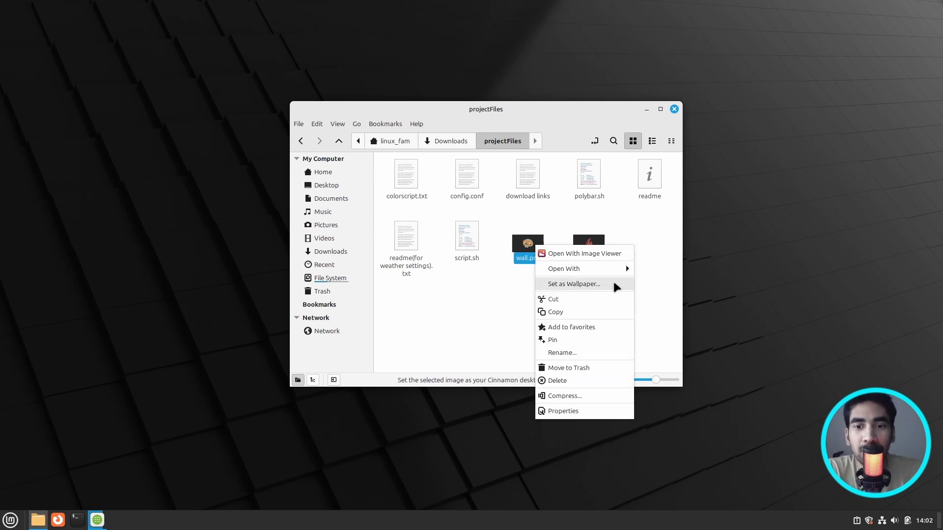
left_click(615, 284)
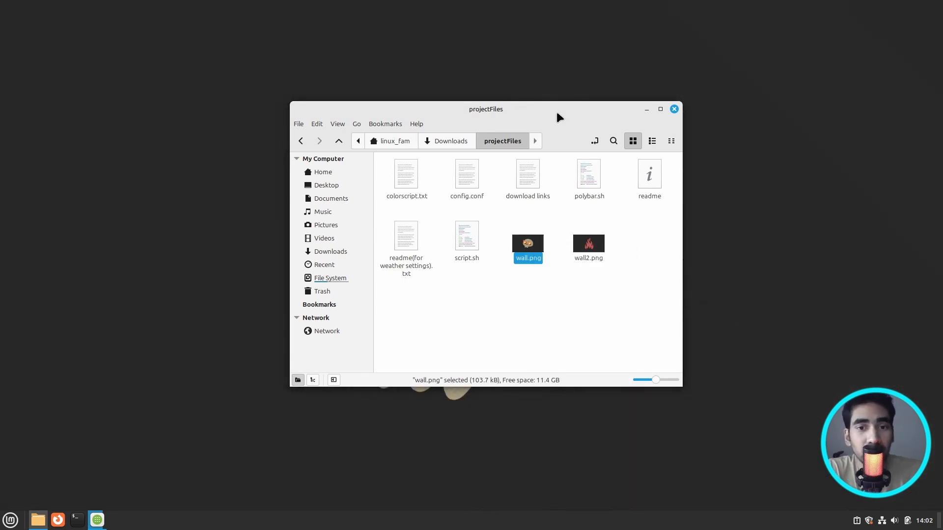
- Try wall2.png as the desktop wallpaper, and switch back to wall.png
left_click_drag(557, 113, 457, 141)
right_click(475, 222)
left_click(517, 257)
right_click(452, 212)
left_click(491, 252)
left_click(465, 314)
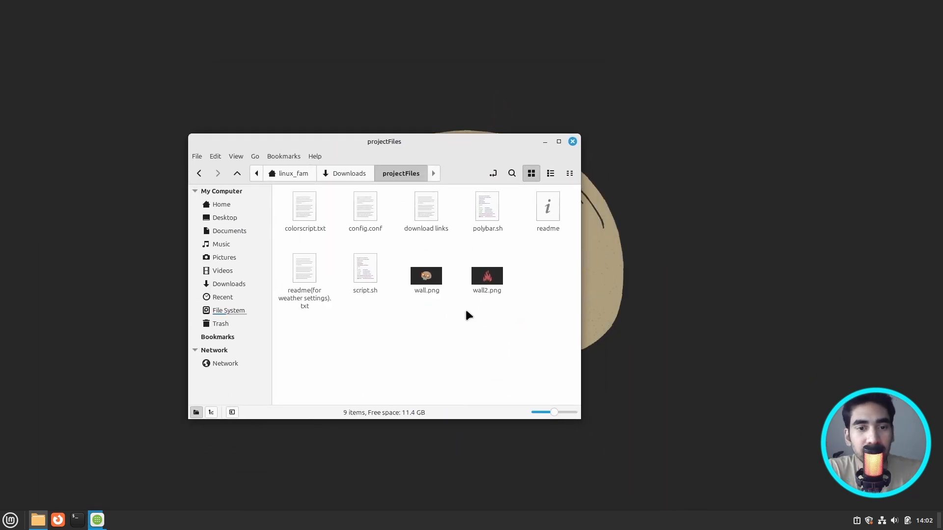
- Check the Fonts installation progress in Software Manager, minimize it and clear the projectFiles window from the desktop
left_click_drag(519, 141, 257, 133)
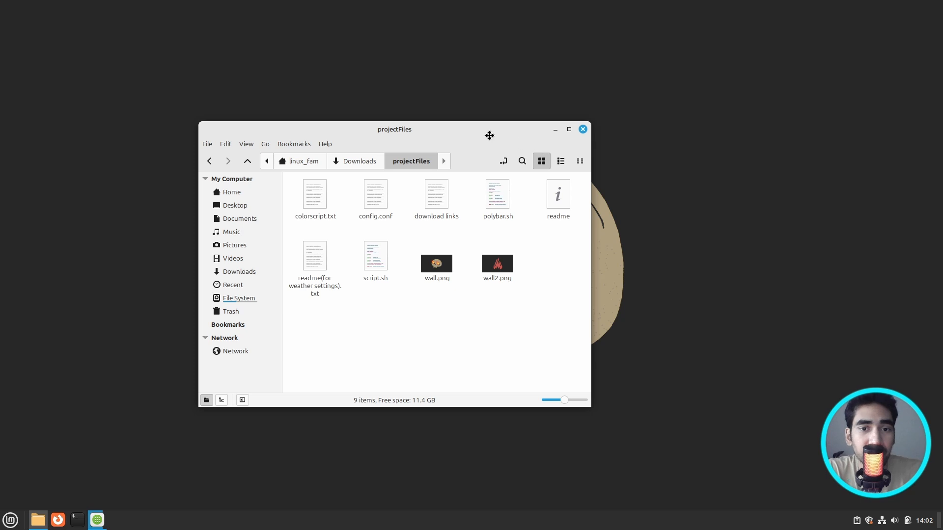
left_click_drag(490, 136, 517, 113)
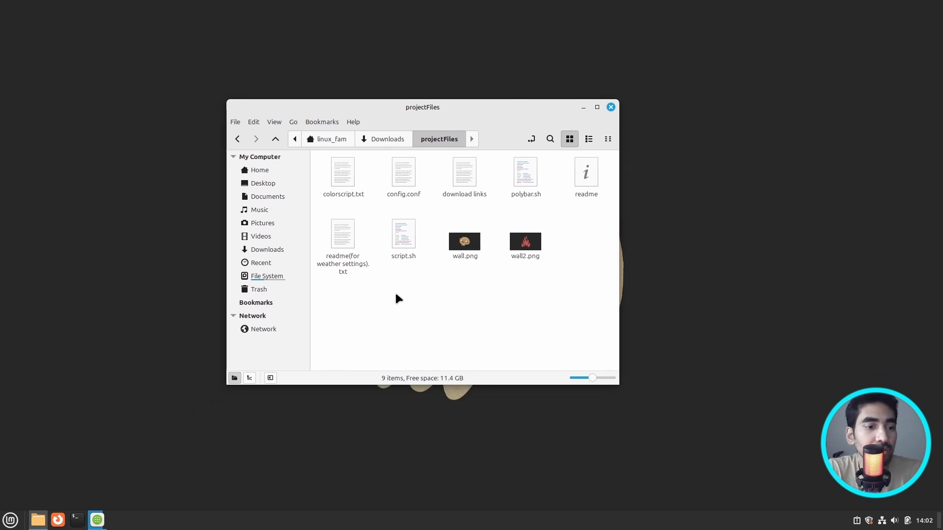
left_click(98, 520)
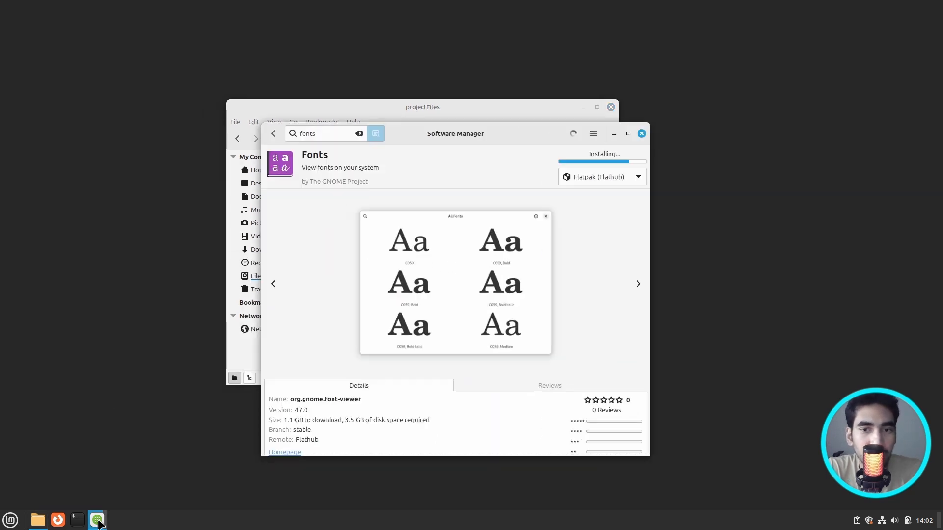
left_click(613, 134)
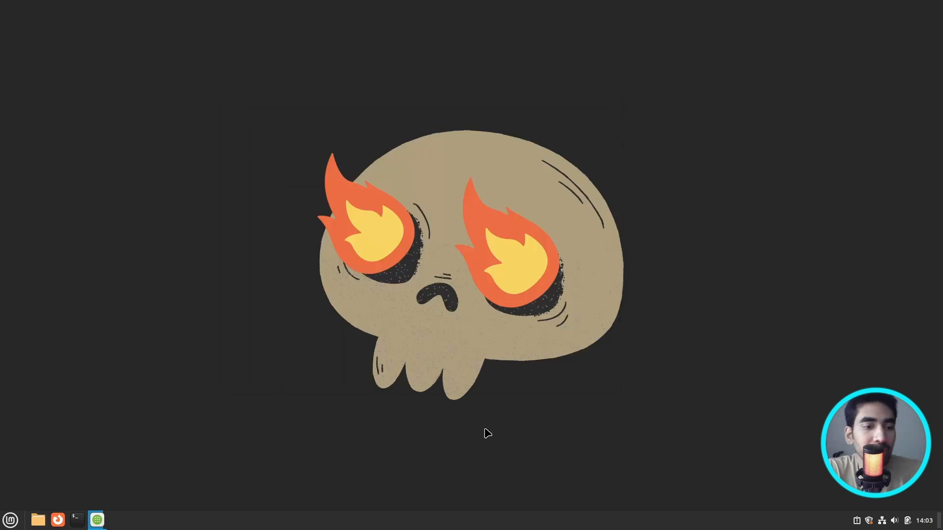
- Move the Cinnamon panel from the bottom to the right edge of the desktop
right_click(514, 525)
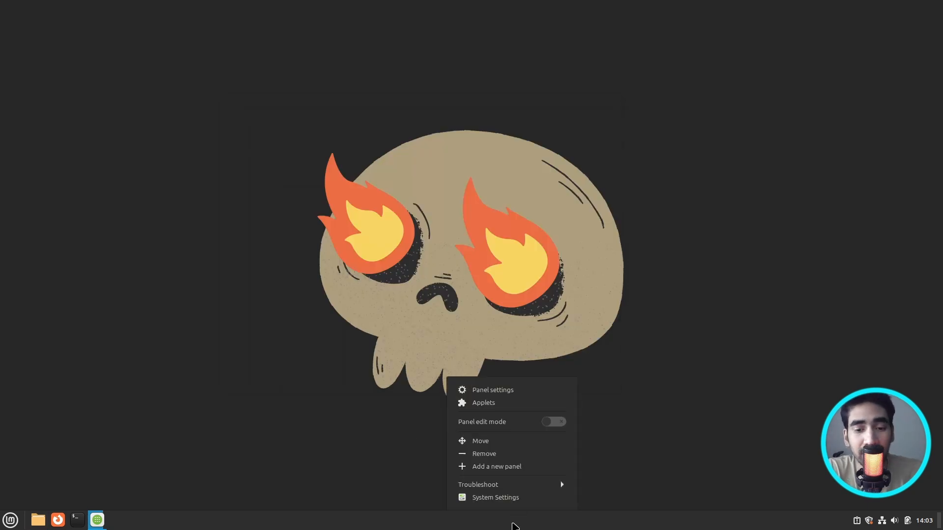
left_click(496, 442)
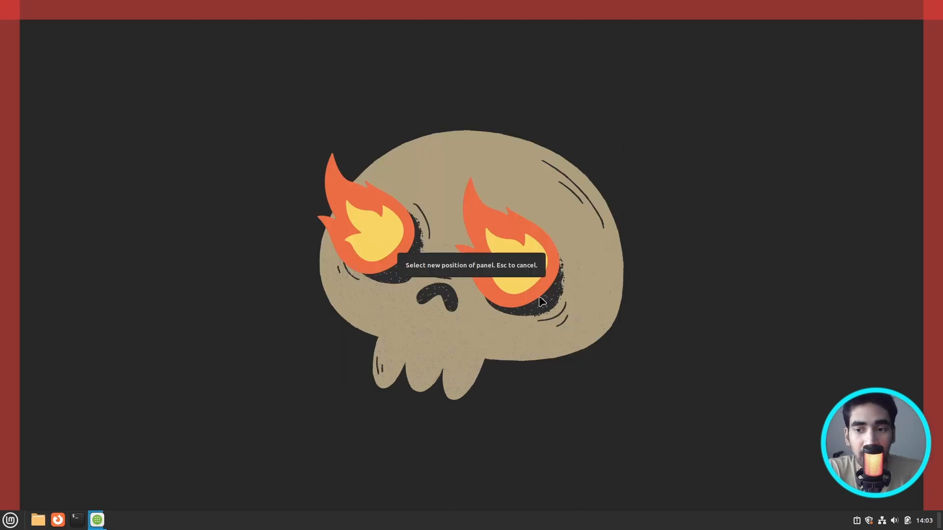
left_click(938, 216)
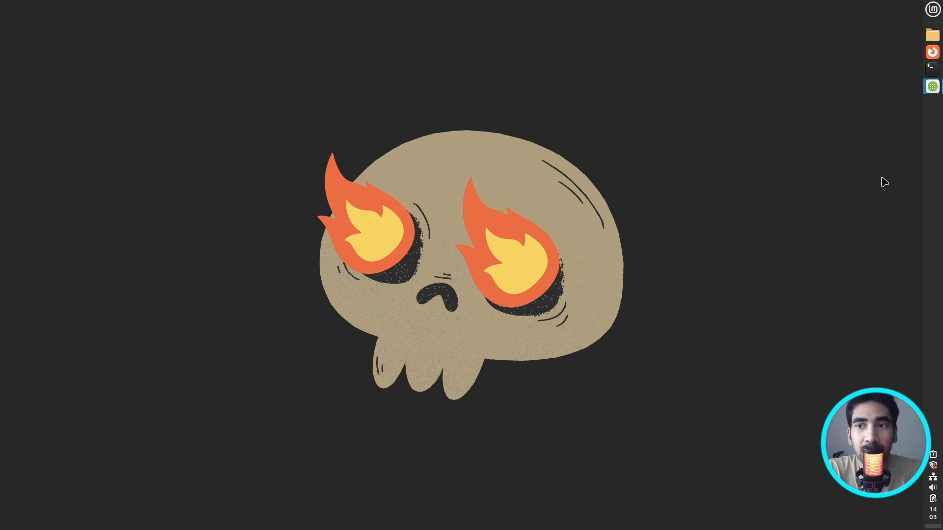
- Use panel edit mode to move the grouped application launchers to the panel's centre zone, and turn edit mode off
right_click(941, 203)
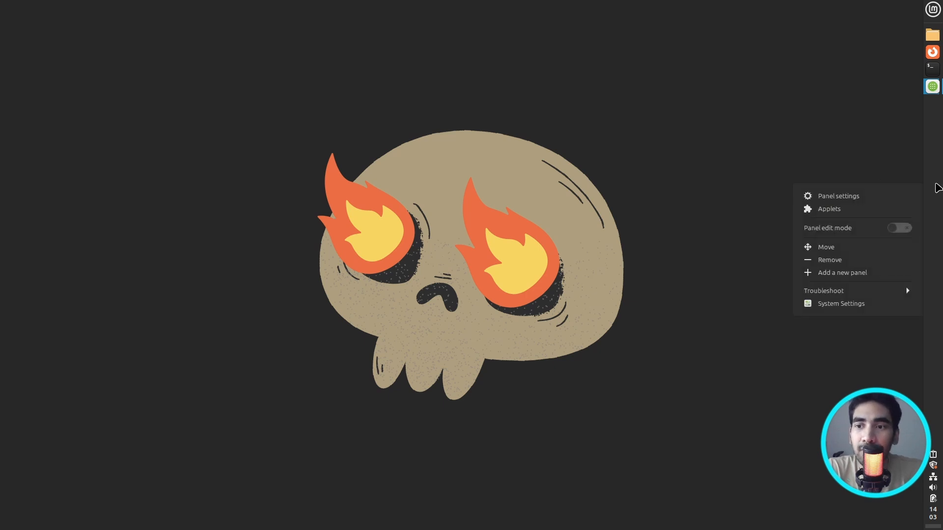
left_click(903, 230)
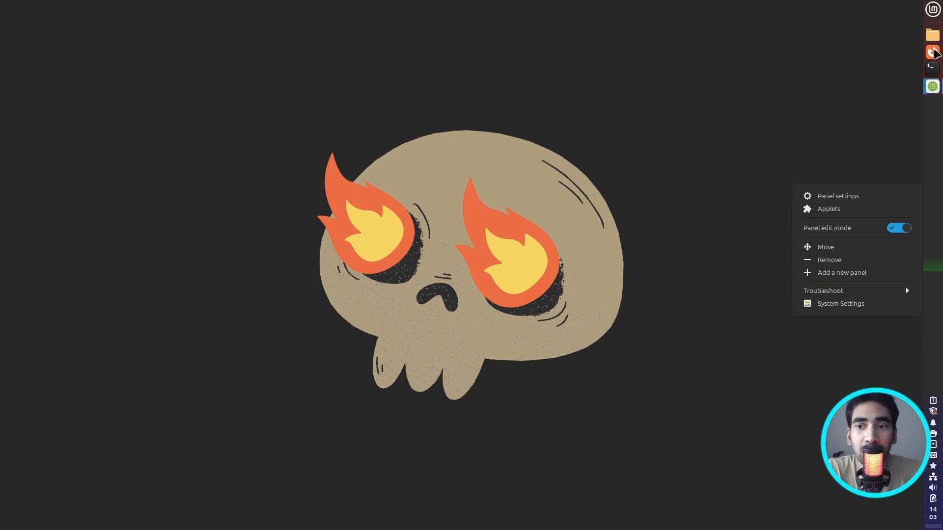
left_click_drag(935, 54, 934, 264)
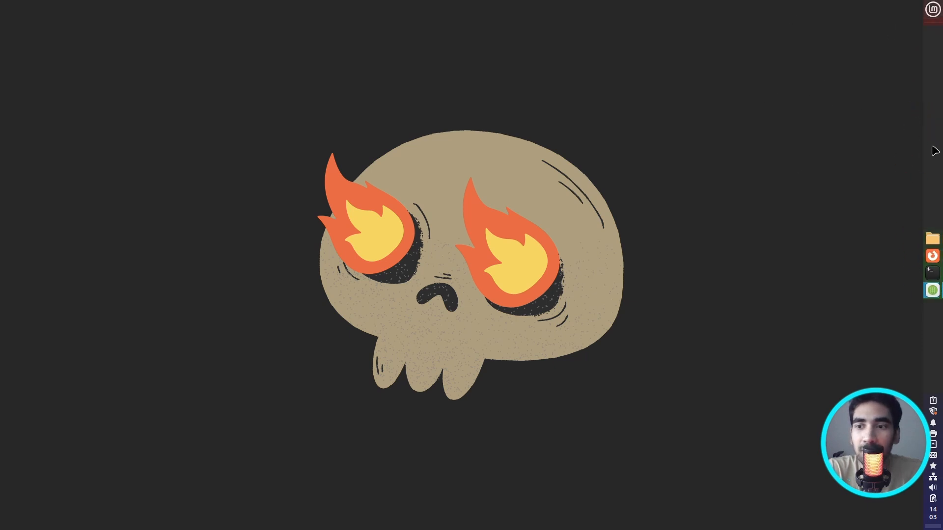
right_click(931, 316)
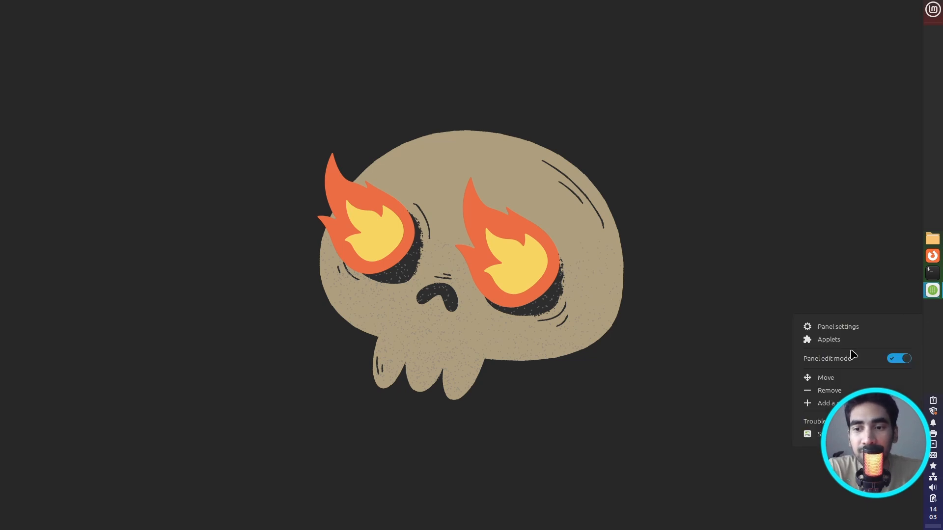
left_click(902, 361)
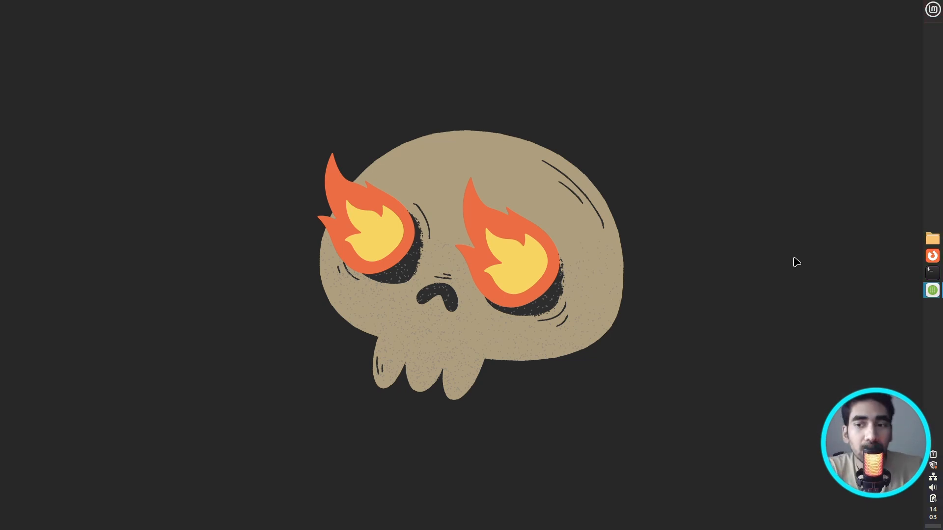
- Search the installed applications for "conk" and launch Conky Manager
left_click(932, 9)
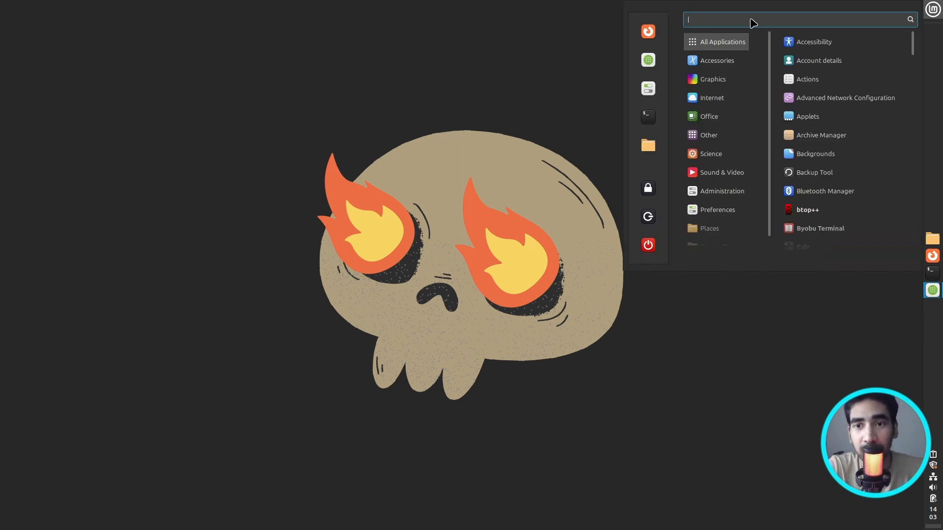
type("conk")
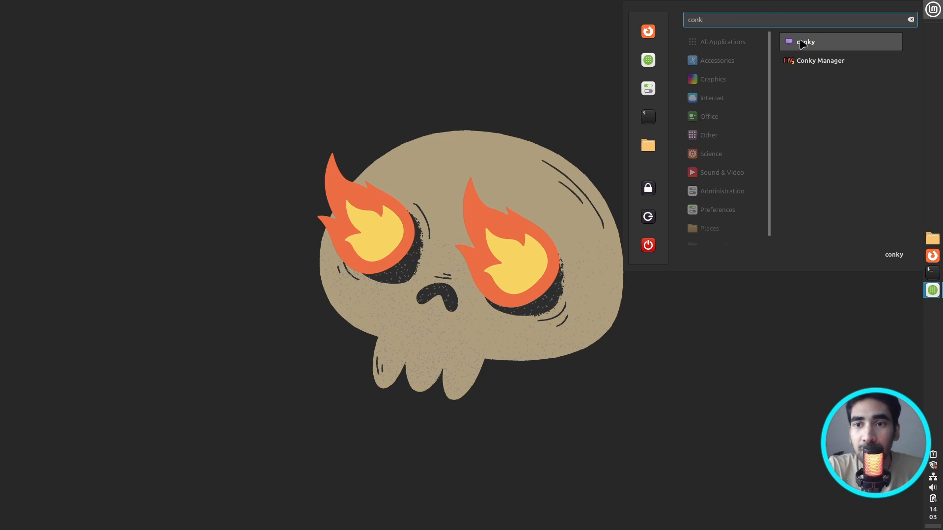
left_click(835, 61)
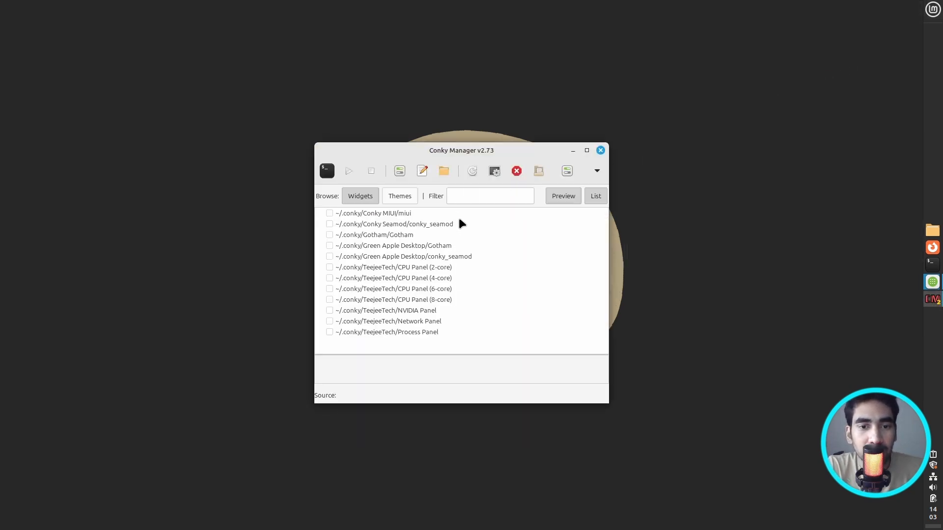
left_click(596, 175)
left_click(597, 177)
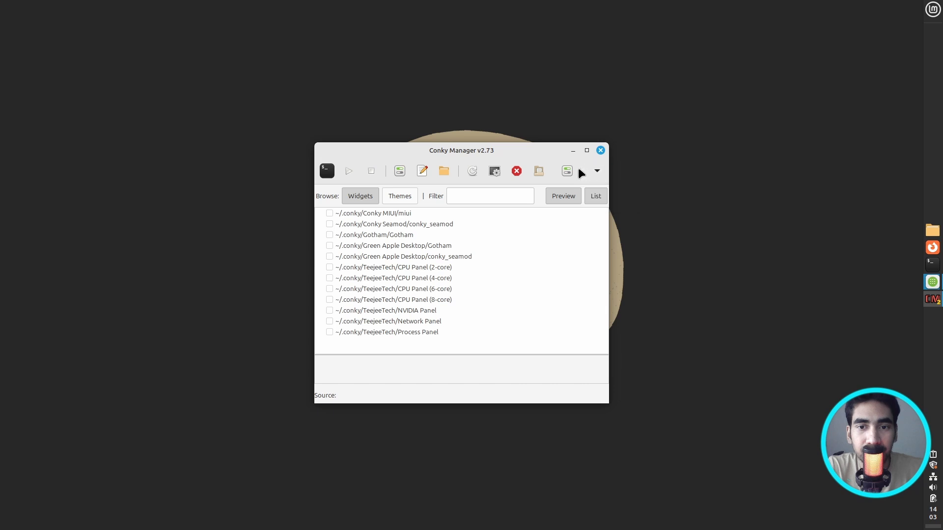
- Enable running Conky at system startup in the Conky Manager application settings
left_click(565, 172)
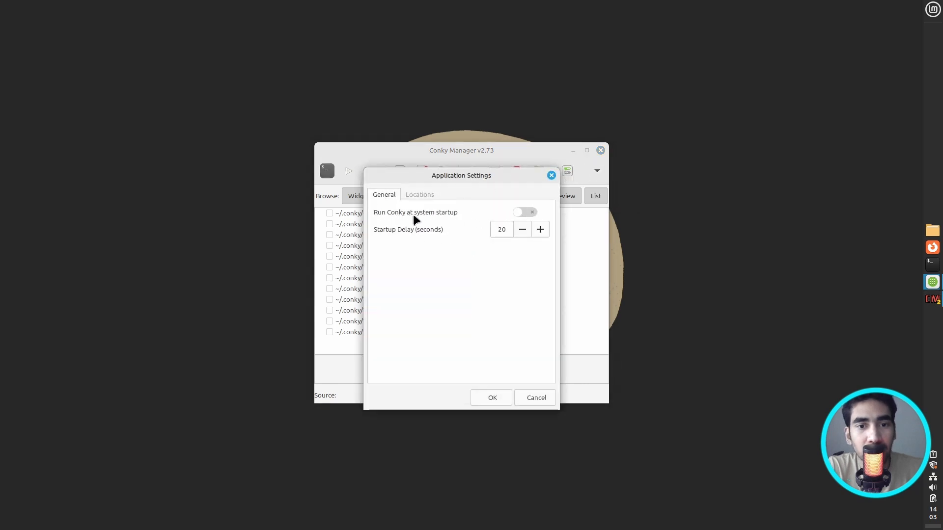
left_click(522, 214)
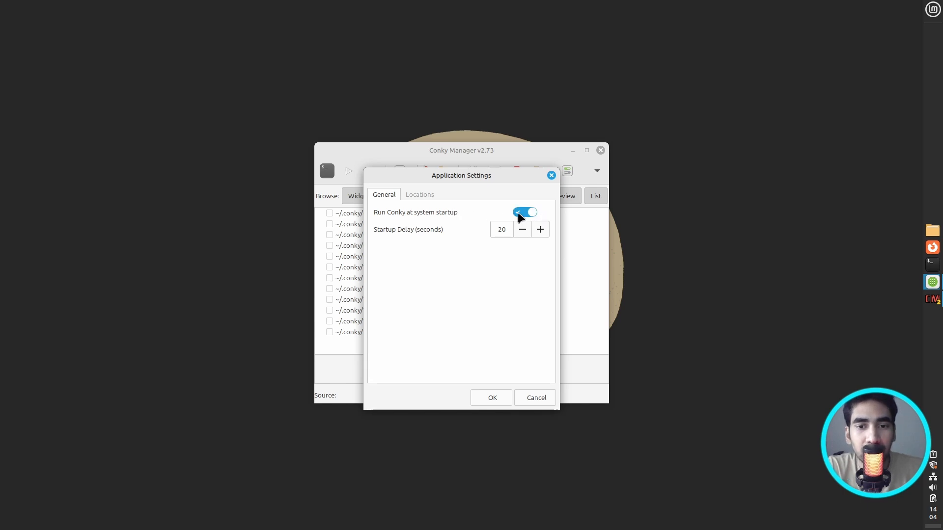
- Show hidden files and add the ~/.config/conky folder as an additional Conky theme location, and accept the settings
left_click(420, 195)
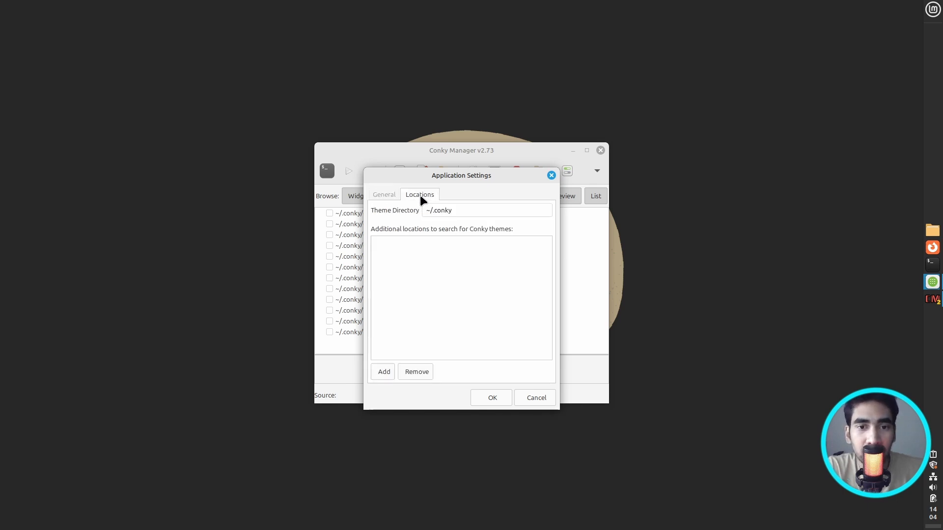
left_click(382, 372)
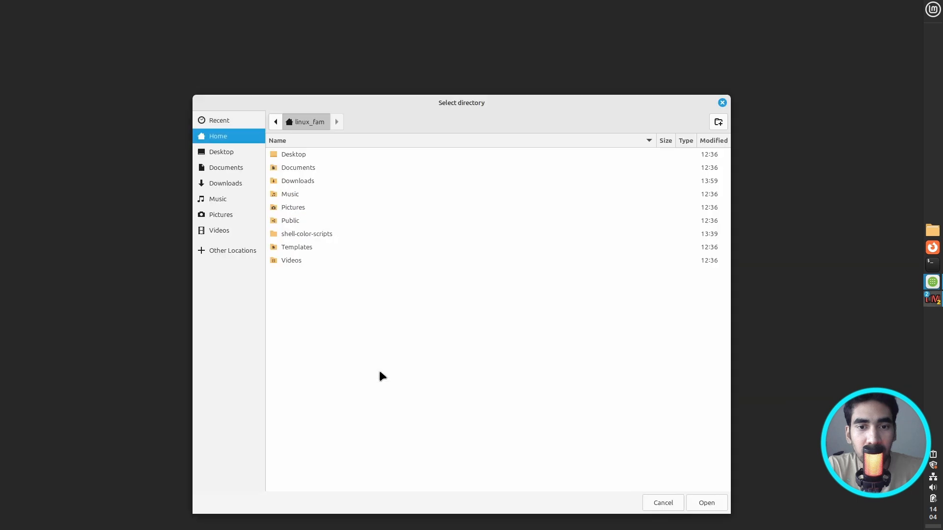
right_click(334, 285)
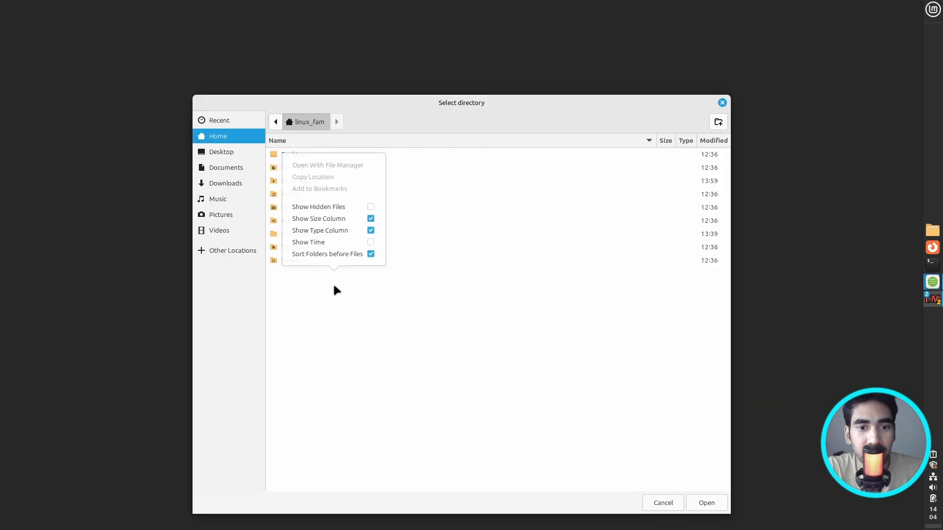
left_click(364, 206)
left_click(493, 166)
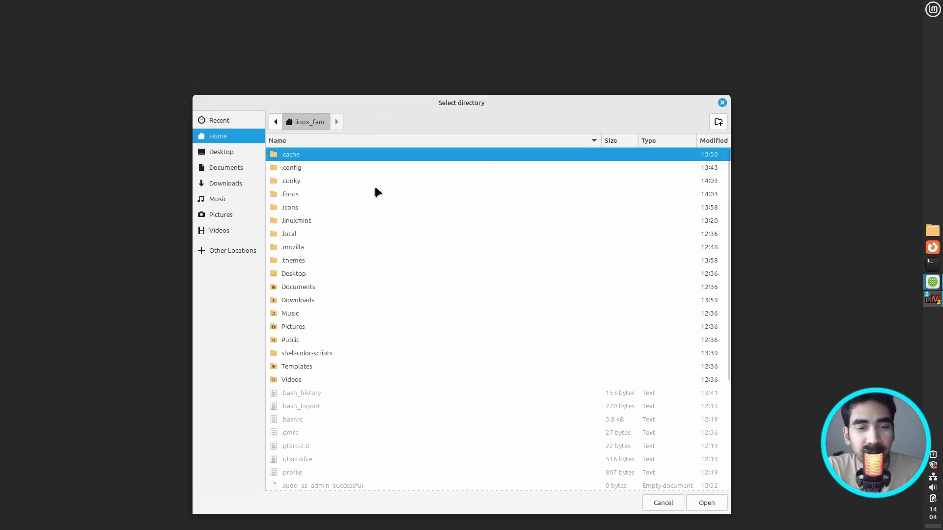
double_click(309, 168)
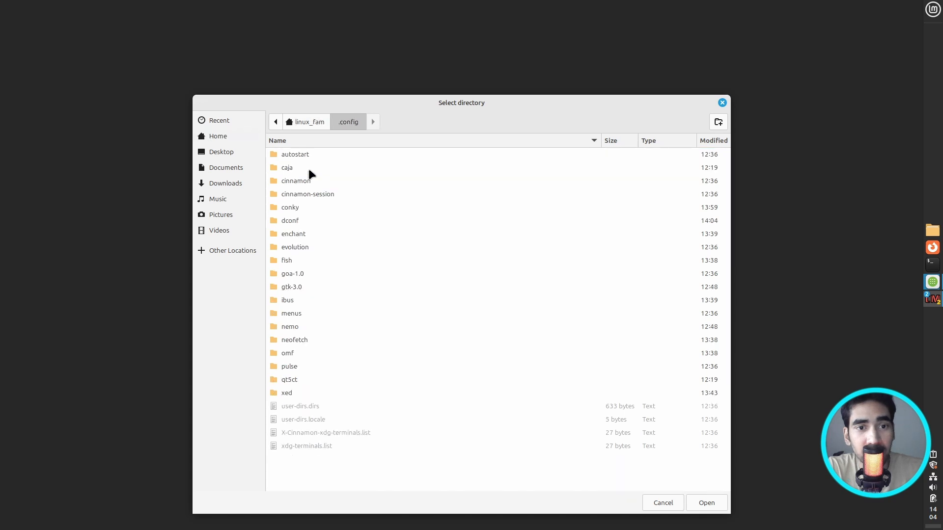
left_click(291, 211)
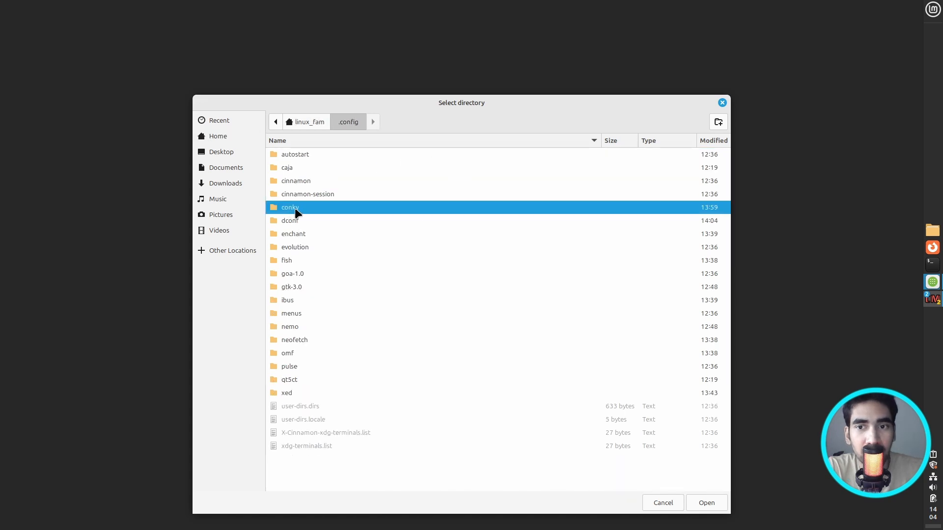
left_click(704, 506)
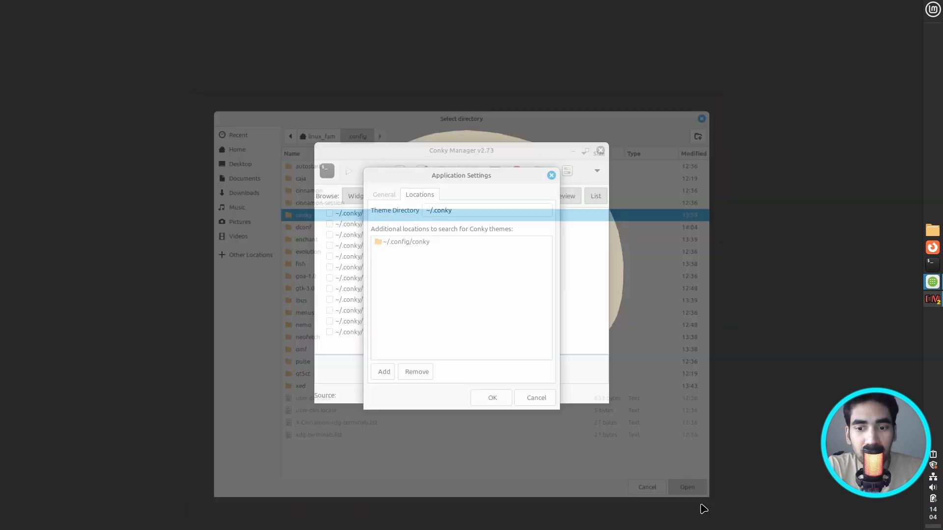
left_click(435, 246)
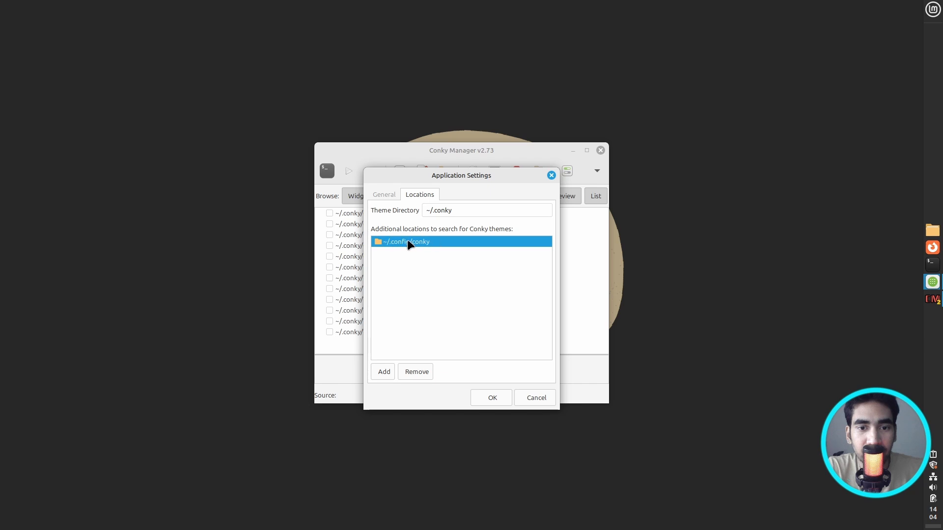
left_click(492, 397)
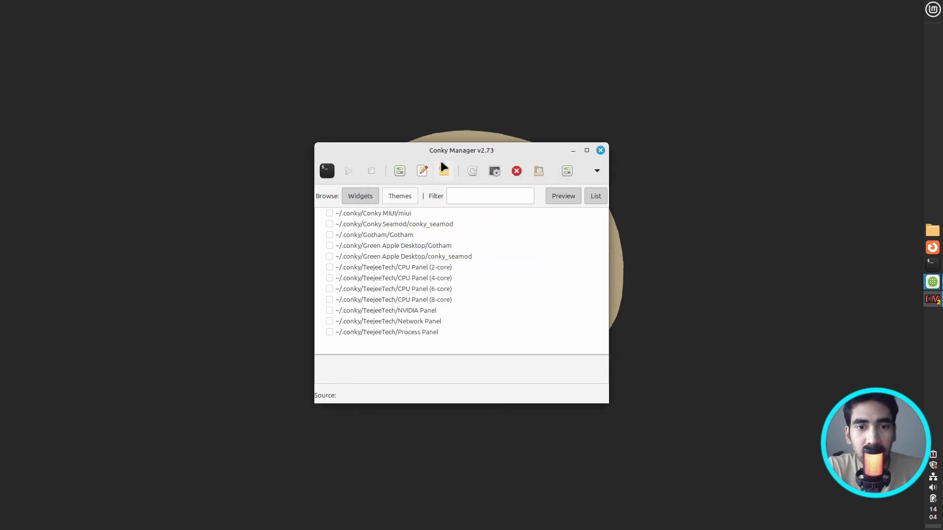
- Refresh the widget list, enable the ~/.config/conky/Sargas/Sargas.conf widget and close Conky Manager
left_click(473, 172)
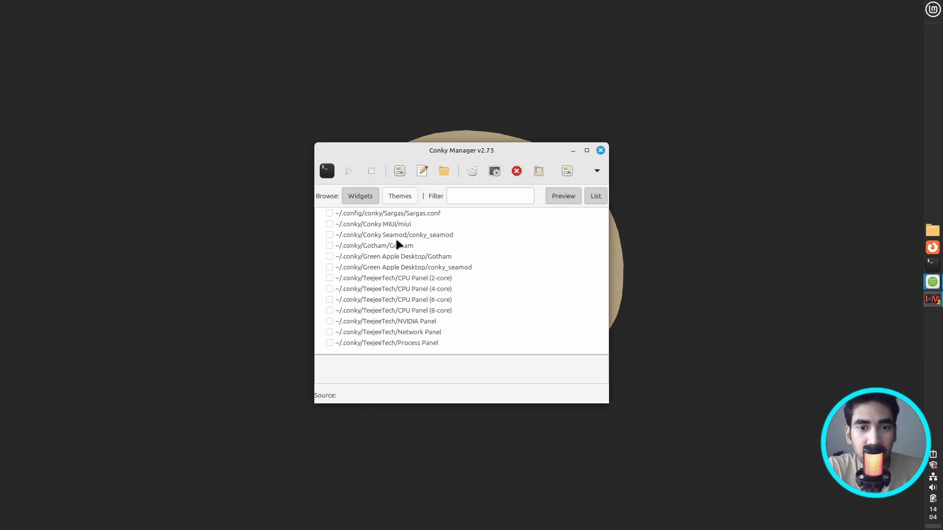
left_click(330, 213)
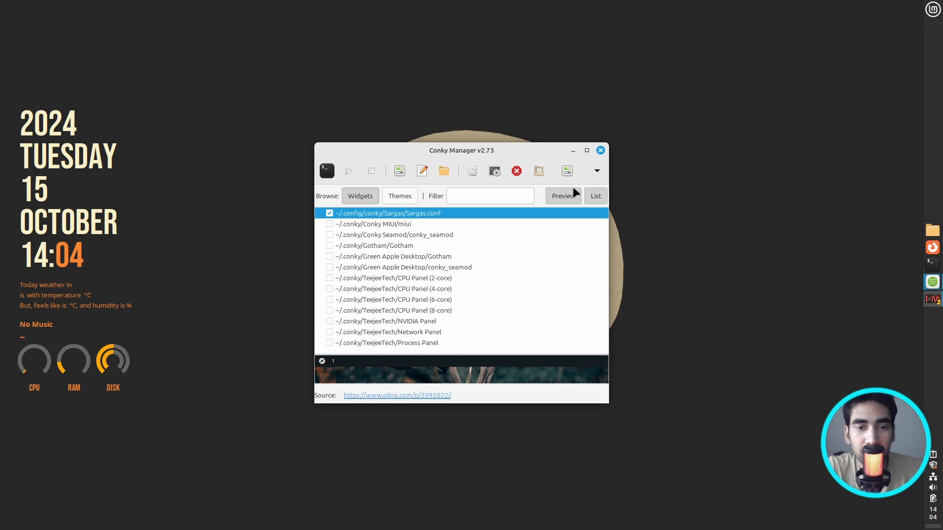
left_click(599, 150)
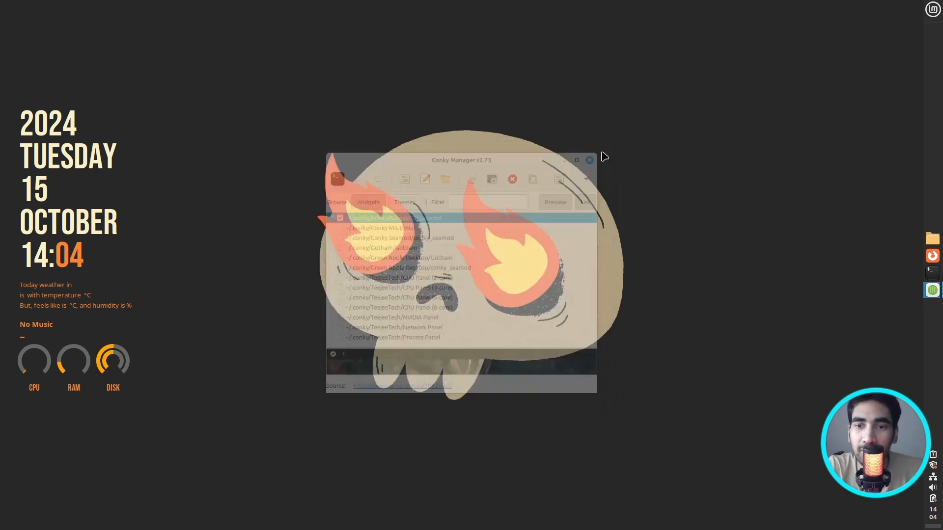
- Check the installation progress of the Fonts app in Software Manager and minimize its window
left_click(939, 292)
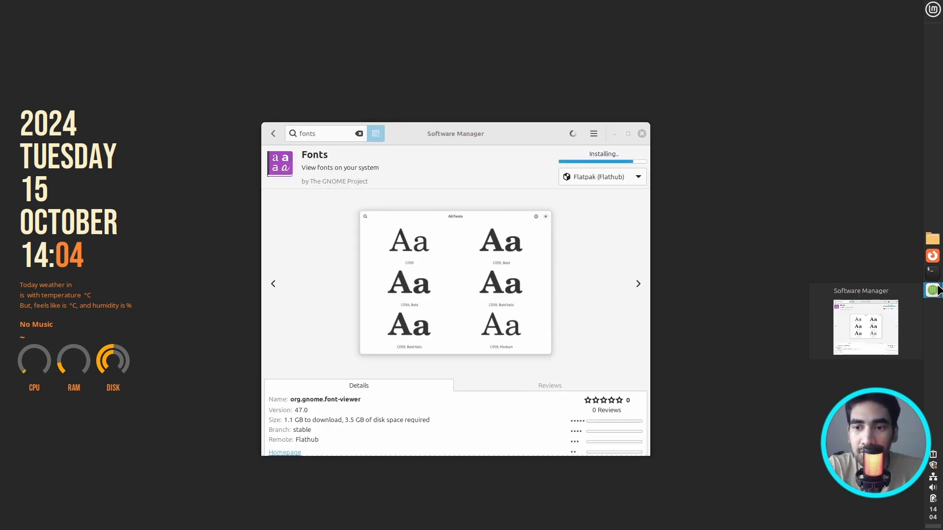
left_click(611, 133)
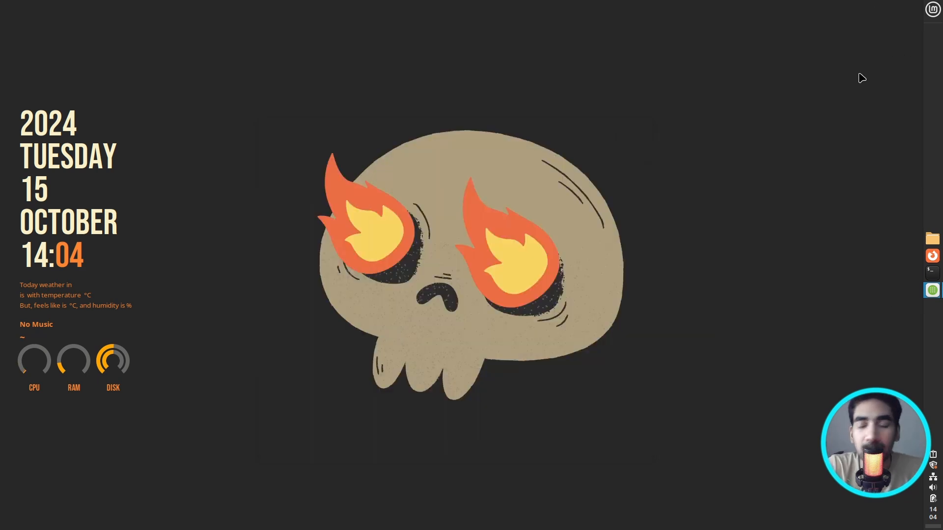
- Open the system's Themes settings and switch to the advanced settings
left_click(932, 10)
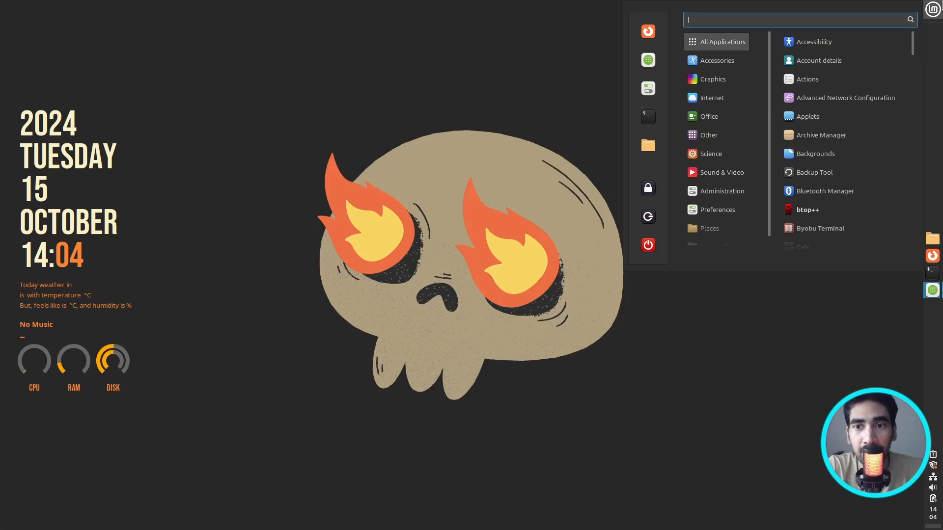
type("theme")
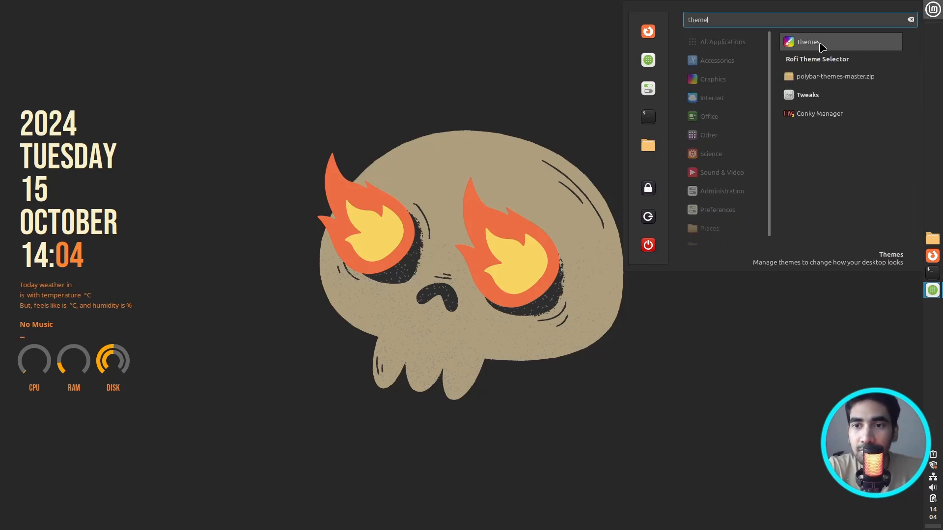
left_click(820, 45)
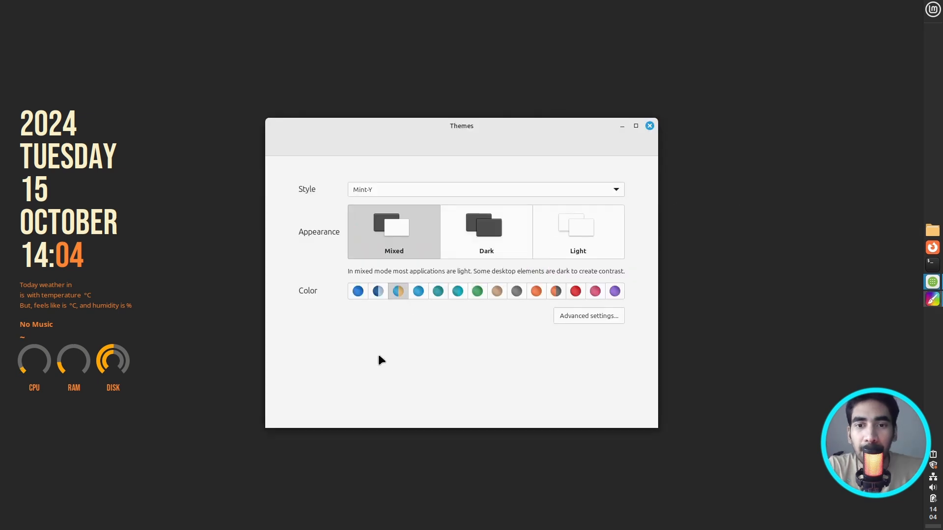
left_click(588, 316)
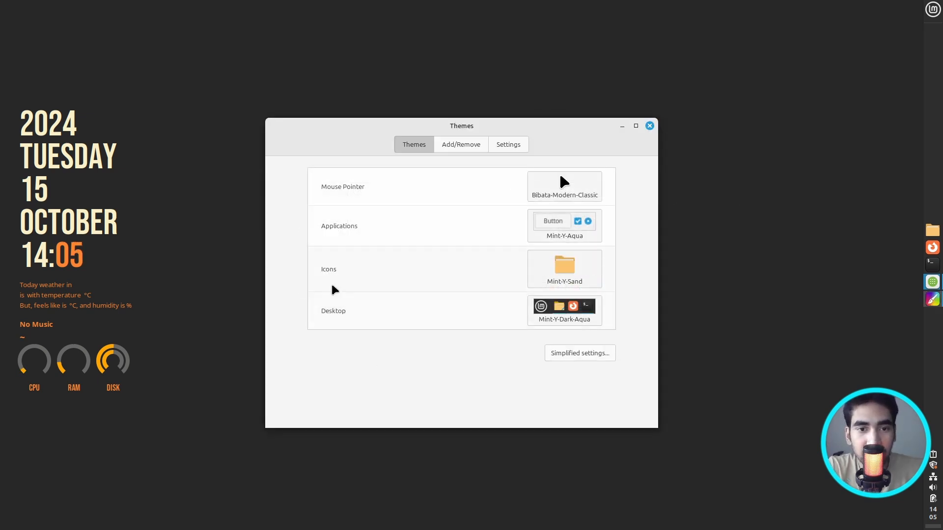
left_click_drag(579, 128, 571, 147)
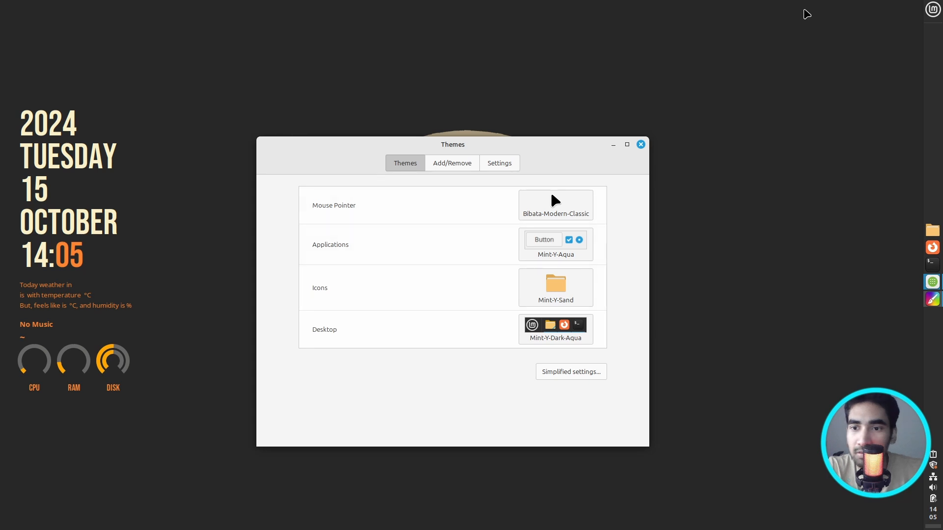
- Open the home folder and the Downloads folder in two file manager windows placed side by side
left_click(932, 230)
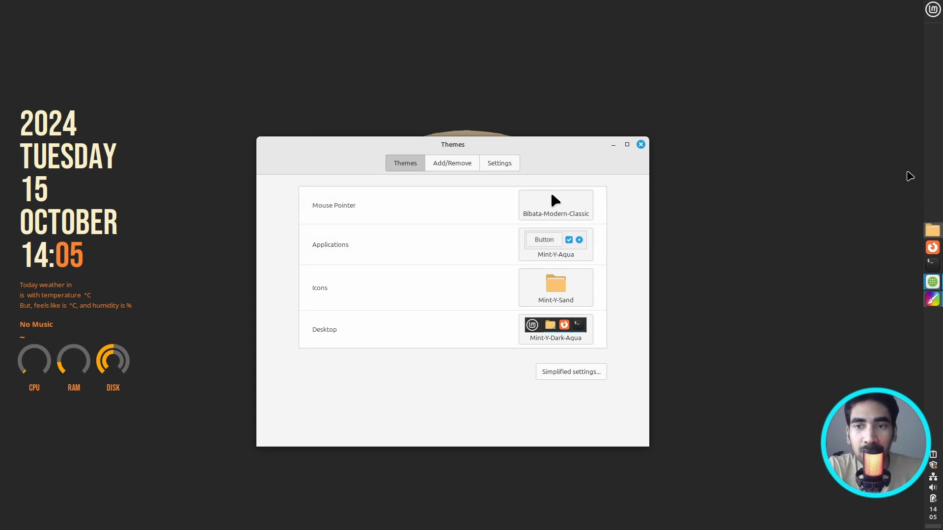
left_click_drag(350, 45, 380, 154)
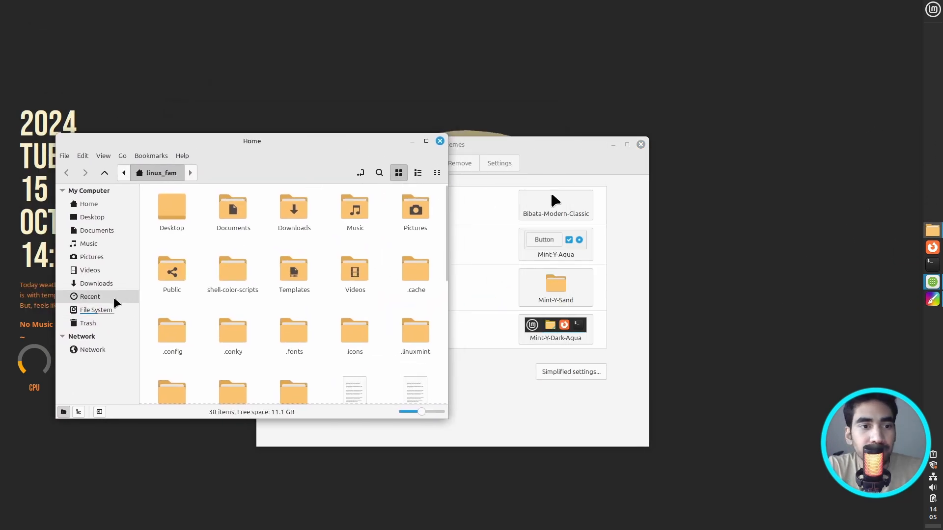
right_click(96, 284)
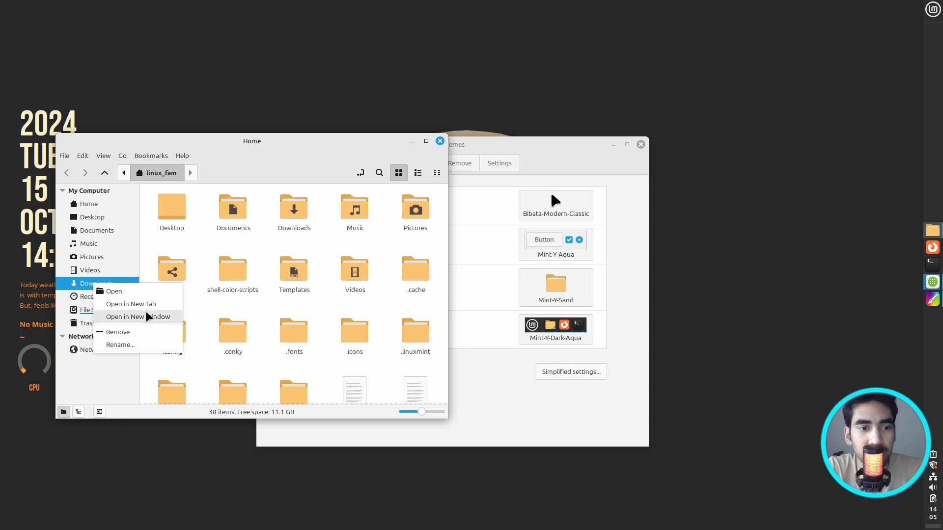
left_click(148, 317)
left_click_drag(252, 32, 663, 152)
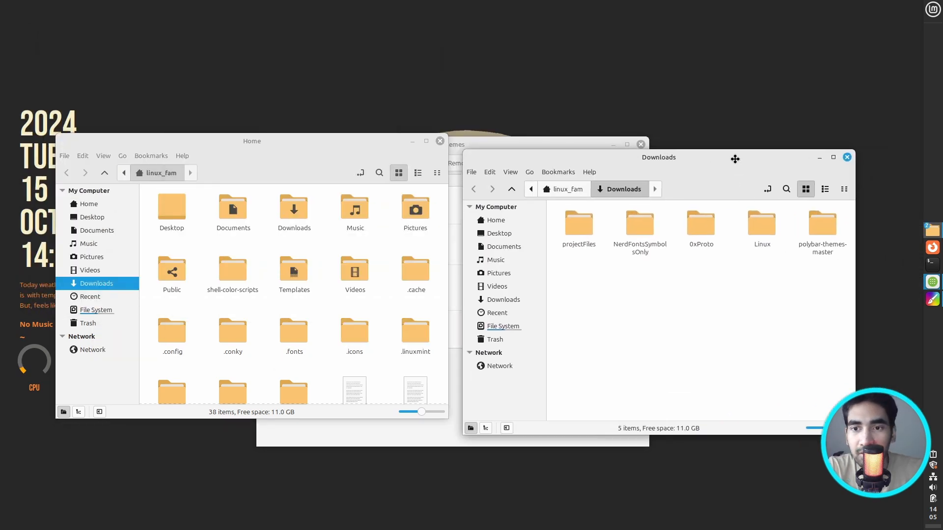
left_click_drag(734, 159, 736, 152)
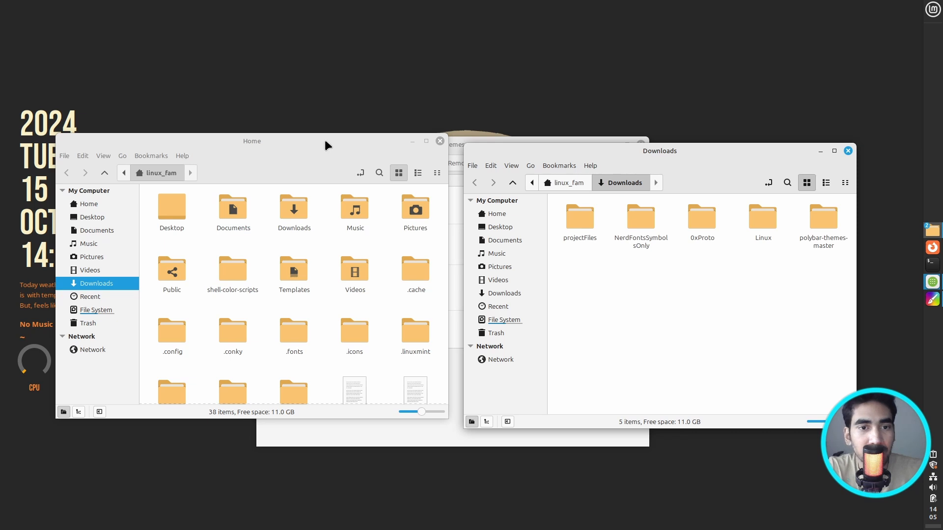
- Move all the Capitaine Cursors folders from the Linux folder in Downloads into the home folder's .icons folder
double_click(352, 332)
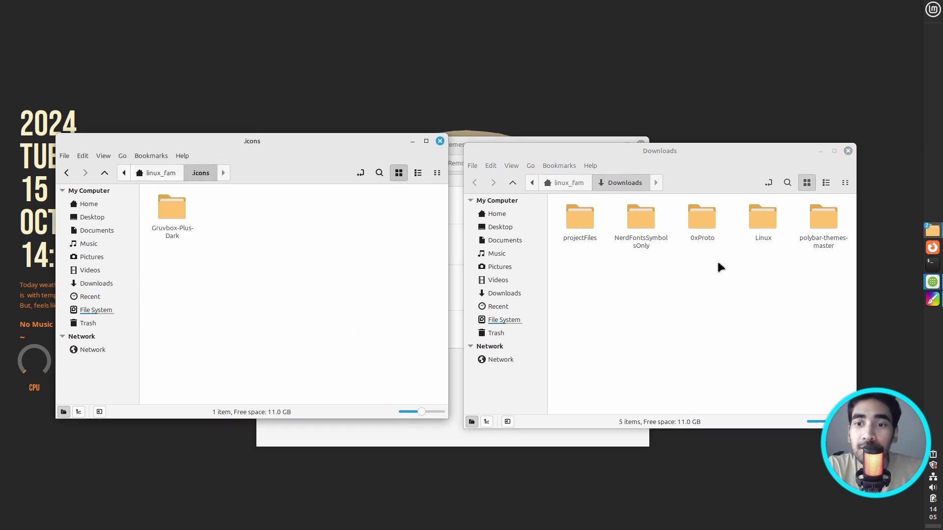
left_click(761, 223)
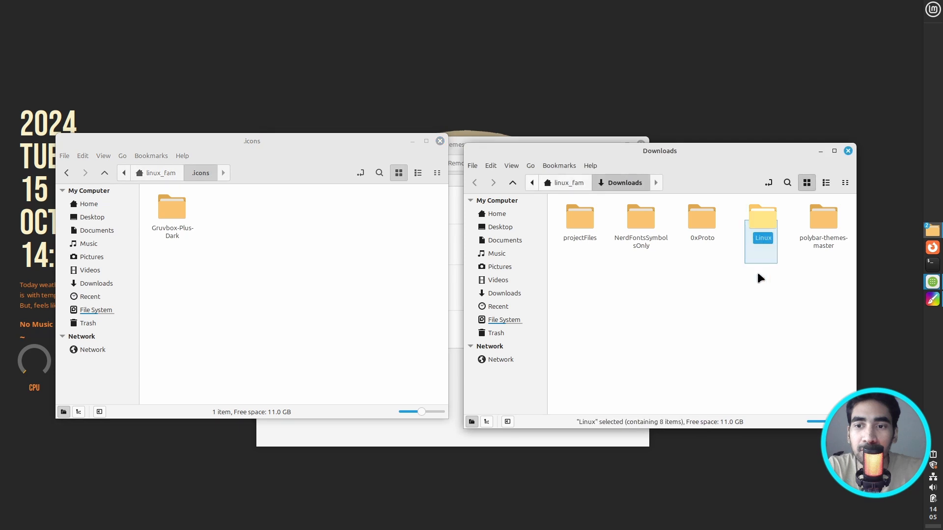
double_click(768, 219)
double_click(565, 210)
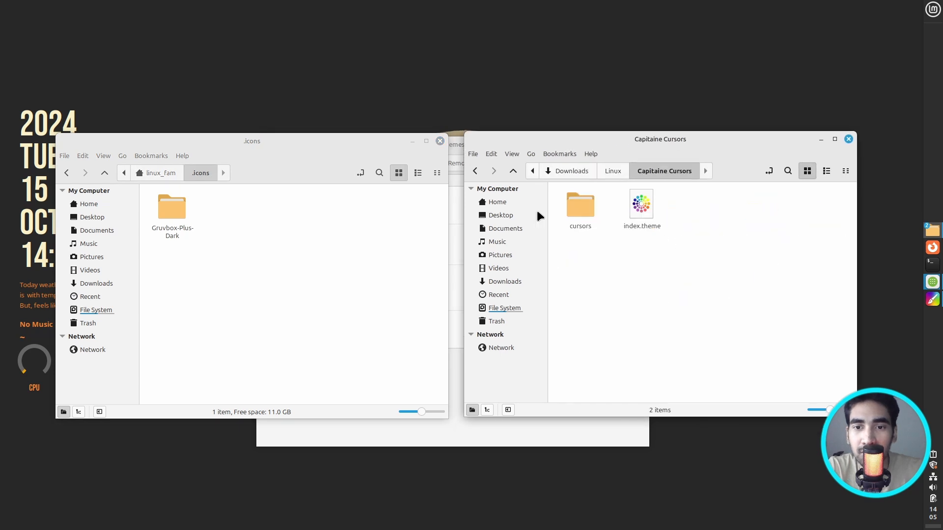
double_click(579, 204)
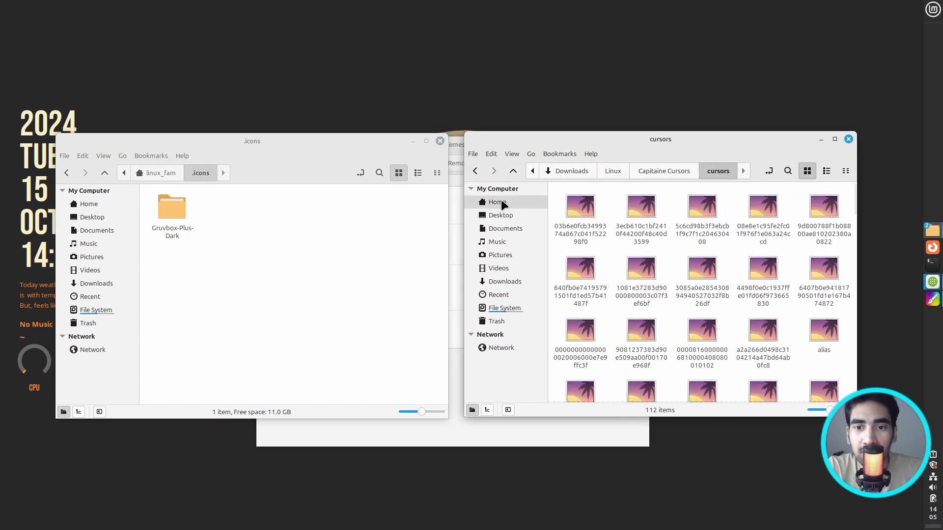
left_click(478, 170)
left_click(479, 170)
left_click_drag(553, 308, 819, 221)
left_click_drag(183, 287, 302, 278)
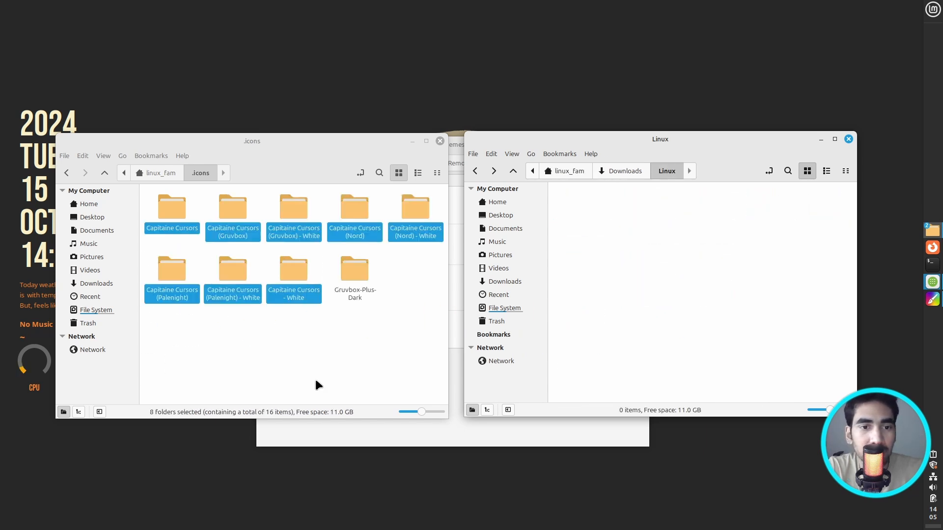
left_click(401, 338)
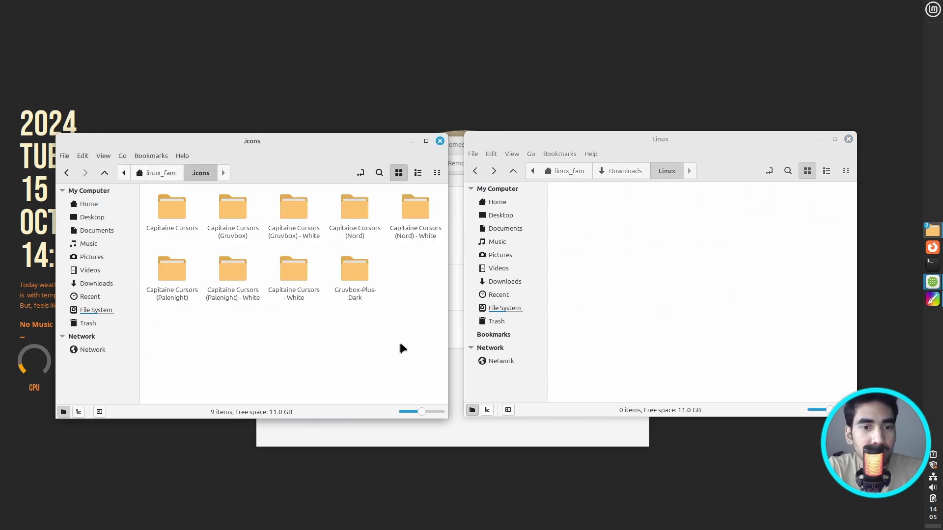
- Delete the emptied Linux folder from Downloads
left_click(481, 172)
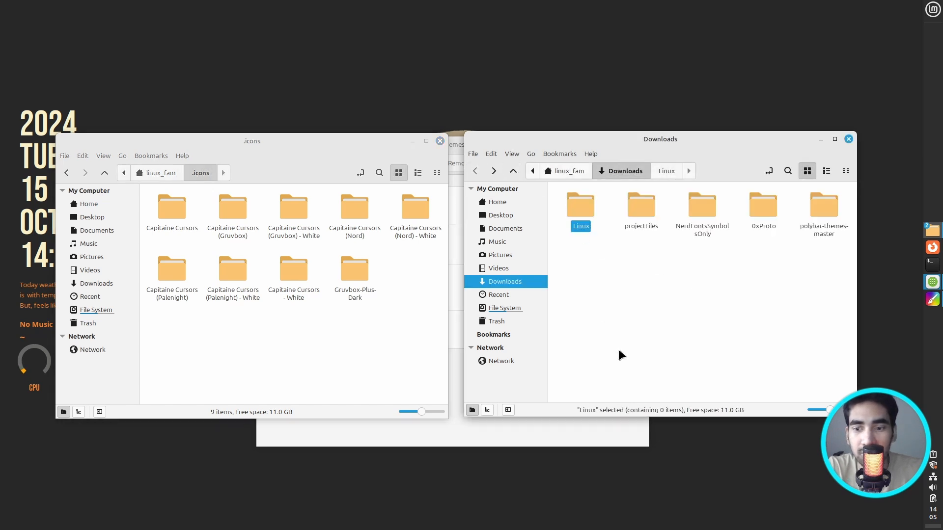
key("Delete")
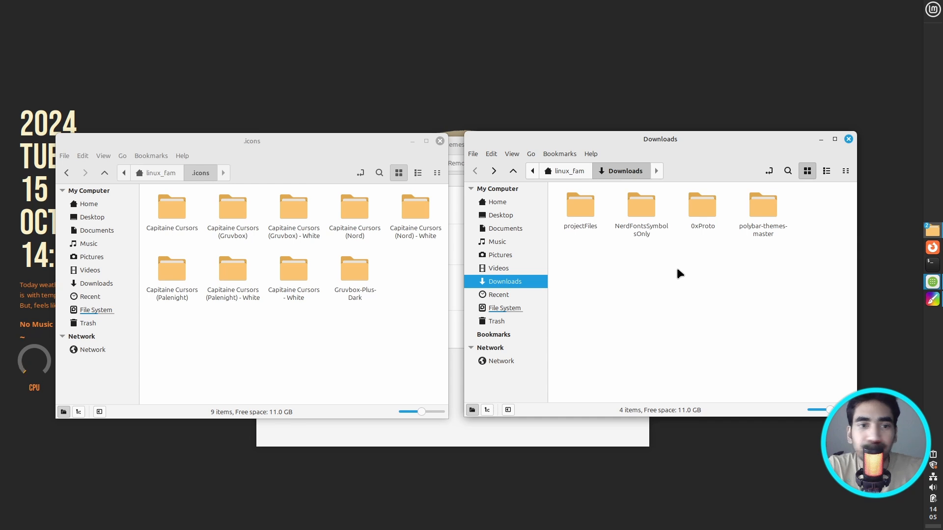
- Close the .icons window and bring the Themes settings window to the front
left_click(440, 142)
left_click(420, 152)
left_click_drag(421, 151, 411, 143)
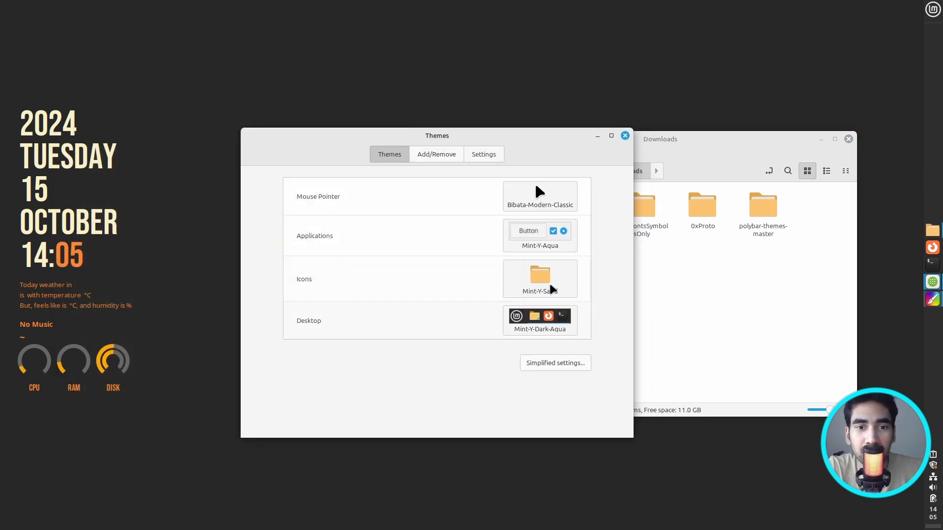
- Set the Applications theme to Gruvbox-Dark-Soft
left_click(557, 194)
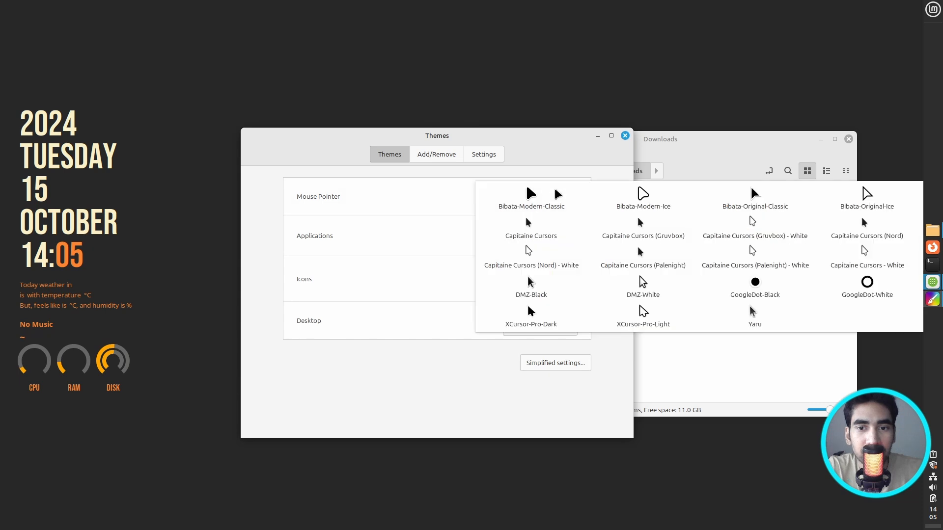
left_click(568, 158)
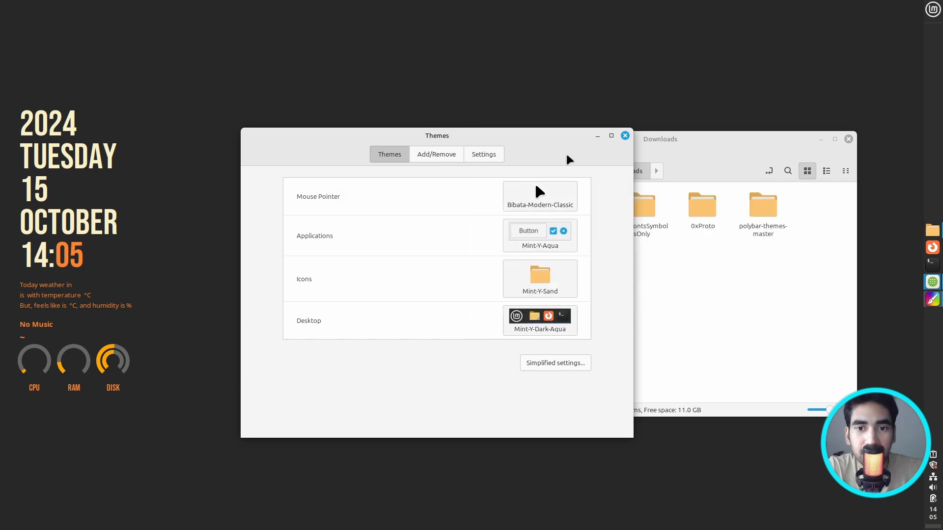
left_click(525, 244)
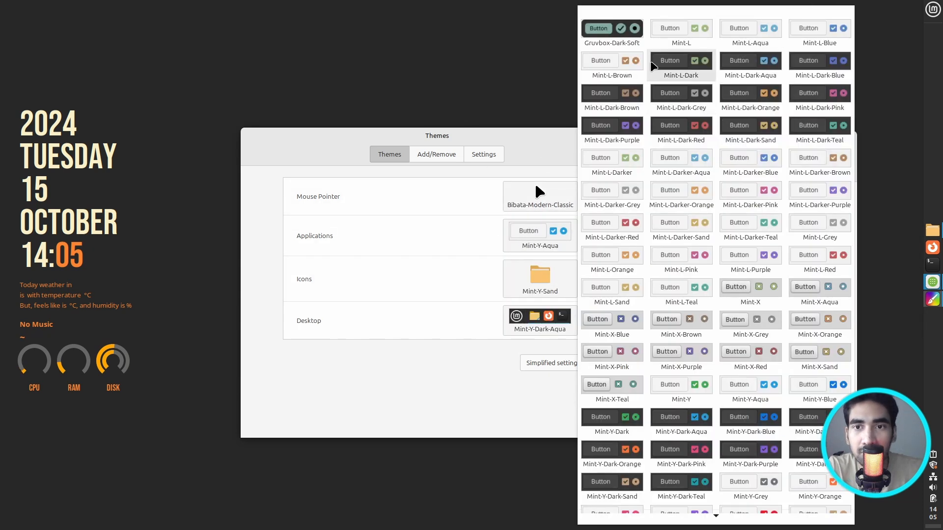
left_click(616, 37)
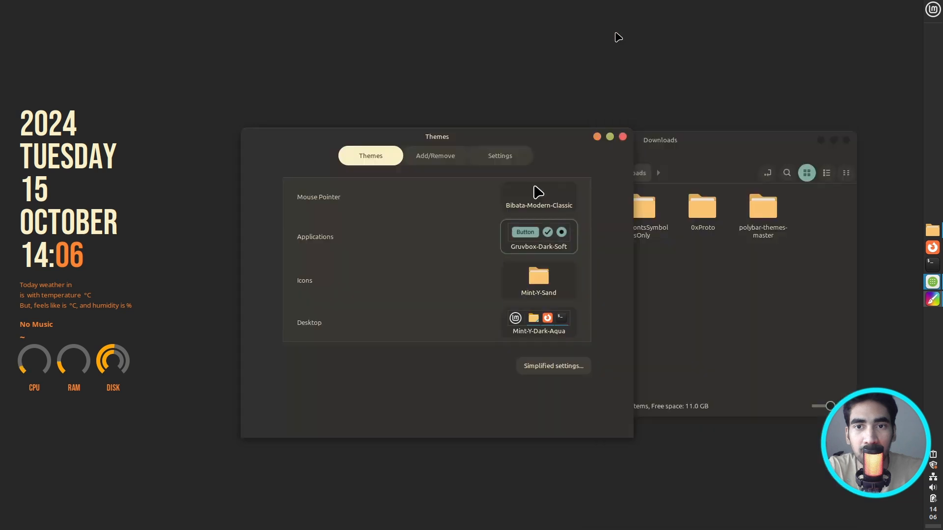
- Set the Icons theme to Gruvbox-Plus-Dark and check the new icons in the application launcher
left_click_drag(511, 131, 471, 112)
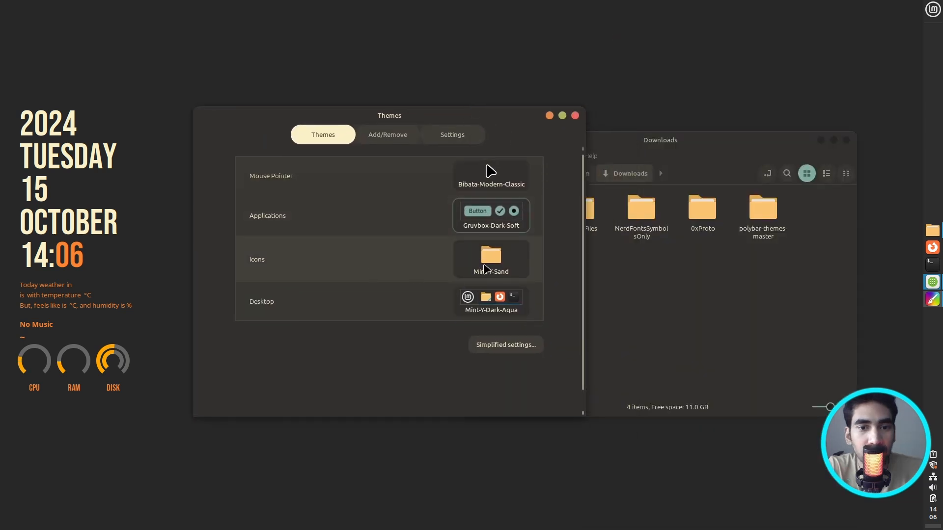
left_click(495, 255)
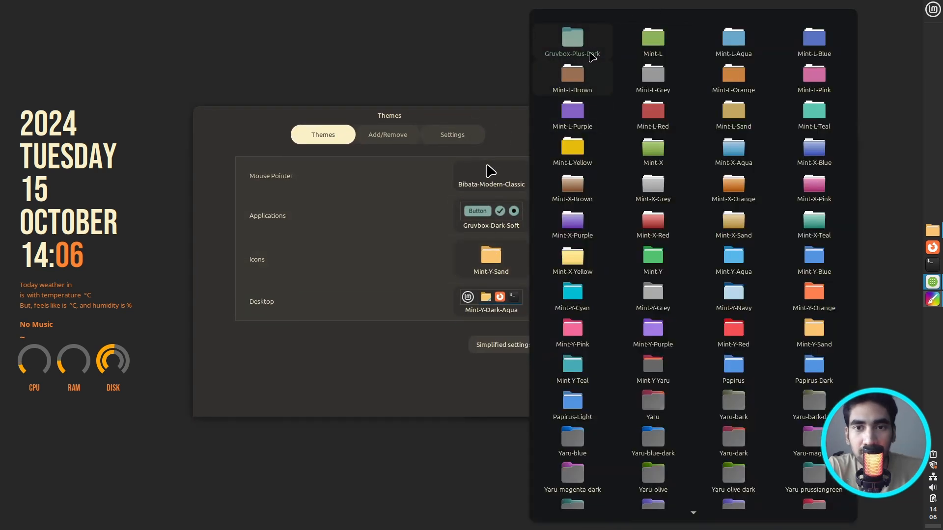
left_click(567, 47)
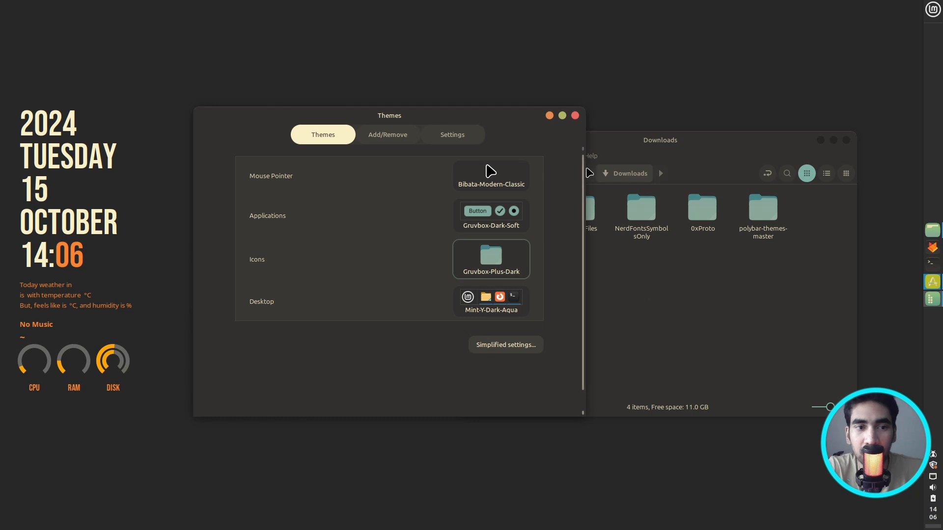
left_click(932, 9)
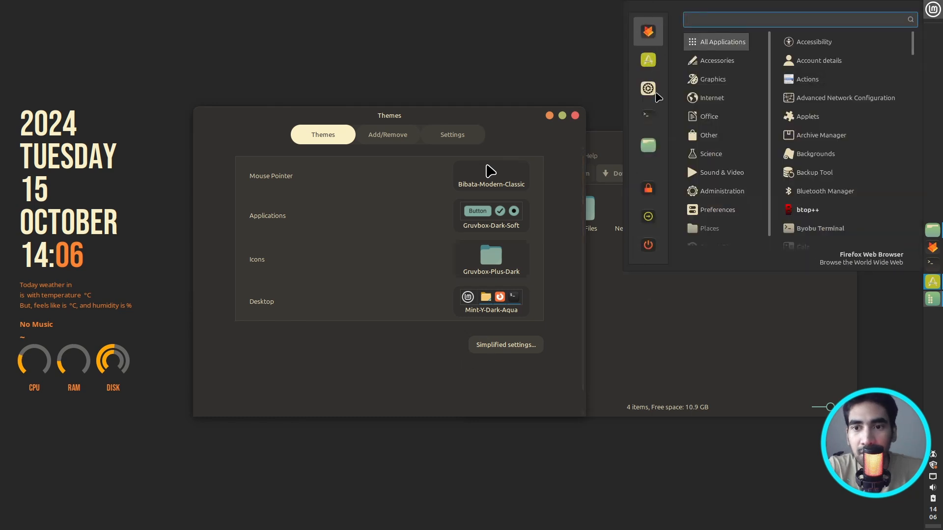
left_click(520, 130)
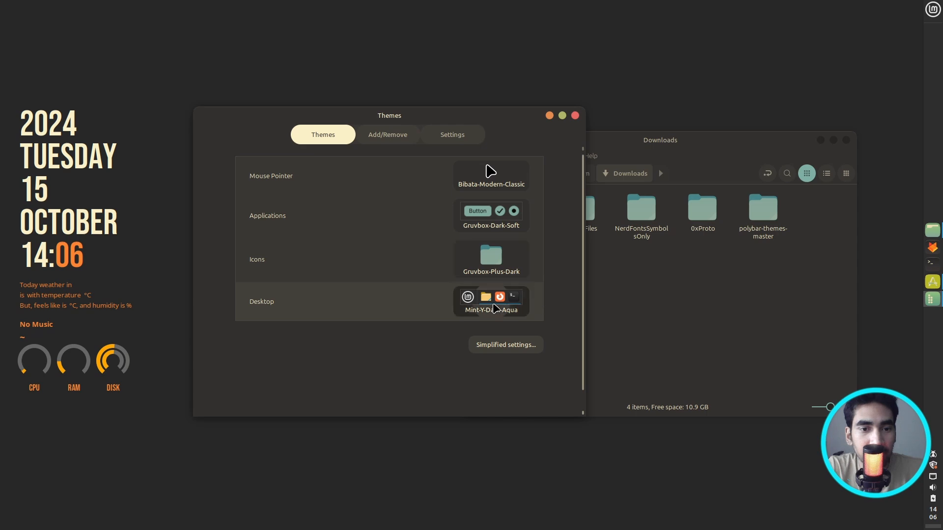
- Set the Desktop theme to Gruvbox-Dark-Soft
left_click(501, 305)
left_click(648, 82)
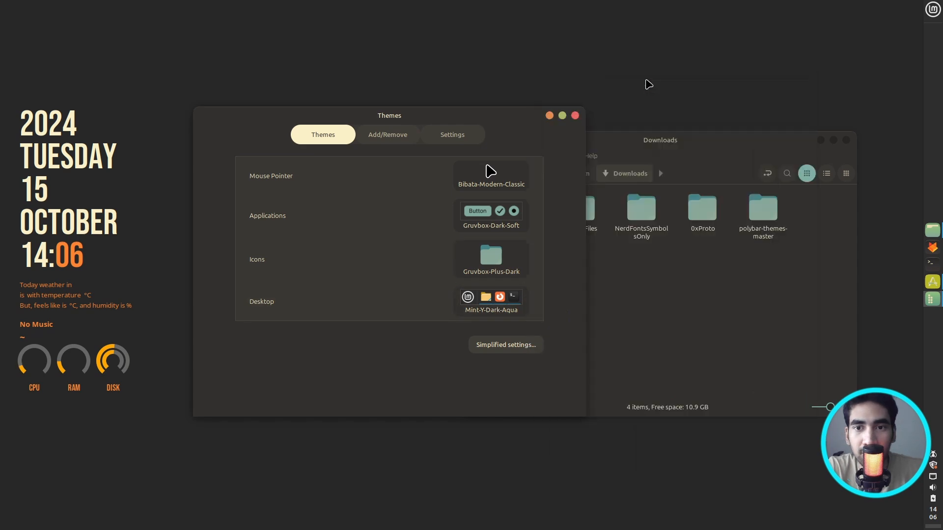
left_click(511, 298)
left_click(656, 73)
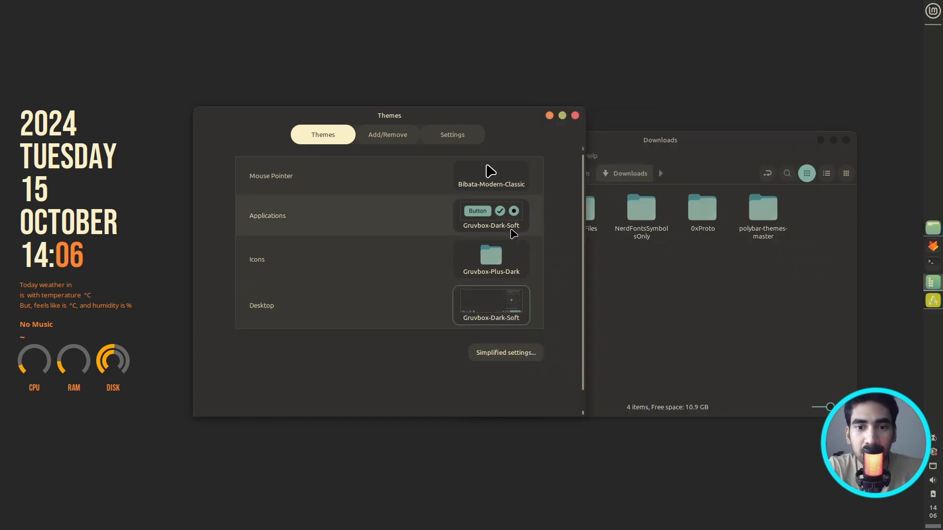
- Set the Mouse Pointer theme to Capitaine Cursors (Gruvbox)
mouse_move(493, 107)
left_mouse_down()
mouse_move(496, 180)
mouse_move(488, 114)
left_mouse_up()
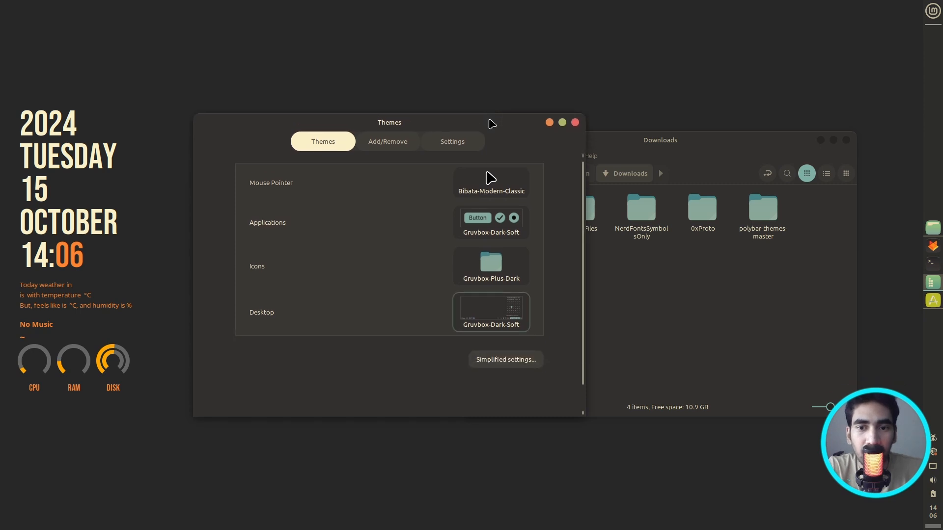
left_click(486, 175)
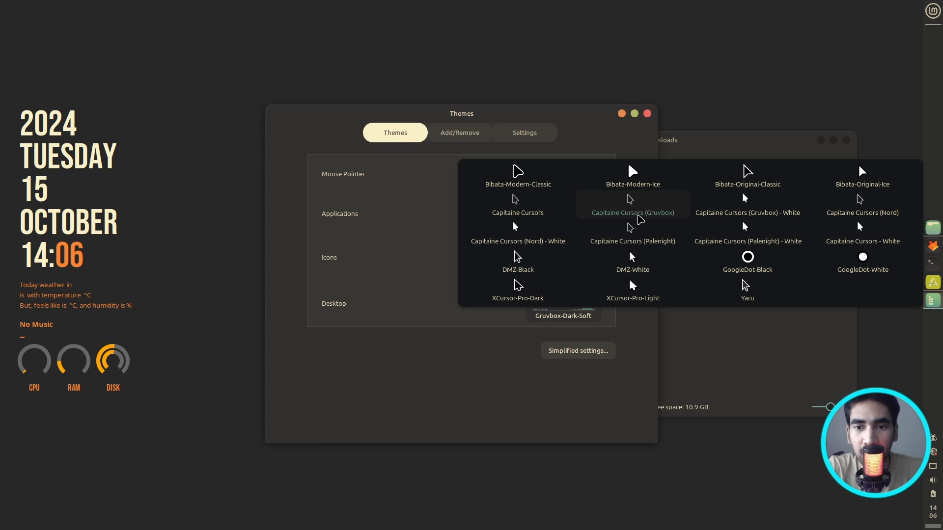
left_click(632, 208)
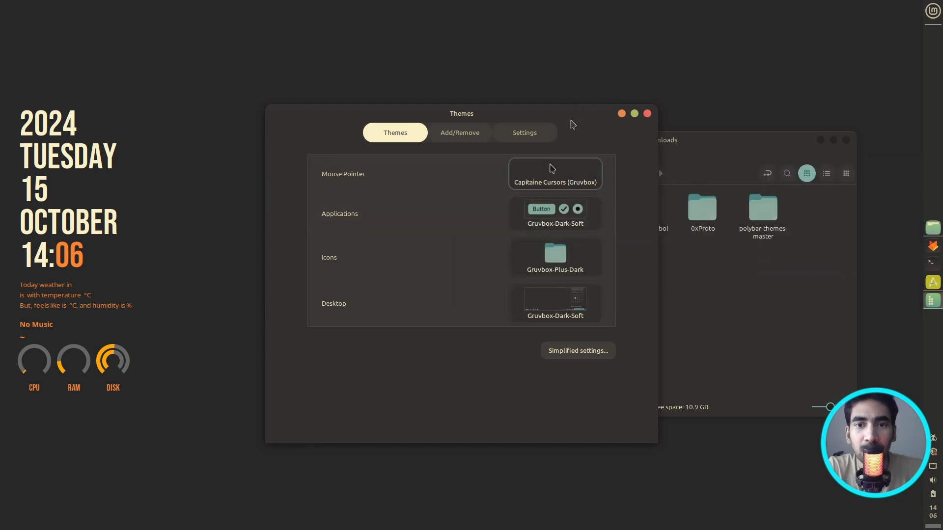
left_click_drag(570, 117, 455, 112)
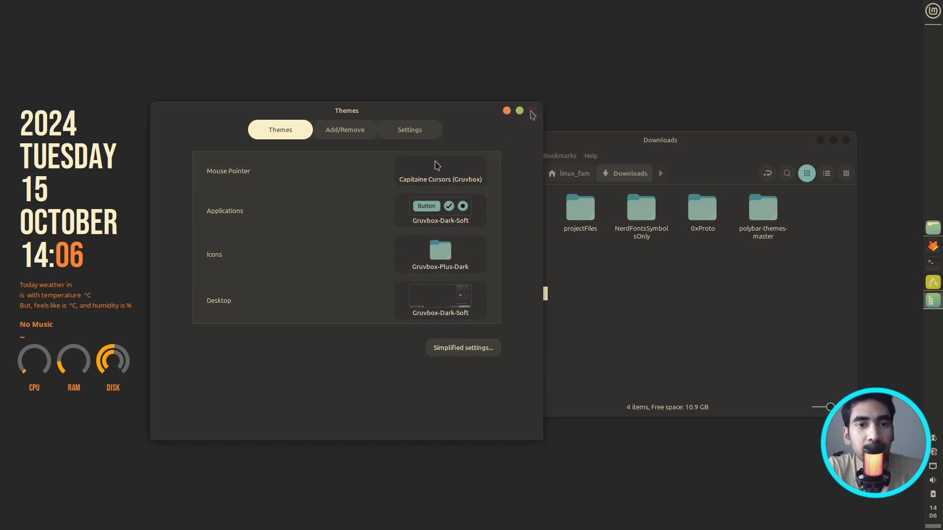
- Close the Themes and Software Manager windows and move the Downloads window to the middle of the desktop
left_click(532, 114)
left_click_drag(751, 142, 579, 136)
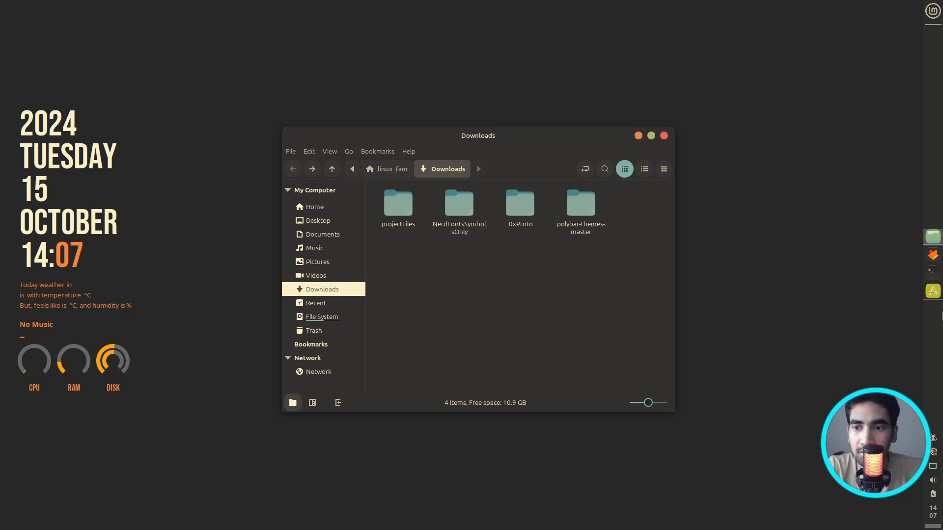
left_click(933, 292)
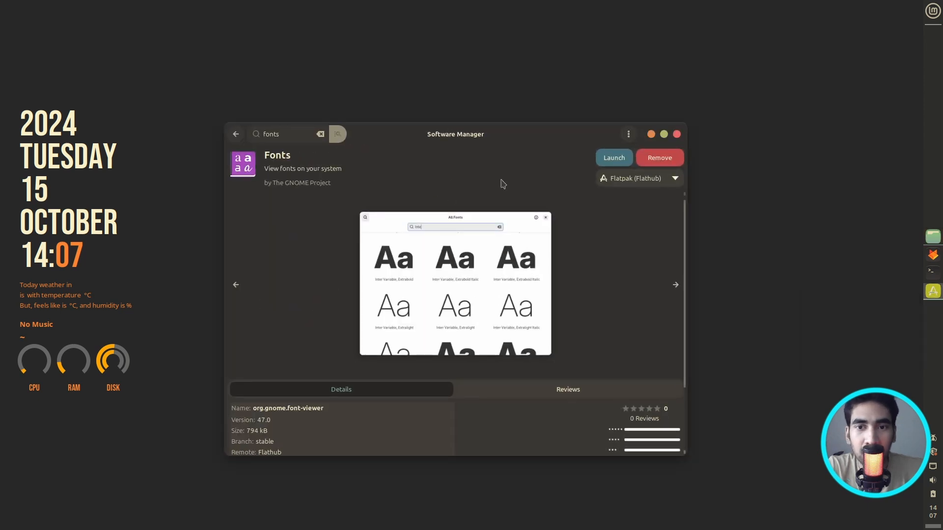
left_click(677, 134)
mouse_move(556, 143)
left_mouse_down()
mouse_move(558, 153)
mouse_move(564, 142)
left_mouse_up()
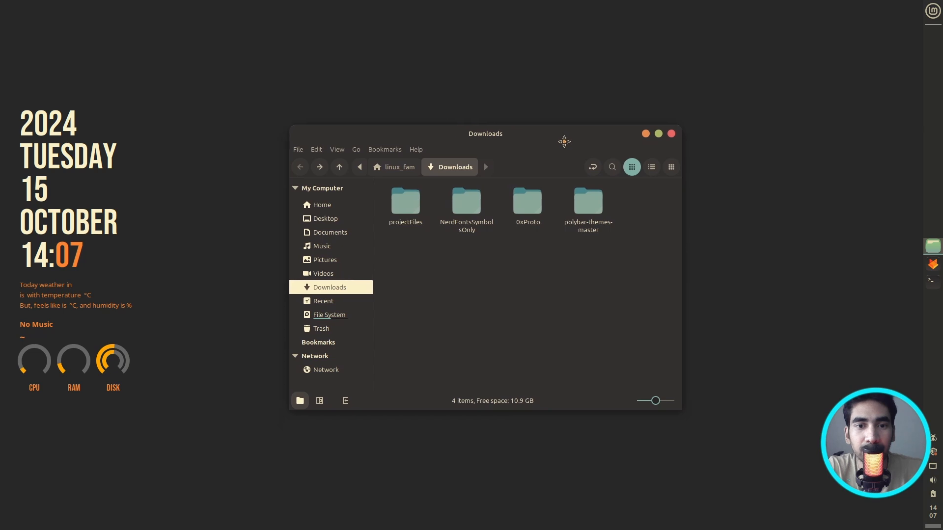
- Install SymbolsNerdFontMono-Regular.ttf from the NerdFontsSymbolsOnly folder in Downloads and close the font viewer
left_click(485, 238)
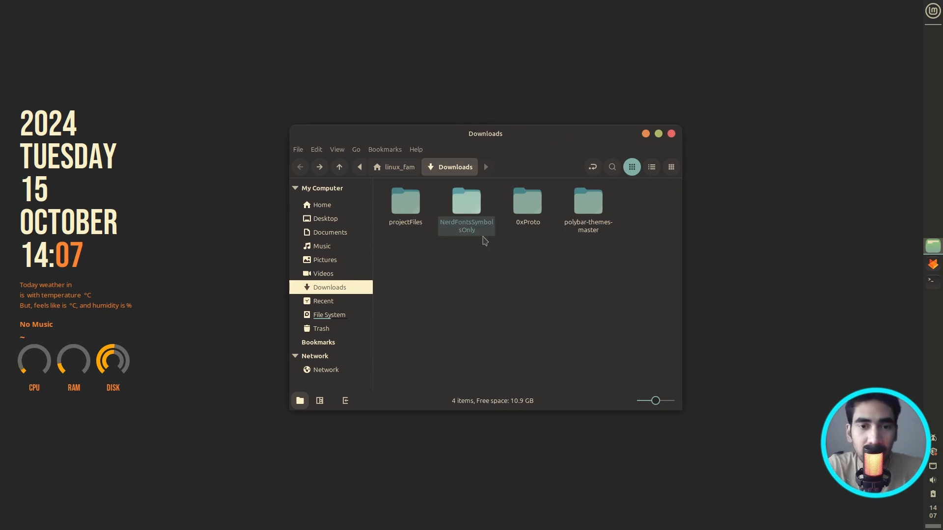
double_click(471, 207)
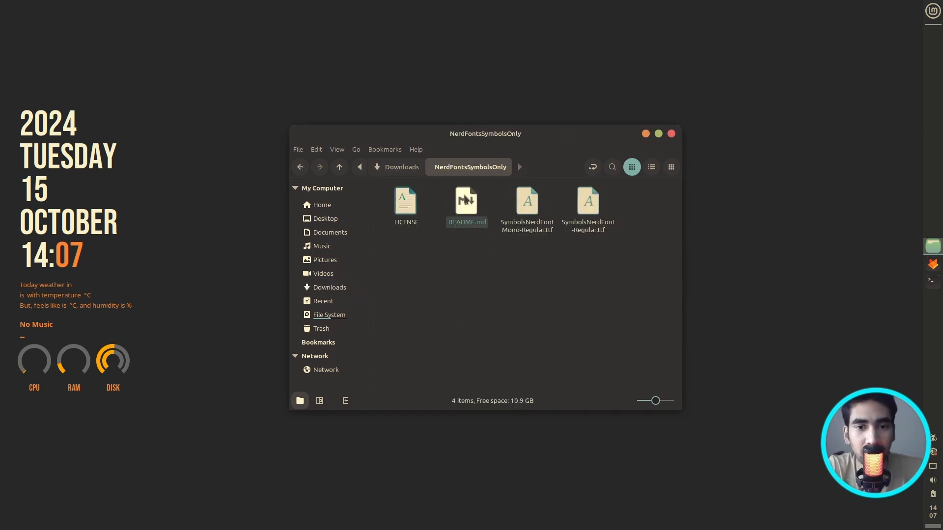
left_click(529, 208)
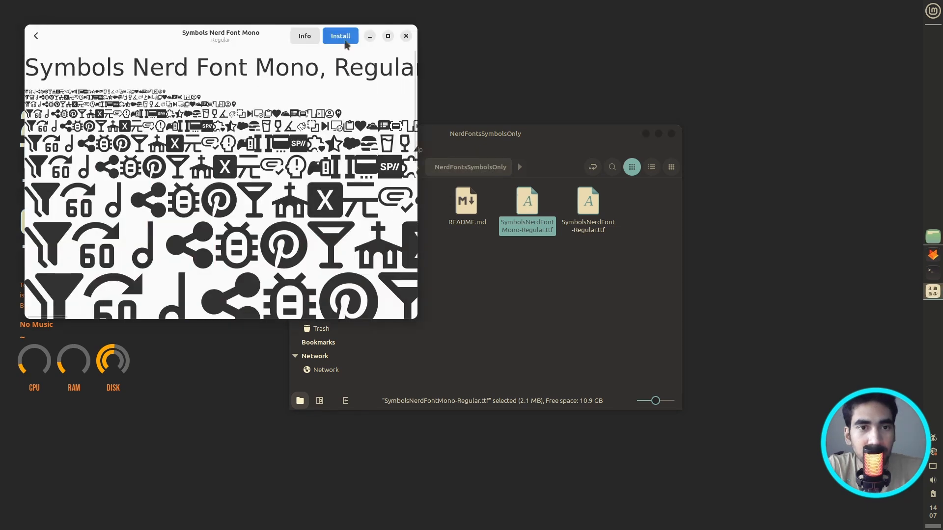
left_click(343, 40)
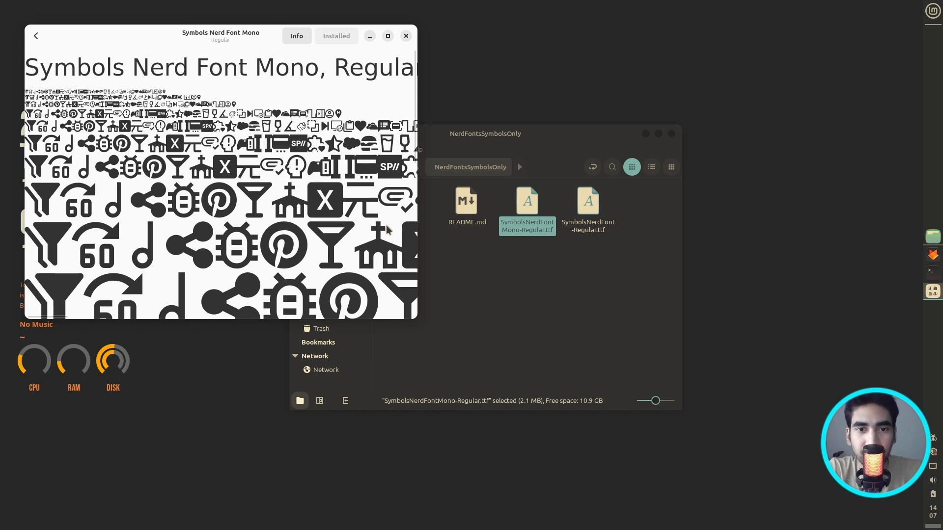
left_click(406, 36)
- Install SymbolsNerdFont-Regular.ttf, close the font viewer and return to the Downloads folder
left_click(580, 217)
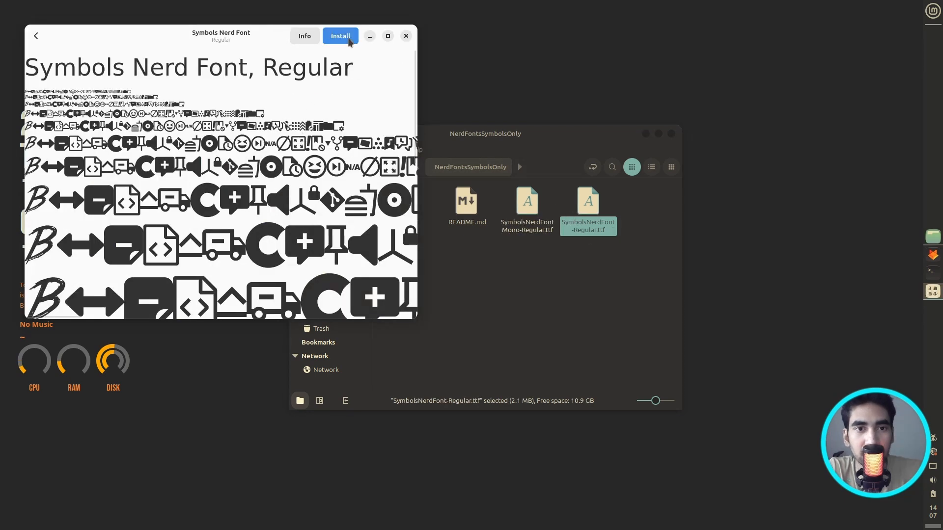
left_click(348, 39)
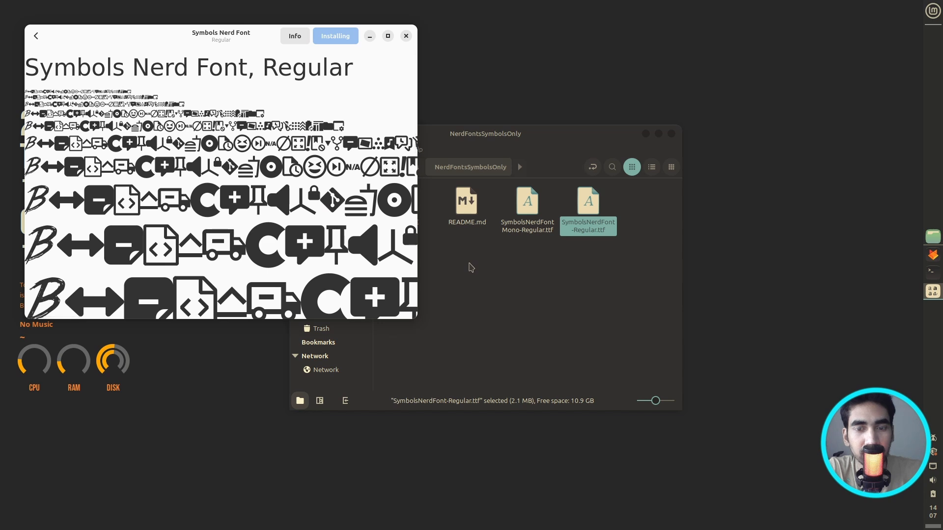
left_click(407, 39)
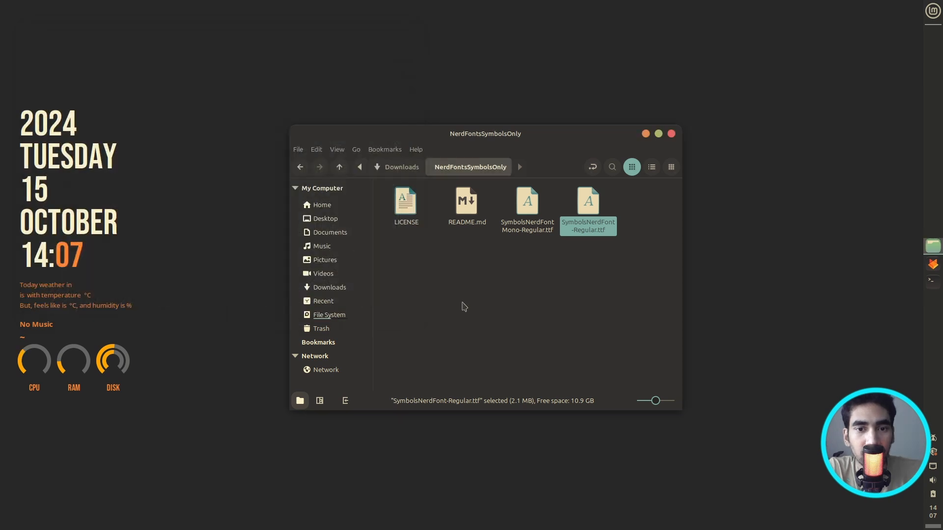
left_click(463, 303)
left_click(300, 167)
left_click(584, 301)
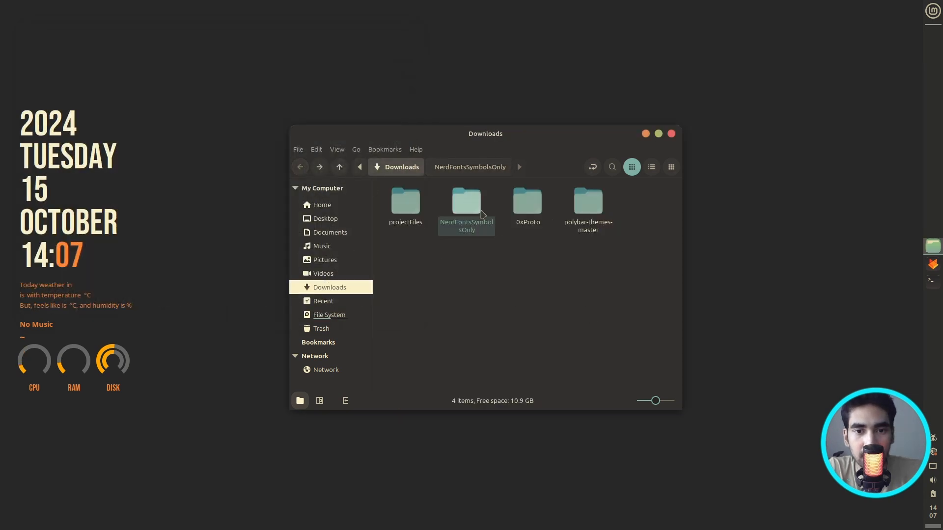
- Install 0xProtoNerdFontMono-Regular.ttf from the 0xProto folder in Downloads and close the font viewer
double_click(596, 212)
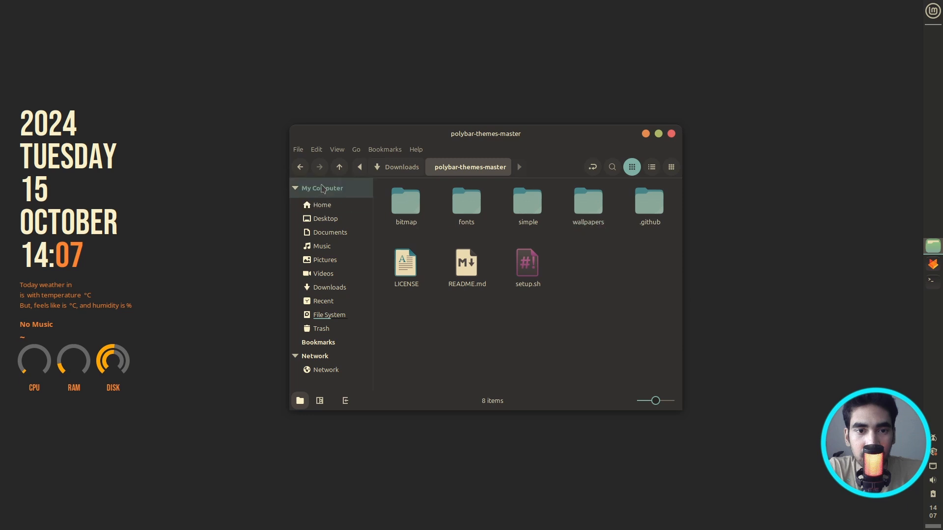
left_click(300, 167)
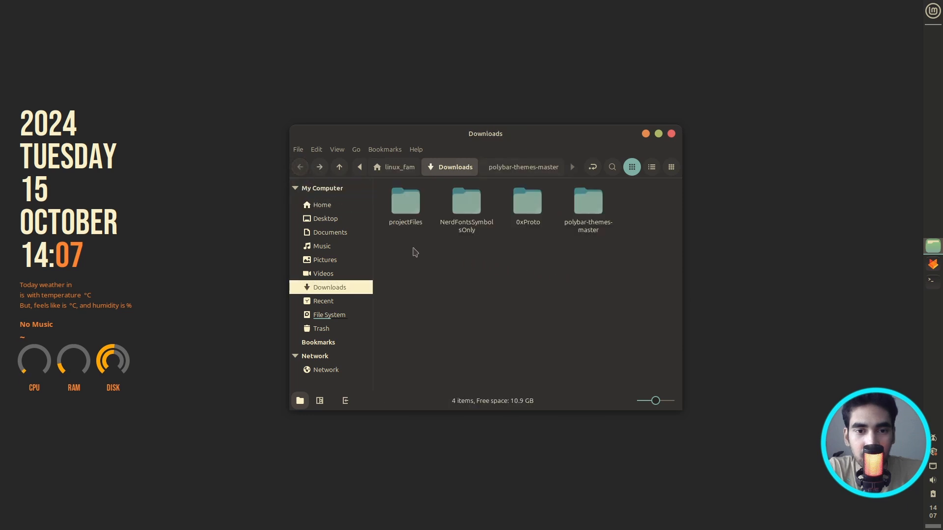
double_click(527, 202)
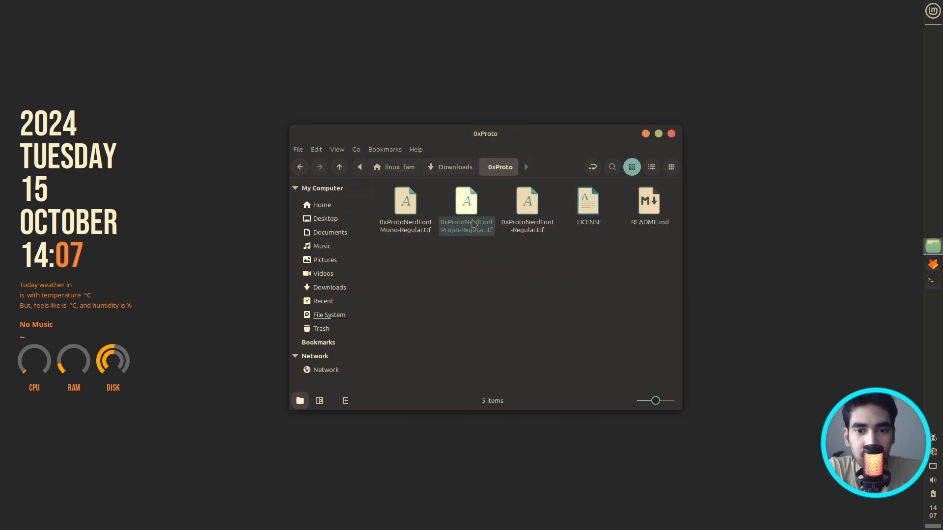
double_click(401, 206)
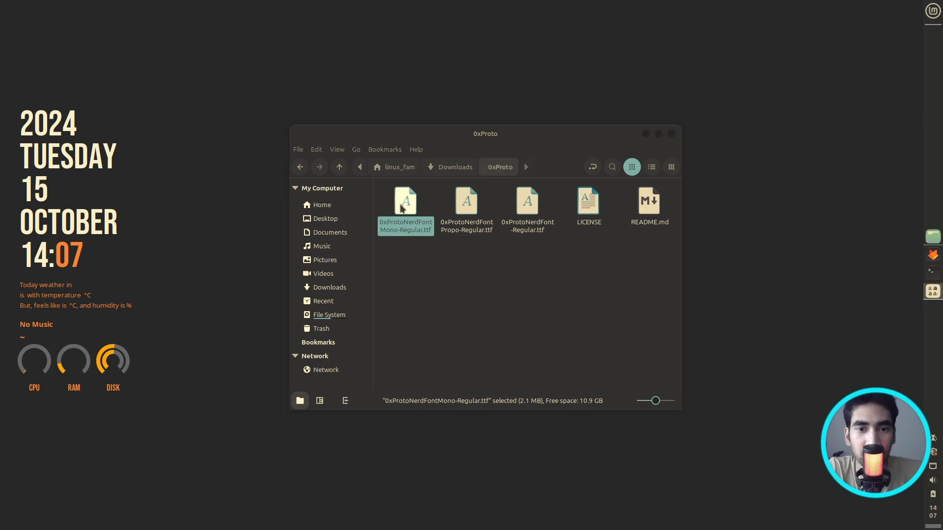
left_click(347, 41)
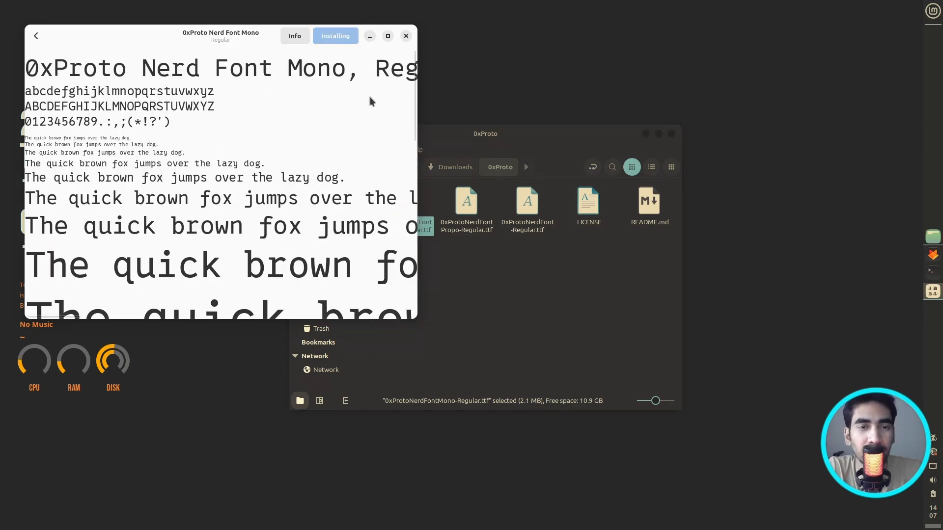
left_click(405, 36)
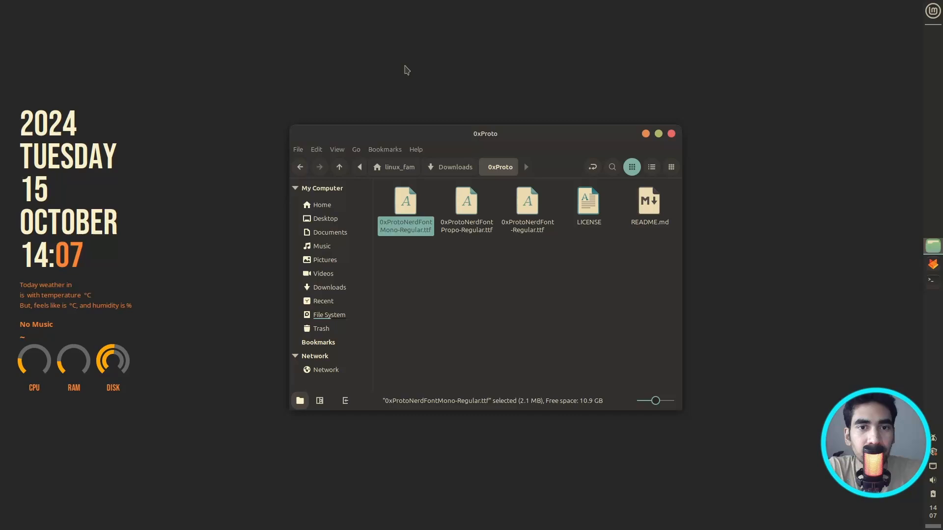
- Install 0xProtoNerdFontPropo-Regular.ttf and close the font viewer
double_click(452, 206)
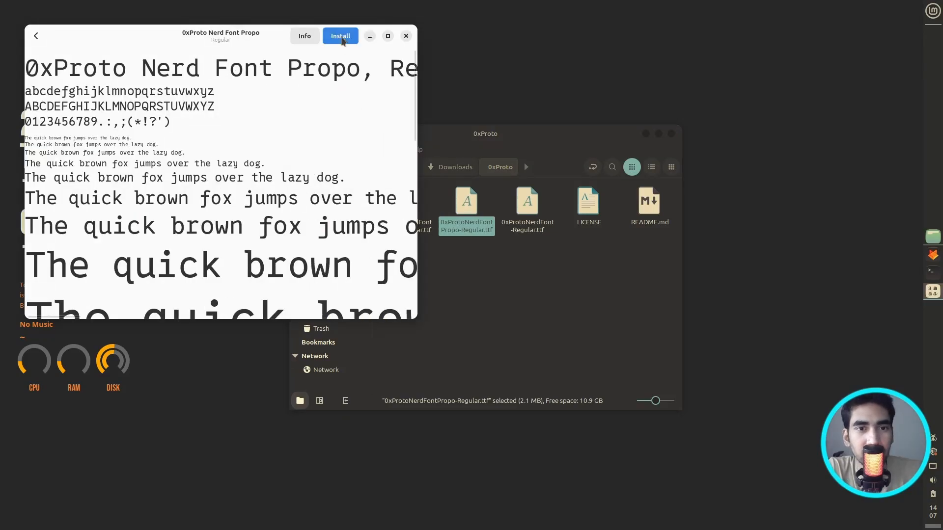
left_click(343, 40)
left_click(406, 35)
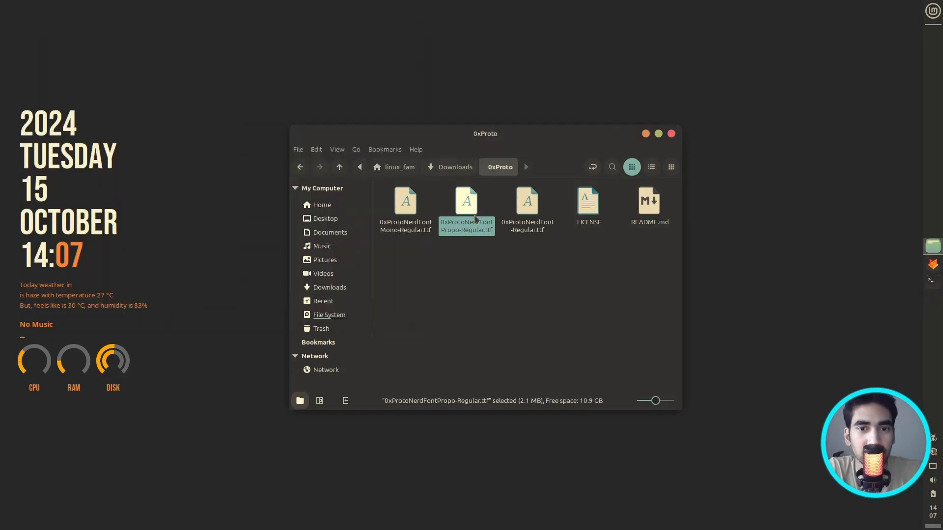
- Install 0xProtoNerdFont-Regular.ttf, close the font viewer and return to the Downloads folder
double_click(526, 211)
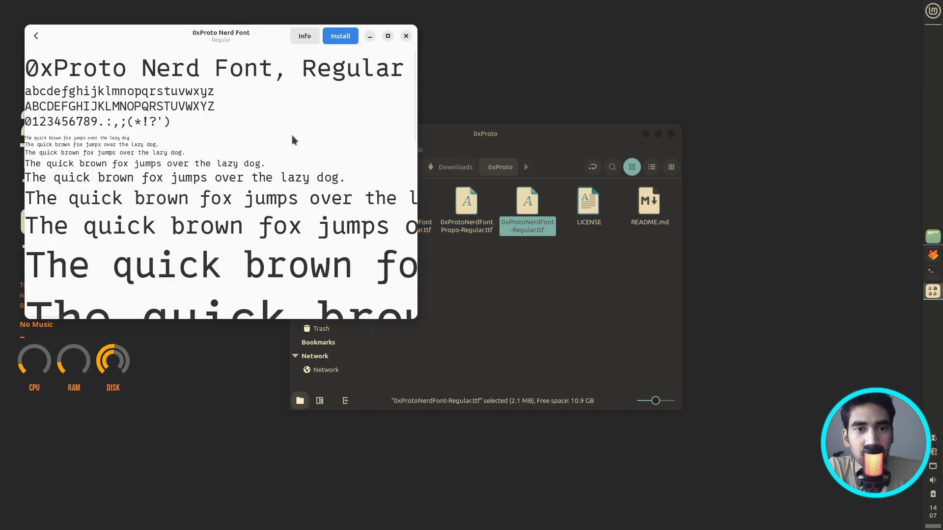
left_click(339, 38)
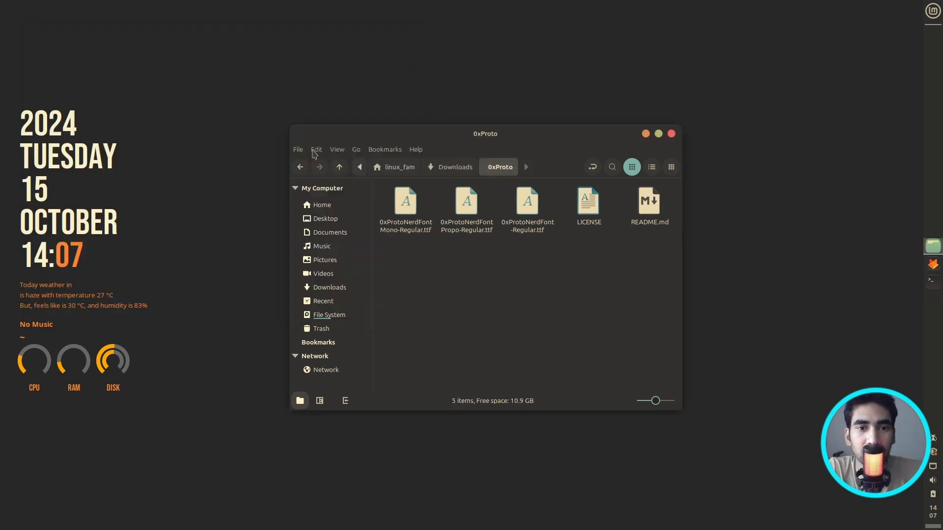
left_click(300, 167)
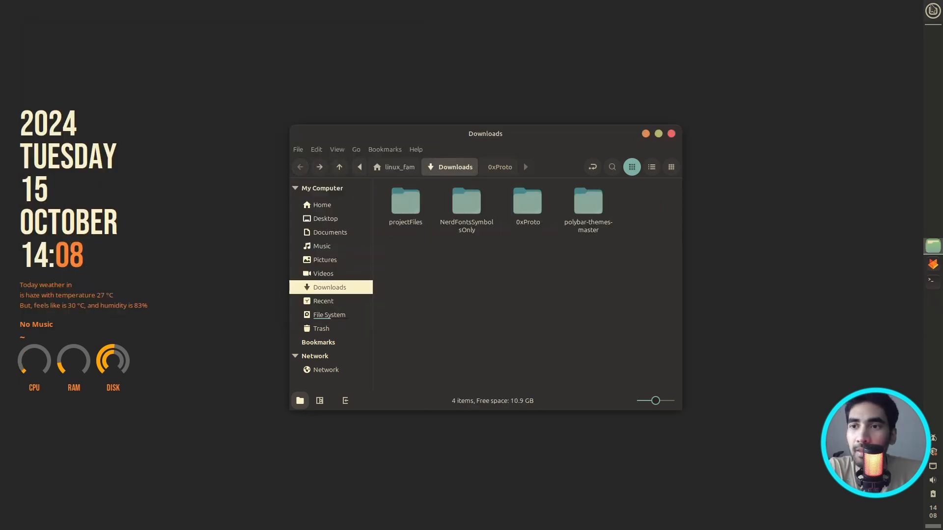
- Run neofetch in a new terminal window to view its default output, and close the terminal
left_click_drag(518, 141, 515, 123)
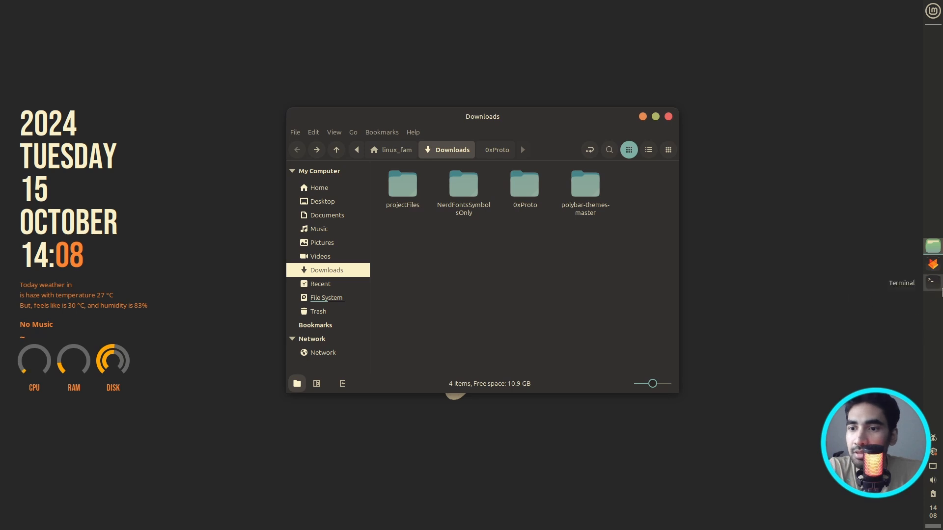
left_click(933, 282)
left_click_drag(242, 36, 527, 154)
left_click(643, 117)
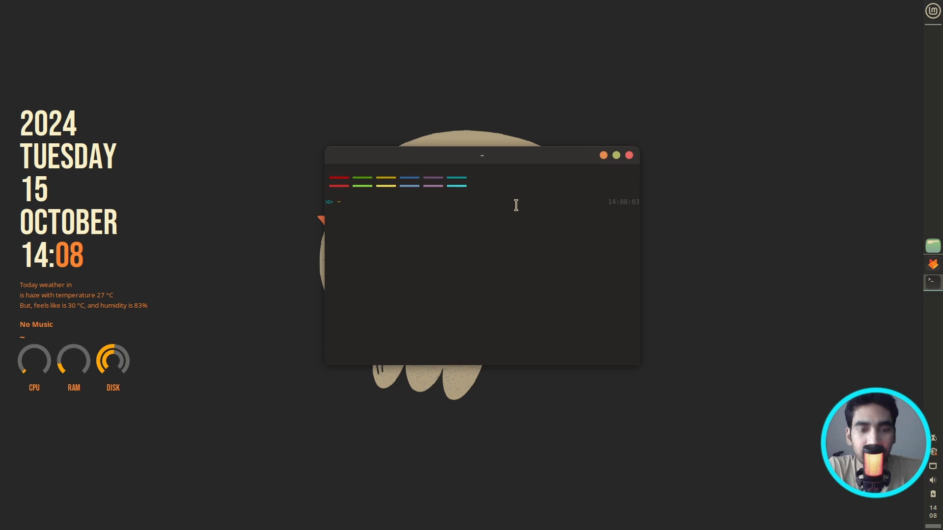
type("neofe")
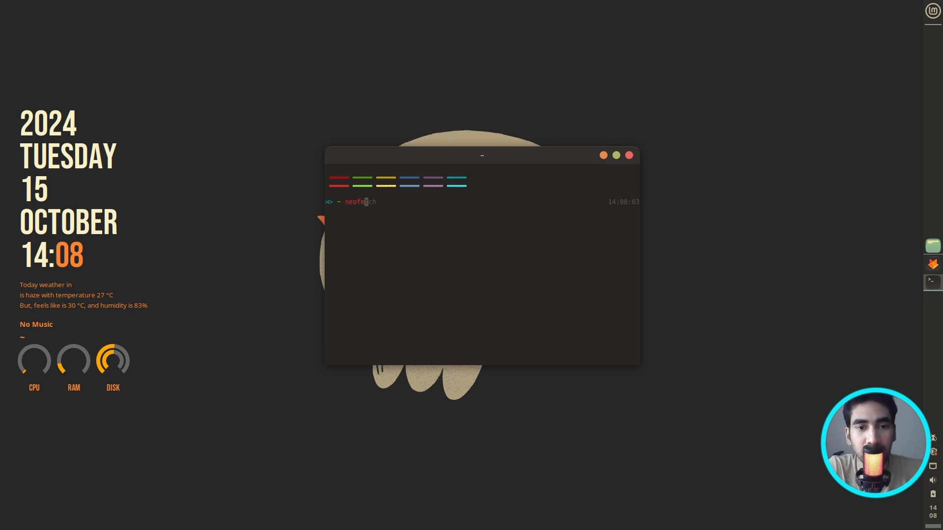
type("tch")
key("Return")
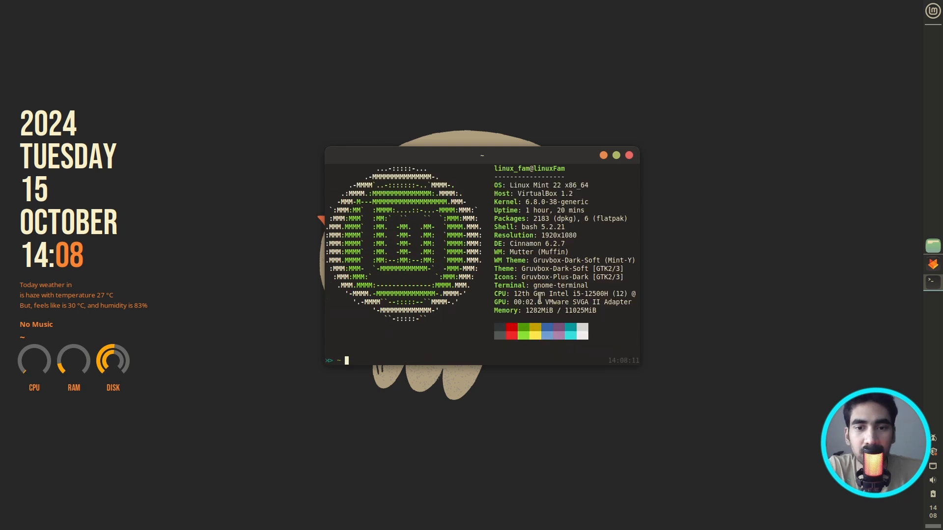
scroll(539, 298, "up", 2)
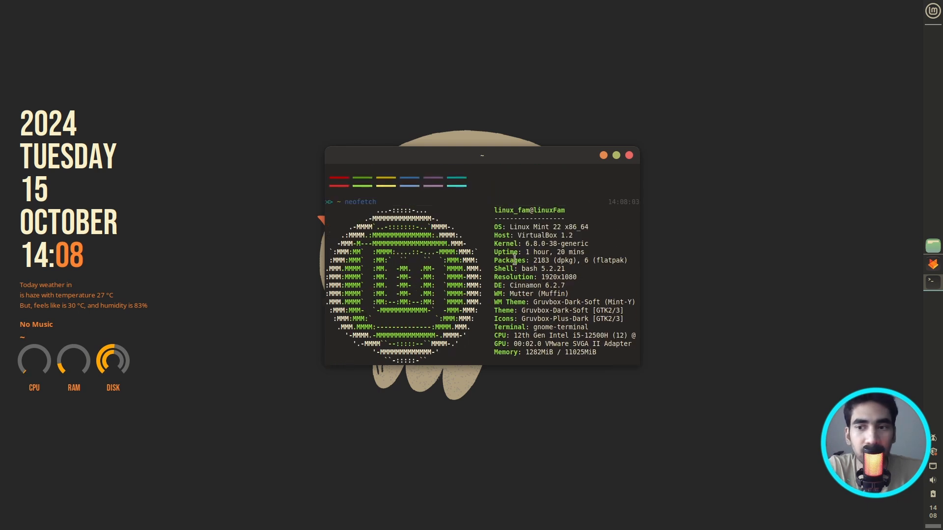
left_click(629, 156)
- Open Downloads in a second file manager window and arrange the two windows side by side
left_click(932, 245)
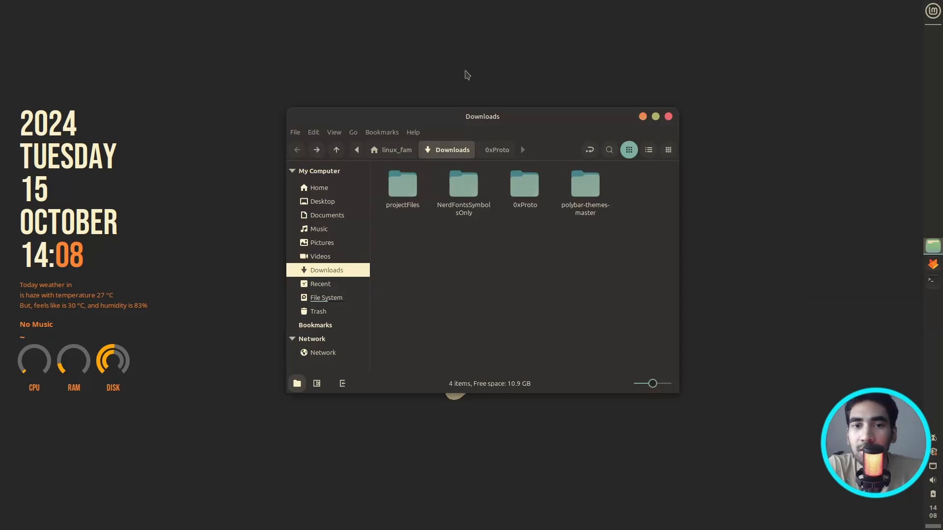
left_click_drag(552, 122, 427, 100)
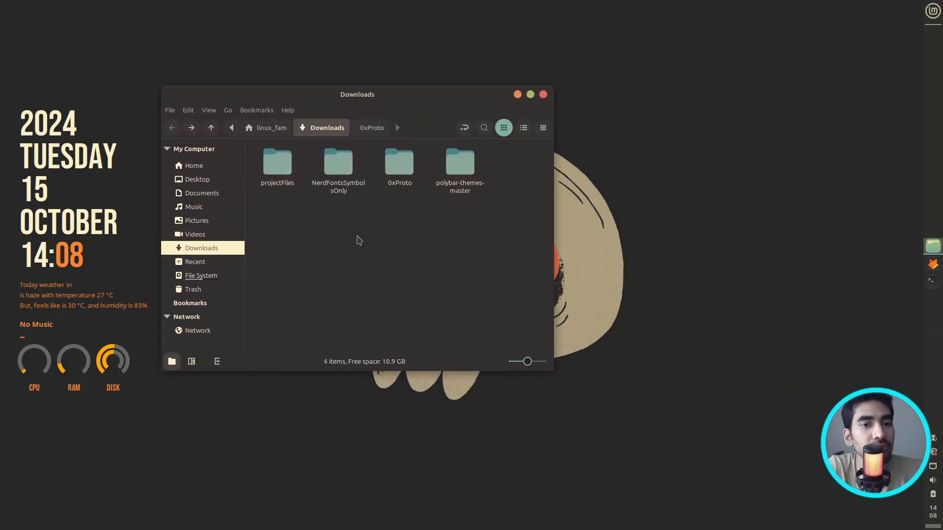
right_click(206, 254)
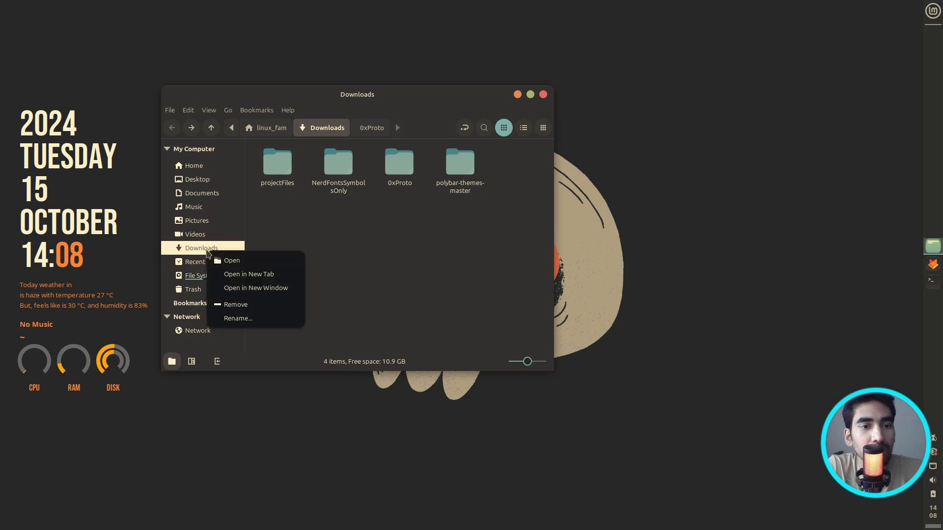
left_click(267, 294)
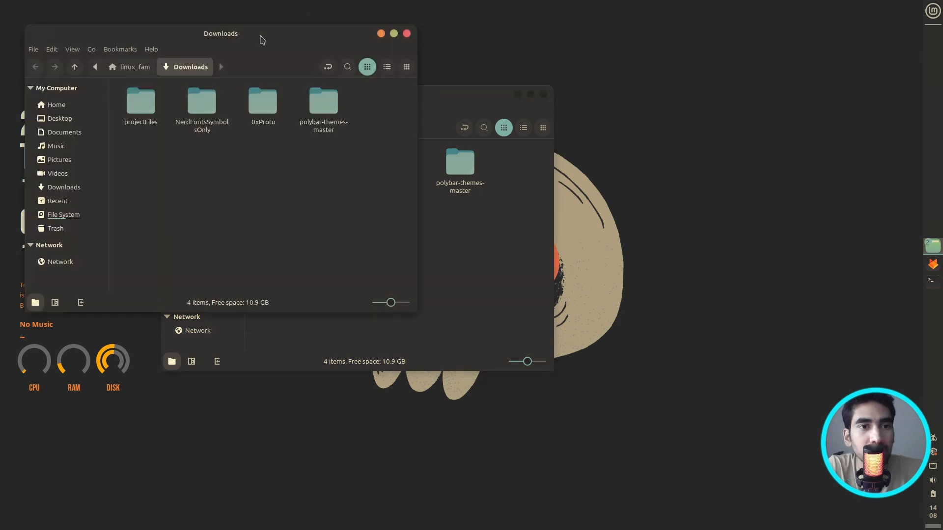
left_click_drag(263, 36, 793, 94)
left_click_drag(447, 103, 379, 91)
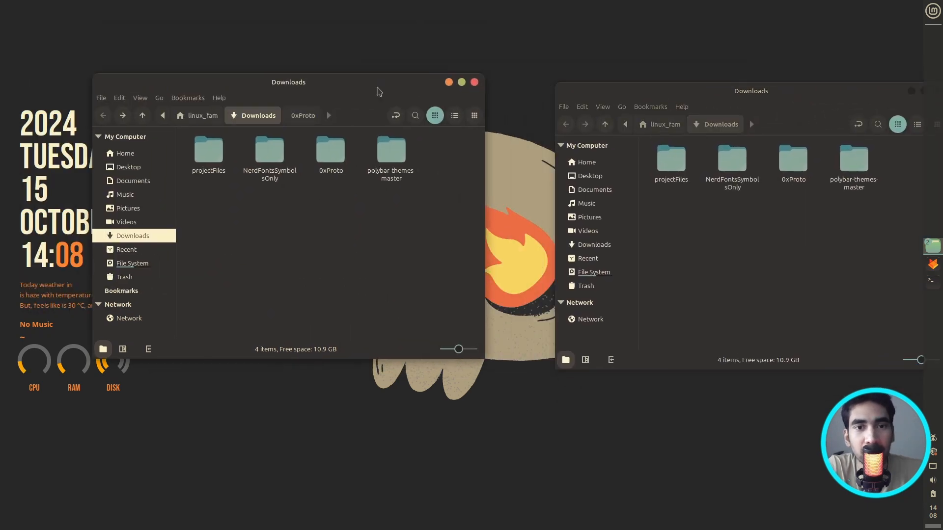
left_click_drag(810, 92, 753, 83)
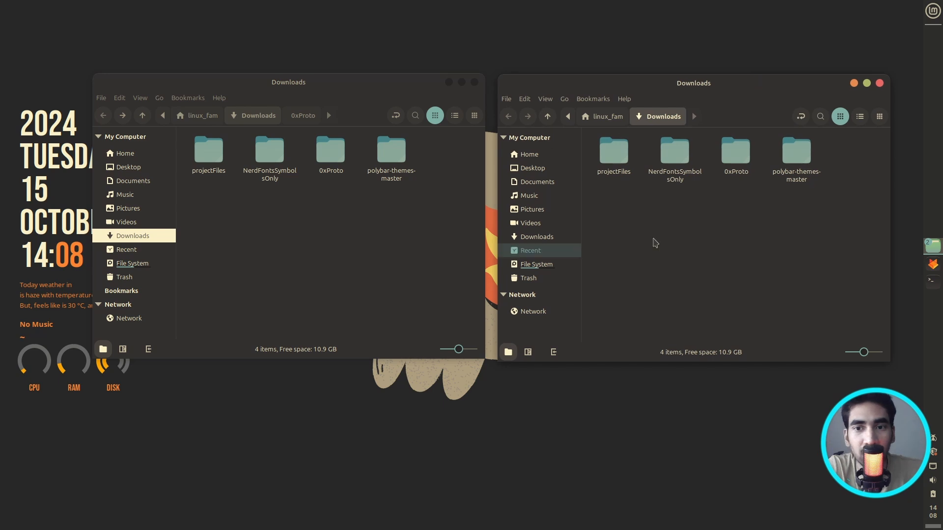
- Show the projectFiles folder in the second window and the .config/neofetch folder from Home in the first window
left_click(614, 163)
double_click(614, 162)
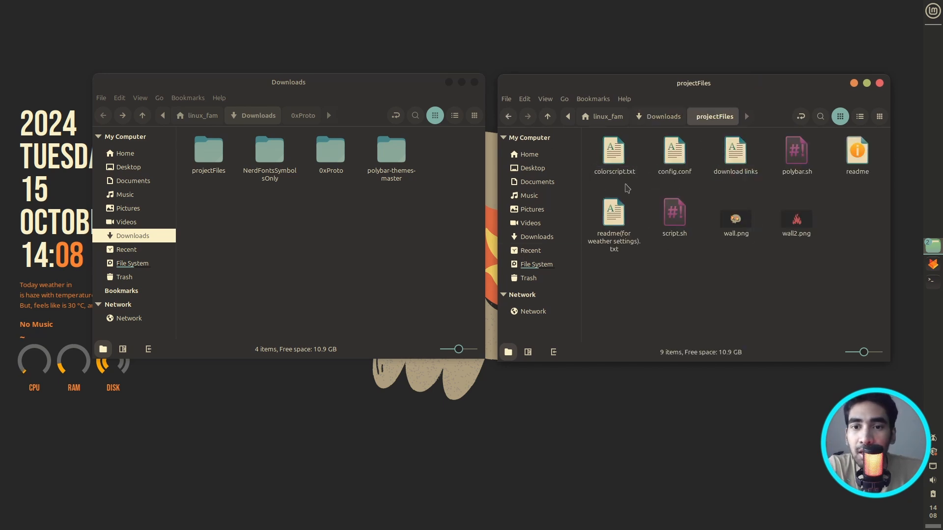
mouse_move(656, 184)
left_mouse_down()
mouse_move(694, 149)
mouse_move(656, 186)
left_mouse_up()
left_click(655, 188)
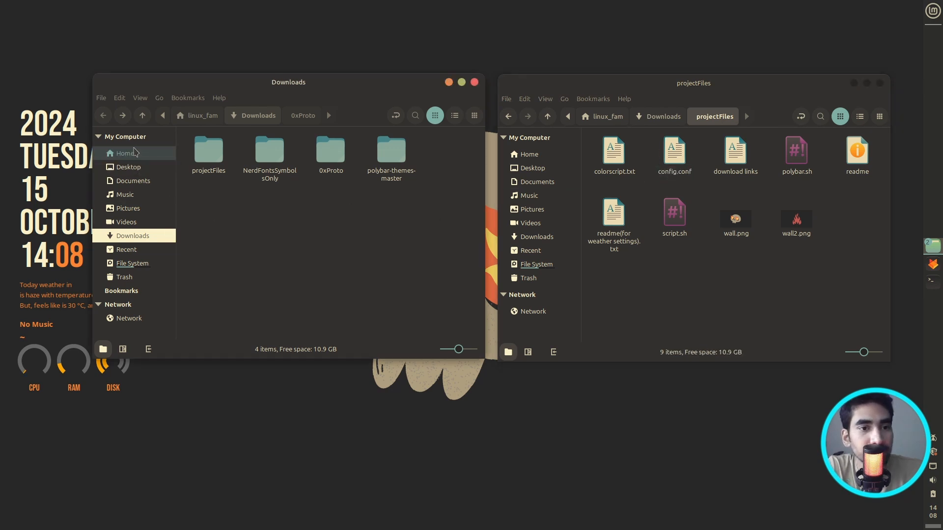
left_click(150, 156)
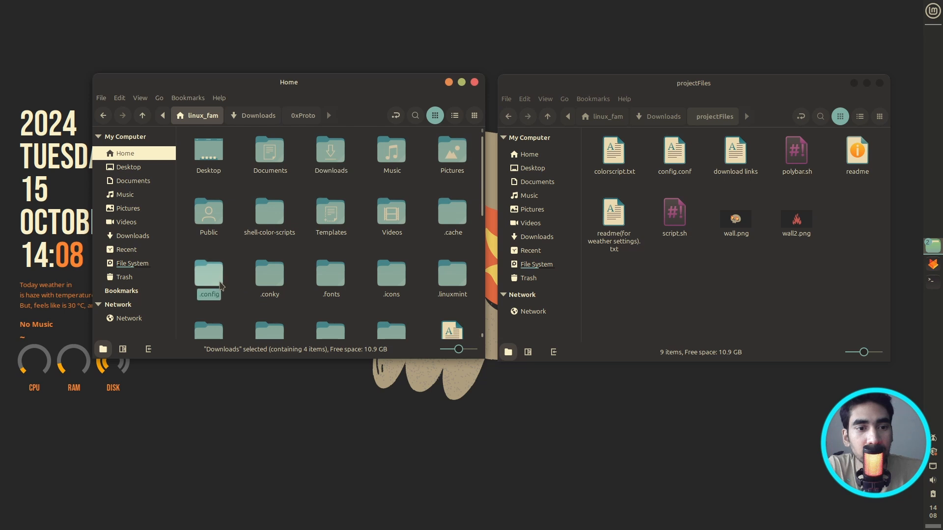
double_click(218, 284)
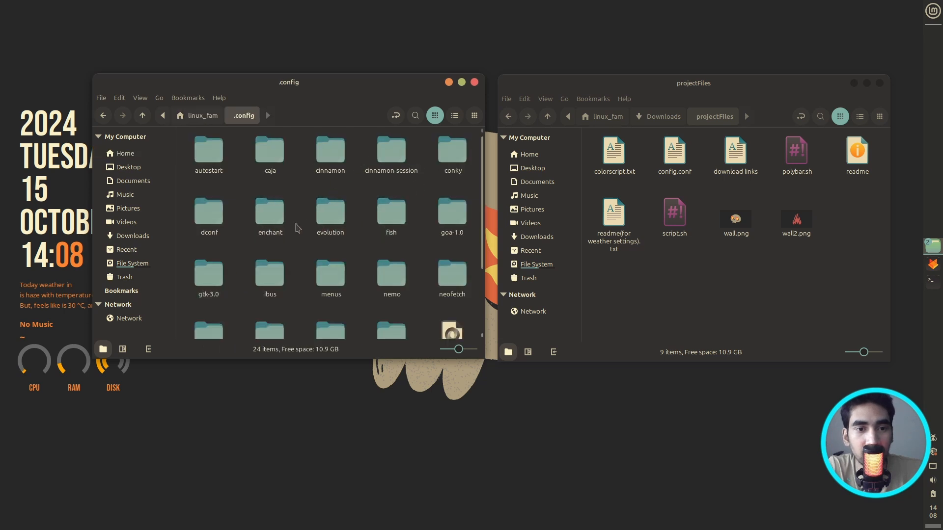
double_click(453, 279)
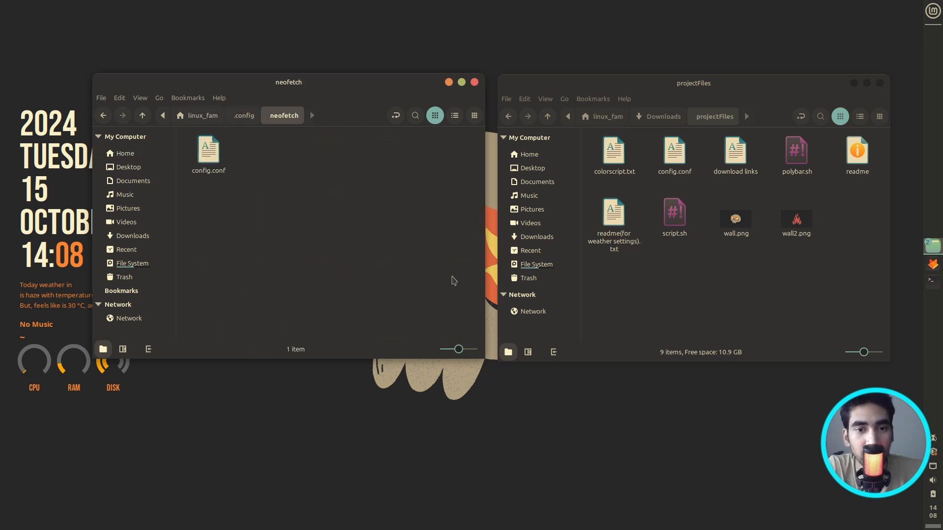
- Move config.conf from projectFiles into the neofetch folder, replacing the existing file, and close both file manager windows
left_click_drag(674, 152, 285, 197)
left_click(364, 398)
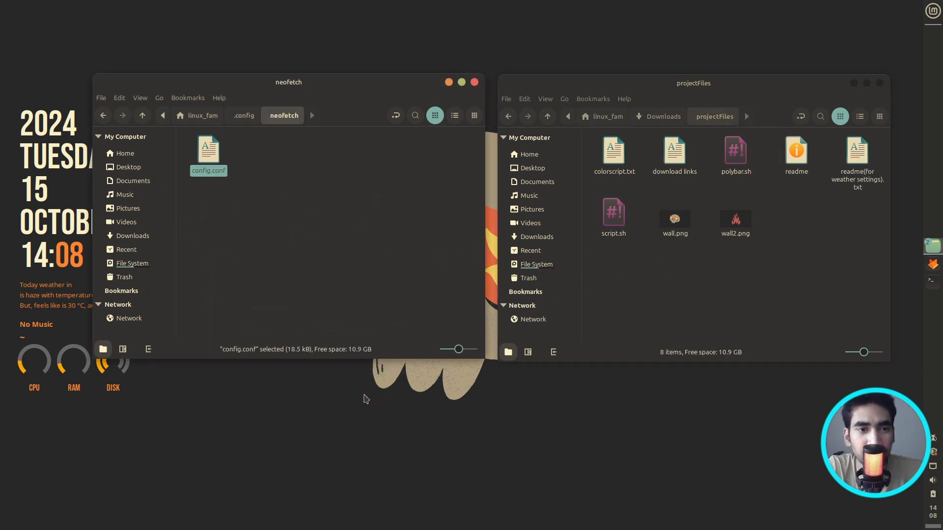
left_click(384, 201)
left_click(475, 82)
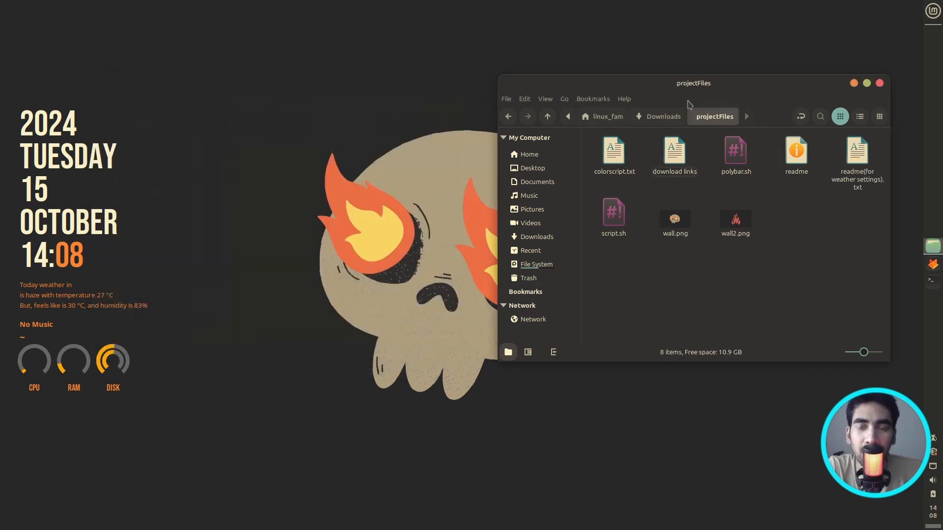
left_click(879, 83)
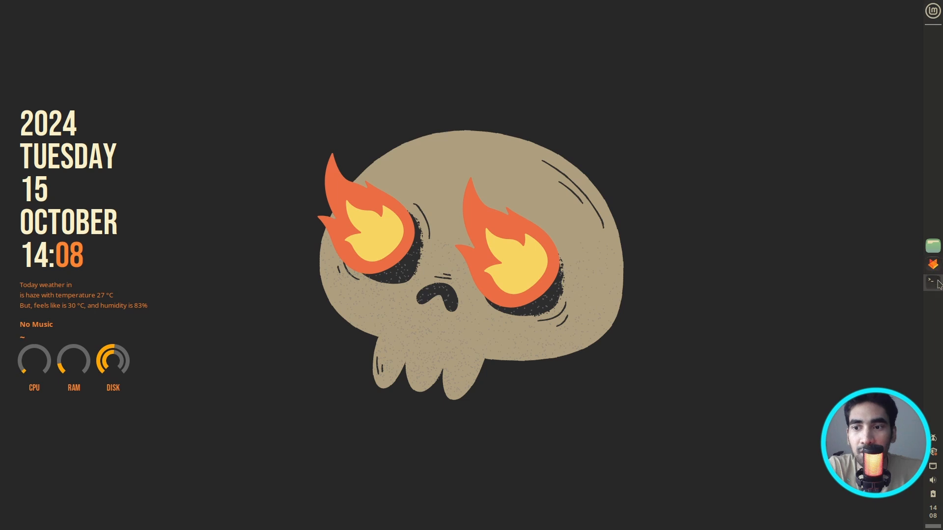
- Run neofetch in a new terminal window and examine the icons and layout of the customized output
left_click_drag(372, 42, 543, 166)
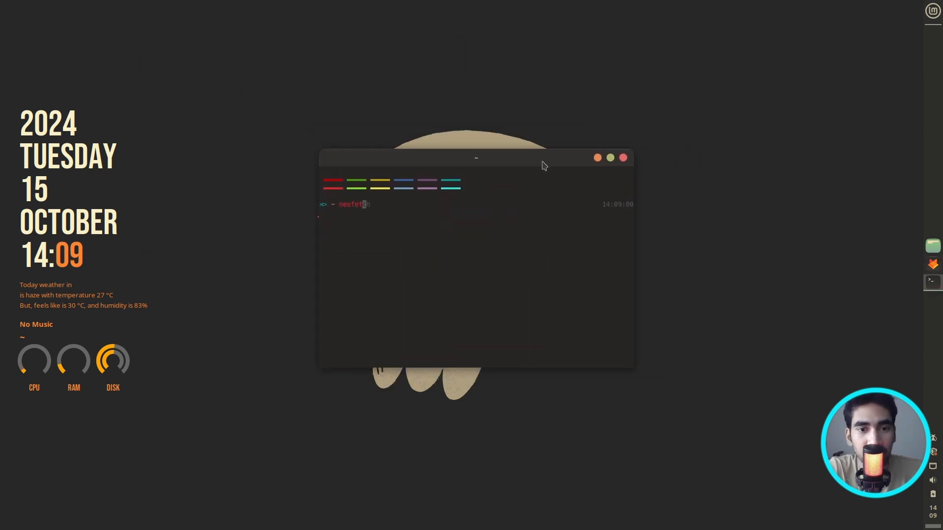
key("Return")
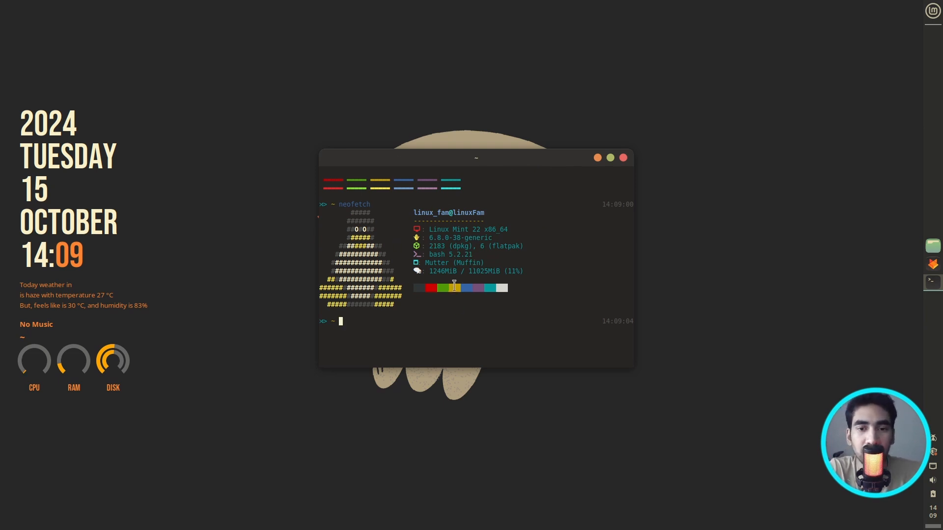
left_click_drag(528, 158, 518, 154)
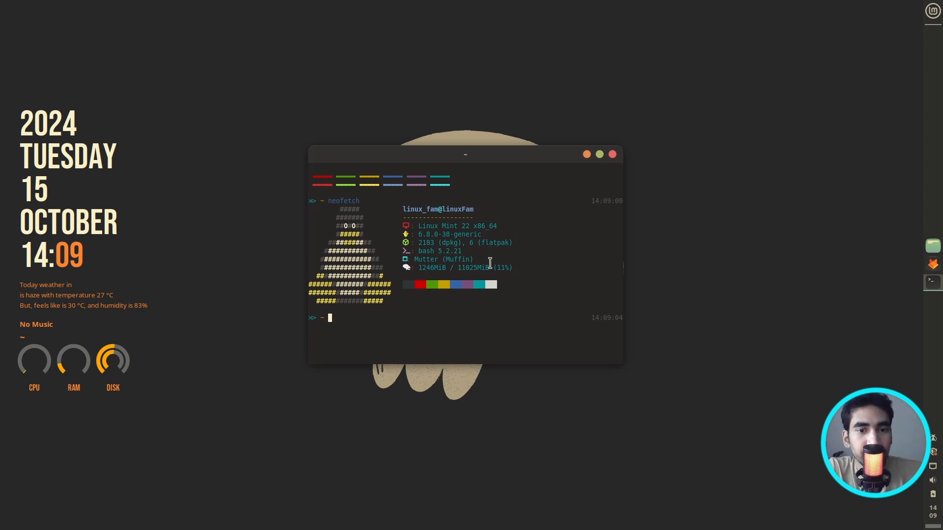
left_click_drag(404, 234, 410, 254)
left_click(406, 243)
left_click(406, 257)
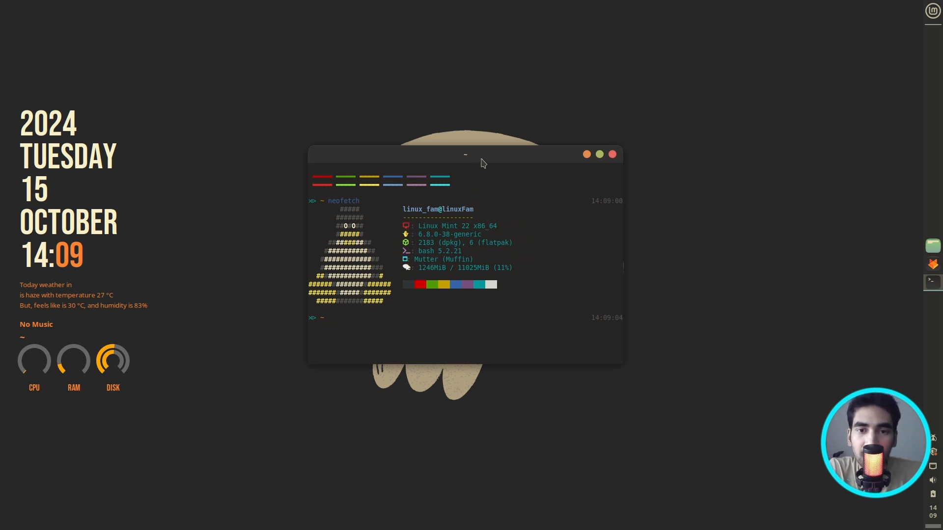
left_click_drag(481, 162, 470, 170)
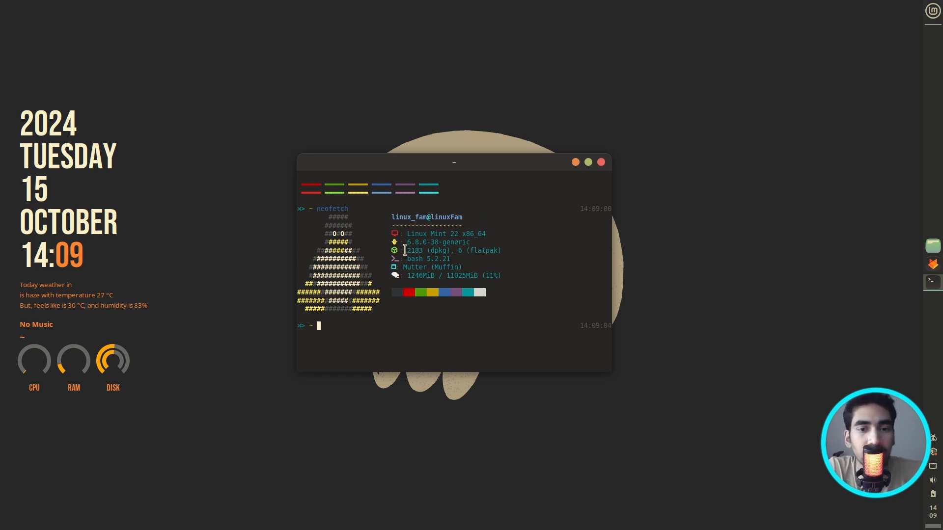
left_click_drag(518, 163, 450, 134)
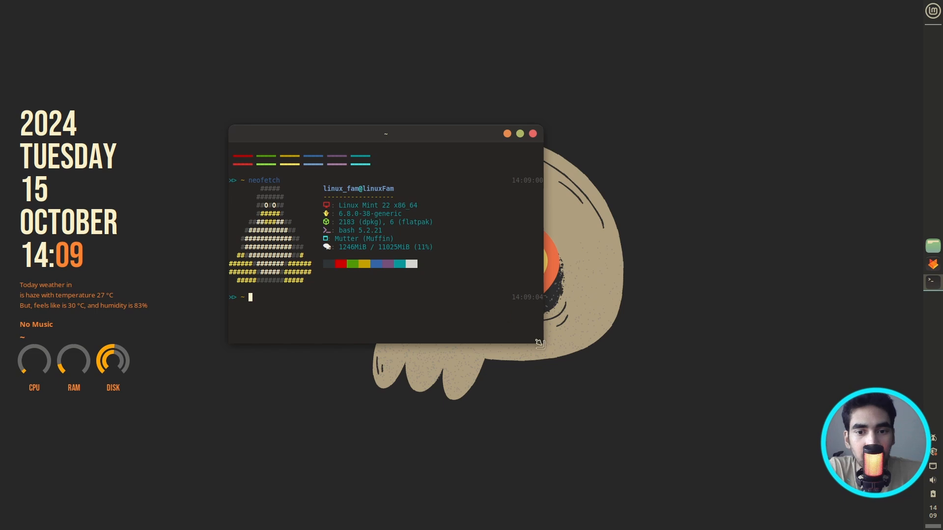
- Enlarge the terminal window and open its profile preferences, placing both windows so the neofetch output stays in view
left_click_drag(539, 344, 601, 368)
right_click(398, 332)
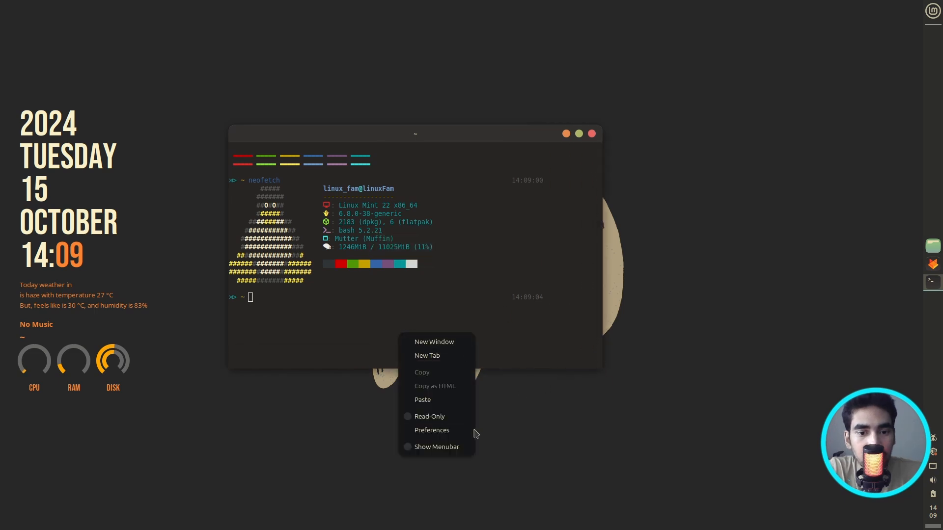
left_click(444, 430)
left_click_drag(301, 43, 716, 104)
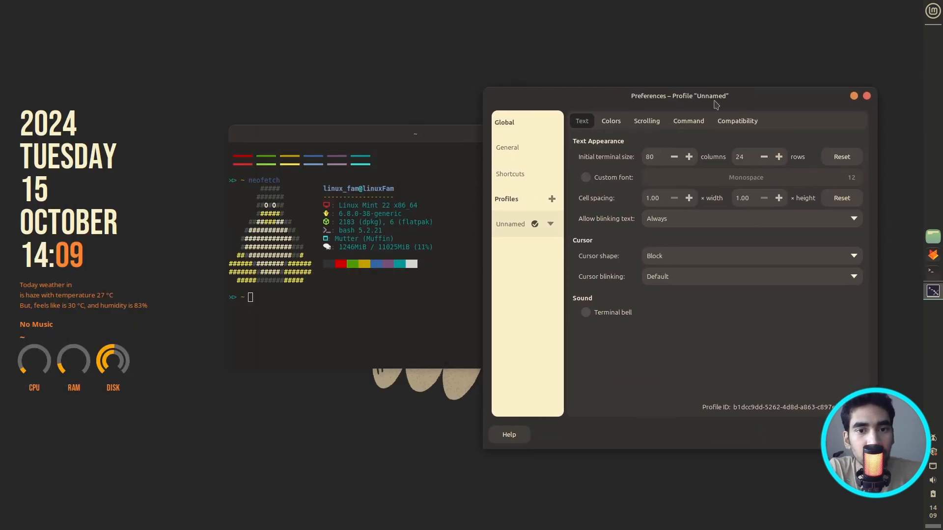
left_click_drag(453, 132, 326, 130)
left_click_drag(629, 99, 601, 73)
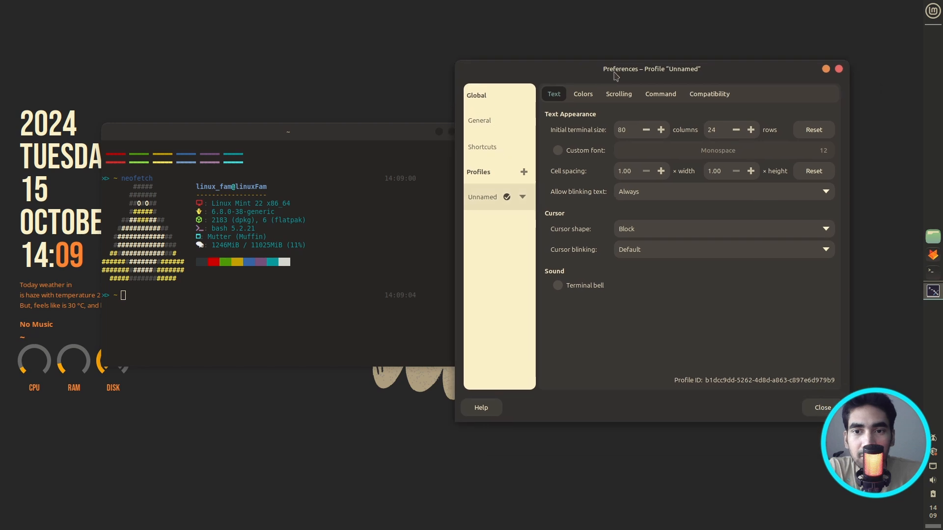
- Enable a custom font for the terminal profile and set it to Liberation Mono at size 10
left_click(558, 151)
left_click(748, 156)
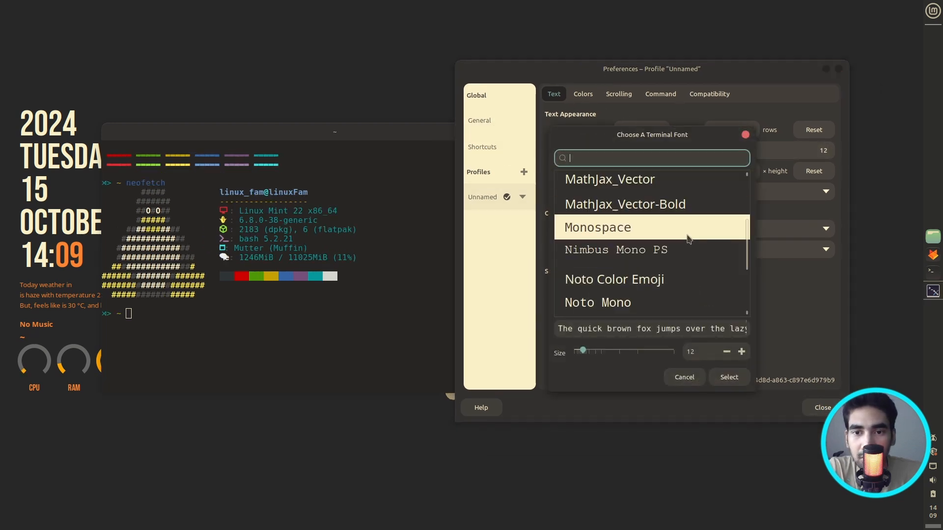
scroll(681, 235, "up", 4)
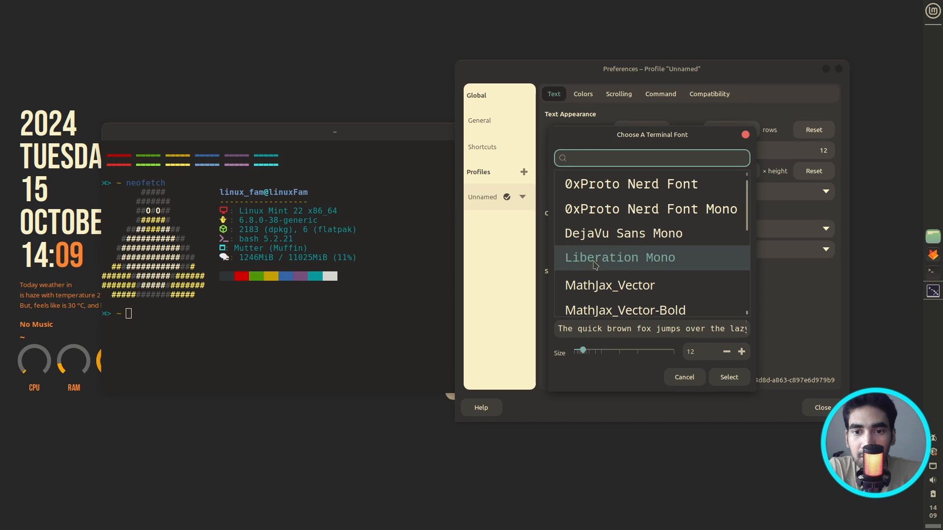
left_click(647, 265)
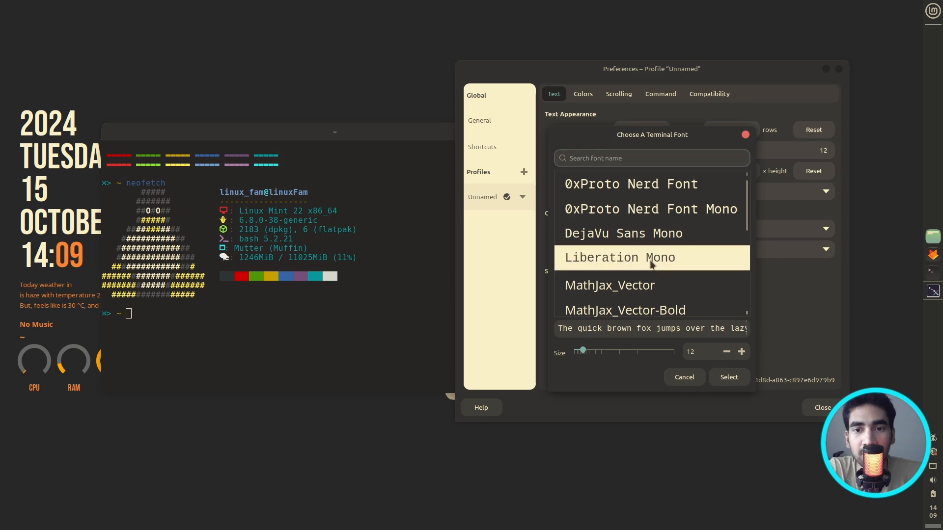
left_click(727, 353)
left_click(727, 353)
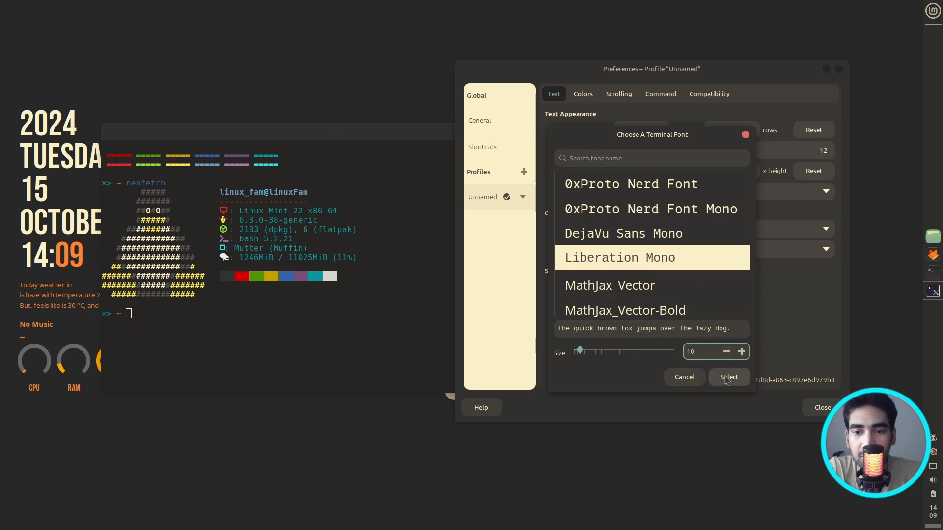
left_click(725, 377)
- Apply the built-in Solarized palette to the terminal profile, arranging both windows so the neofetch output stays in view
mouse_move(305, 129)
left_mouse_down()
mouse_move(292, 119)
mouse_move(299, 128)
left_mouse_up()
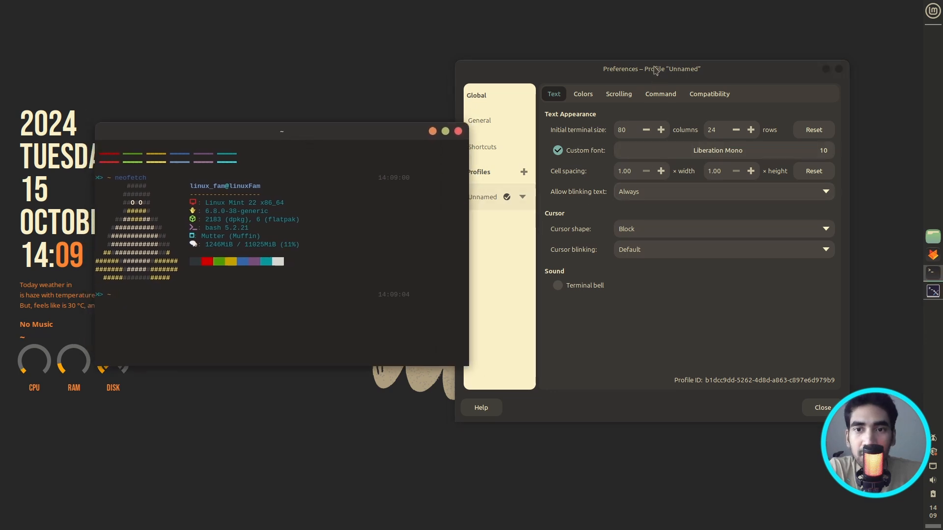
left_click_drag(656, 70, 695, 51)
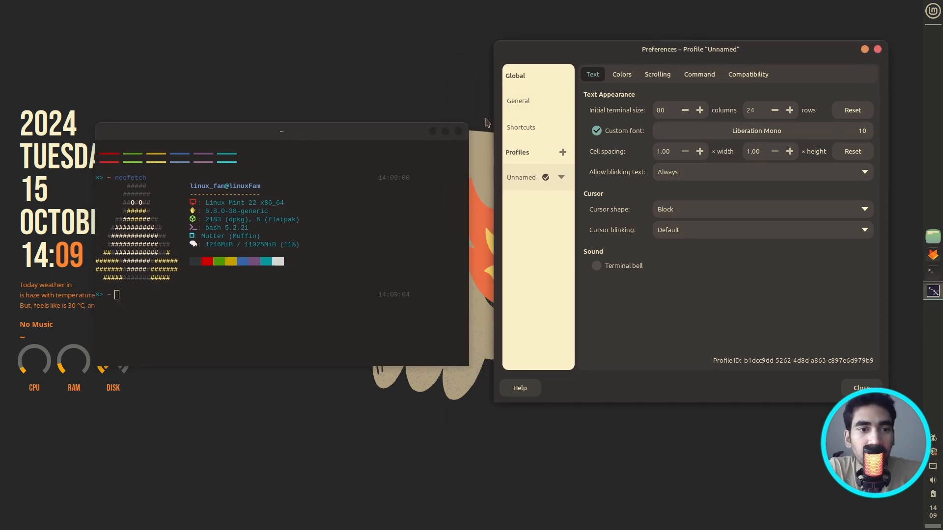
left_click(624, 75)
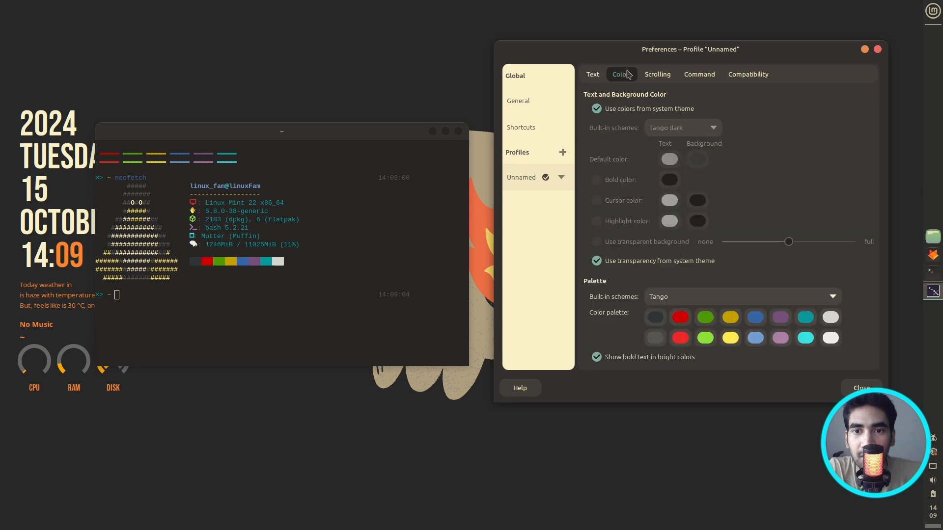
left_click(699, 298)
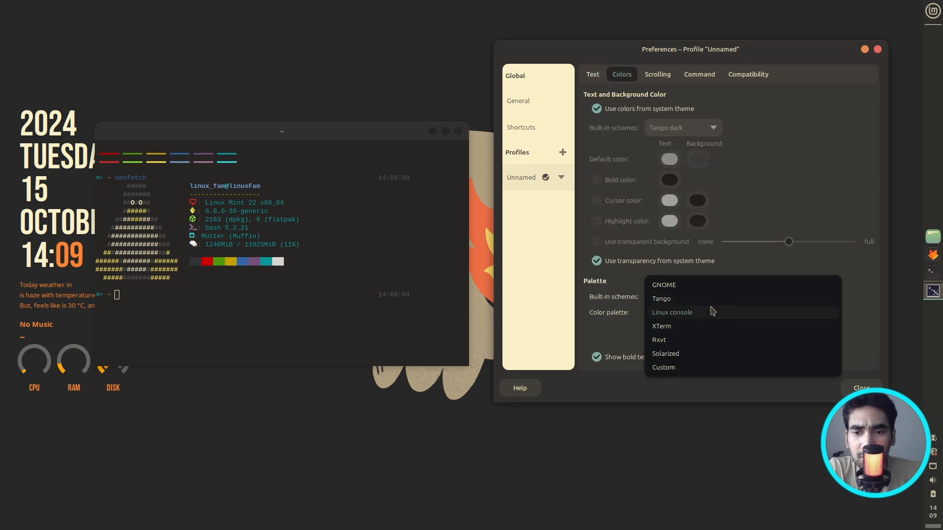
left_click(686, 354)
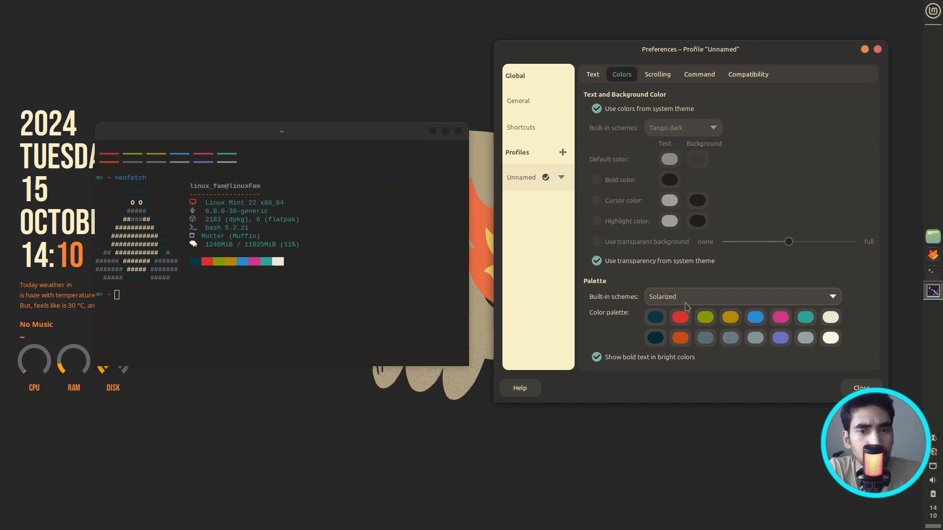
left_click_drag(410, 136, 499, 140)
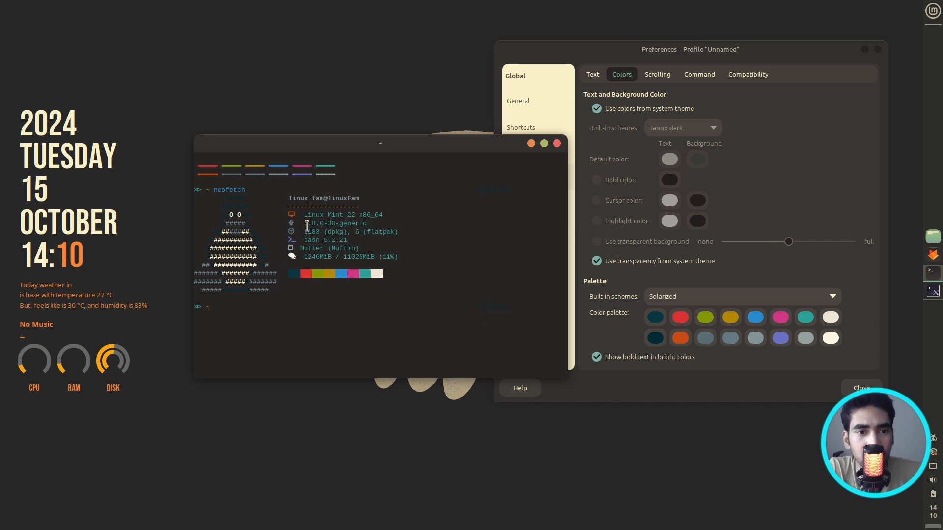
- Preview the Tango and GNOME palettes on the neofetch output and return to the Solarized scheme
left_click(707, 304)
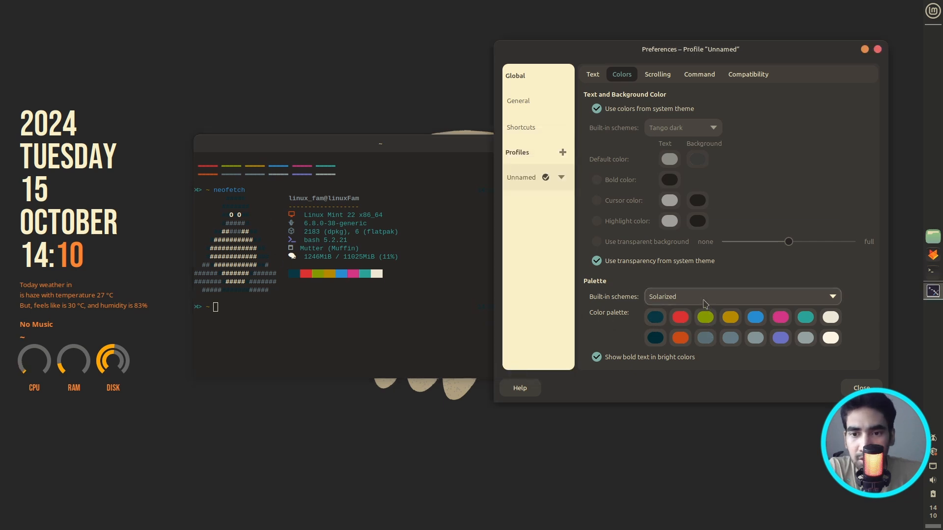
left_click(704, 303)
left_click(694, 248)
left_click(702, 304)
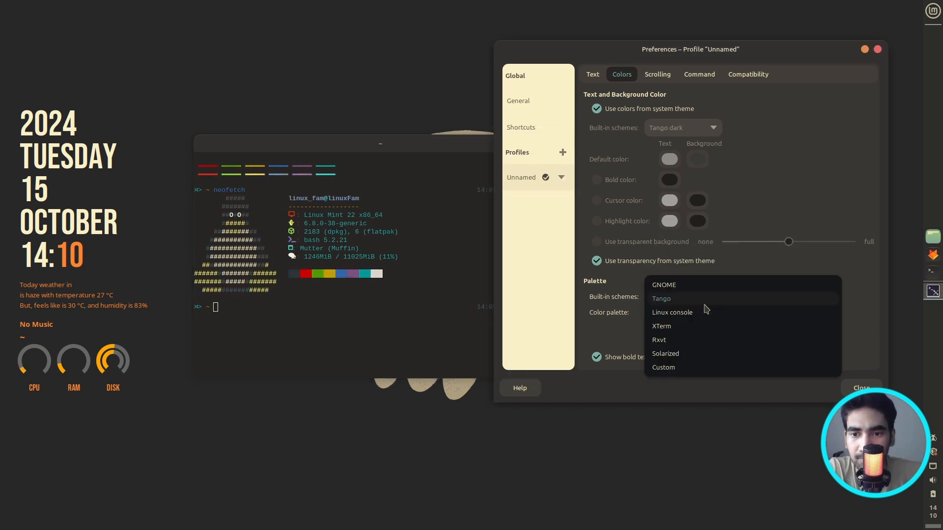
left_click(694, 286)
left_click(695, 304)
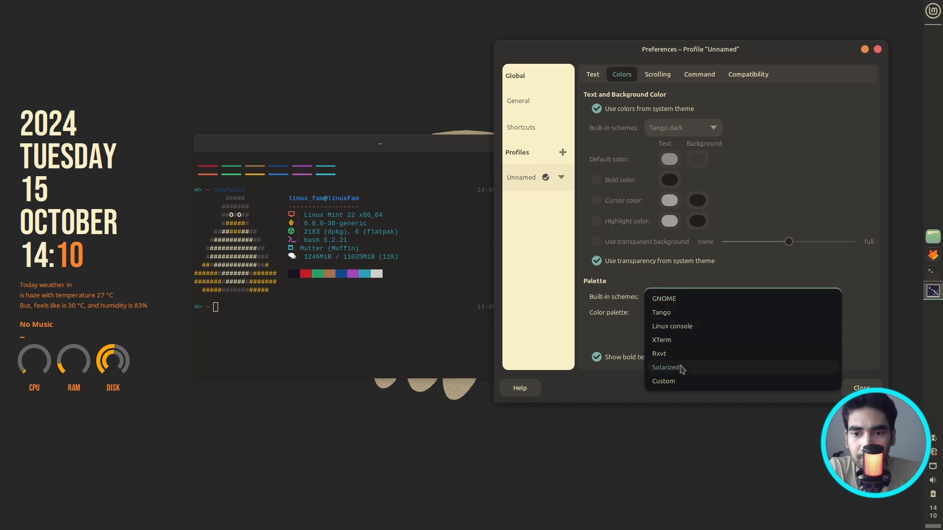
left_click(681, 368)
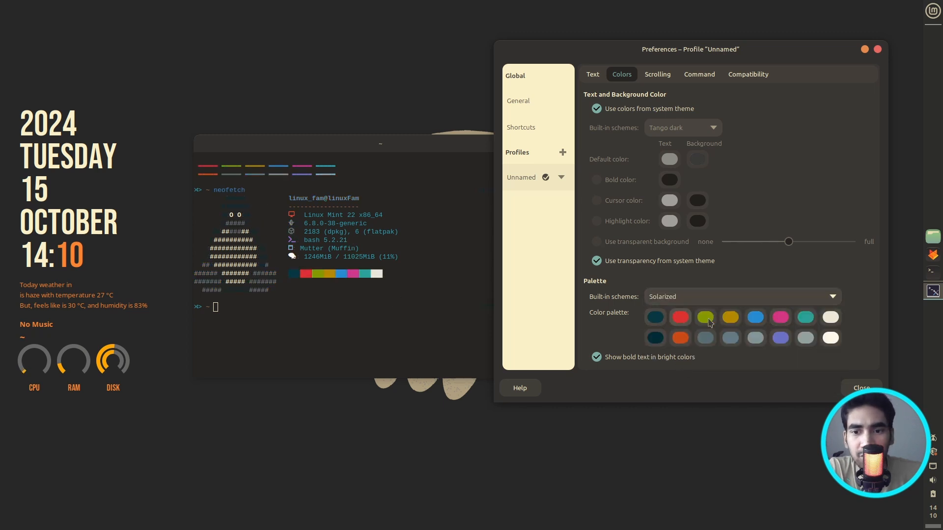
- Set palette color 0 to the green #2A9B78 by sampling it from the neofetch text in the terminal
left_click(659, 320)
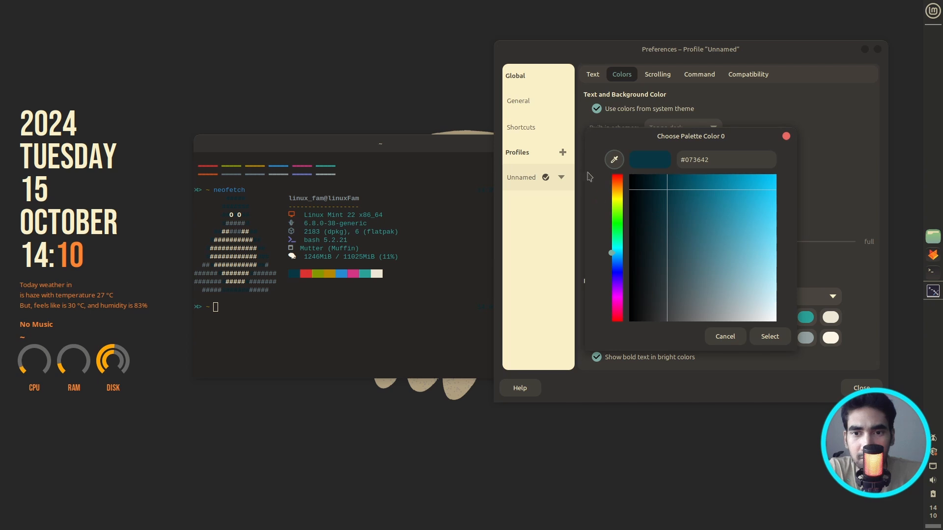
left_click(613, 160)
left_click(614, 160)
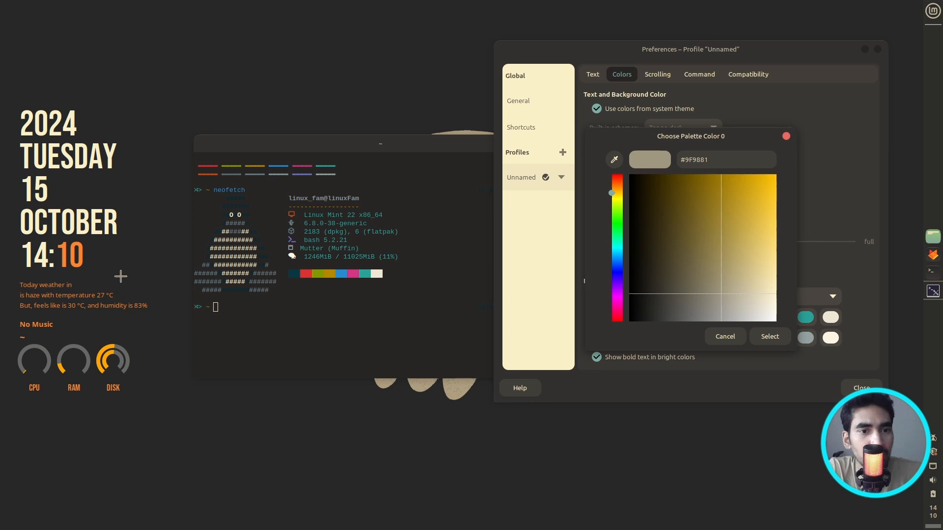
left_click(349, 257)
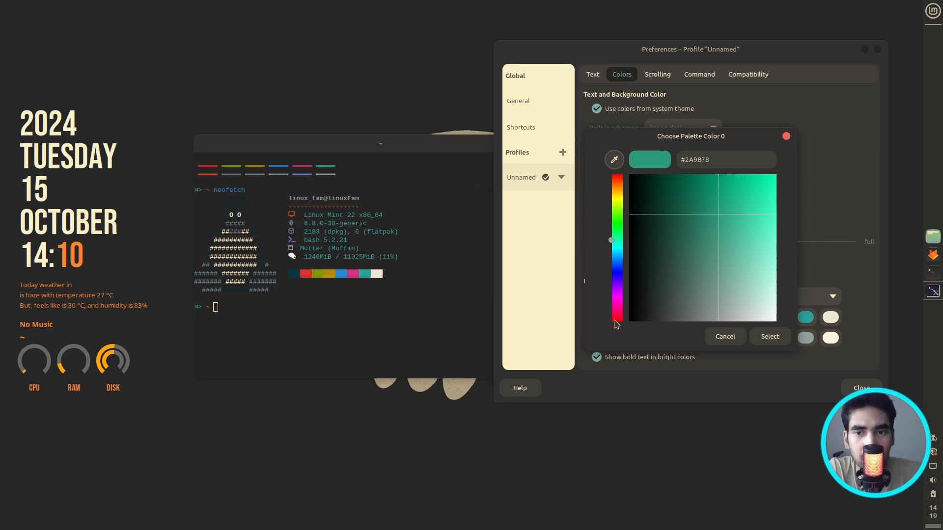
left_click(770, 337)
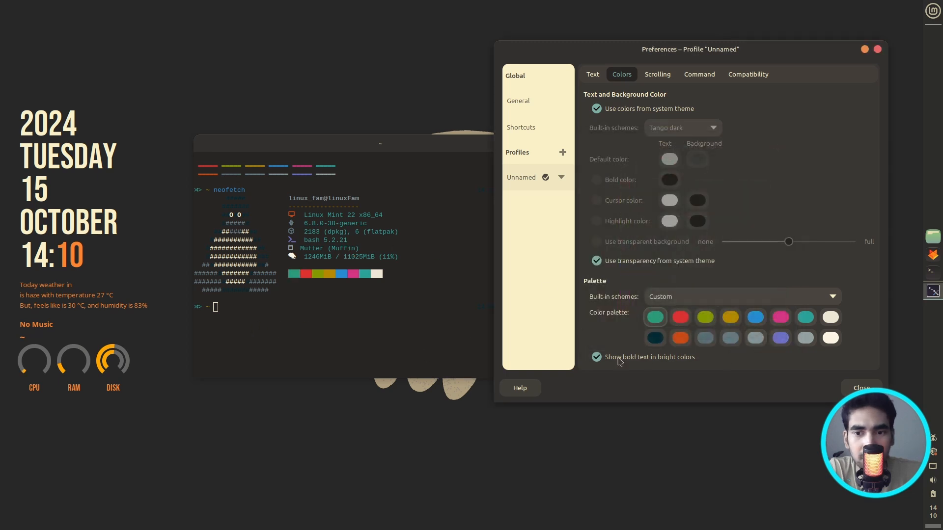
- Lighten palette color 8 to a muted teal blue and set palette color 1 to the soft red #EB6865
left_click(656, 337)
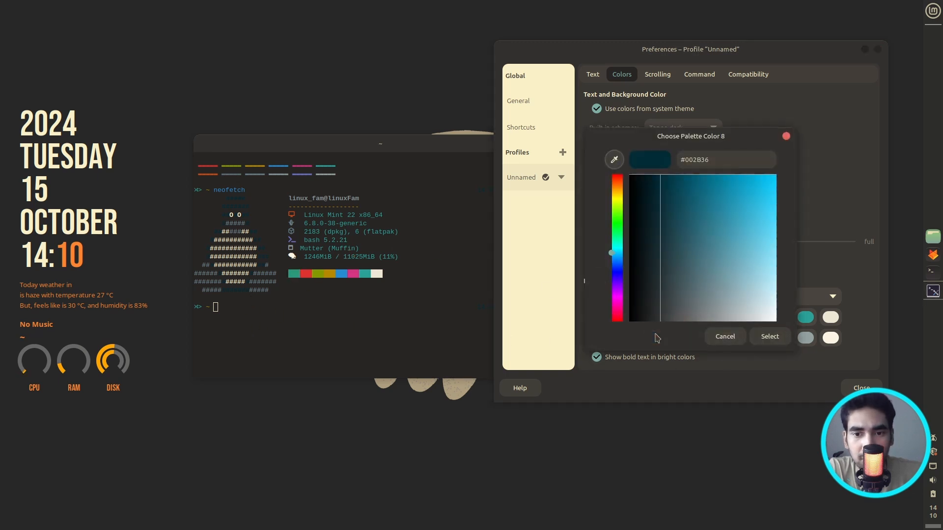
left_click_drag(654, 179, 700, 234)
left_click(769, 337)
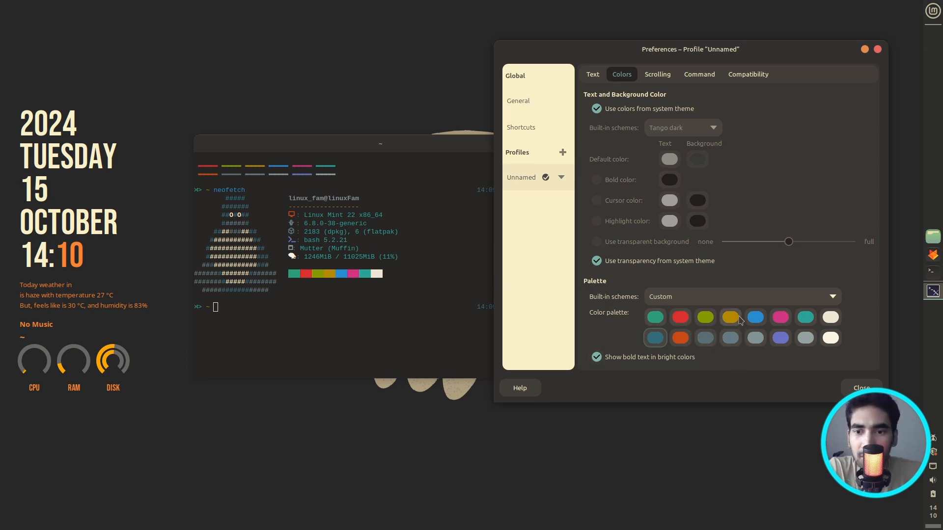
left_click(684, 322)
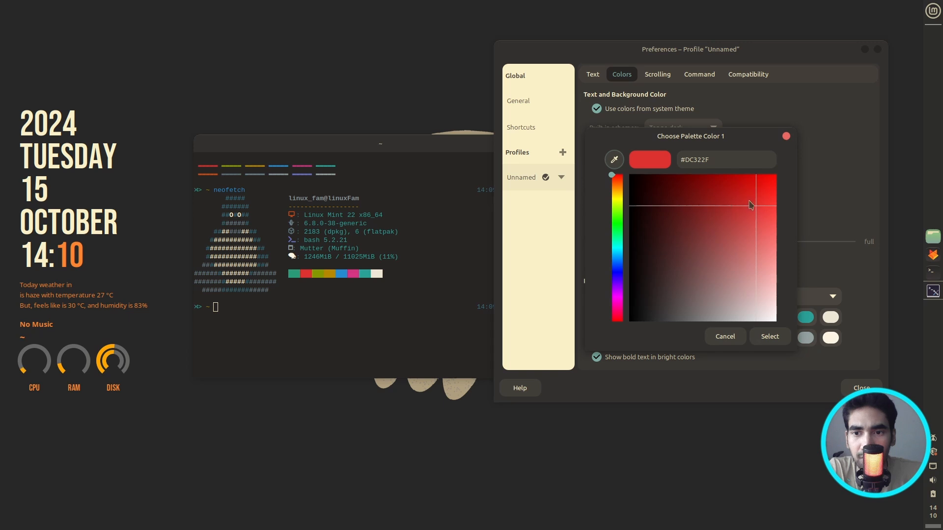
left_click_drag(750, 206, 764, 237)
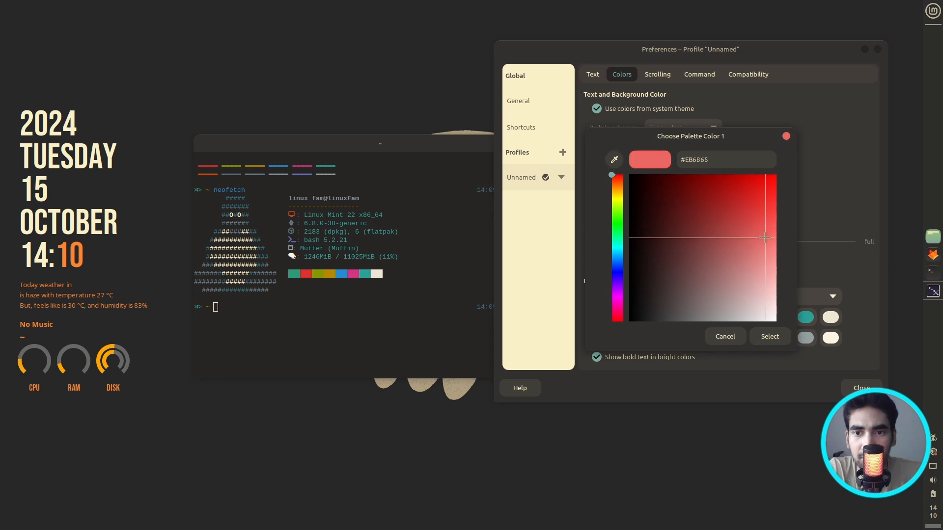
left_click(769, 336)
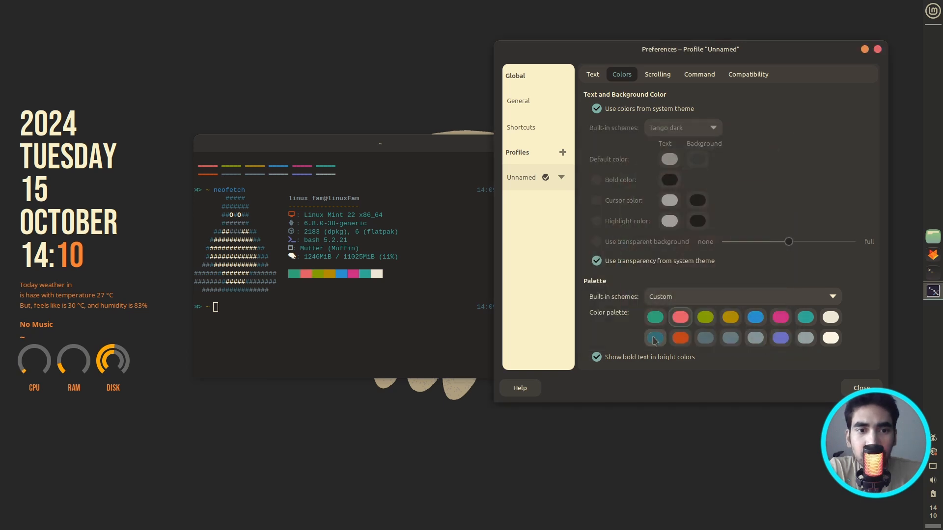
- Set palette color 5 to the muted pink #C36A95 and lighten palette color 6 to a softer turquoise
left_click(780, 318)
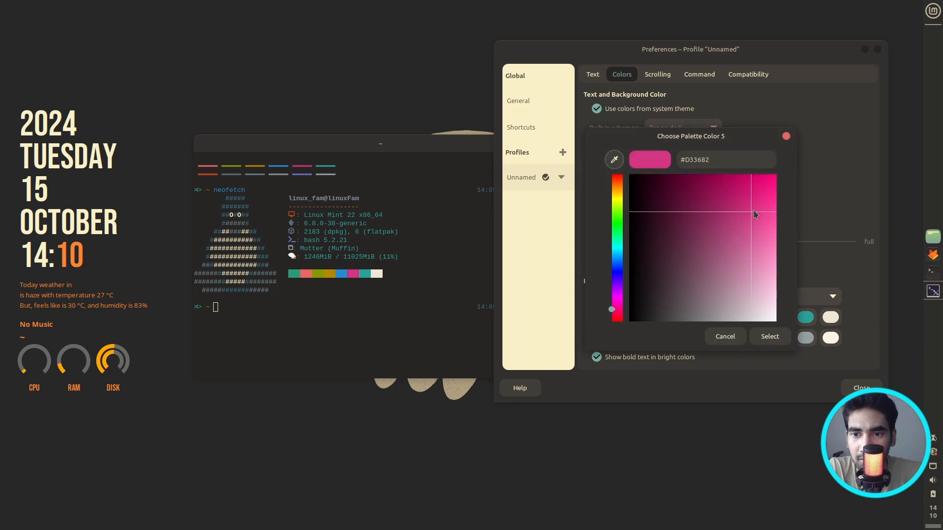
left_click_drag(754, 212, 741, 254)
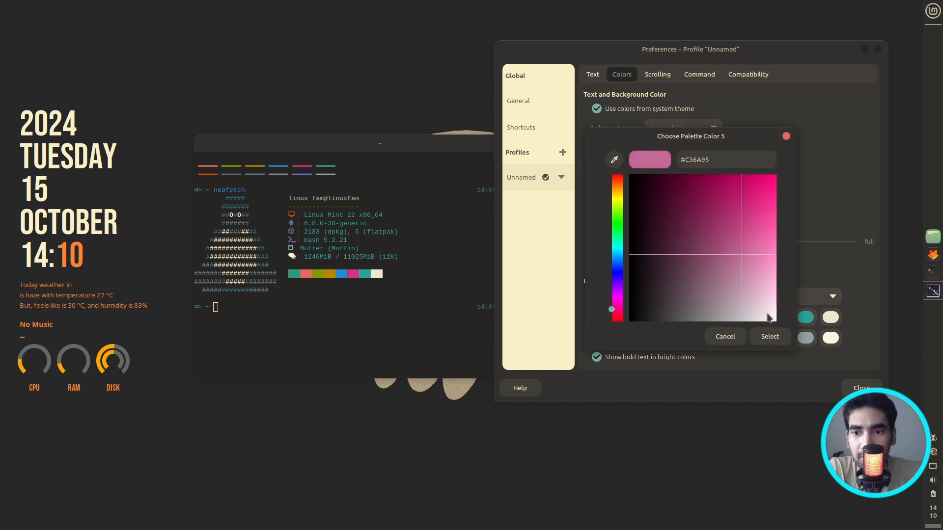
left_click(770, 336)
left_click(805, 317)
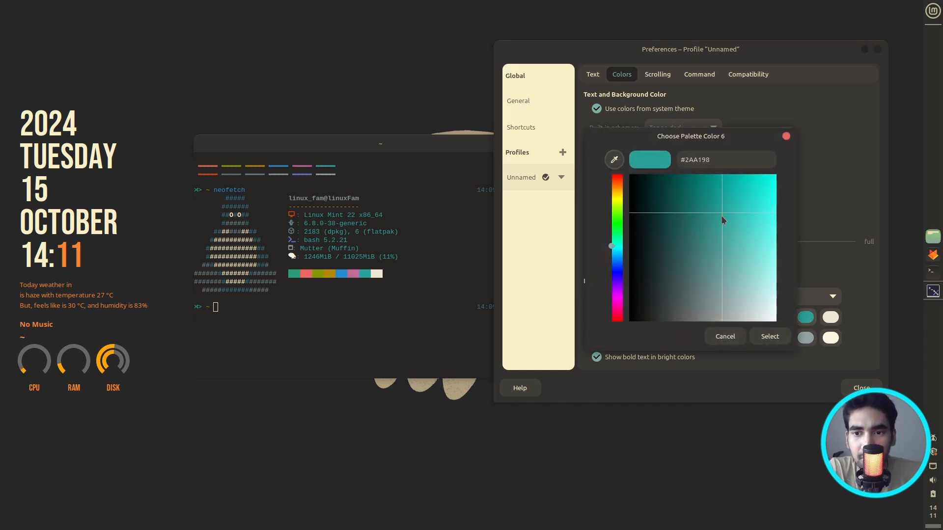
left_click_drag(722, 220, 734, 236)
left_click(769, 336)
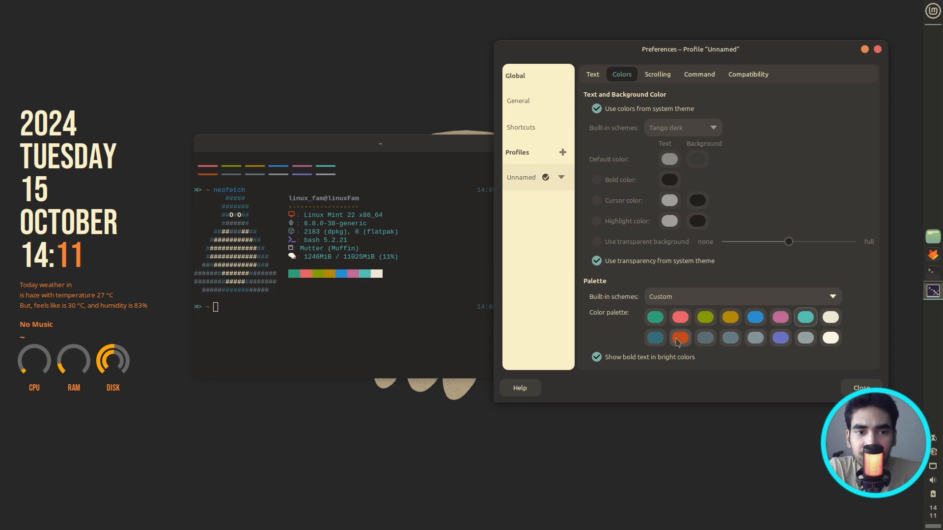
- Accept palette color 7 as it is and change palette color 10 to a lighter grayish blue
left_click(830, 317)
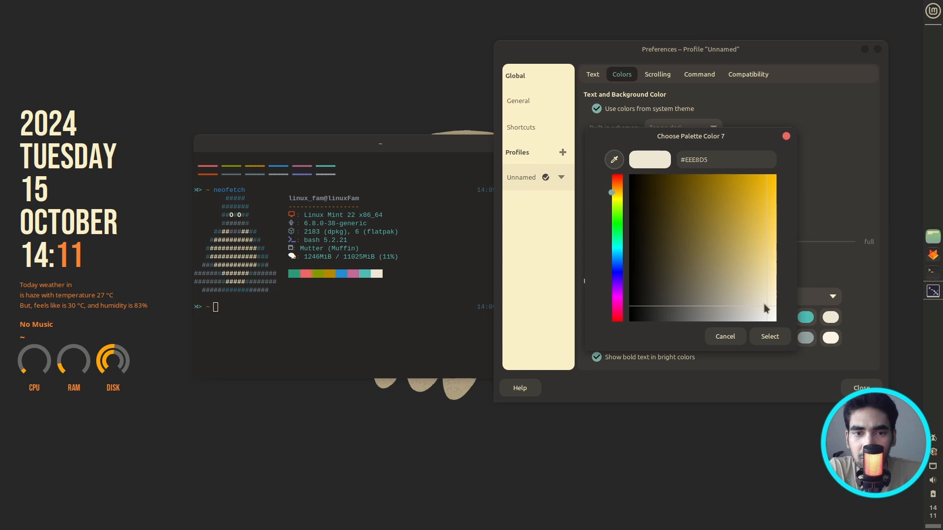
left_click(769, 336)
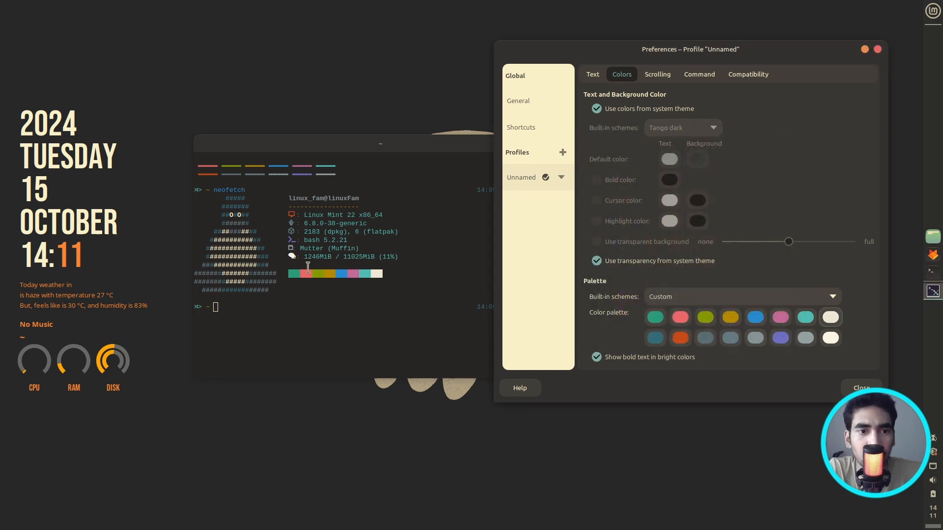
left_click(705, 338)
left_click_drag(694, 288, 728, 271)
left_click(771, 338)
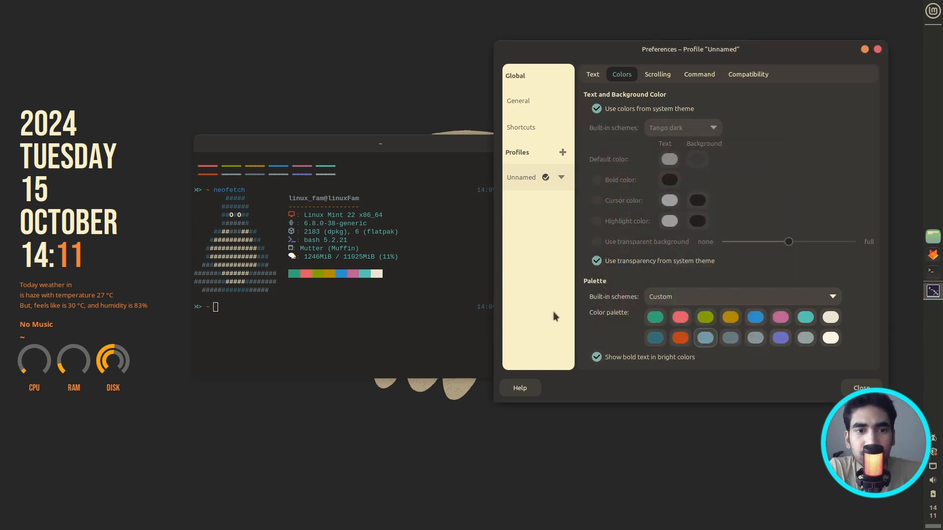
- Shrink the terminal window around the neofetch output, and close both the terminal and its preferences
left_click_drag(419, 150, 371, 155)
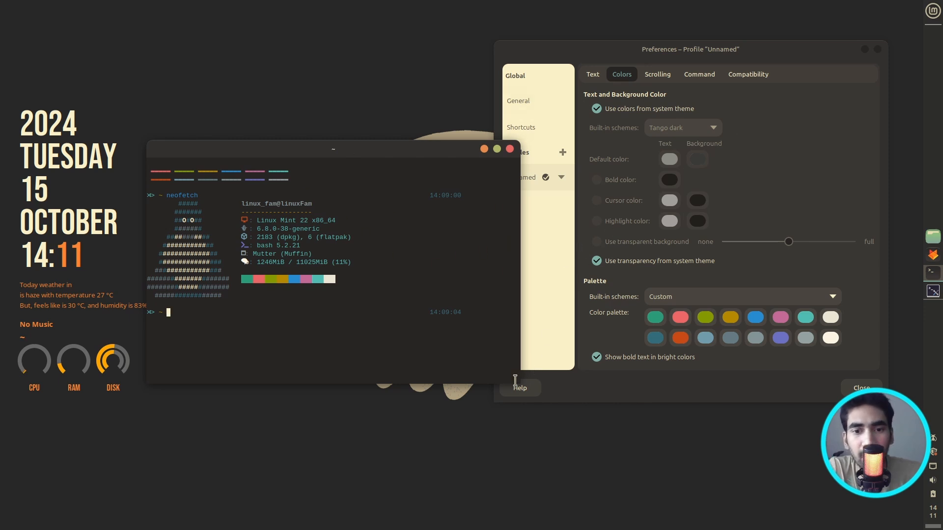
left_click_drag(515, 383, 449, 329)
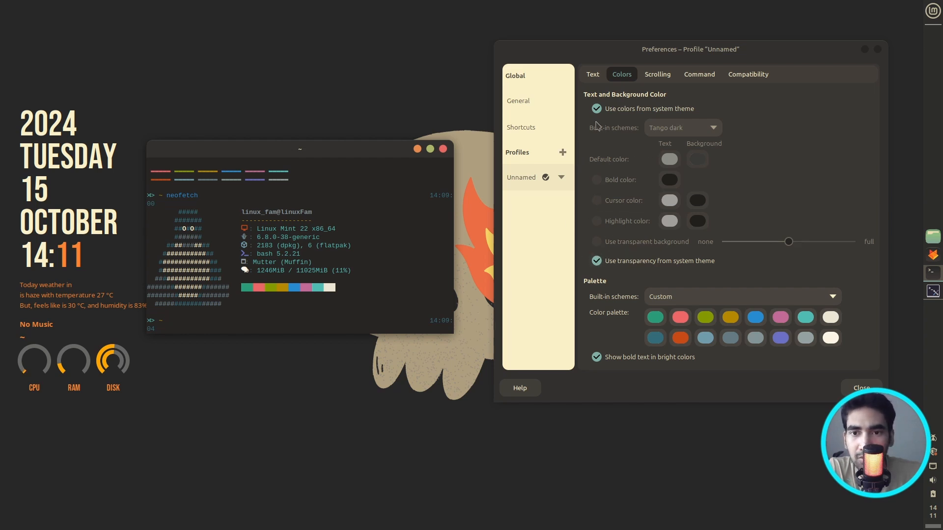
left_click(442, 149)
left_click(878, 49)
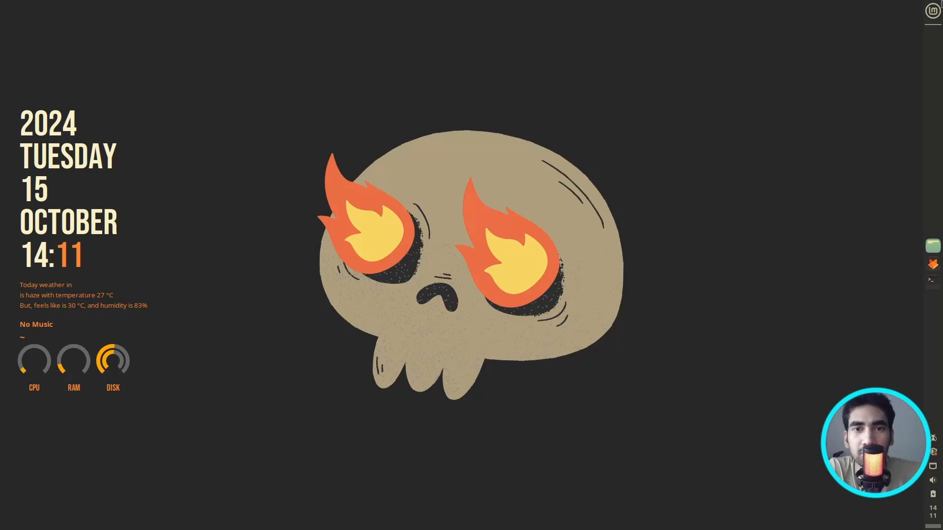
- Open the polybar-themes-master folder inside Downloads in the file manager
left_click(933, 245)
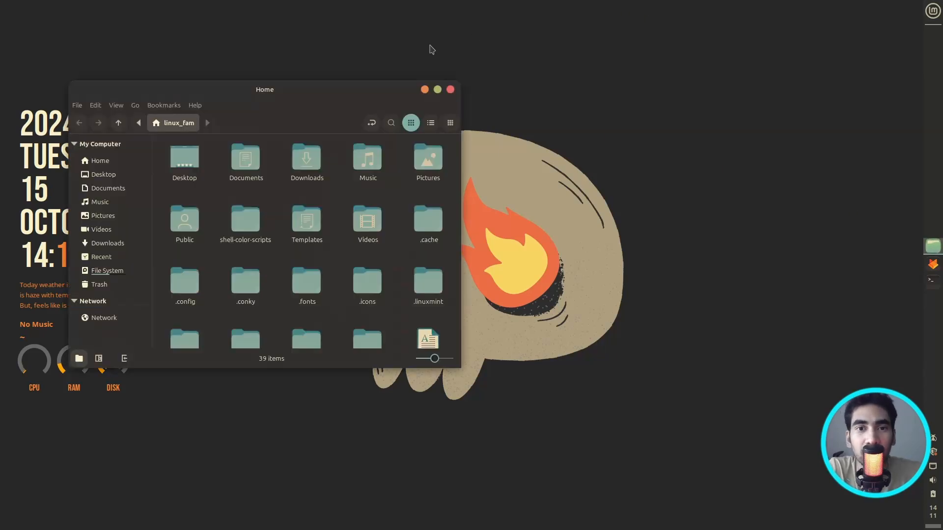
double_click(482, 166)
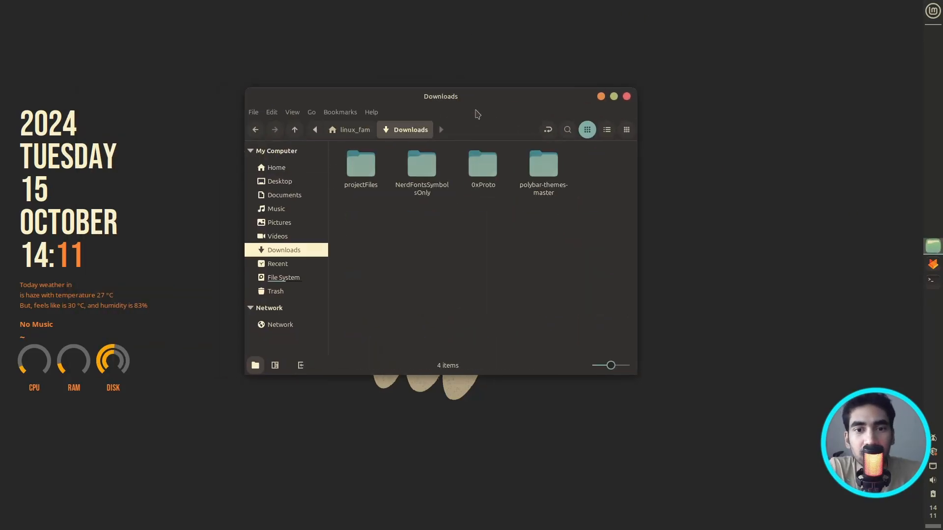
left_click_drag(511, 104, 540, 135)
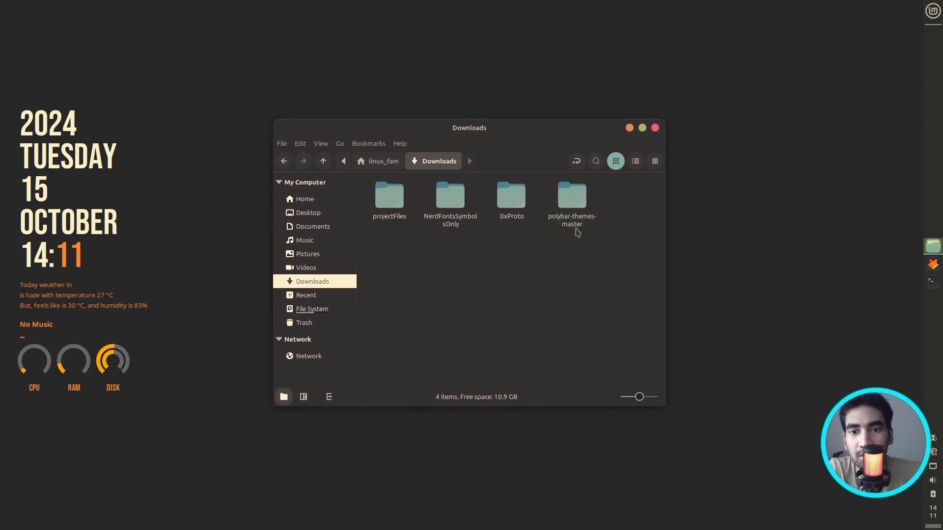
double_click(578, 202)
mouse_move(544, 131)
left_mouse_down()
mouse_move(539, 113)
mouse_move(536, 136)
left_mouse_up()
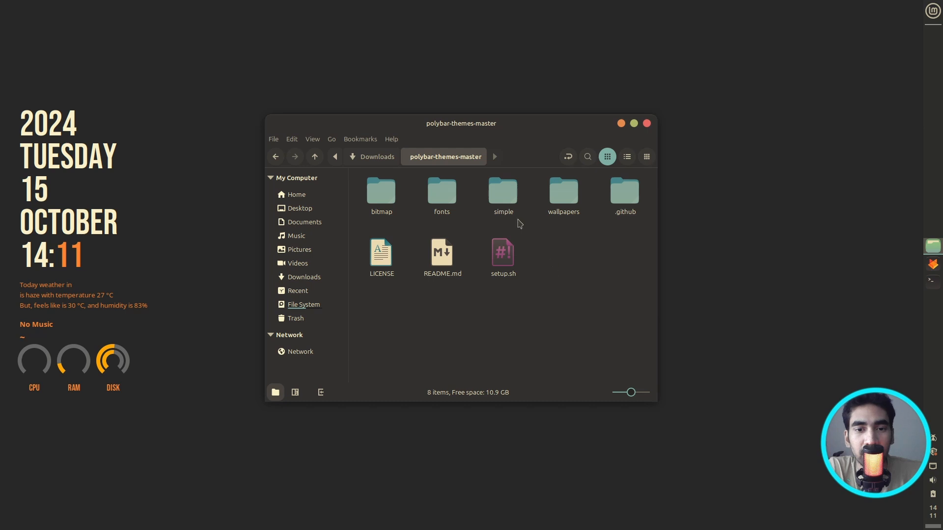
- Allow setup.sh to be executed as a program in its file permissions, and close its properties
right_click(504, 255)
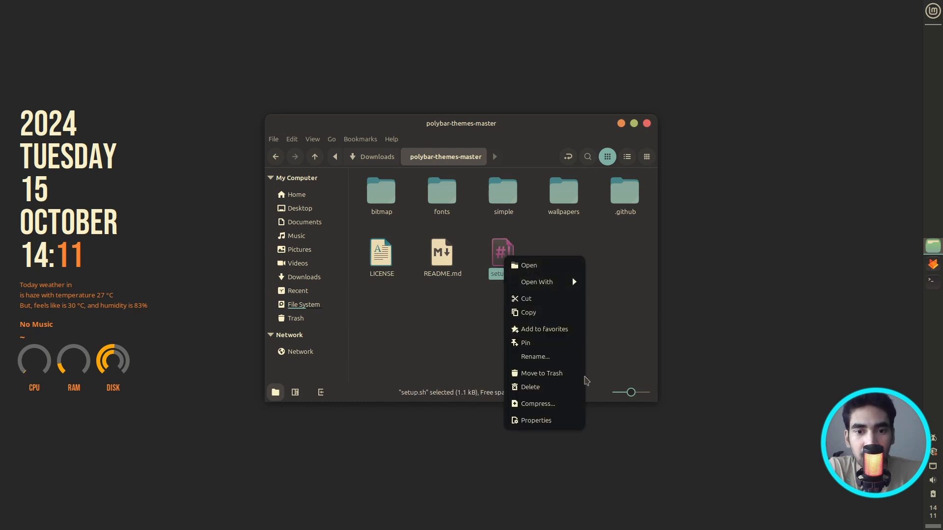
left_click(536, 420)
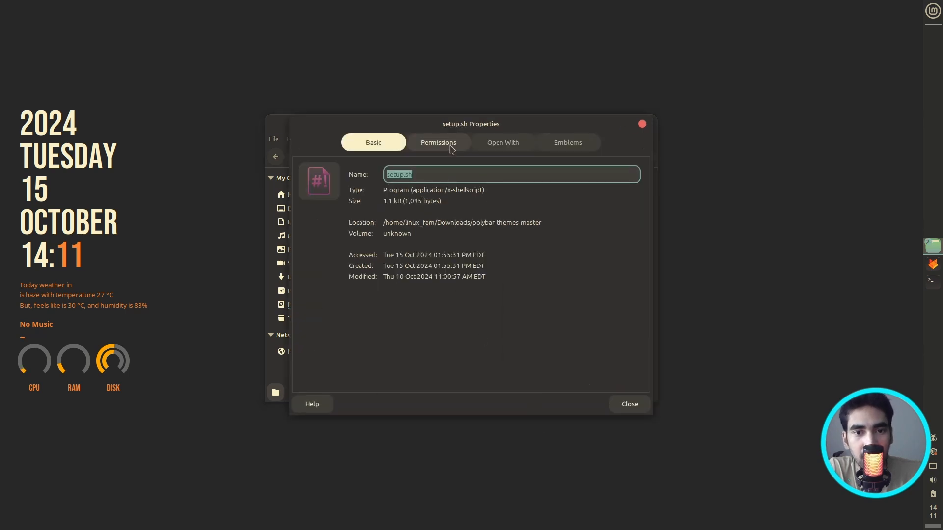
left_click(452, 149)
left_click(379, 283)
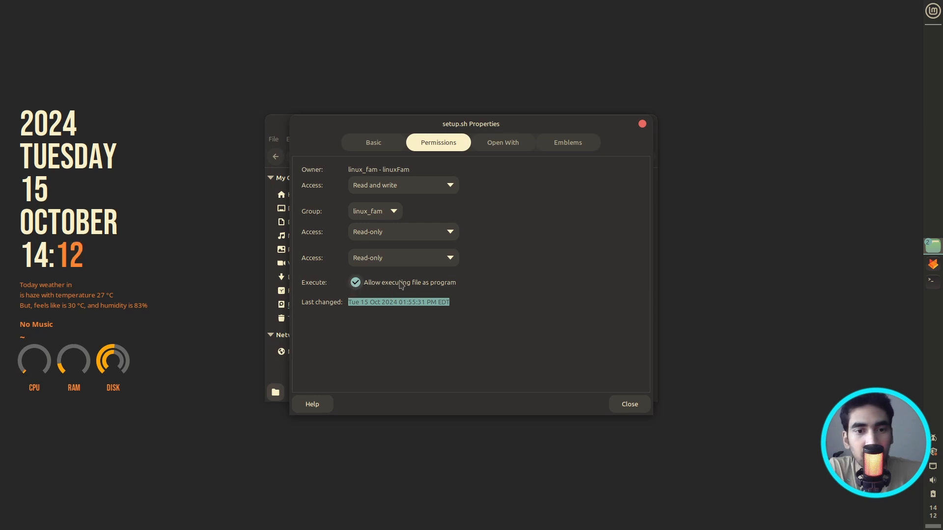
left_click(635, 410)
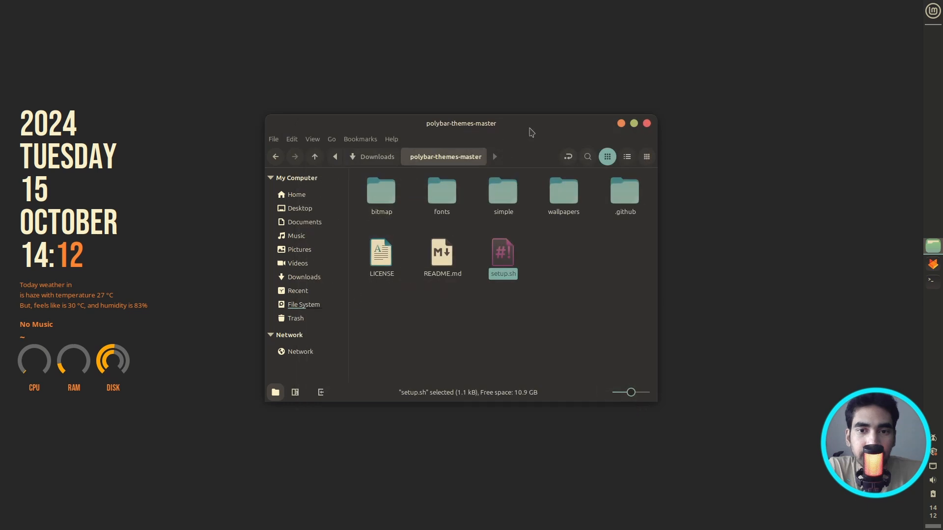
left_click_drag(530, 126, 530, 123)
left_click(550, 261)
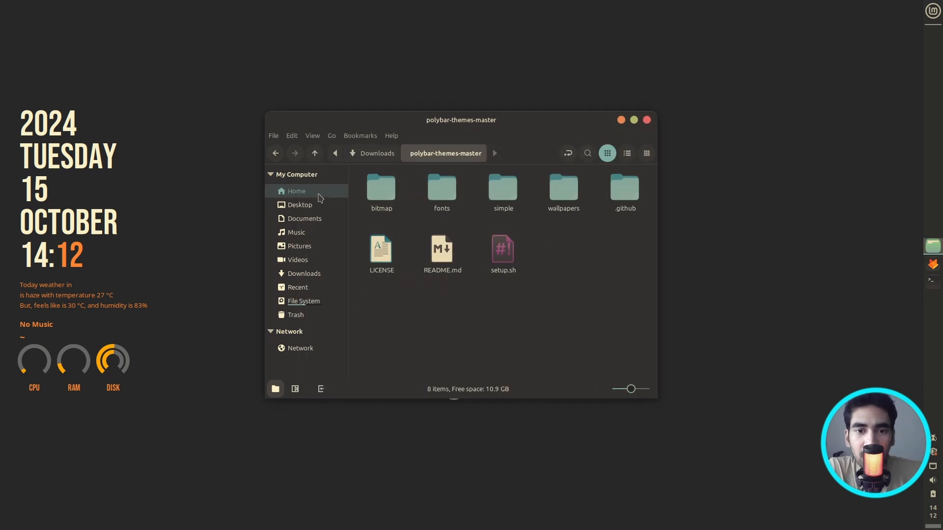
- Open the download links file in the projectFiles folder and copy the polybar themes URL
left_click(276, 153)
double_click(376, 210)
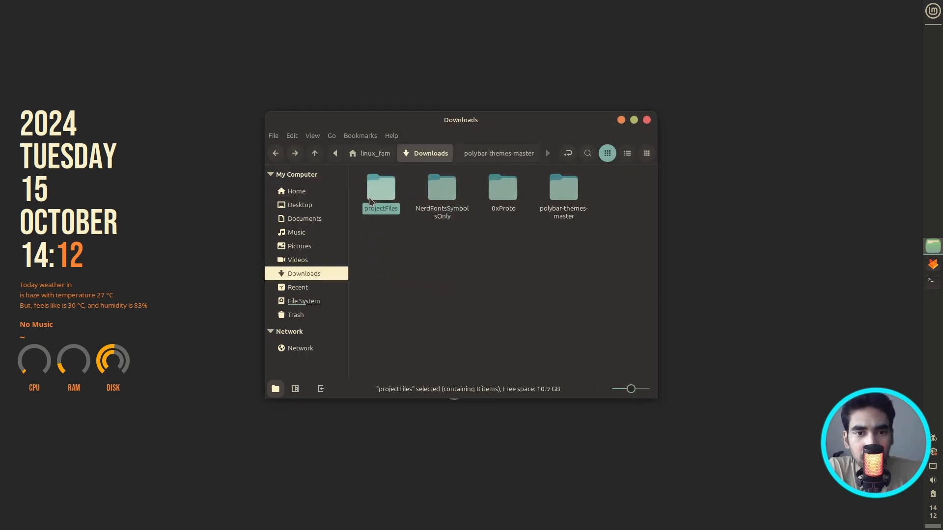
double_click(442, 194)
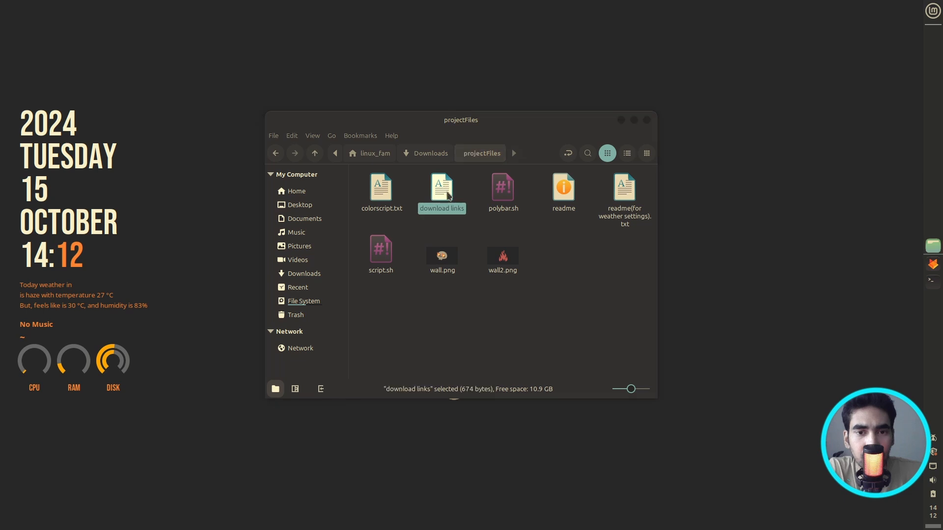
left_click_drag(244, 40, 397, 44)
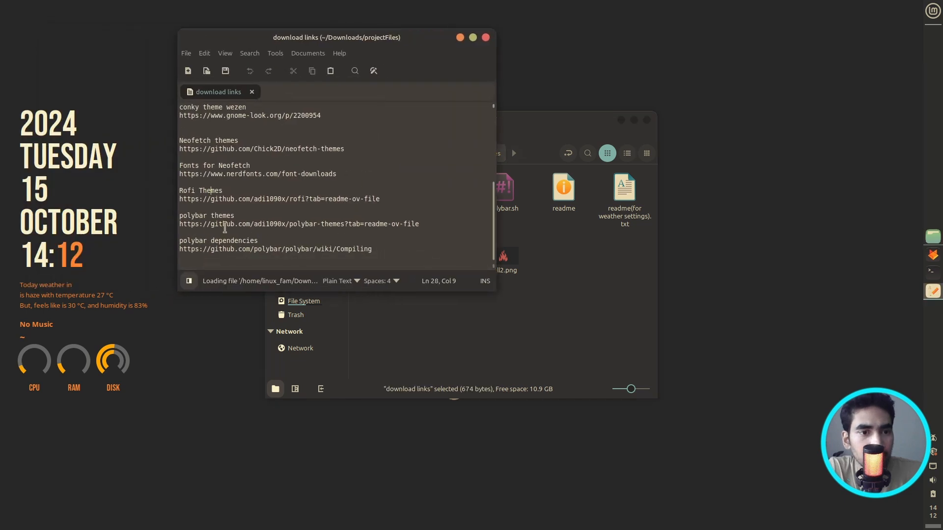
left_click(302, 228)
triple_click(302, 228)
key("ctrl+c")
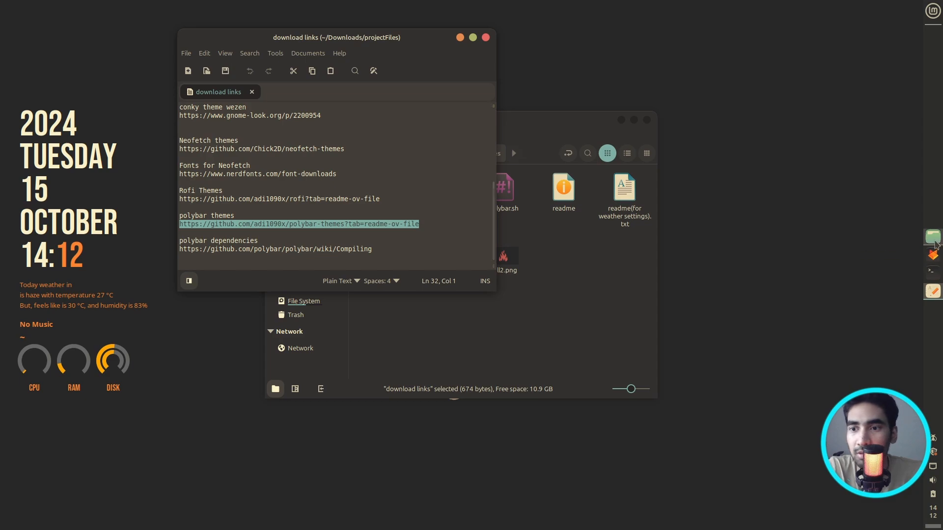
- Switch to Firefox and open the copied polybar-themes GitHub link
left_click(933, 254)
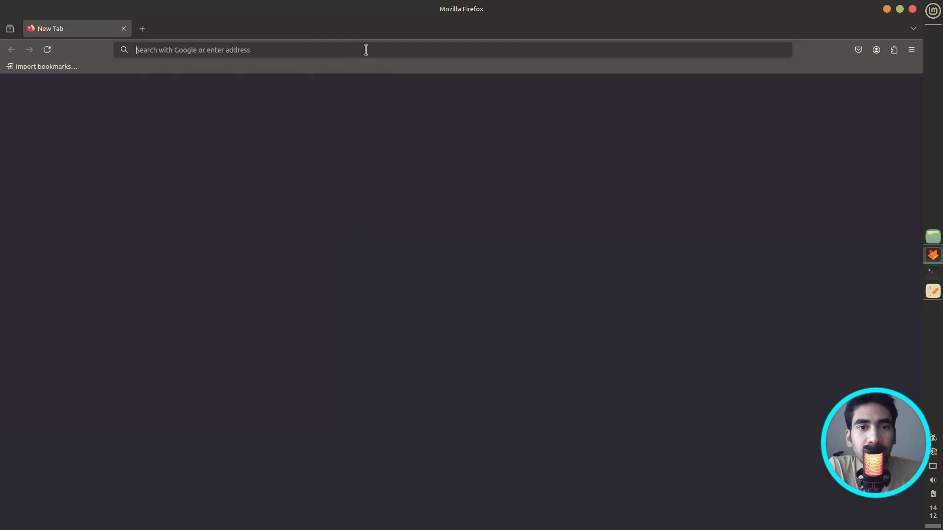
left_click(380, 49)
key("ctrl+v")
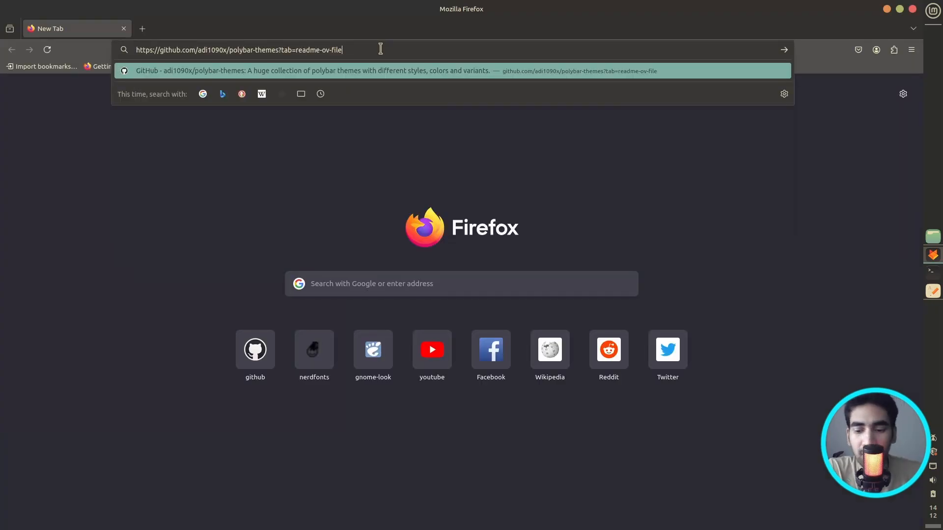
key("Return")
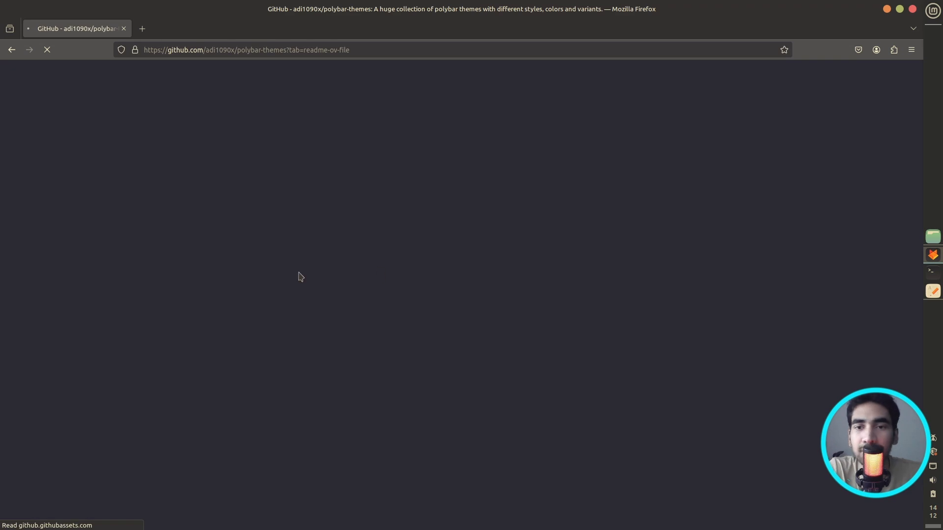
- Copy the command chmod +x setup.sh from the README's Installation section
scroll(131, 316, "down", 10)
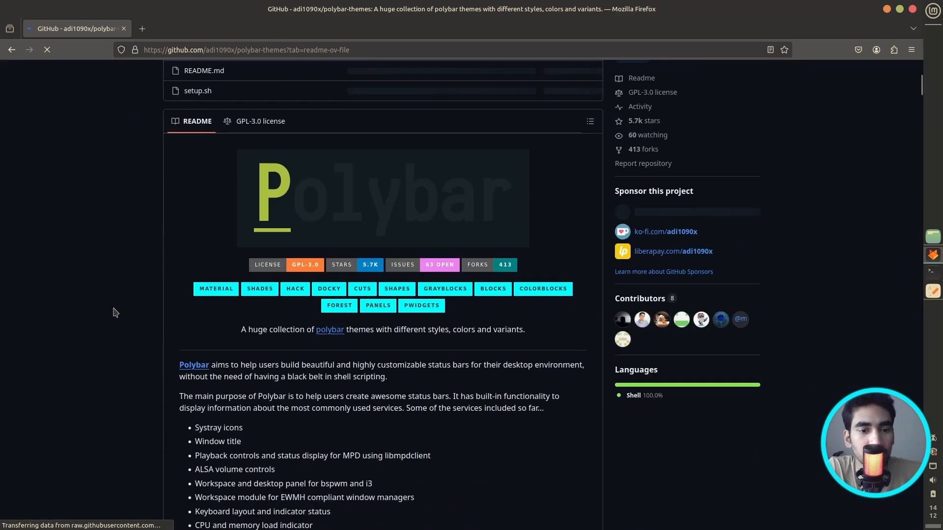
scroll(136, 296, "down", 10)
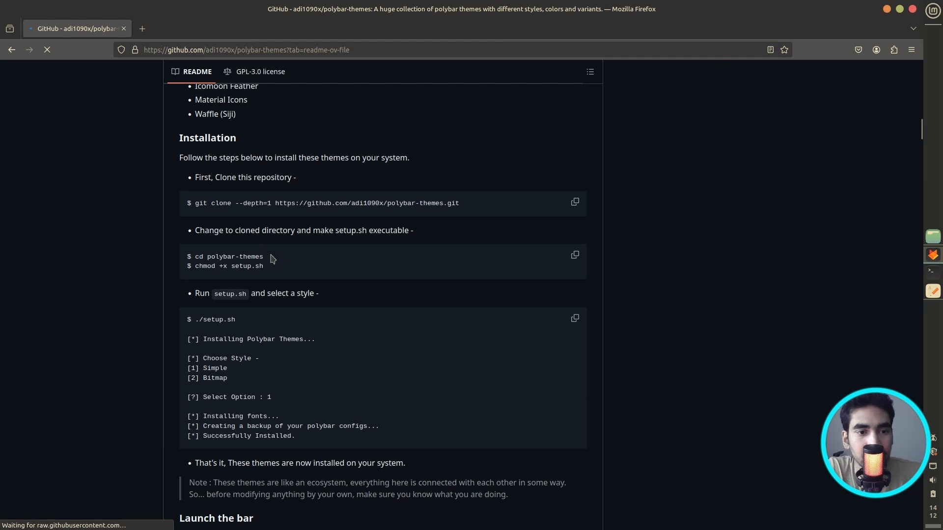
left_click_drag(270, 256, 207, 256)
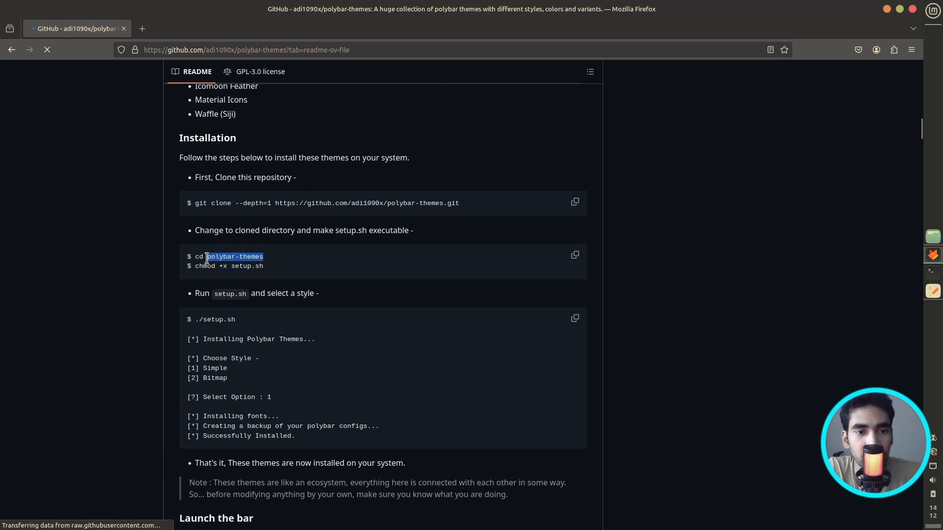
left_click(258, 255)
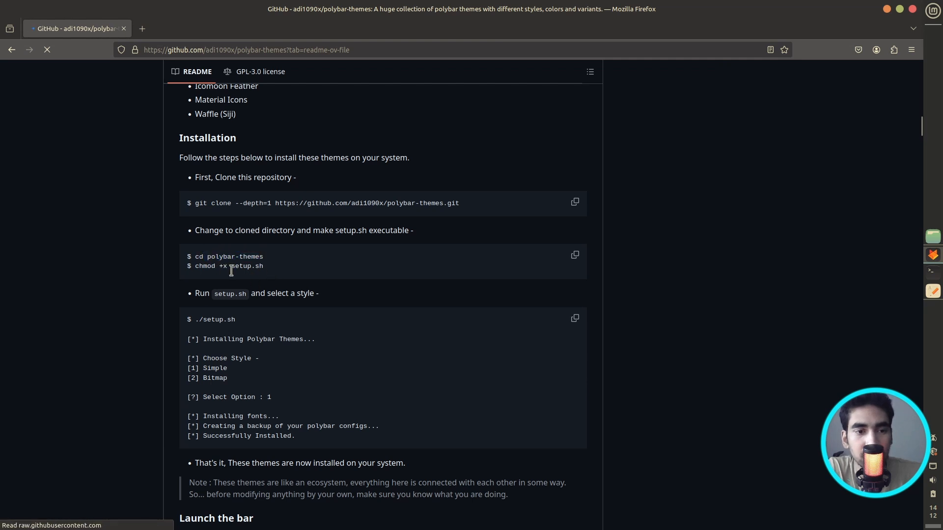
left_click_drag(265, 267, 194, 266)
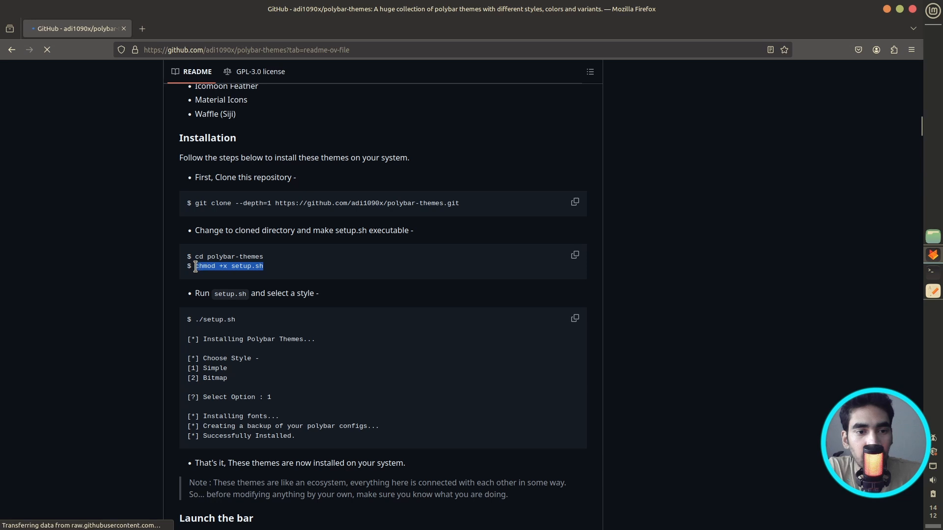
left_click(206, 266)
left_click_drag(267, 269, 195, 266)
right_click(204, 270)
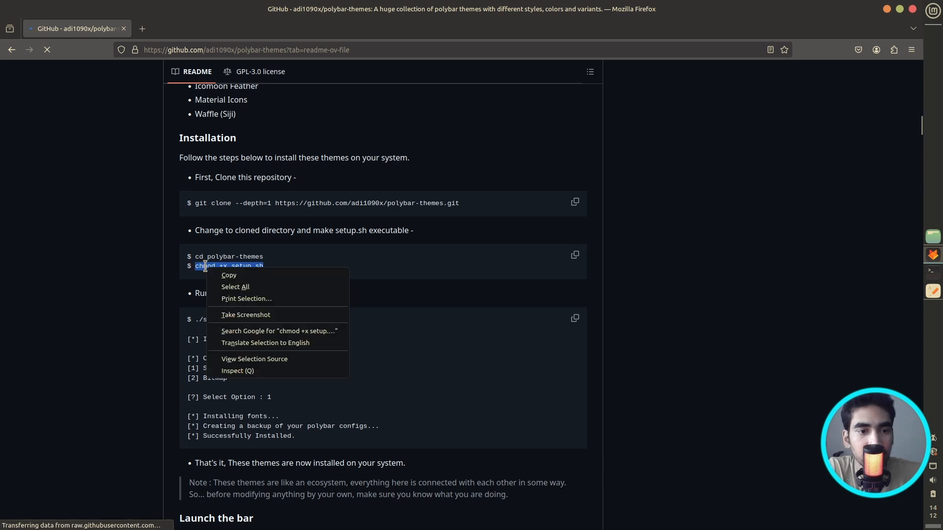
left_click(244, 278)
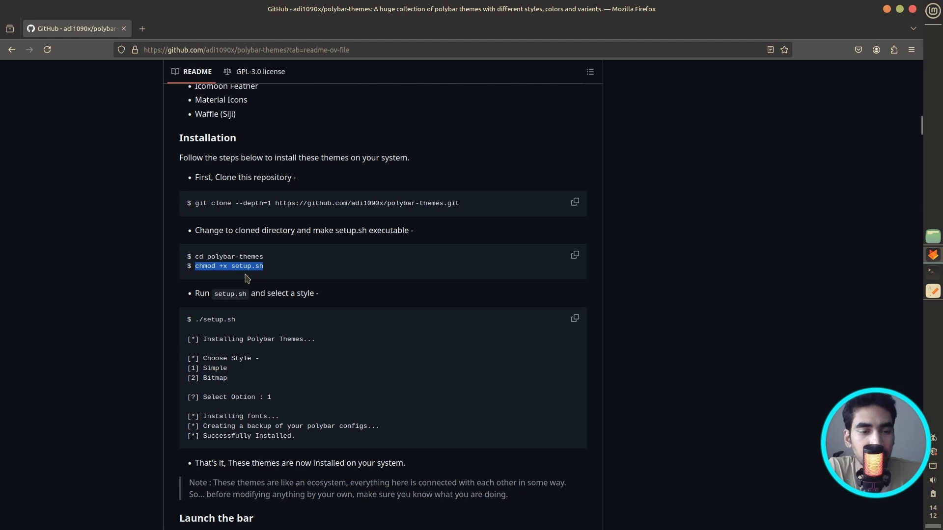
- Switch to the file manager, return to the polybar-themes-master folder, and open a terminal in it
left_click(932, 236)
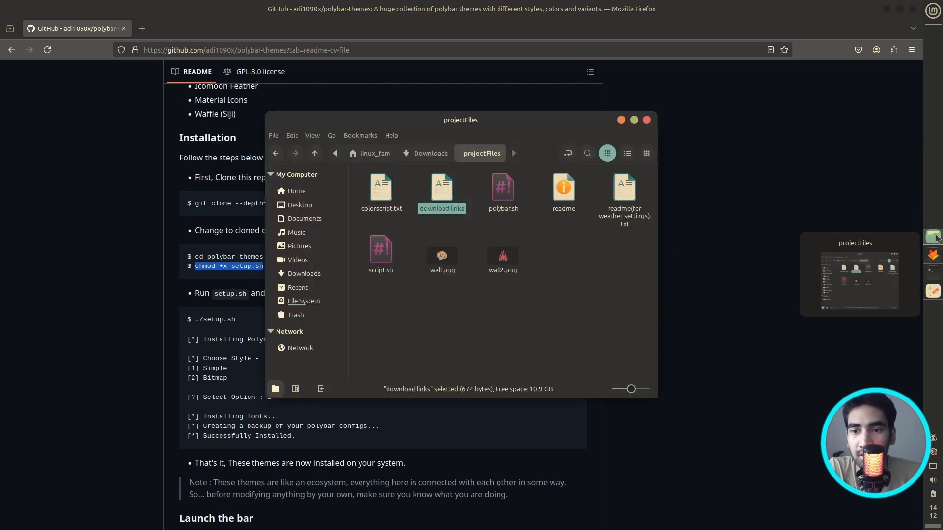
left_click(276, 153)
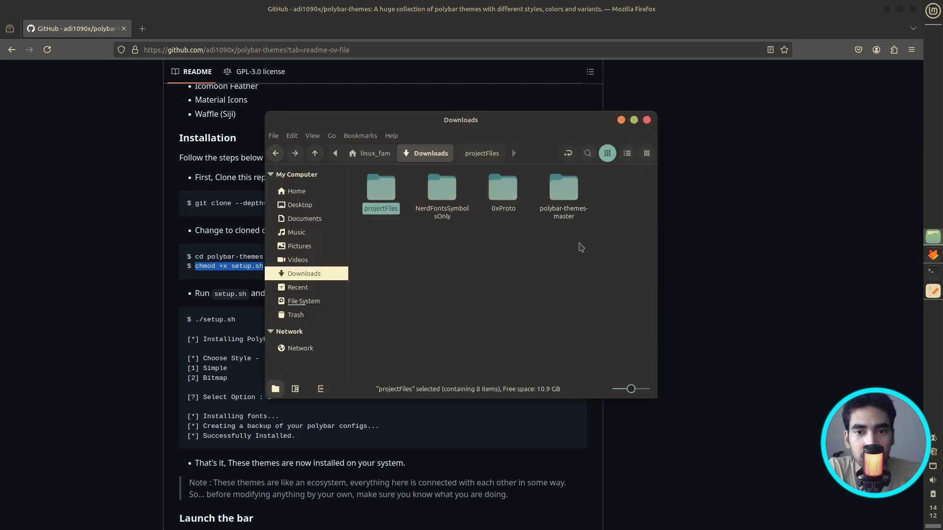
left_click(563, 189)
double_click(557, 213)
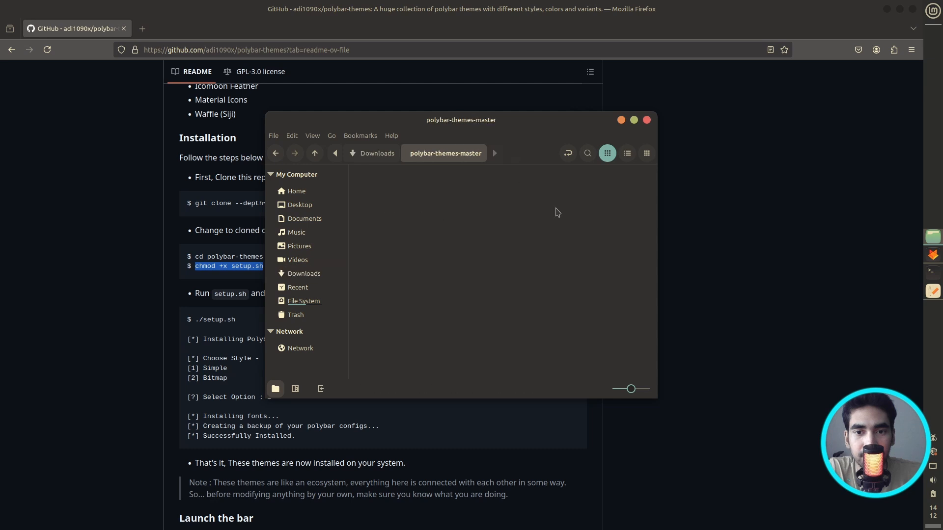
right_click(556, 258)
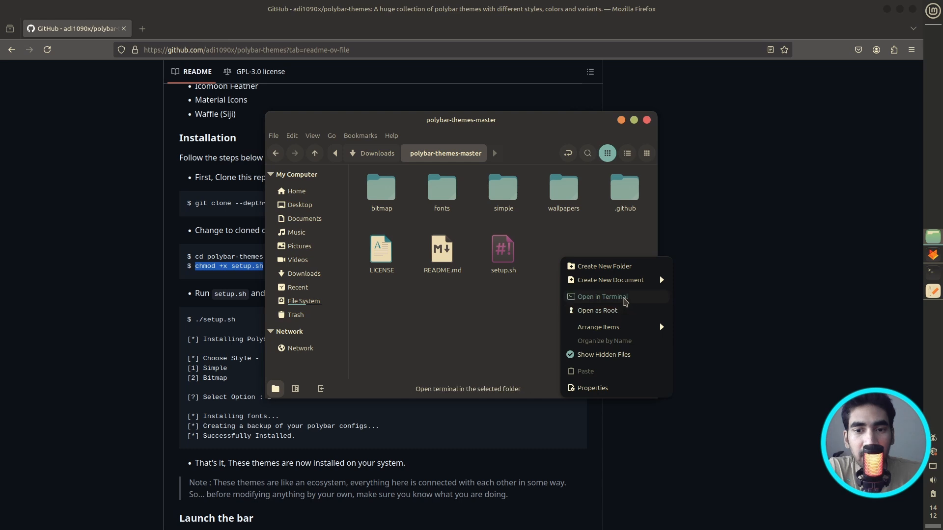
left_click(616, 298)
left_click_drag(253, 40, 731, 212)
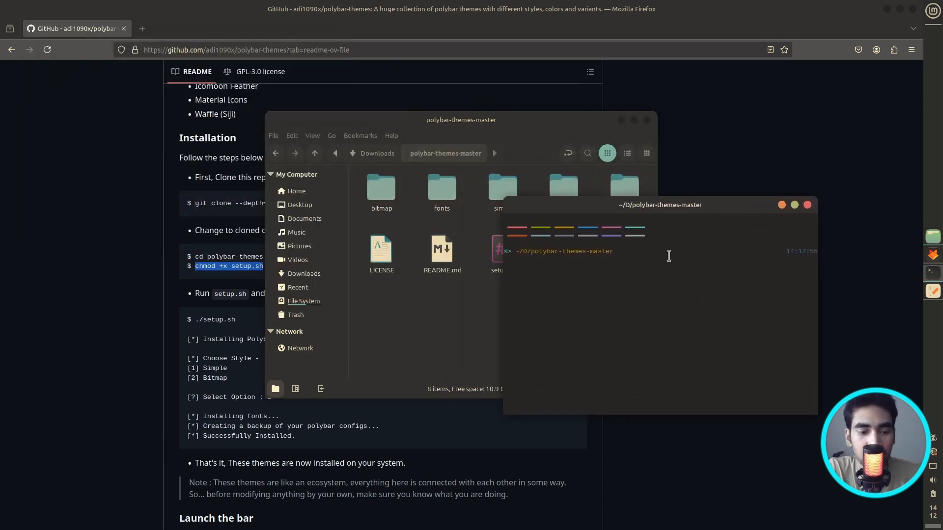
- Run chmod +x setup.sh in the terminal and place the file manager window beside it
key("ctrl+shift+v")
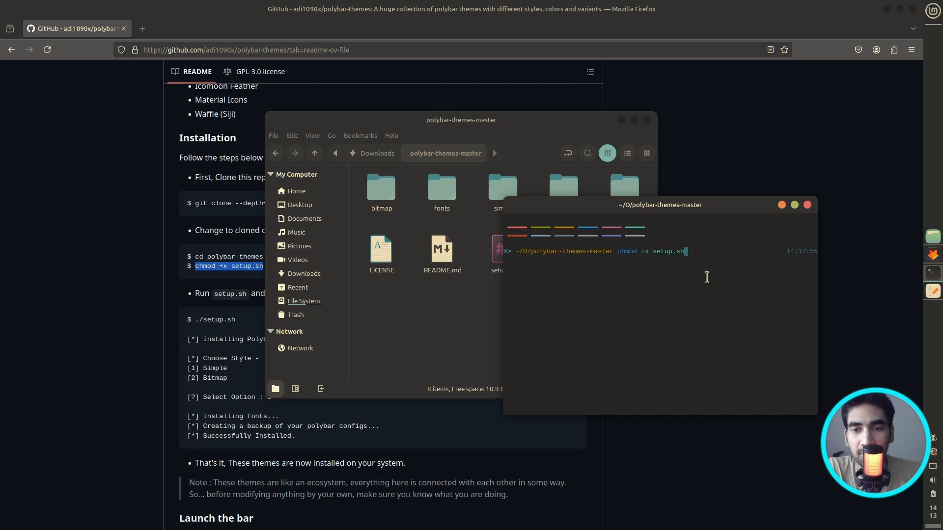
key("Return")
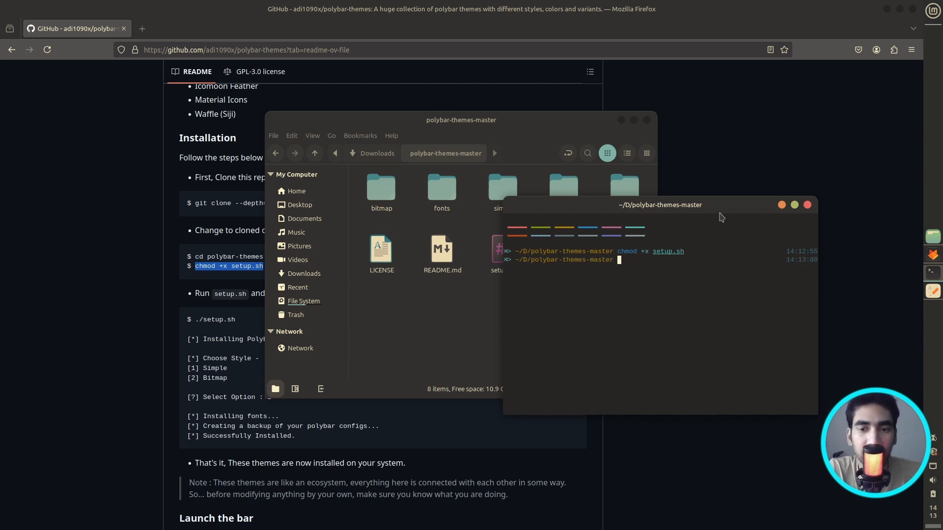
left_click_drag(491, 120, 324, 131)
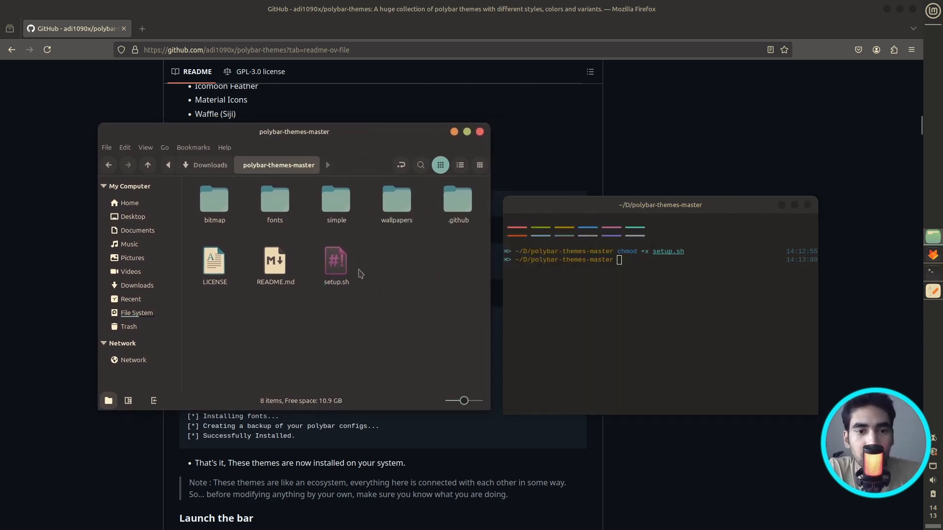
- Run ./setup.sh in the terminal and install the polybar themes with style option 1, Simple
left_click(662, 265)
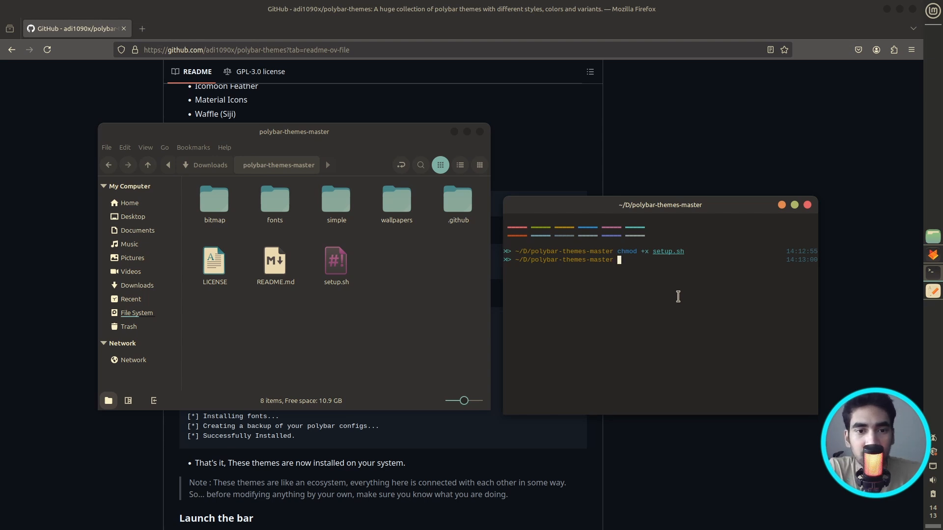
type("./setup.sh")
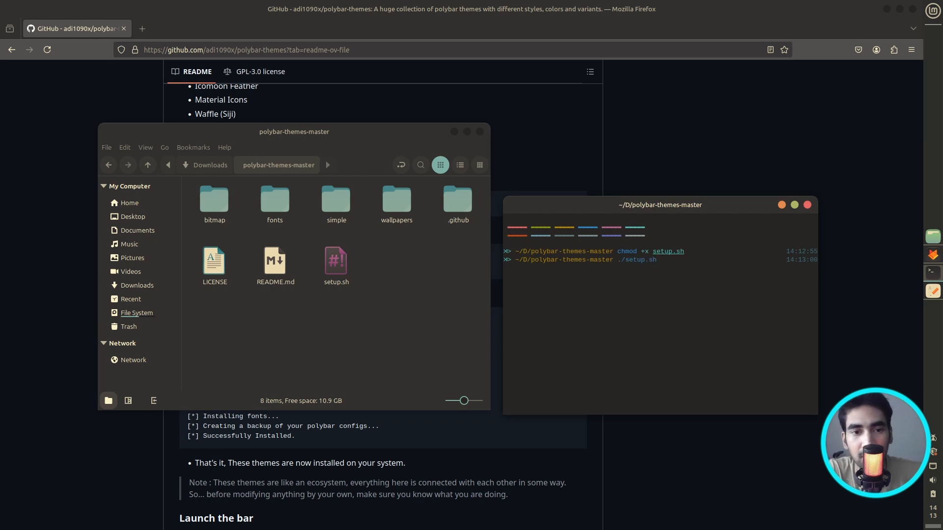
key("Return")
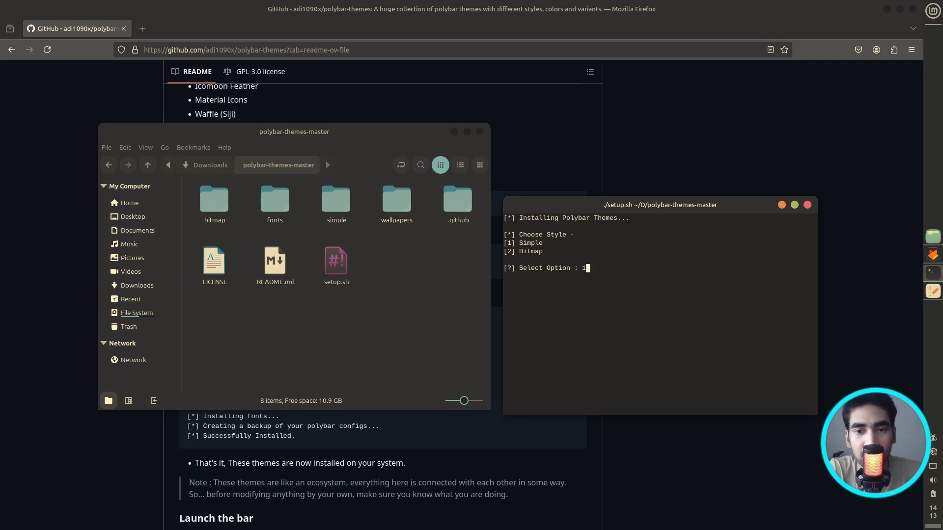
type("1")
key("Return")
key("alt+Tab")
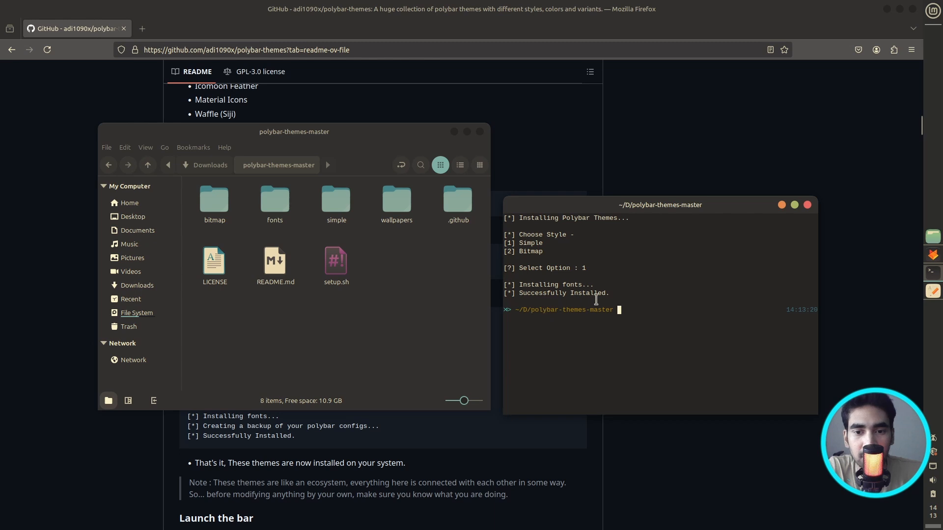
- Close the terminal and open the polybar folder inside the home directory's .config folder in the file manager
left_click(807, 205)
left_click_drag(274, 139, 506, 140)
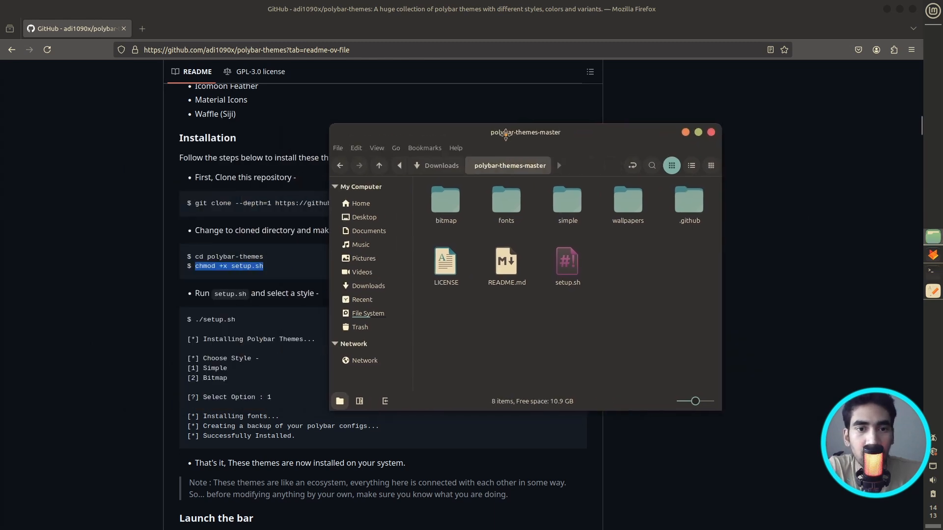
left_click(340, 166)
left_click(339, 166)
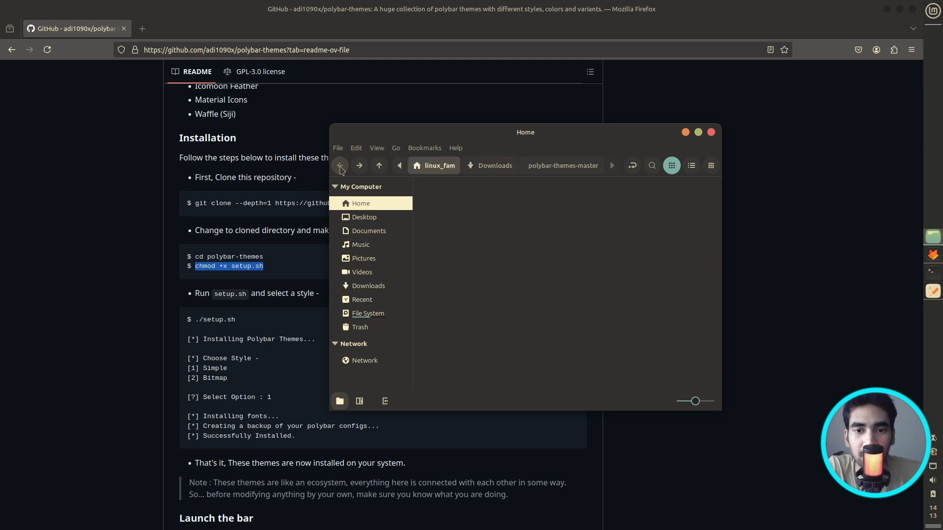
left_click(595, 298)
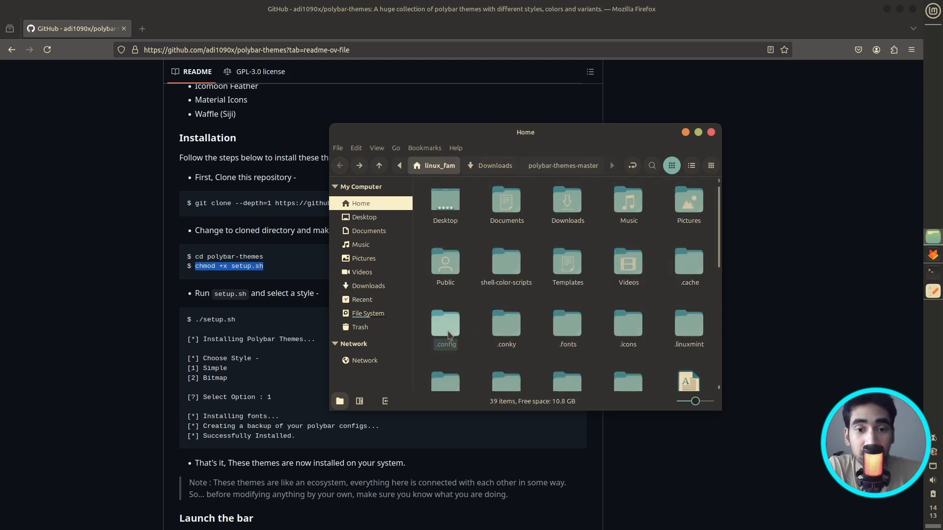
double_click(446, 327)
scroll(655, 248, "down", 5)
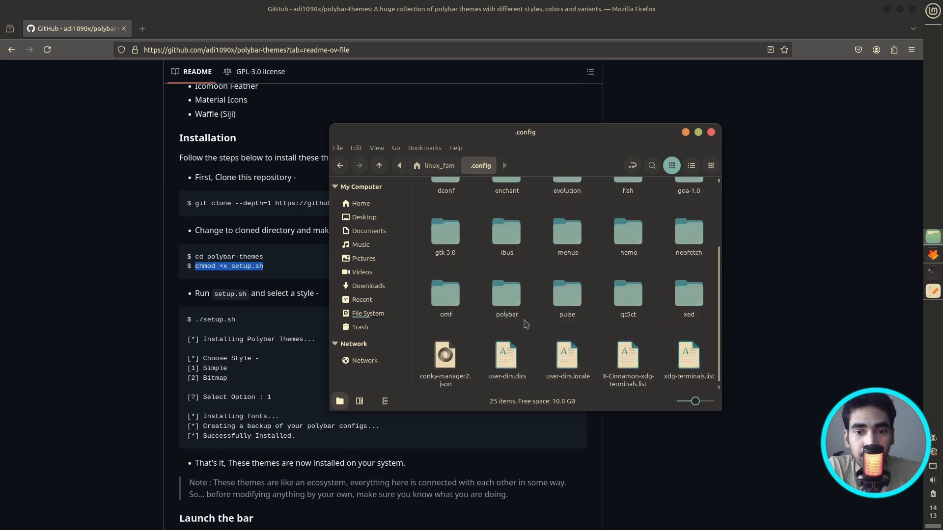
double_click(513, 302)
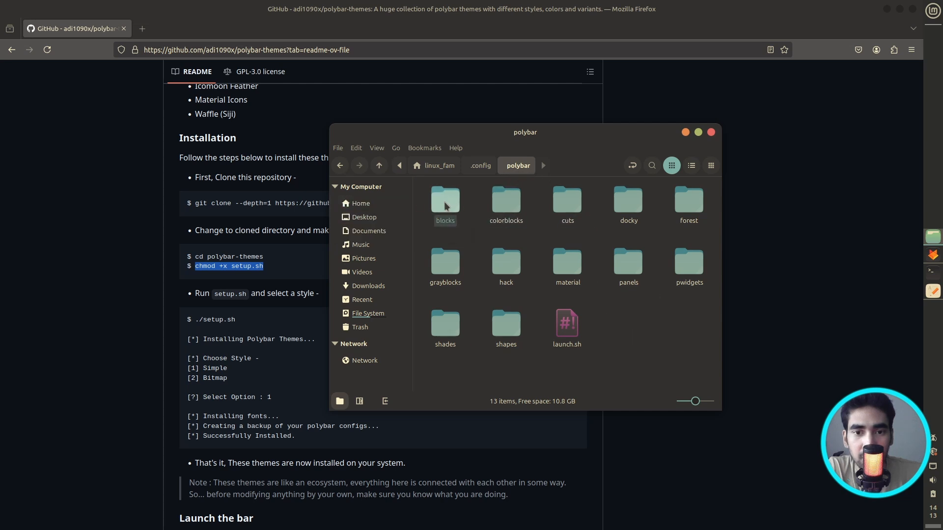
left_click_drag(422, 197, 689, 306)
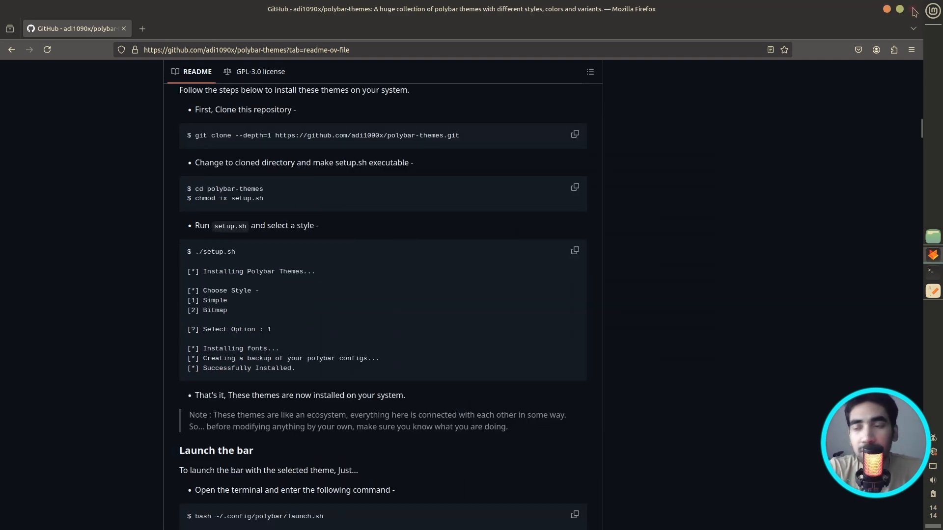
- Close the browser and the download links text file, and place the polybar folder window in the open desktop area, slightly taller
left_click(913, 11)
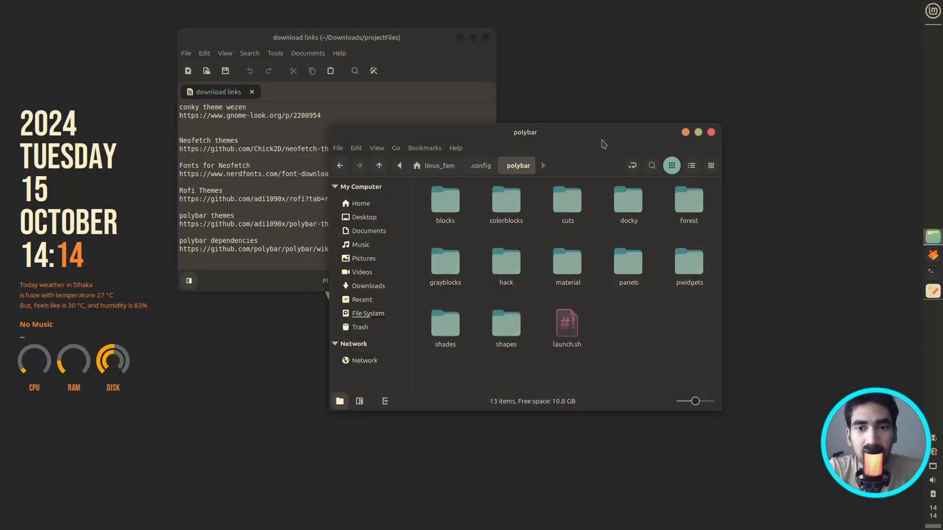
left_click_drag(604, 144, 474, 165)
left_click_drag(350, 30, 680, 36)
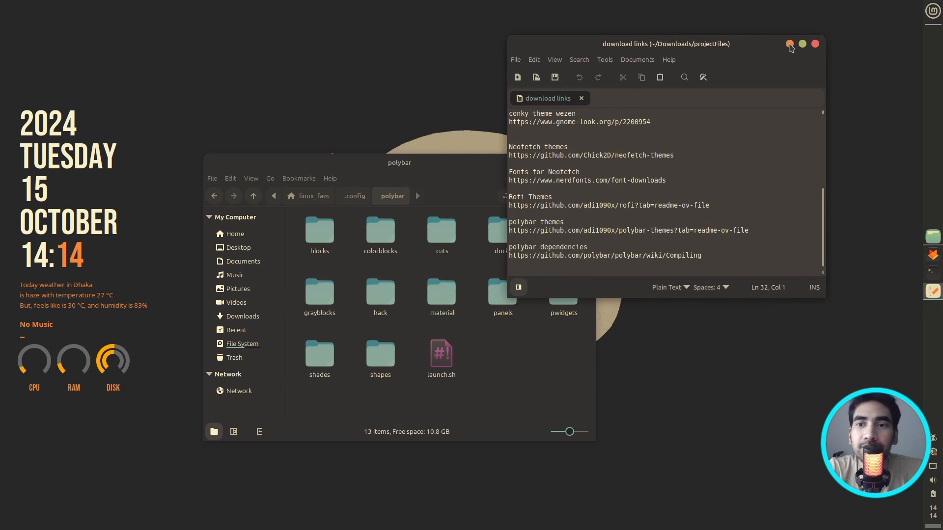
left_click(814, 47)
left_click_drag(427, 163, 569, 103)
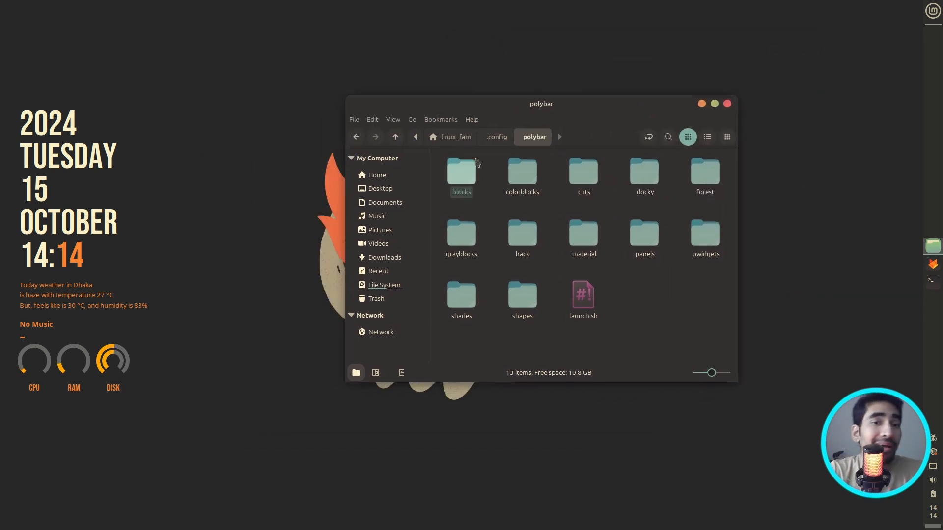
left_click_drag(589, 103, 521, 108)
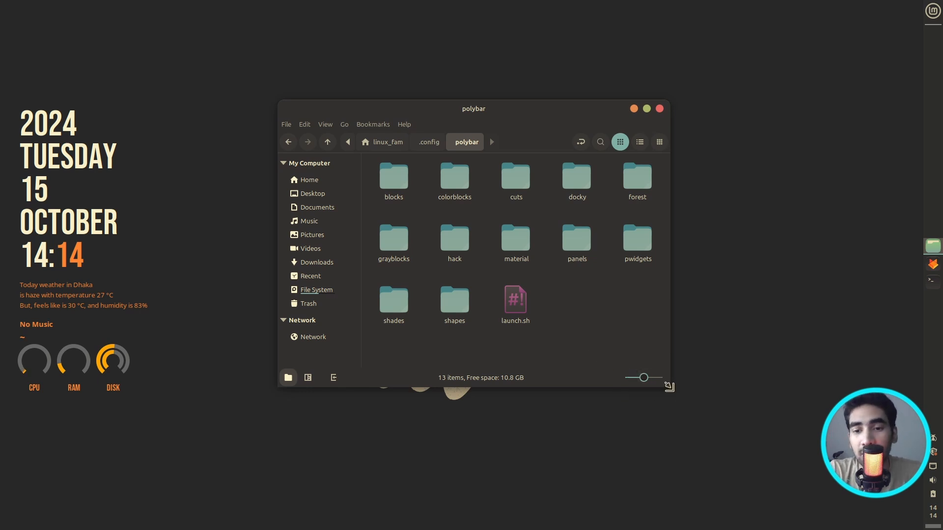
left_click_drag(669, 387, 667, 413)
left_click_drag(535, 106, 519, 108)
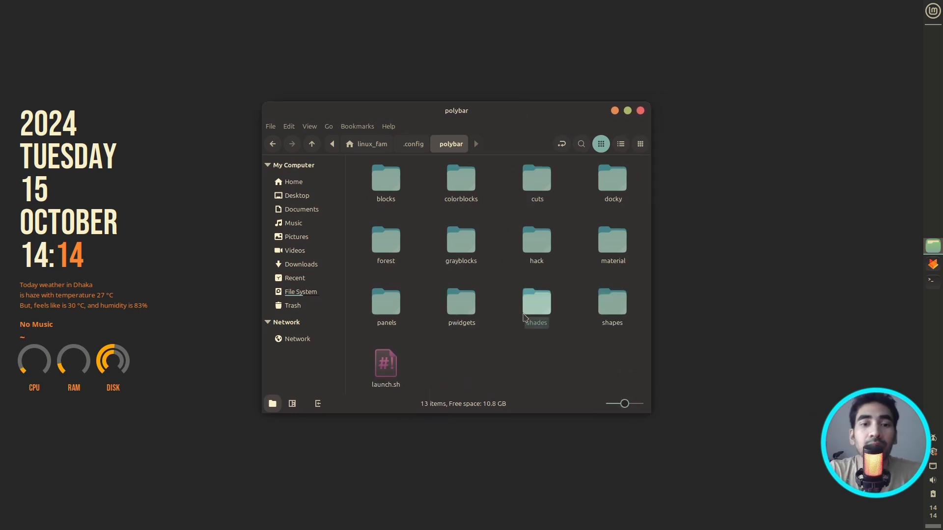
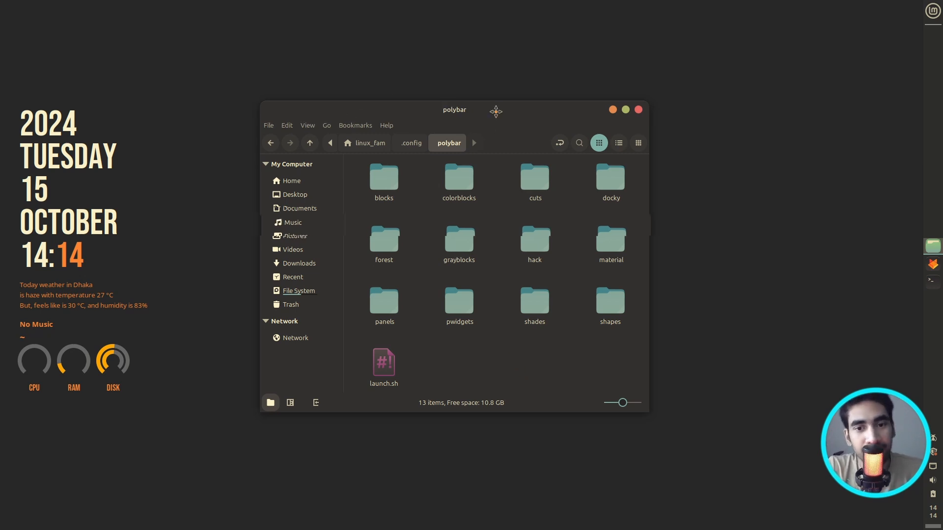
left_click_drag(500, 117, 493, 114)
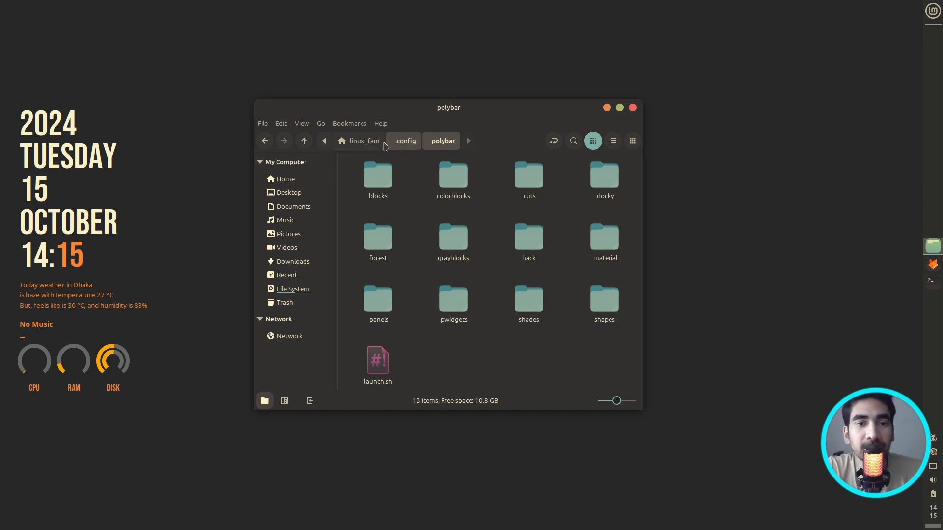
- Open the projectFiles folder inside Downloads in the file manager
left_click(292, 206)
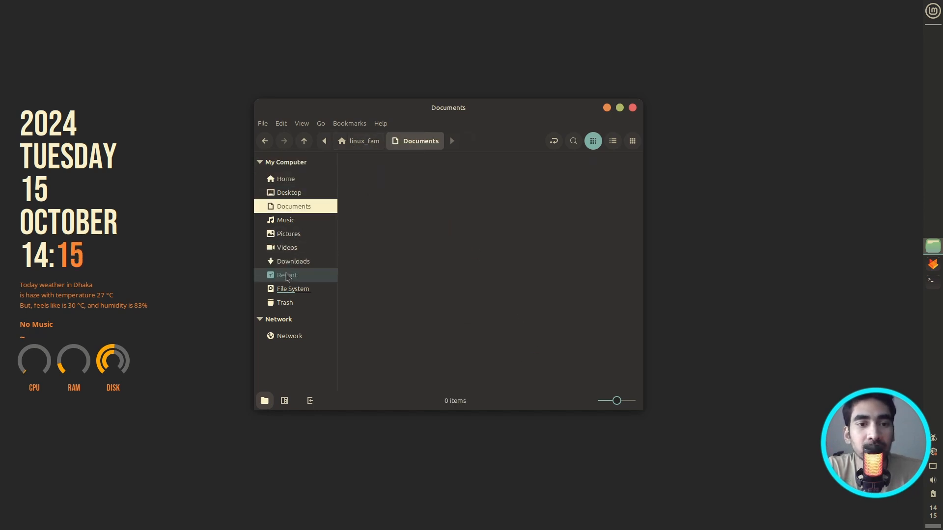
left_click(304, 259)
double_click(376, 189)
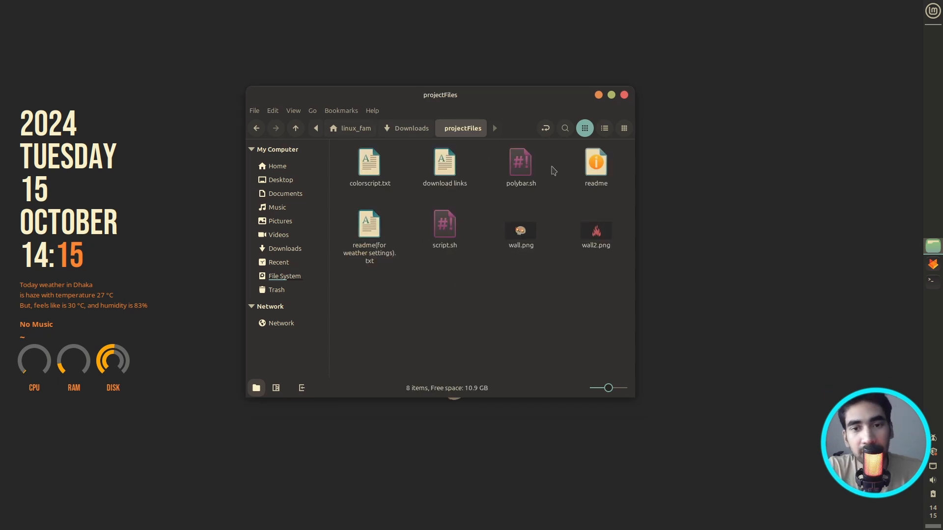
left_click_drag(552, 166, 505, 187)
left_click(521, 265)
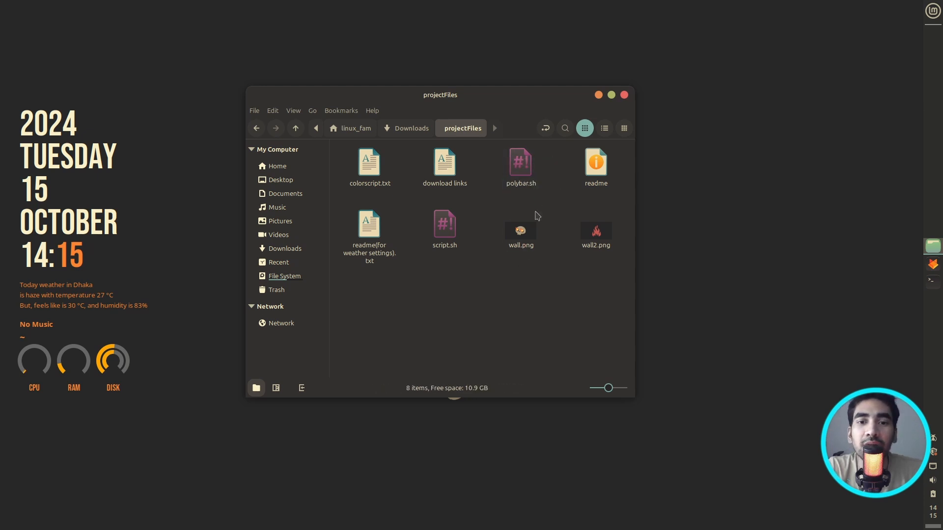
left_click_drag(550, 160, 499, 193)
left_click(517, 284)
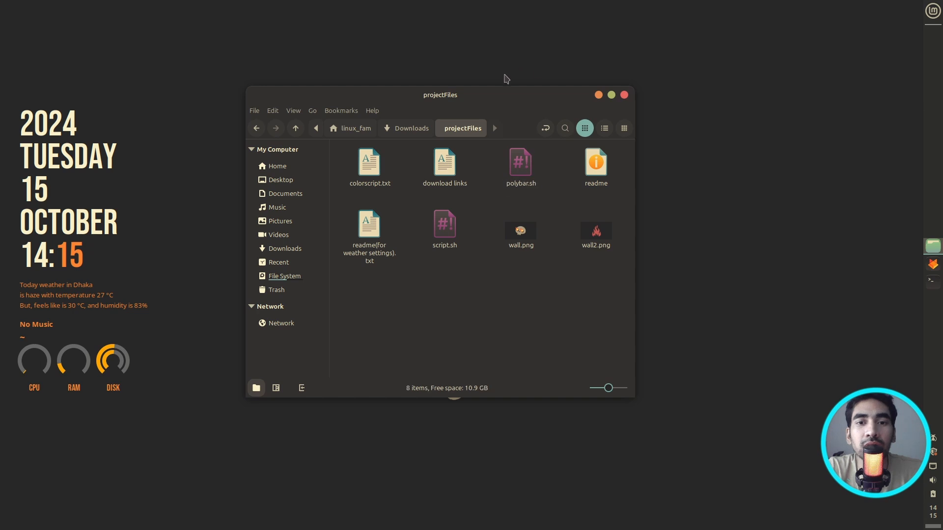
left_click_drag(537, 99, 548, 109)
mouse_move(561, 173)
left_mouse_down()
mouse_move(523, 196)
mouse_move(572, 183)
left_mouse_up()
left_click(558, 181)
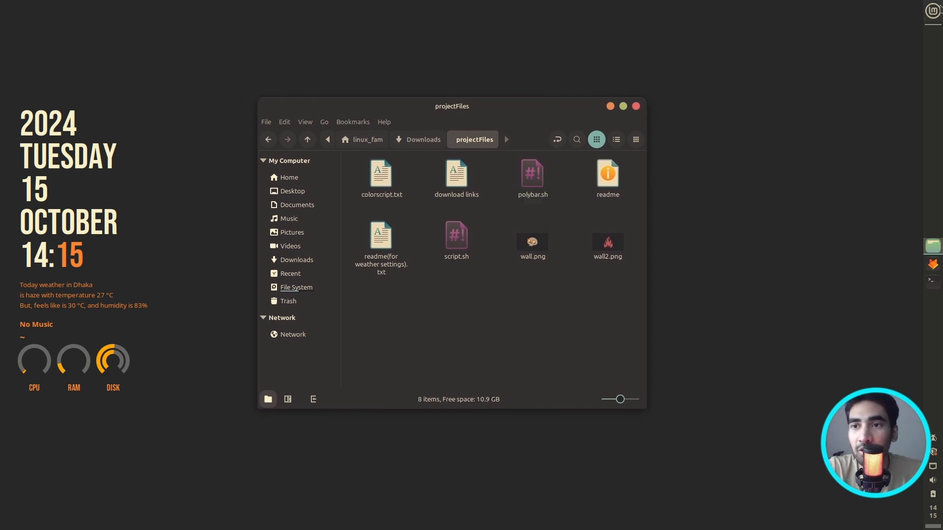
- Search the installed applications for "star" and open Startup Applications (Cinnamon-settings)
key("super")
type("s")
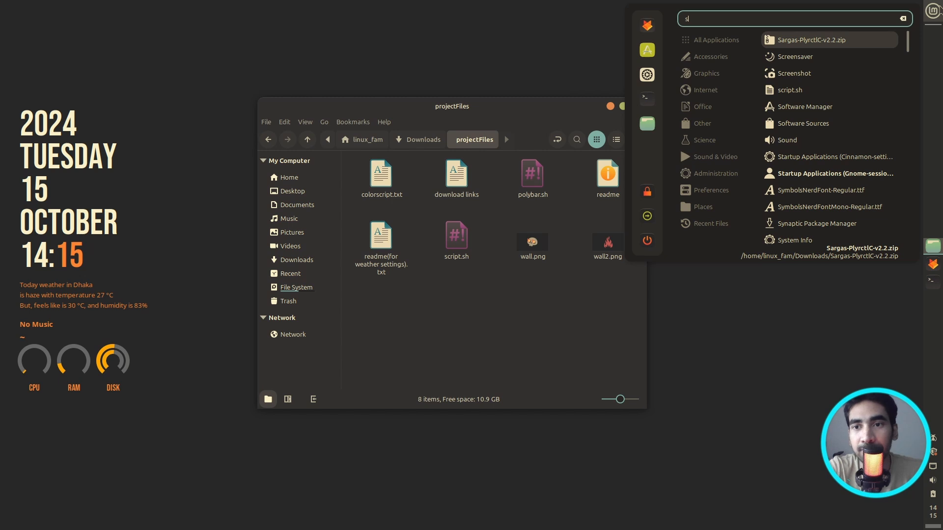
type("art")
key("BackSpace")
key("BackSpace")
key("BackSpace")
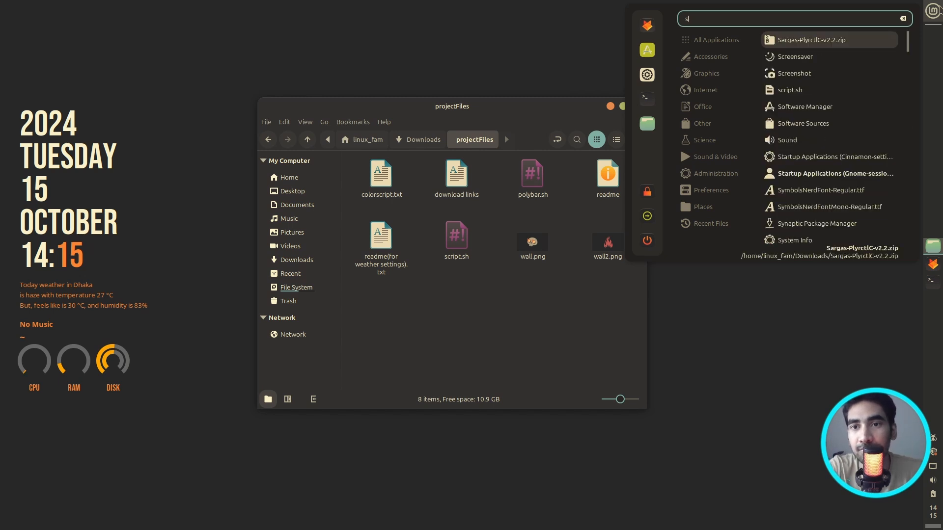
type("tarupl")
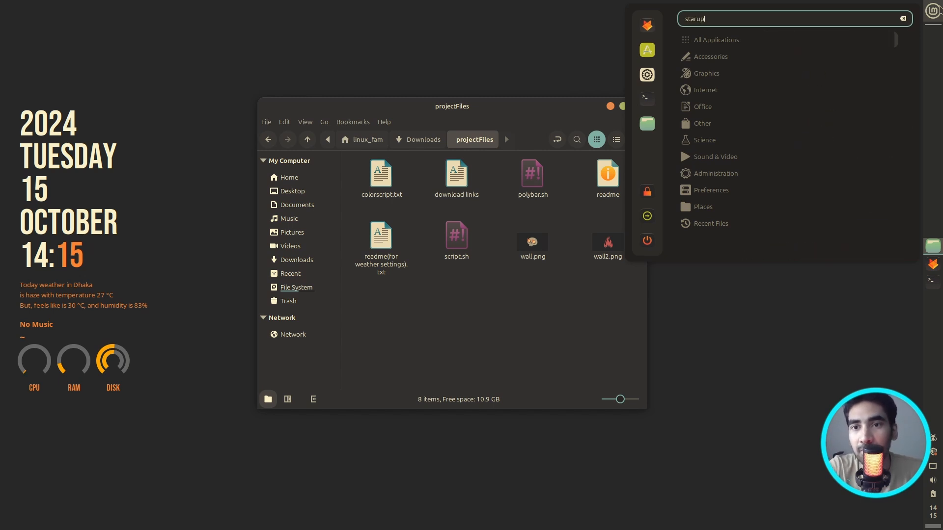
key("BackSpace")
key("BackSpace")
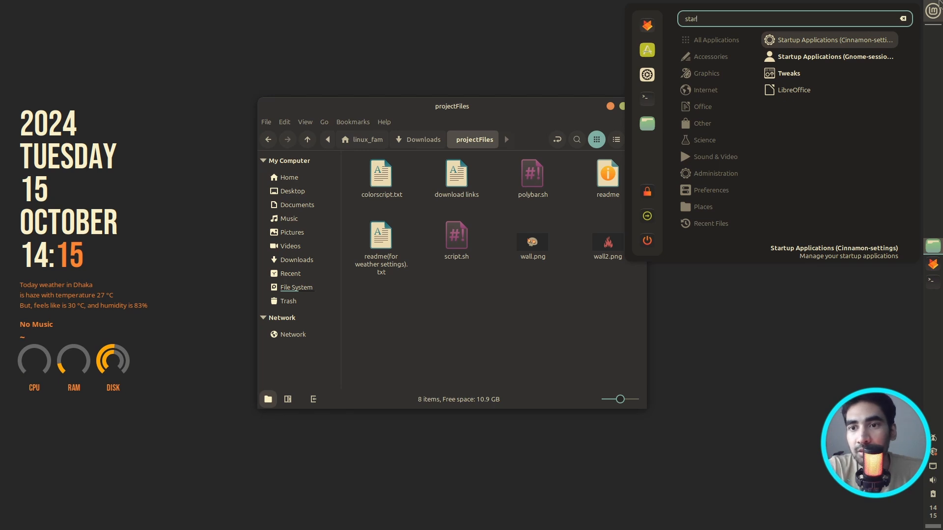
left_click(812, 42)
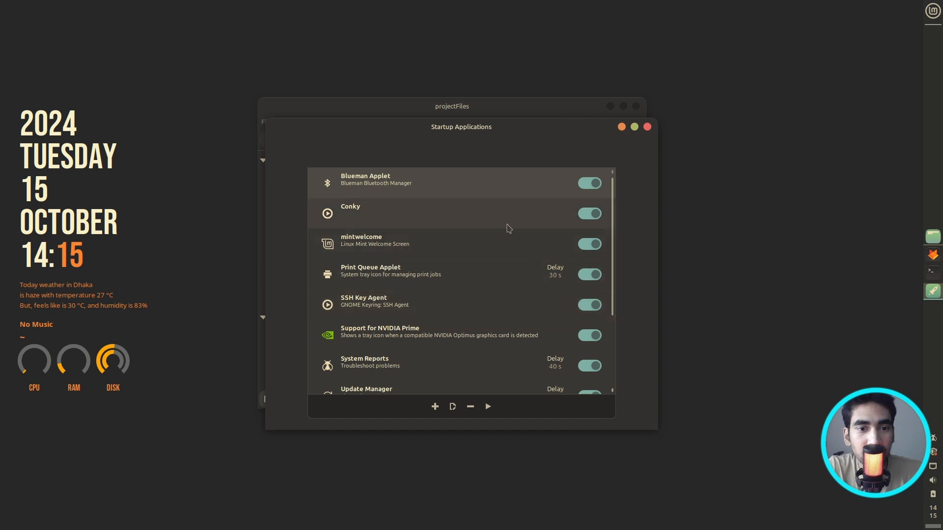
- Add a custom startup command named polybar that runs polybar.sh from the Downloads/projectFiles folder
left_click(435, 406)
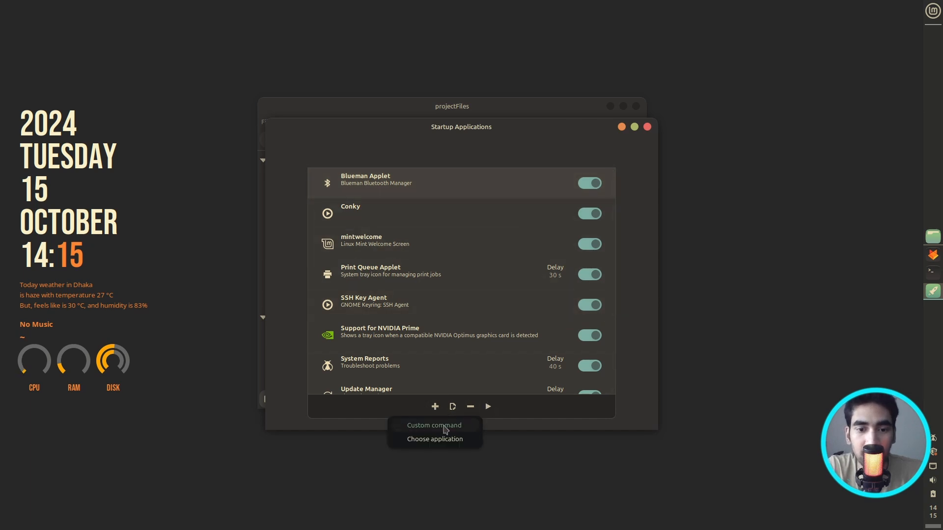
left_click(434, 425)
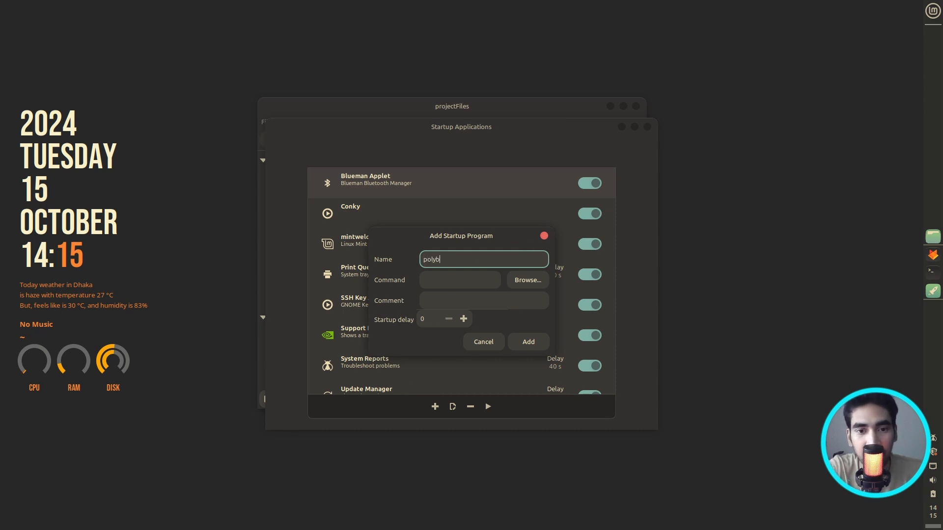
left_click(528, 280)
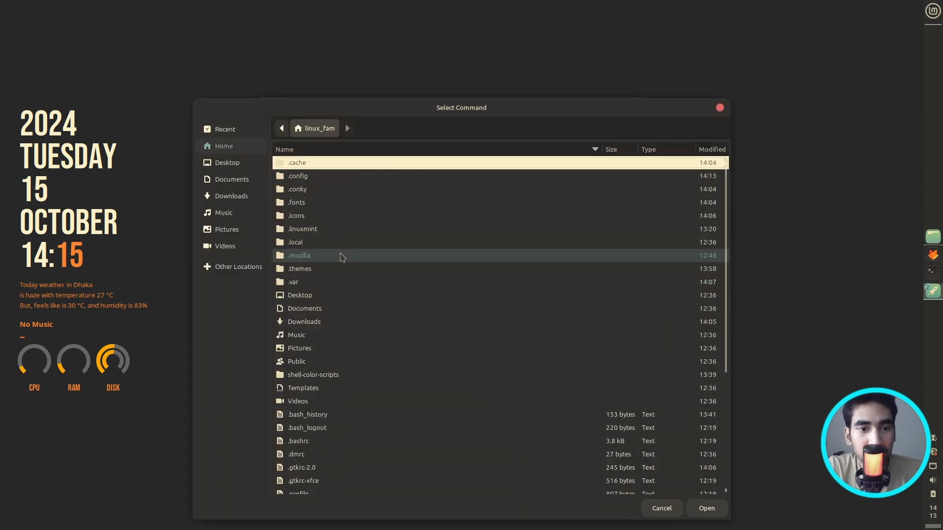
left_click(315, 325)
double_click(314, 325)
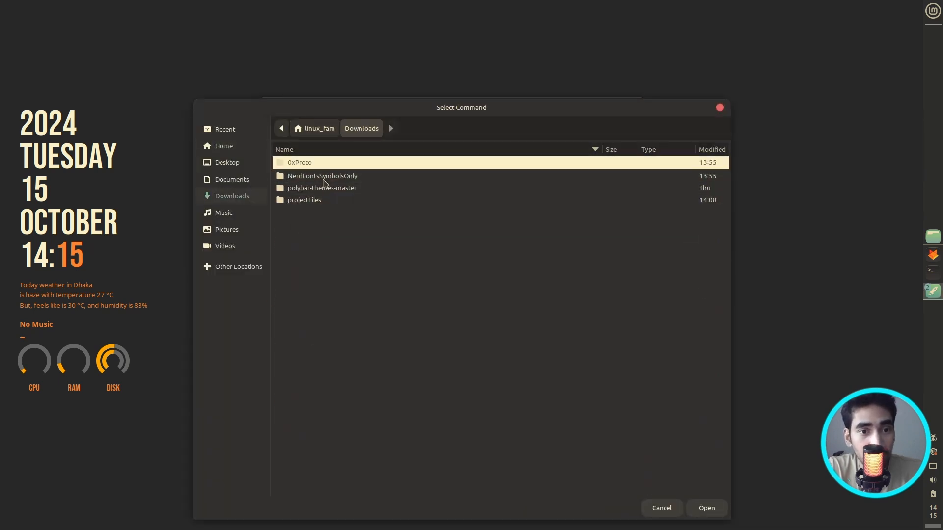
double_click(314, 202)
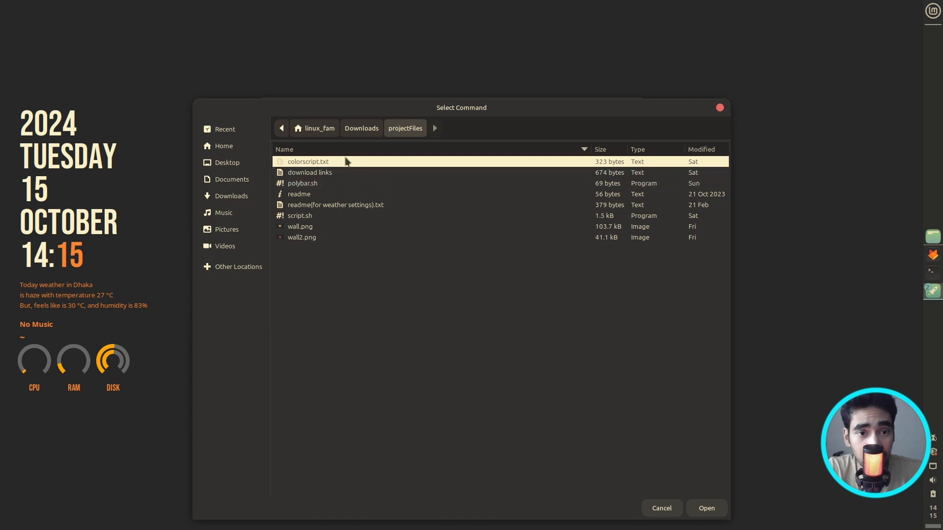
left_click(302, 183)
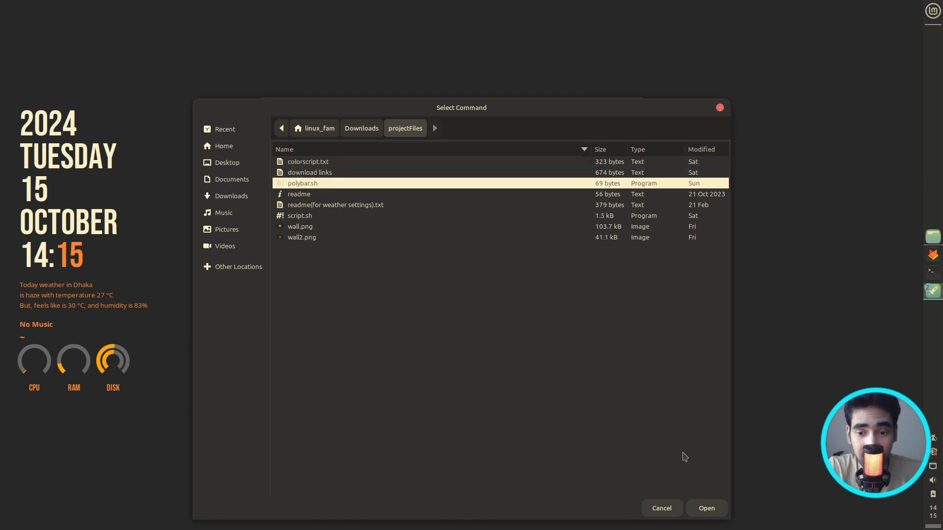
left_click(705, 512)
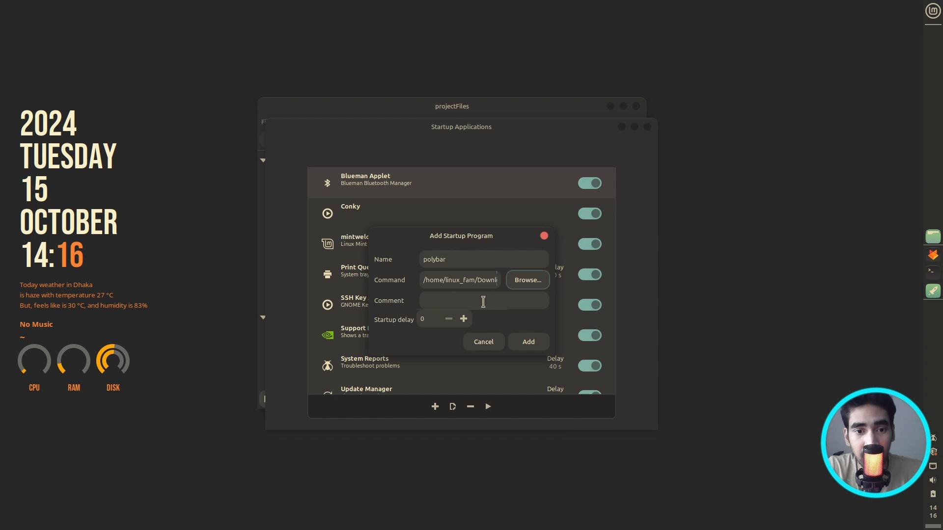
left_click(528, 341)
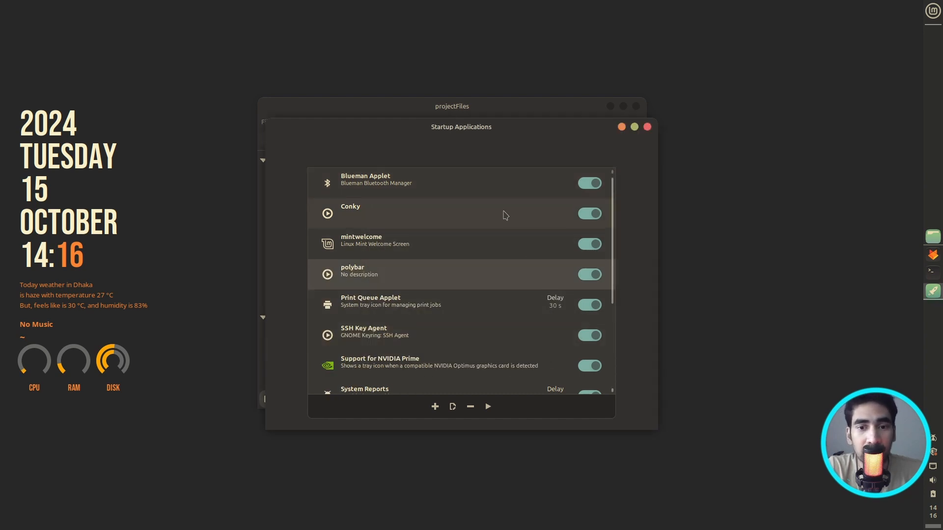
scroll(505, 214, "down", 3)
scroll(504, 213, "up", 3)
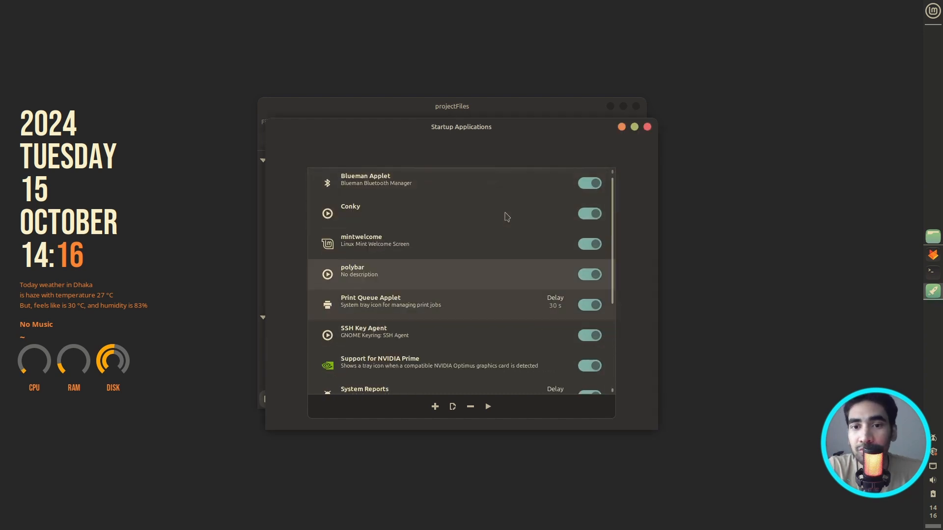
- Close the Startup Applications and projectFiles windows and restart the computer
left_click(648, 127)
left_click(636, 106)
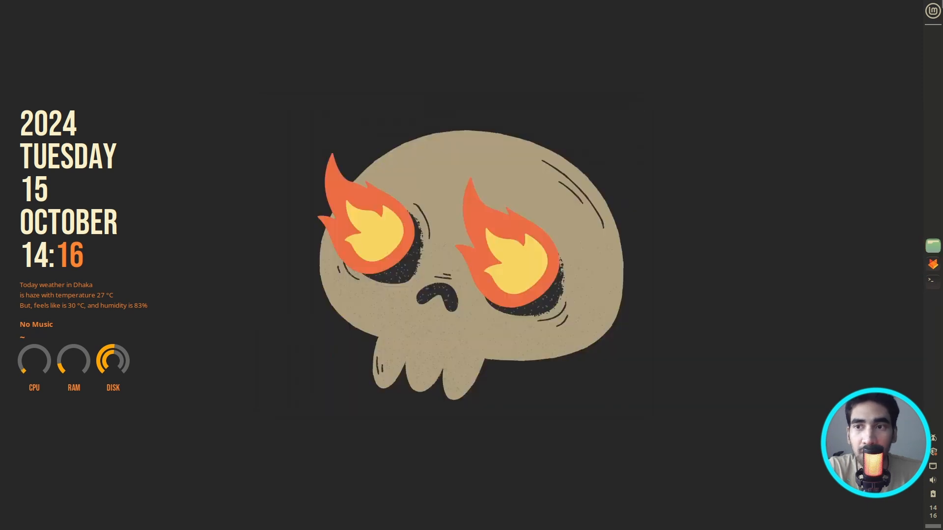
left_click(939, 6)
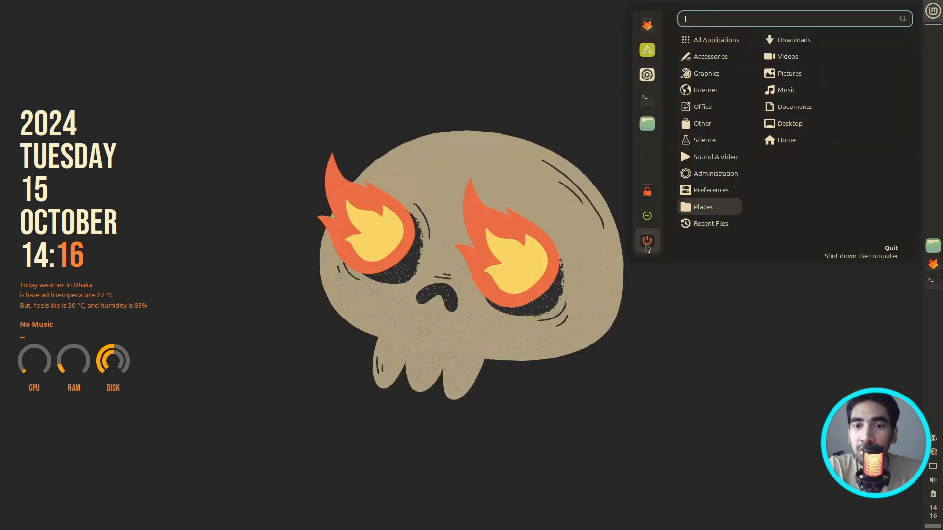
left_click(648, 244)
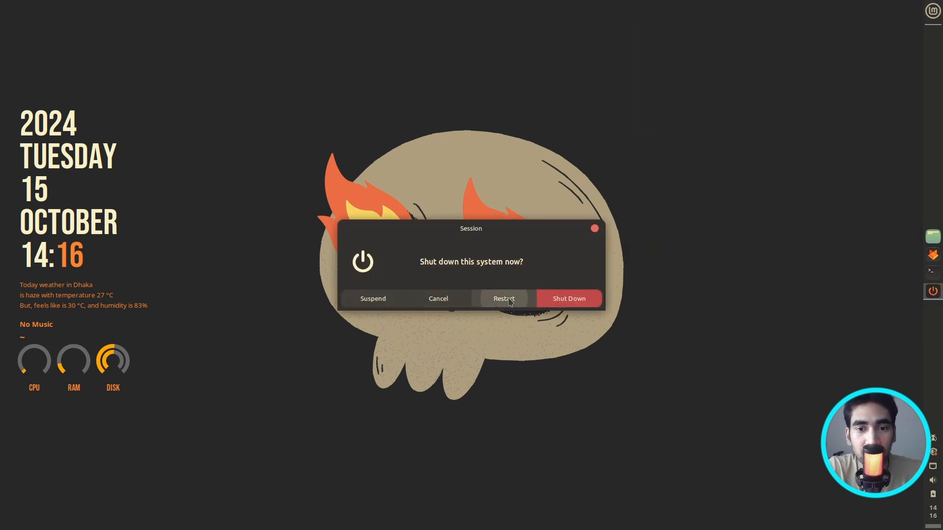
left_click(504, 299)
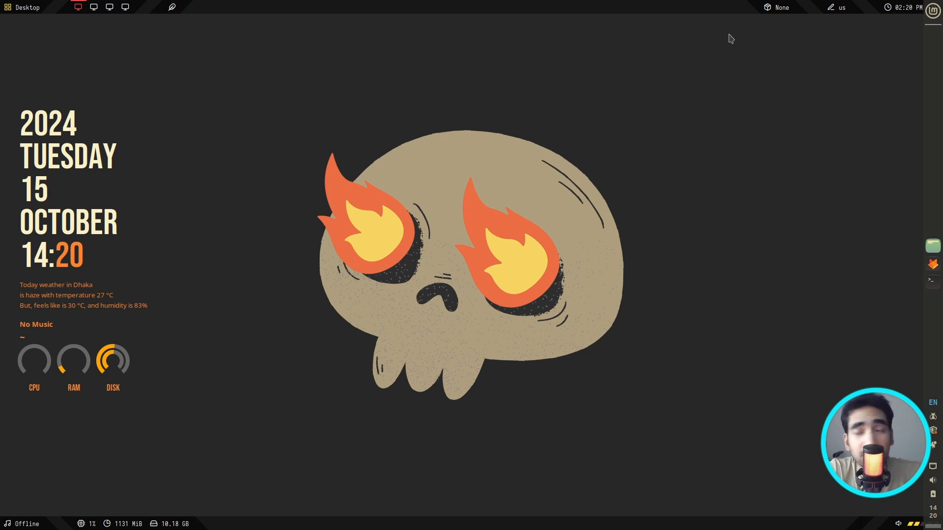
- Look through the application list in the Polybar launcher, then dismiss it
left_click(10, 7)
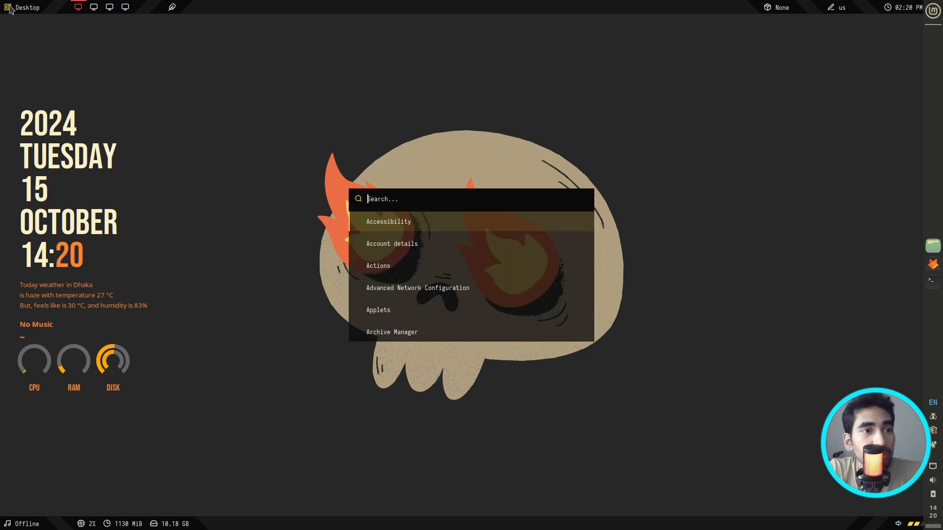
key("Down")
key("Down")
key("Down")
scroll(434, 255, "down", 5)
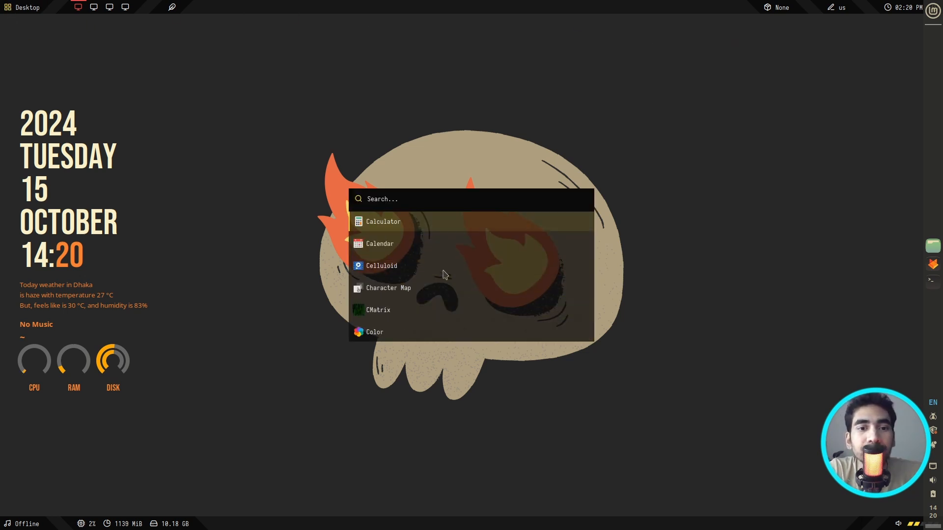
scroll(439, 275, "down", 15)
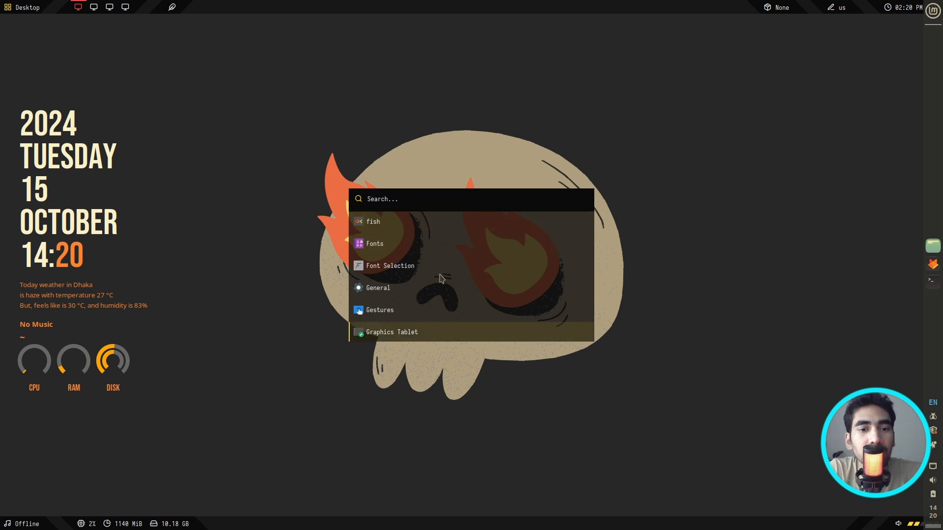
scroll(422, 278, "down", 15)
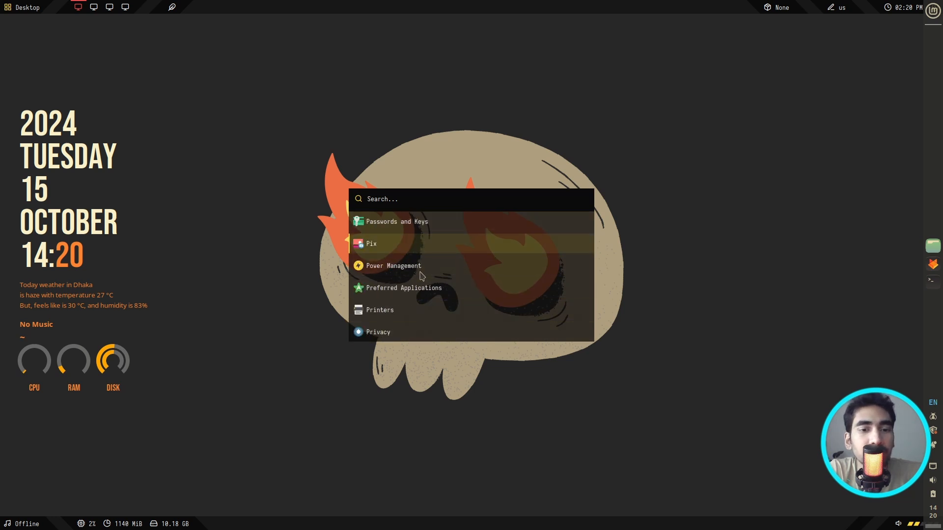
scroll(420, 274, "down", 5)
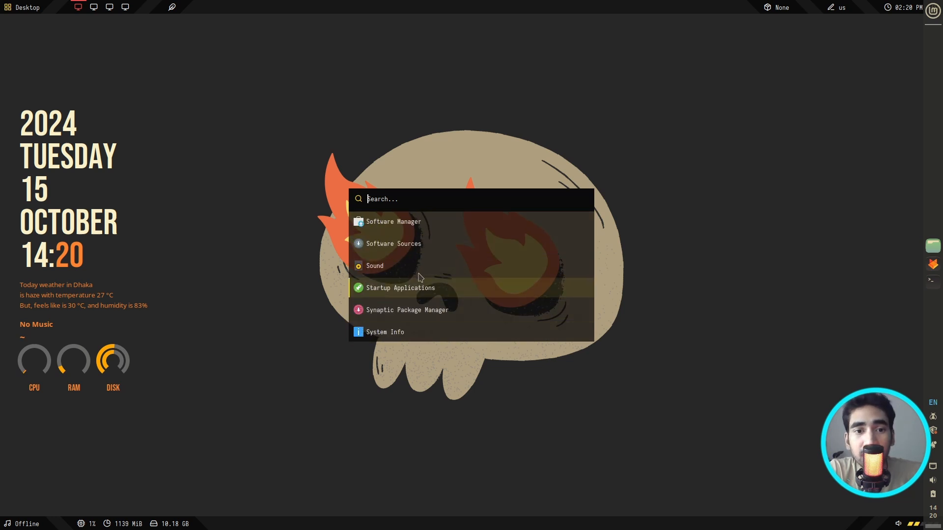
left_click(713, 167)
- Switch the Polybar color scheme to Gruvbox using the bar's style switcher
left_click(172, 8)
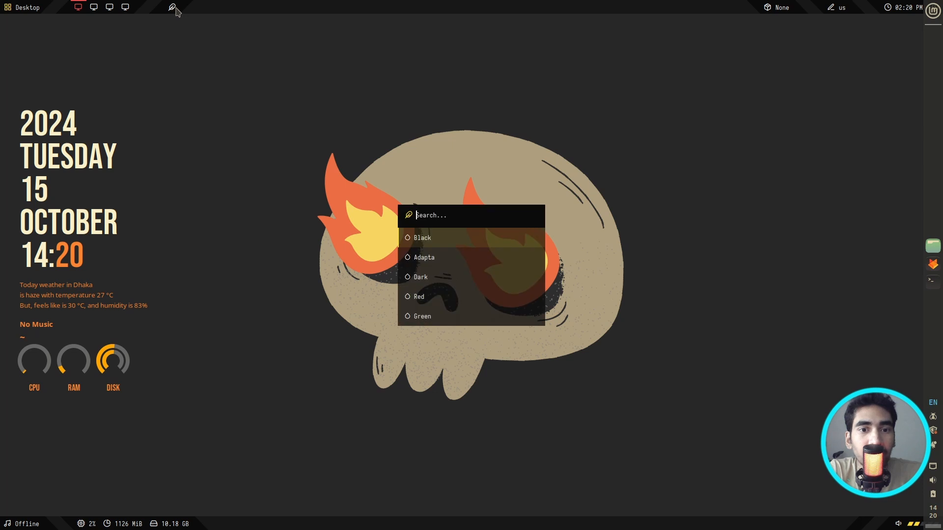
key("Down")
key("Down")
key("Down")
key("Down")
key("Down")
key("Down")
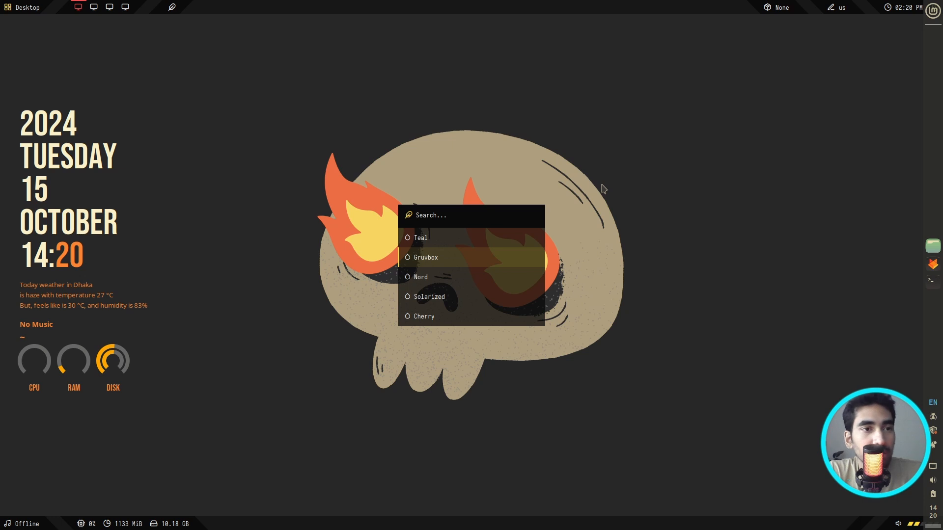
key("Return")
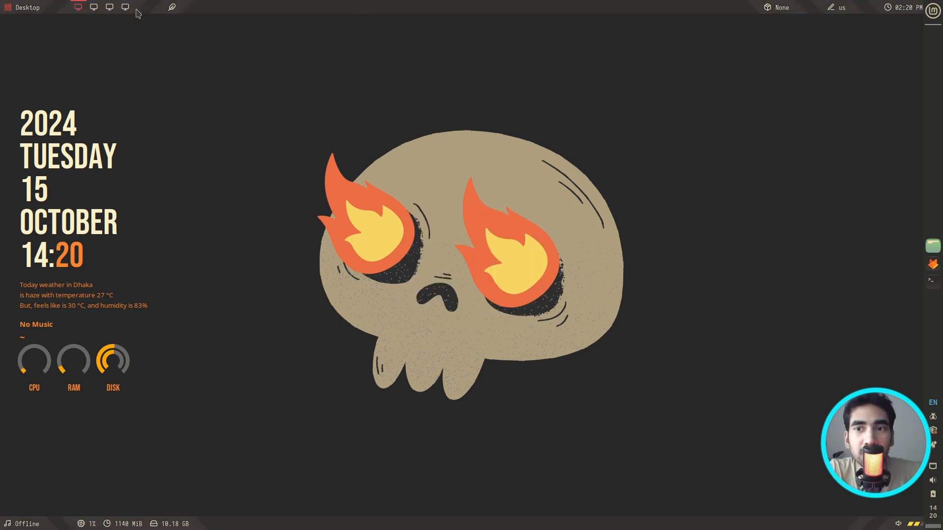
- Examine the application icons throughout the recolored Polybar launcher list and close it
left_click(12, 8)
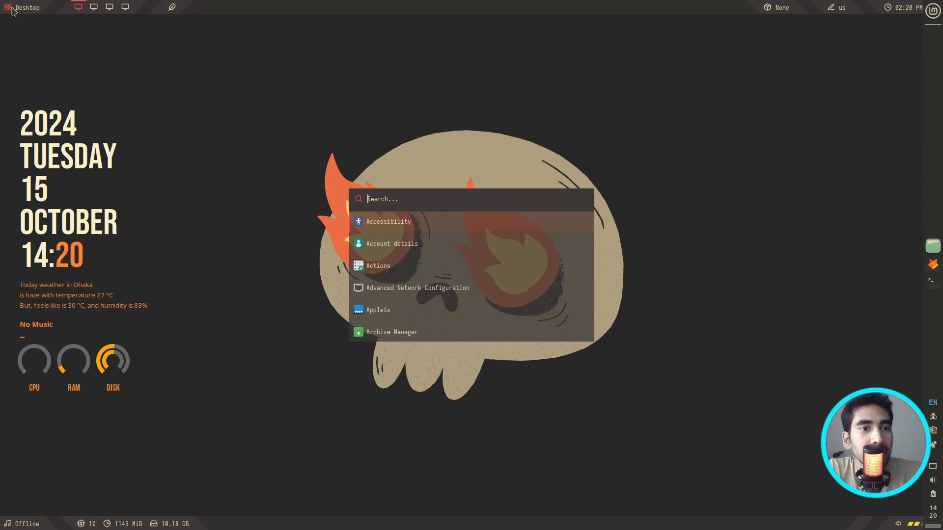
scroll(446, 270, "down", 6)
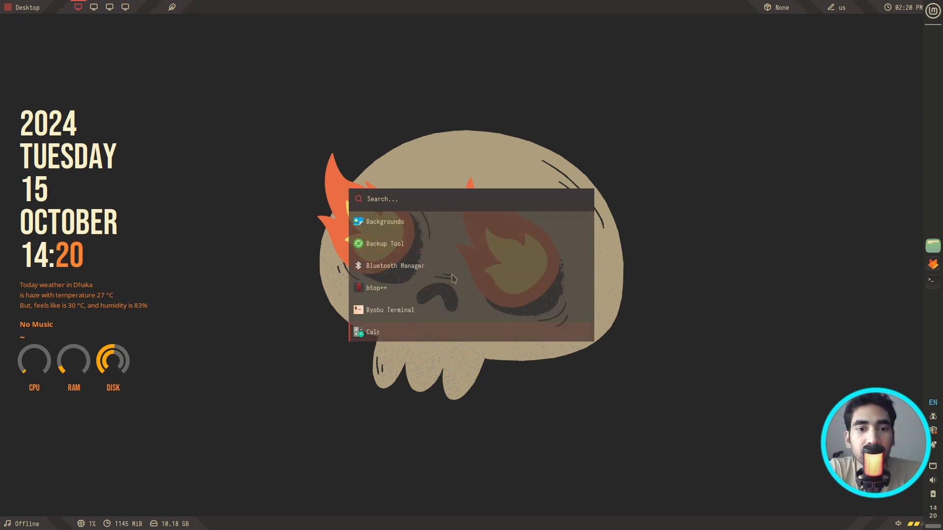
scroll(453, 279, "down", 8)
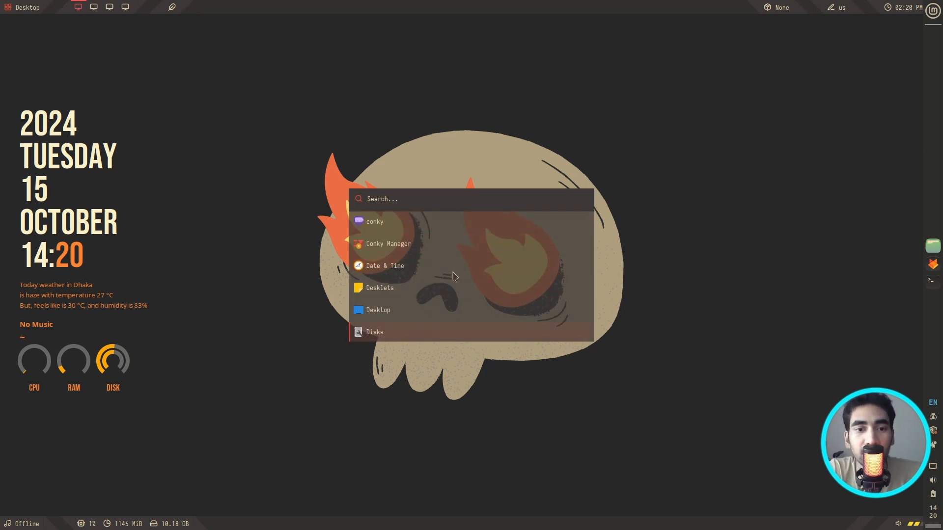
scroll(452, 273, "down", 15)
scroll(451, 265, "down", 20)
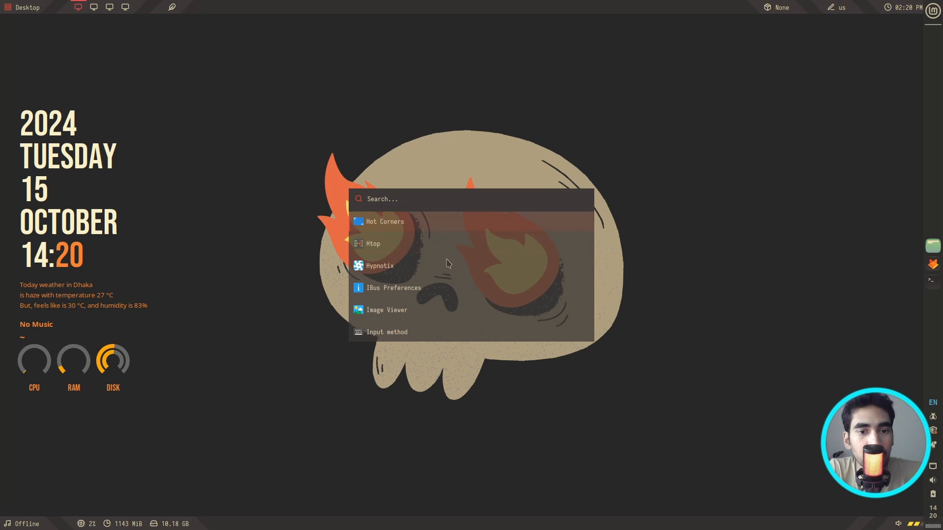
scroll(408, 240, "down", 15)
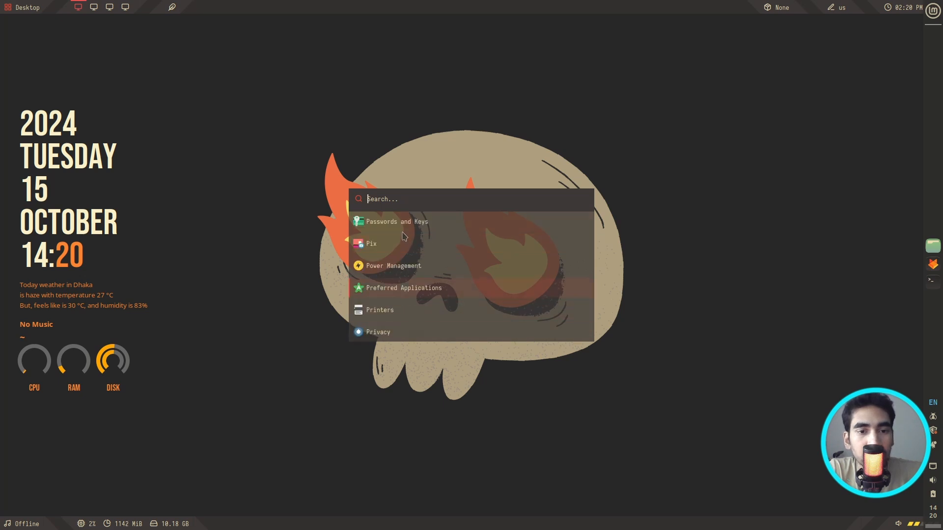
scroll(363, 255, "down", 5)
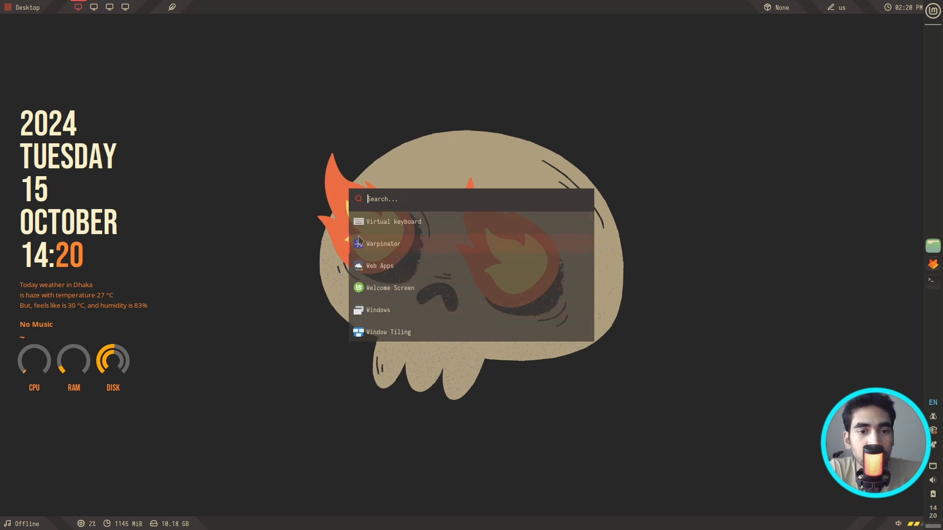
scroll(396, 225, "up", 20)
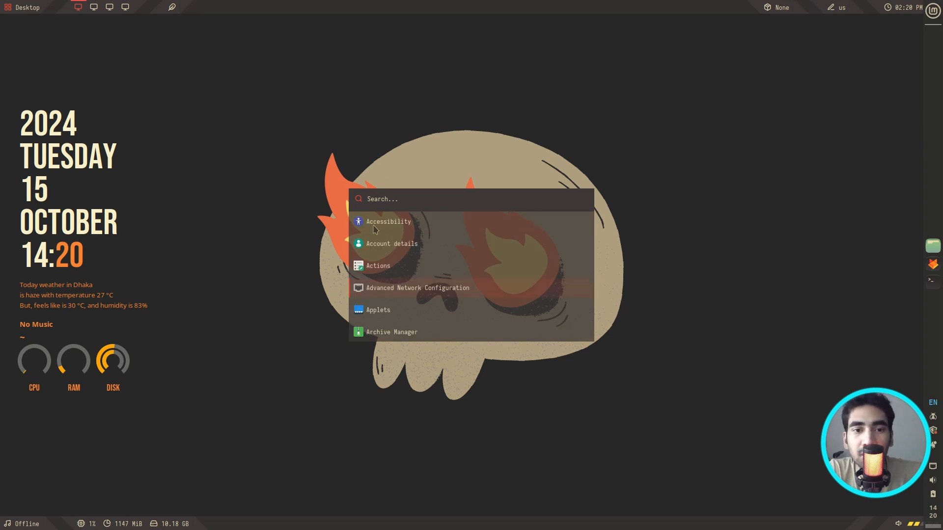
key("Escape")
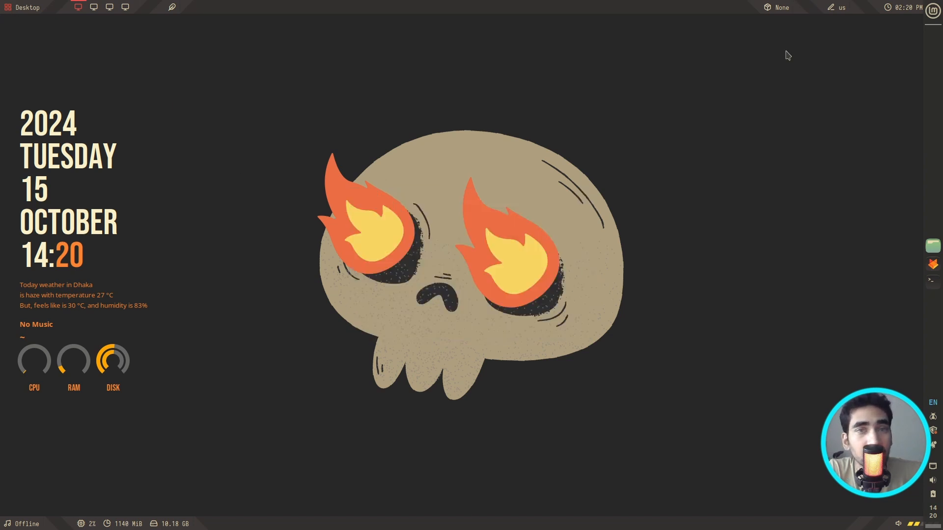
- Open the .config/polybar/cuts/scripts/rofi folder from Home in a file manager window moved clear of the Conky widget
left_click(933, 245)
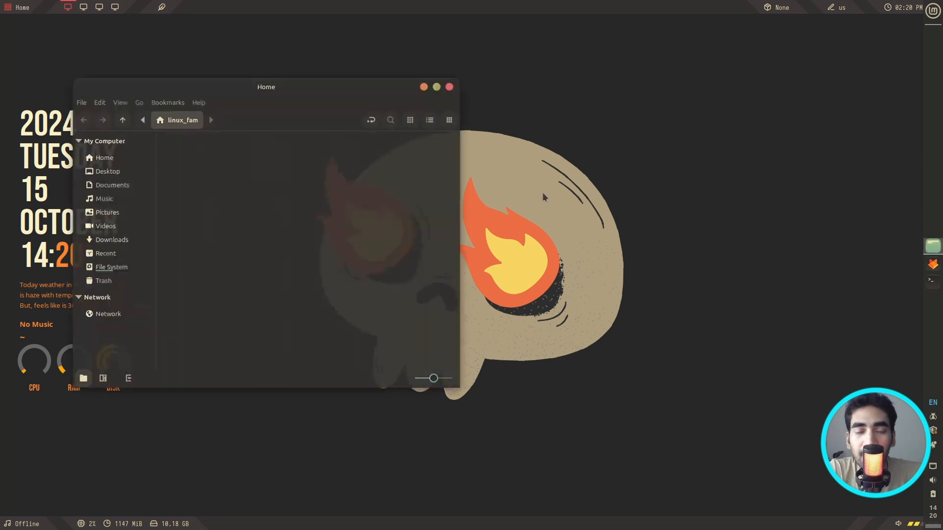
left_click_drag(343, 87, 526, 85)
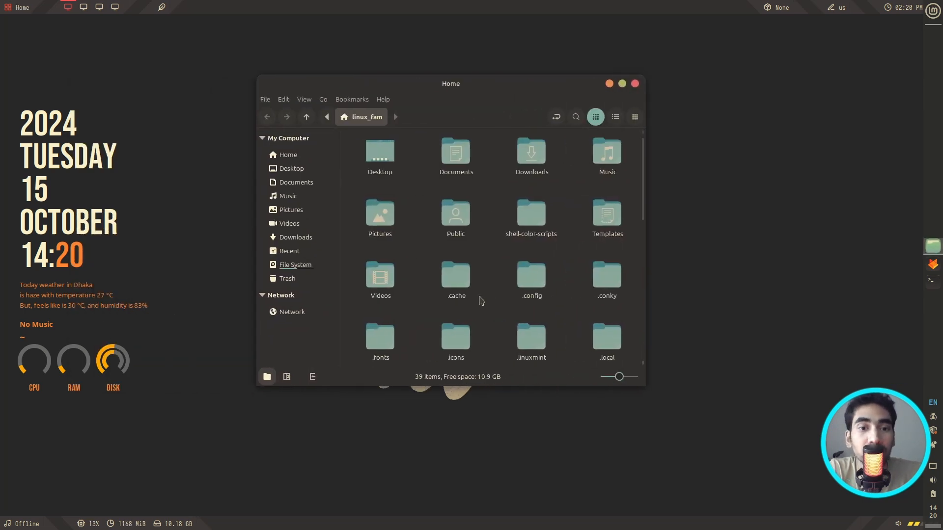
double_click(531, 285)
scroll(511, 294, "down", 2)
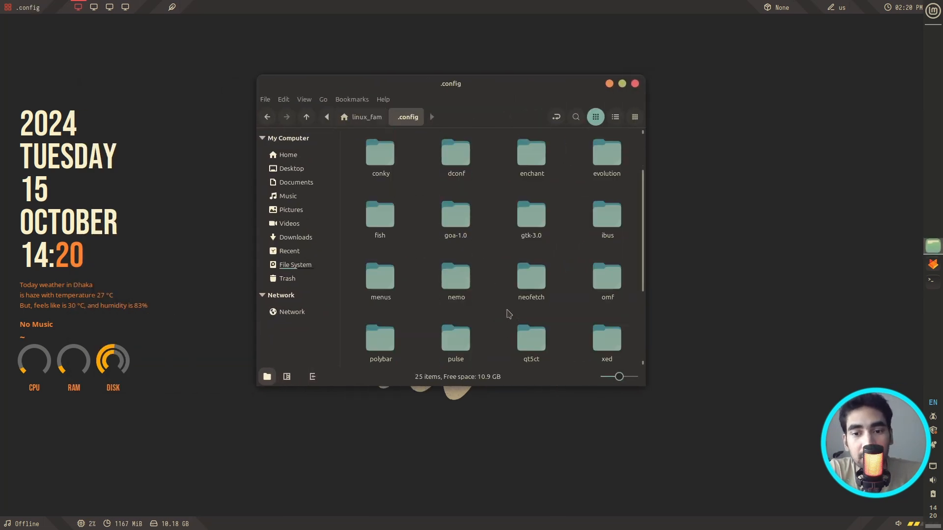
scroll(507, 310, "up", 2)
scroll(507, 305, "down", 2)
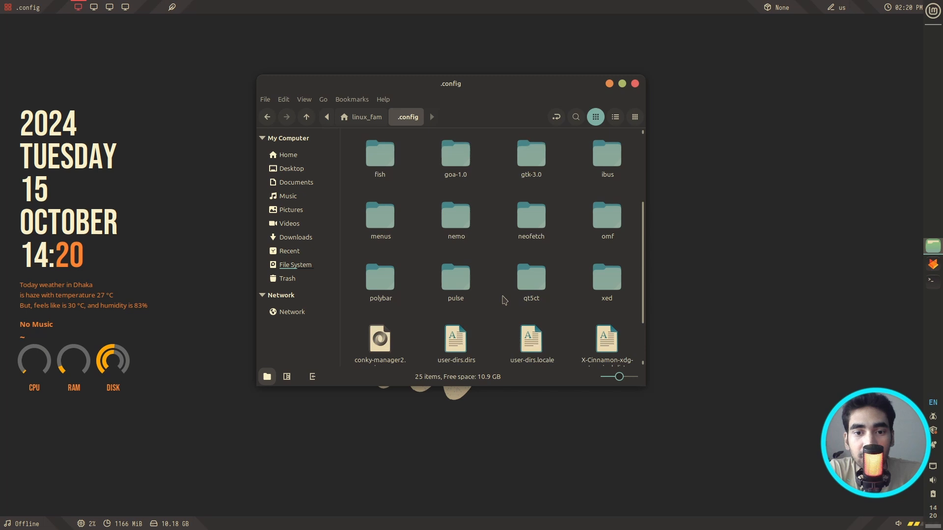
double_click(380, 283)
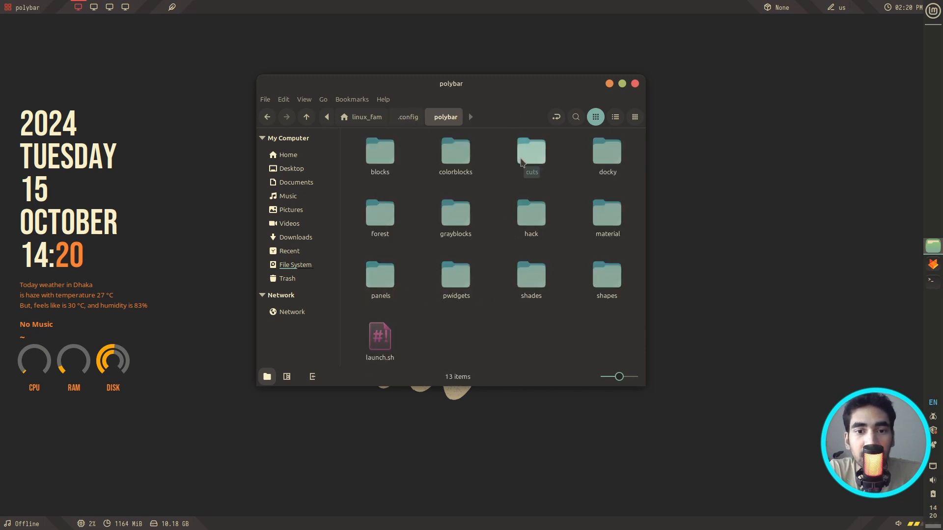
double_click(522, 162)
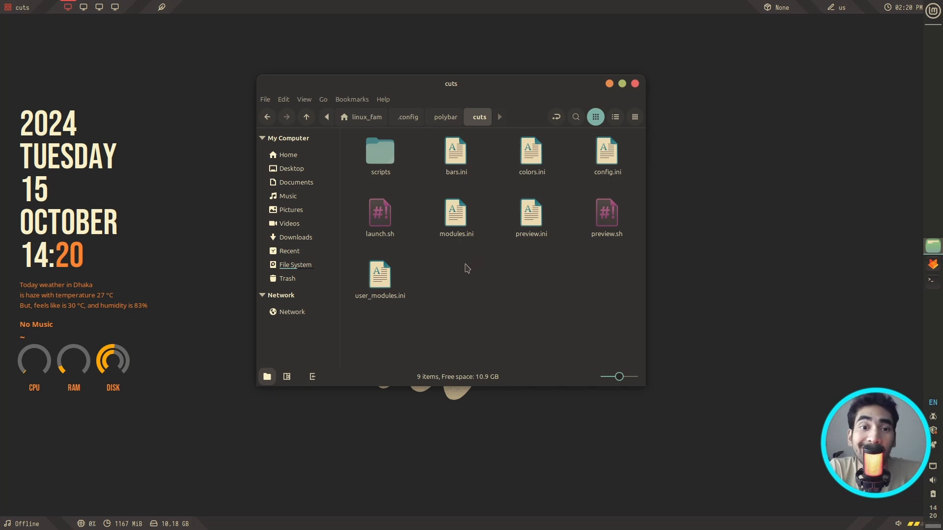
double_click(372, 154)
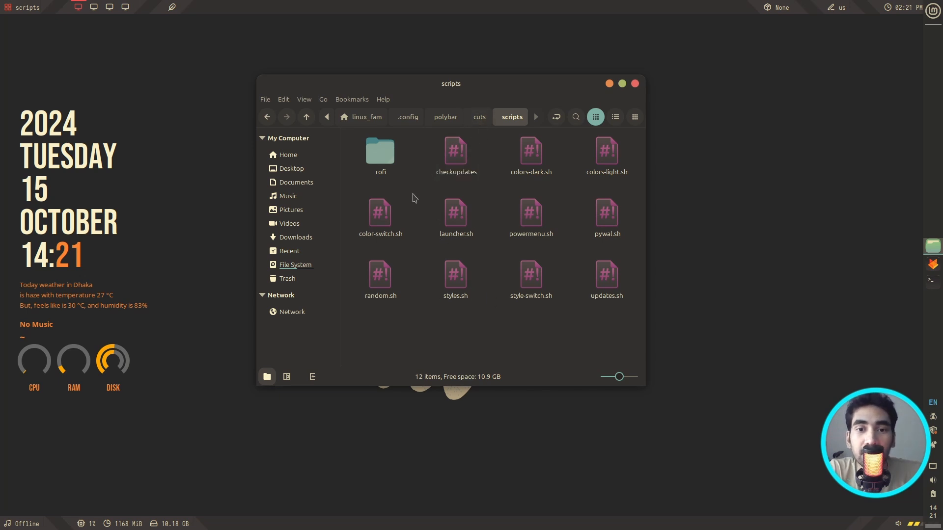
double_click(381, 153)
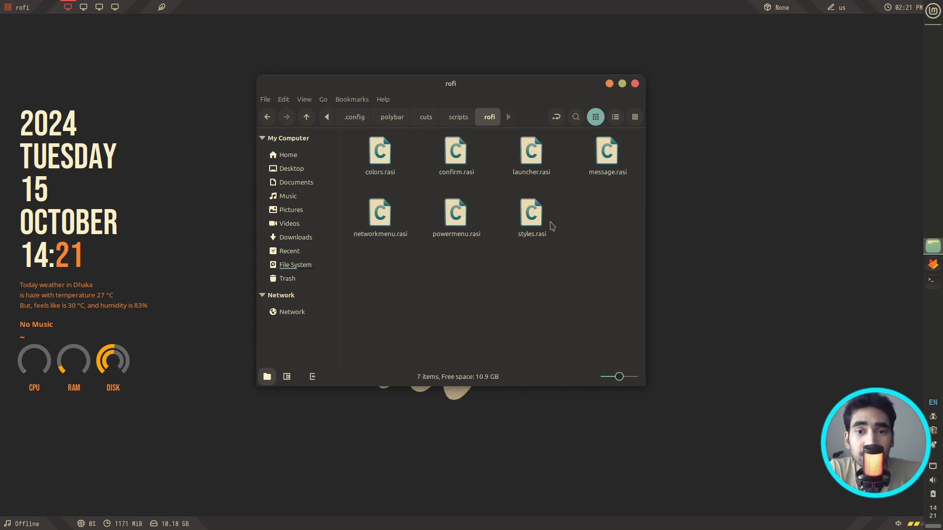
- Set icon-theme to "gruvbox" in launcher.rasi, save the file and close the text editor
double_click(531, 154)
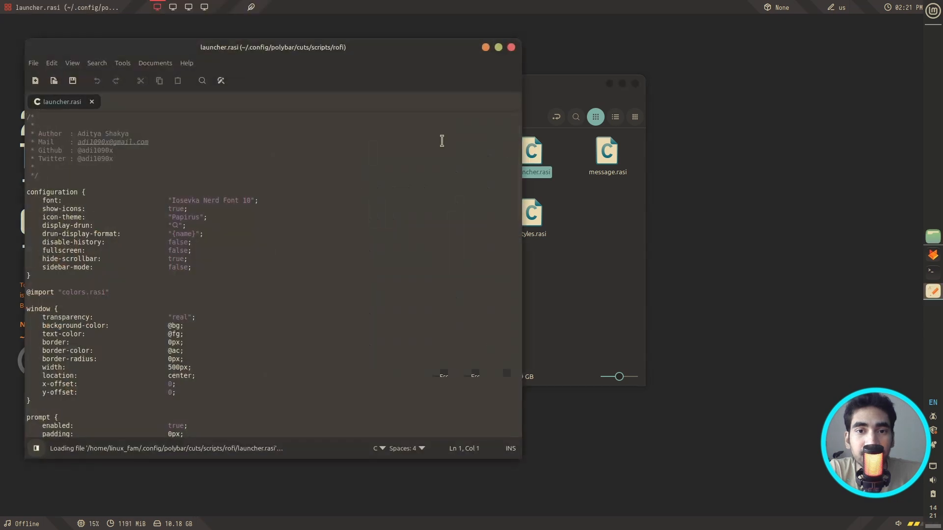
left_click_drag(353, 46, 560, 53)
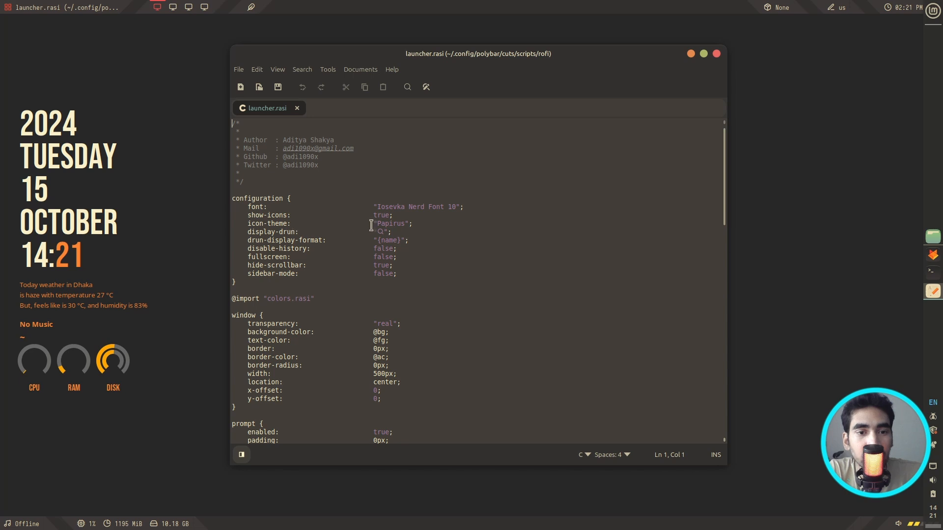
double_click(393, 226)
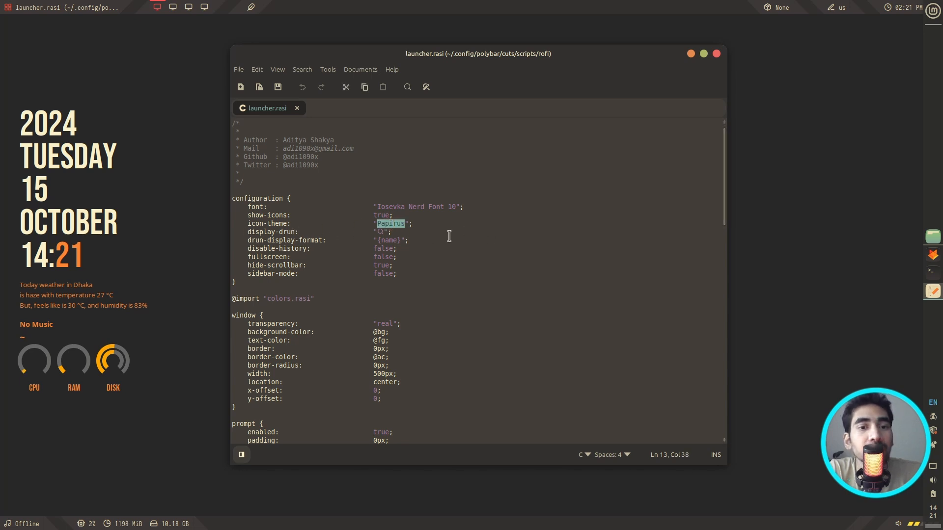
type("gruvbox")
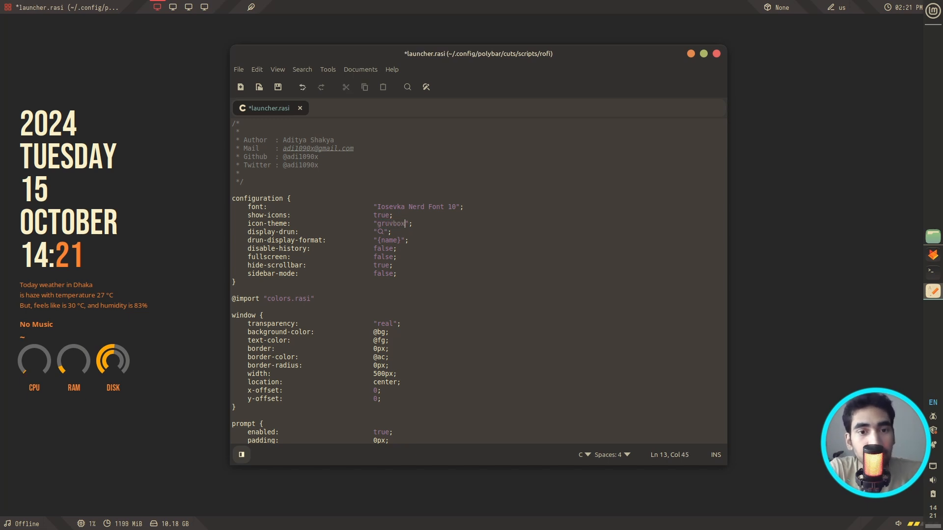
key("ctrl+s")
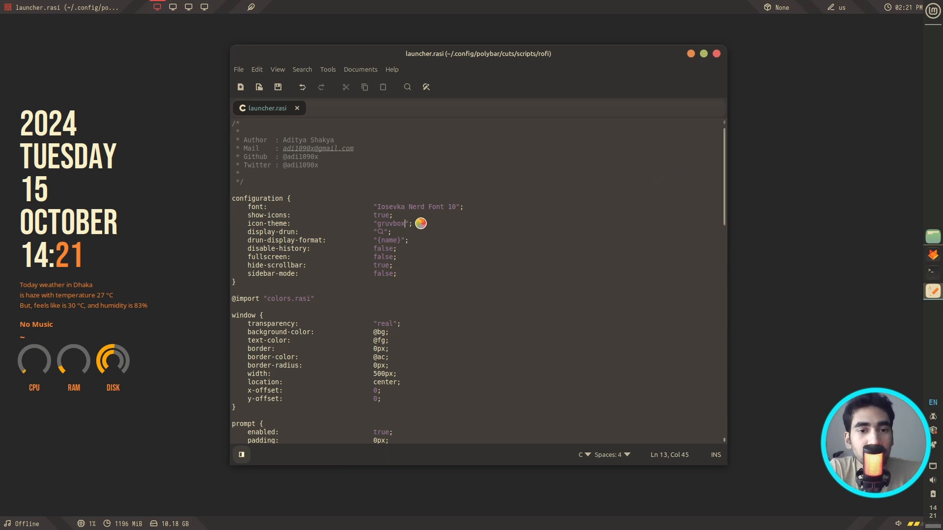
left_click(719, 54)
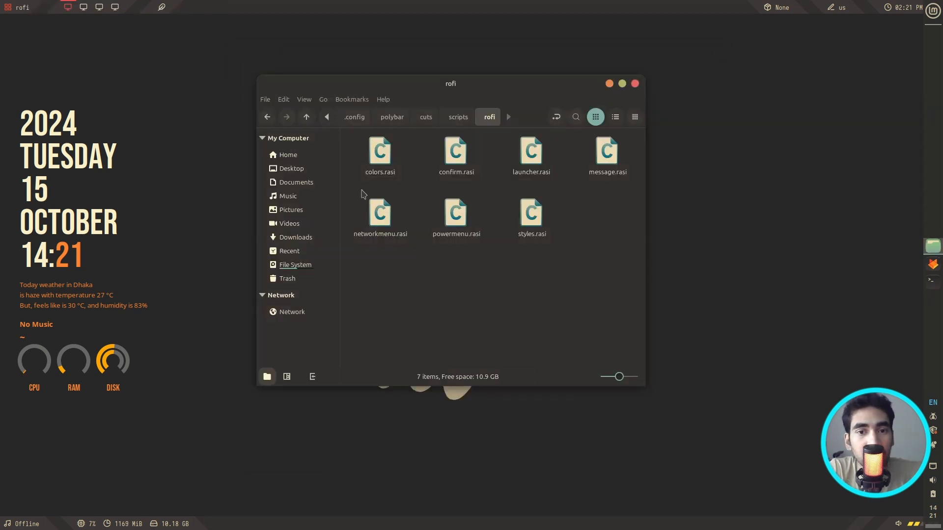
- Examine the application icons throughout the Polybar launcher list and close the list
left_click(9, 9)
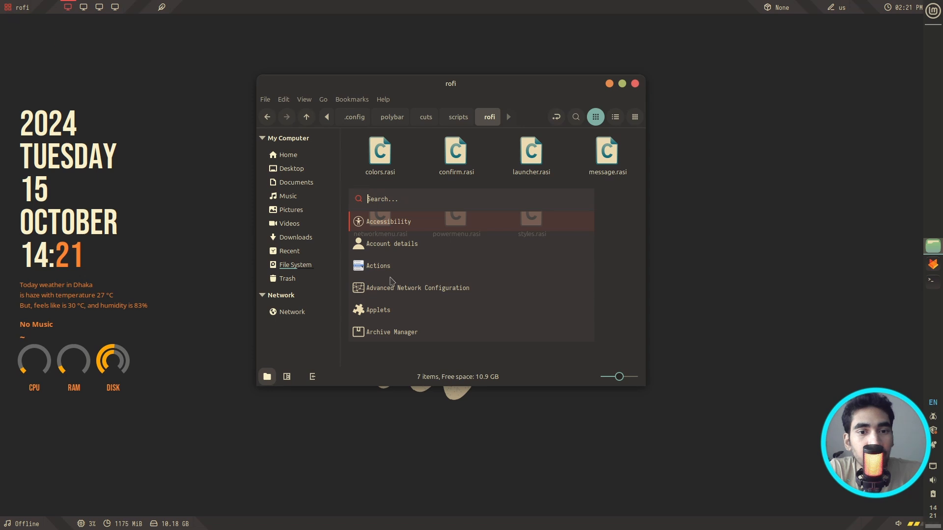
scroll(392, 280, "down", 15)
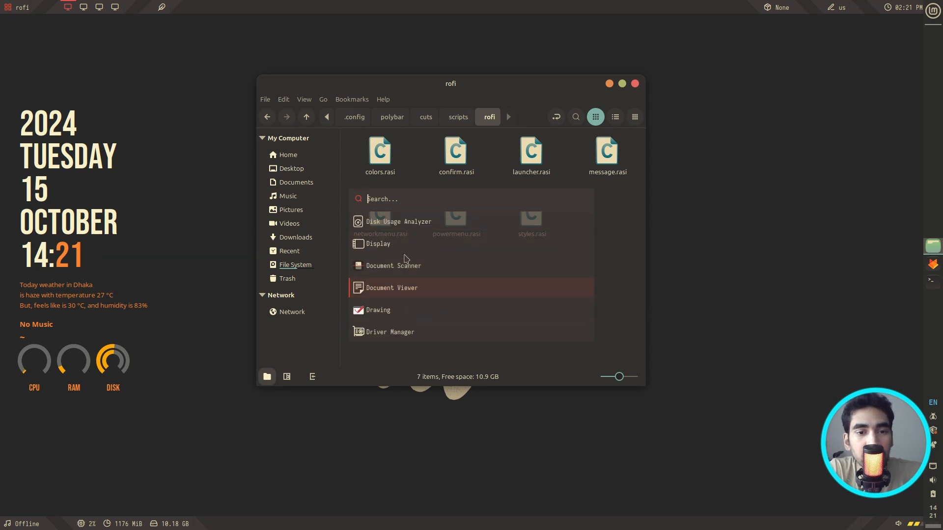
scroll(406, 259, "down", 20)
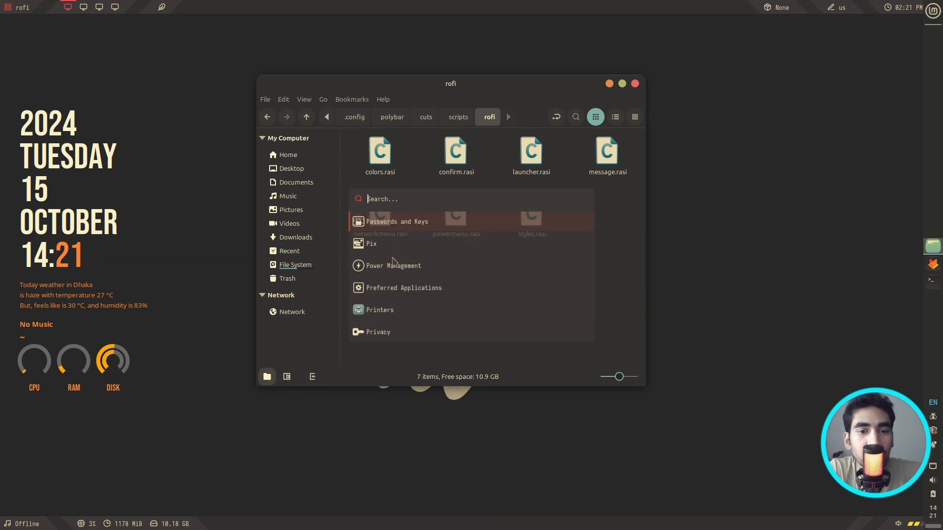
scroll(399, 258, "down", 15)
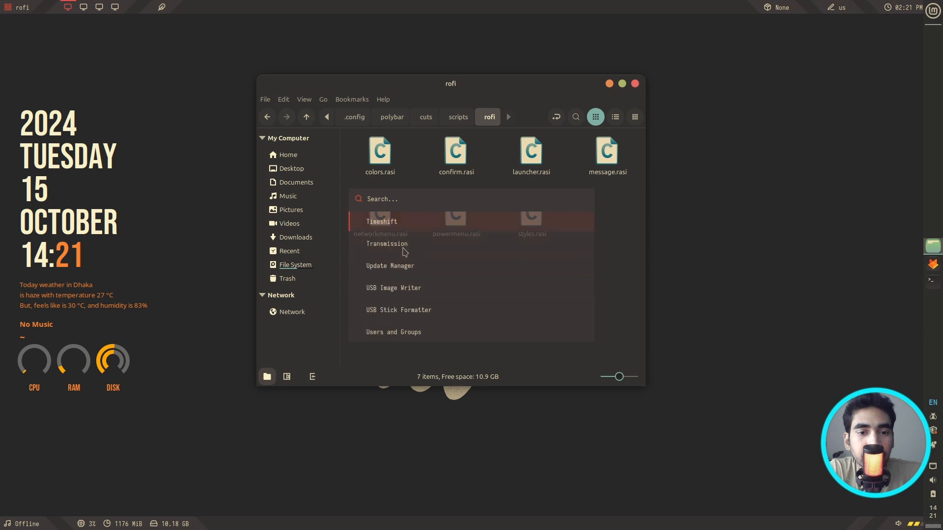
left_click(619, 245)
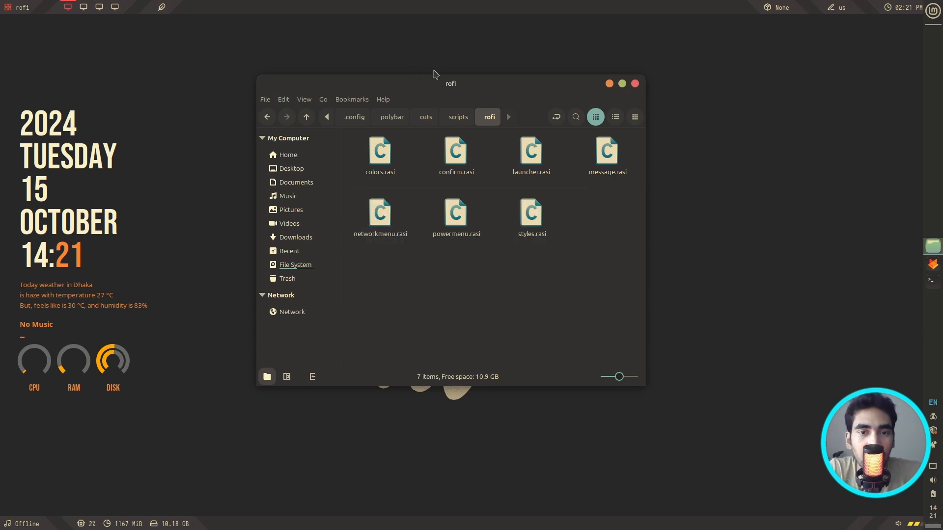
- Go up to the scripts folder in the file manager and close its window
left_click_drag(465, 89, 433, 114)
left_click(234, 142)
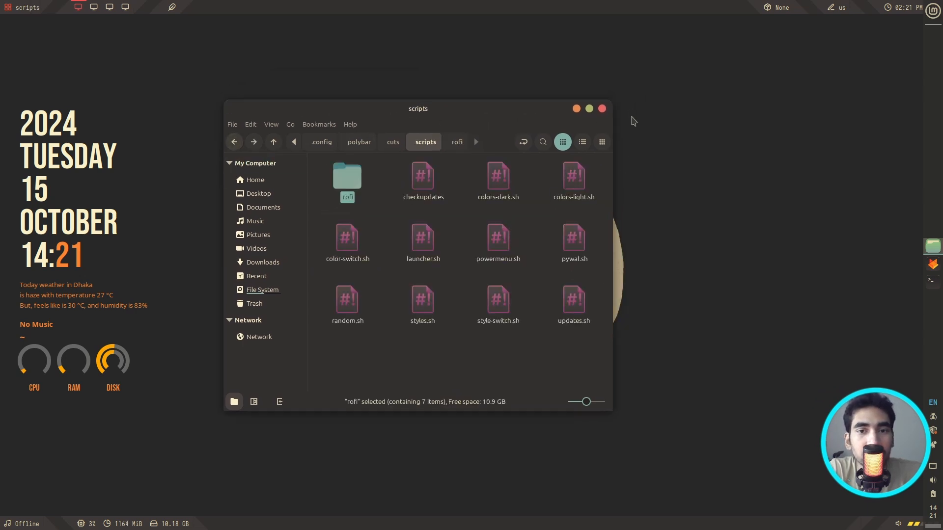
left_click(603, 108)
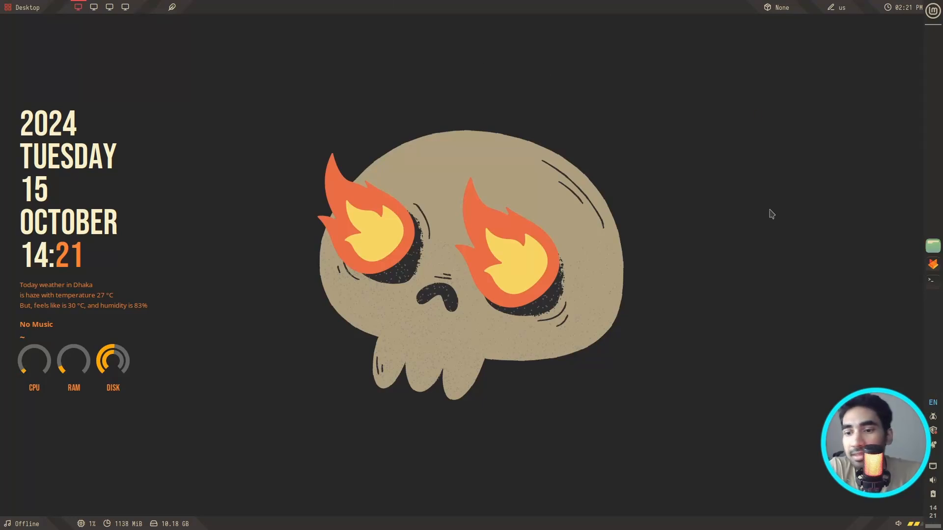
- Enable panel edit mode and move the Menu applet into the panel's center zone, beside the application launchers
right_click(935, 120)
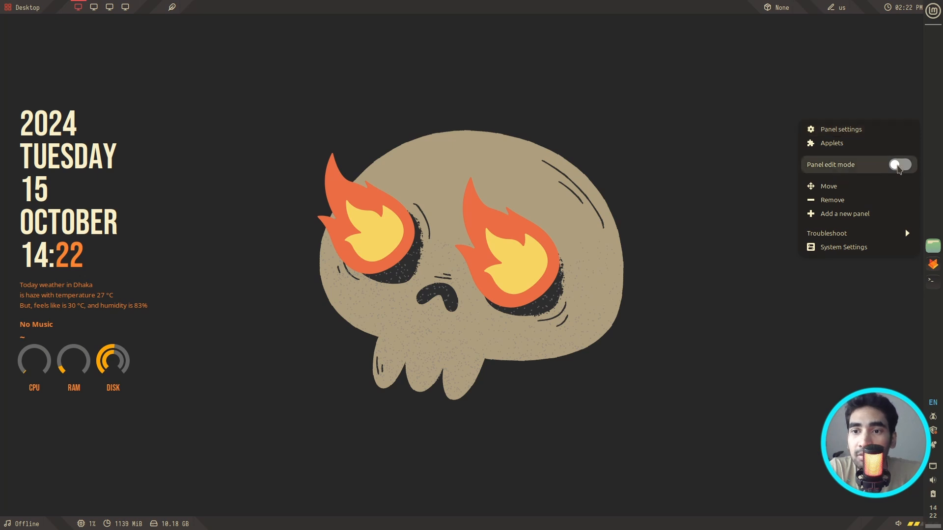
left_click(898, 166)
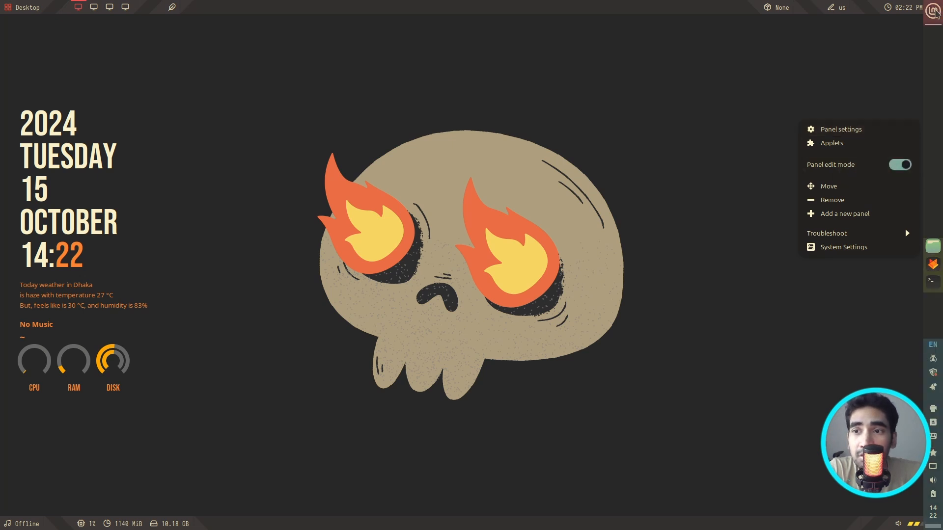
right_click(935, 11)
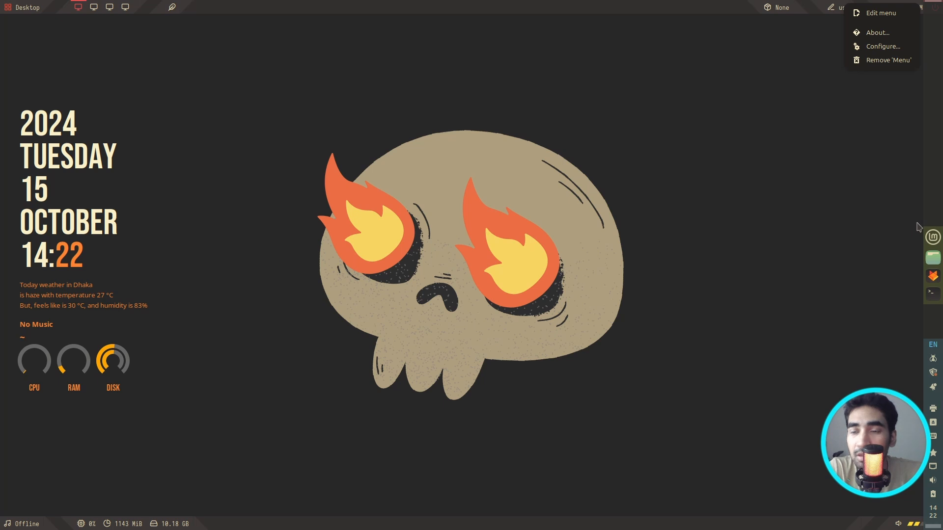
left_click(937, 119)
- Set the Cinnamon panel's visibility to "Auto hide panel" and close the panel settings
right_click(938, 122)
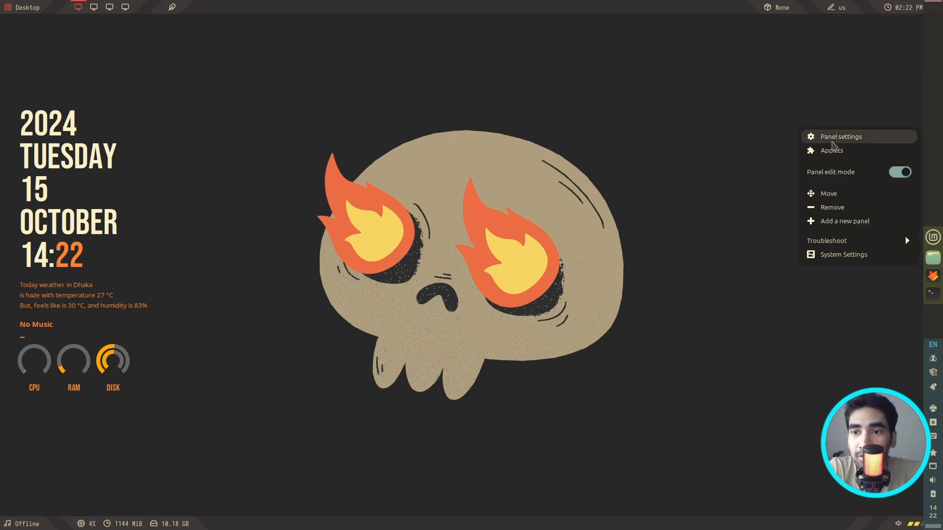
left_click(845, 141)
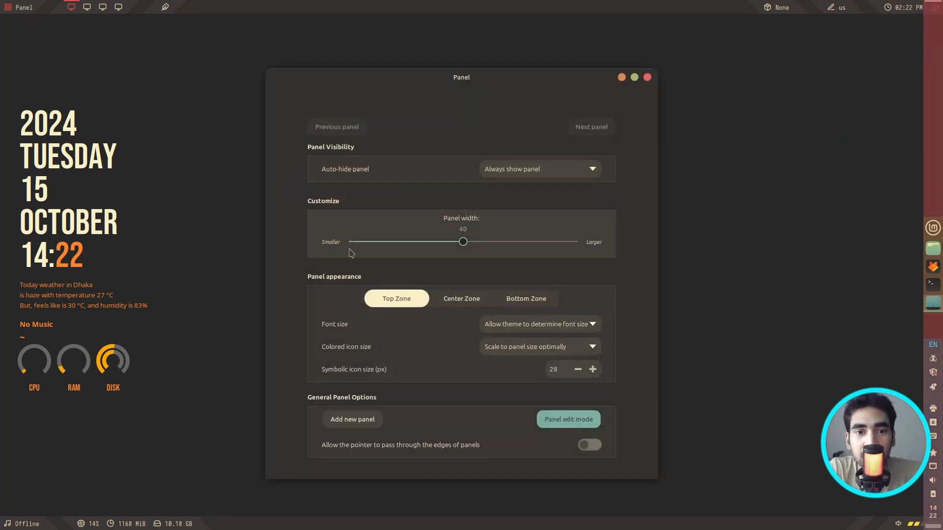
left_click(547, 178)
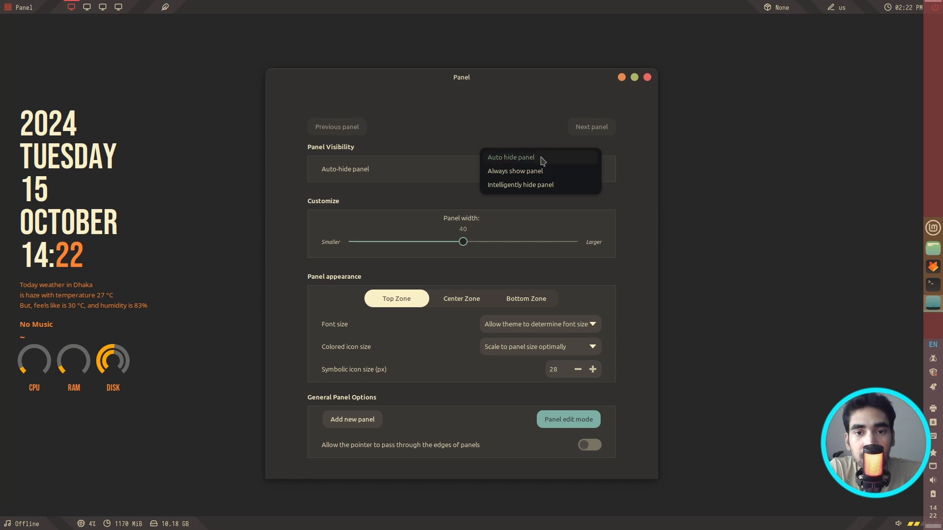
left_click(542, 161)
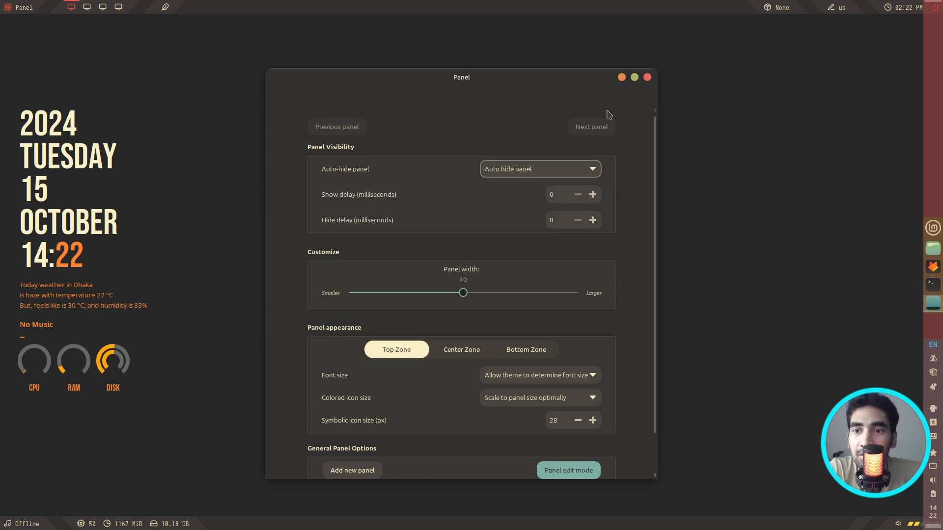
left_click(647, 79)
- Turn off panel edit mode and dismiss the panel's context menu
right_click(936, 150)
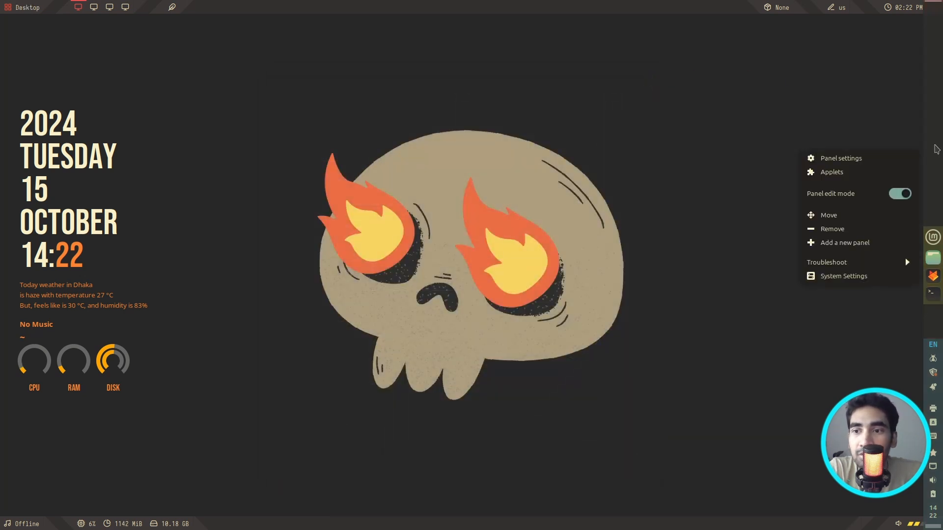
left_click(902, 196)
left_click(902, 196)
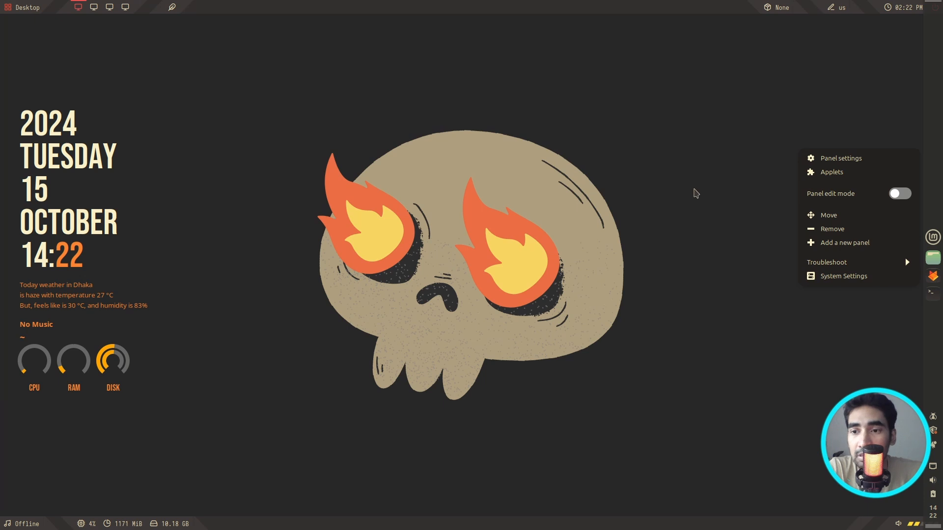
left_click(695, 193)
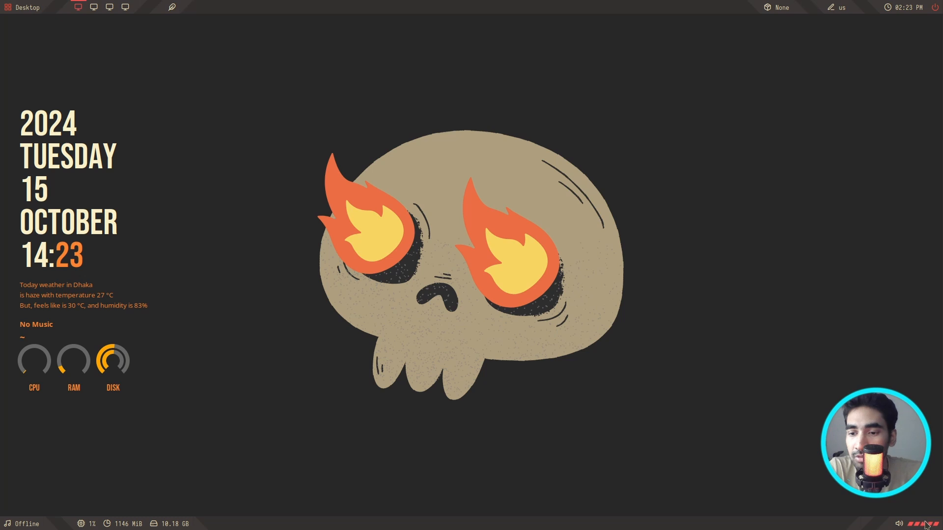
- Test the Polybar volume control by lowering the volume and raising it back to full
scroll(925, 526, "down", 2)
scroll(917, 526, "up", 4)
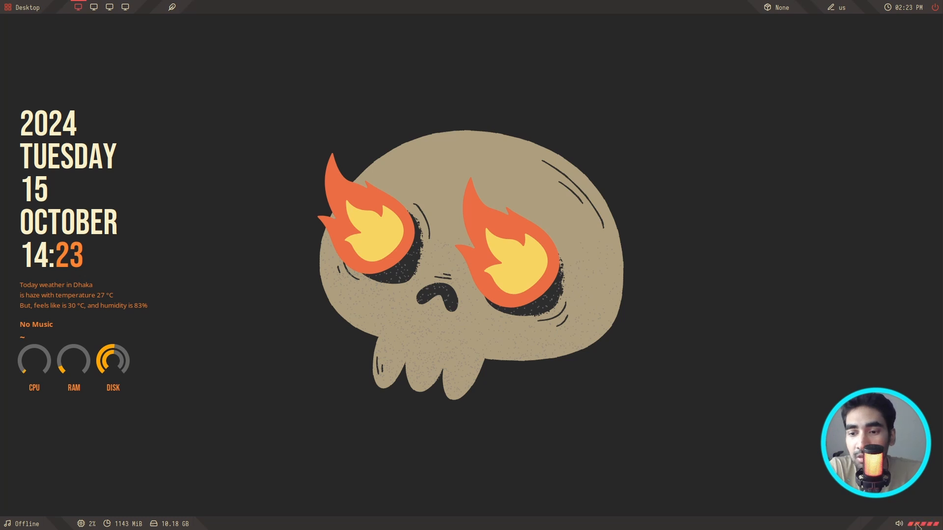
scroll(917, 526, "down", 1)
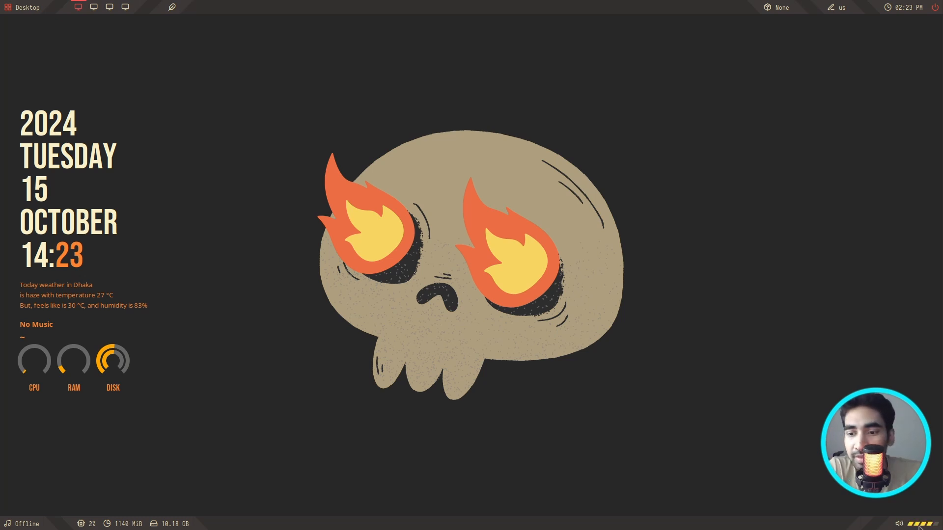
scroll(919, 527, "up", 1)
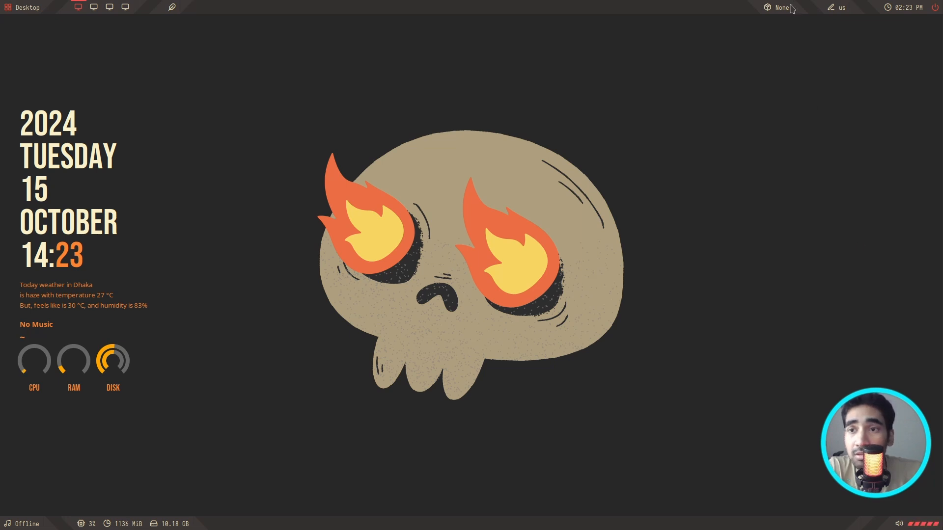
- Choose Shutdown from the Polybar power menu and answer "n" to the confirmation
left_click(935, 8)
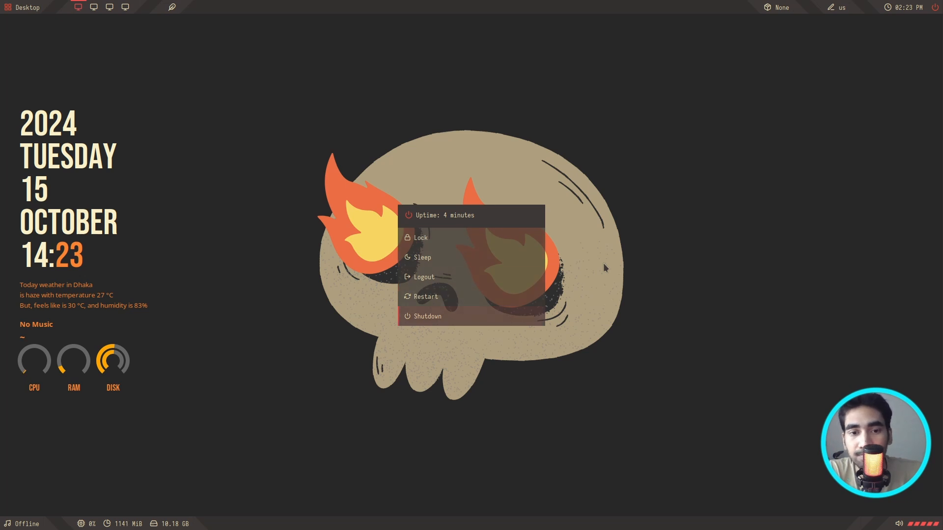
key("Return")
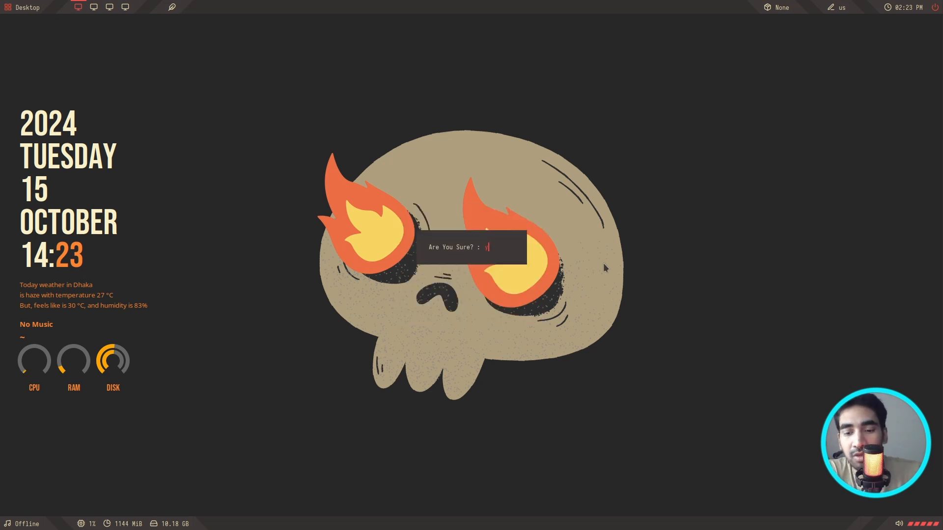
type("n")
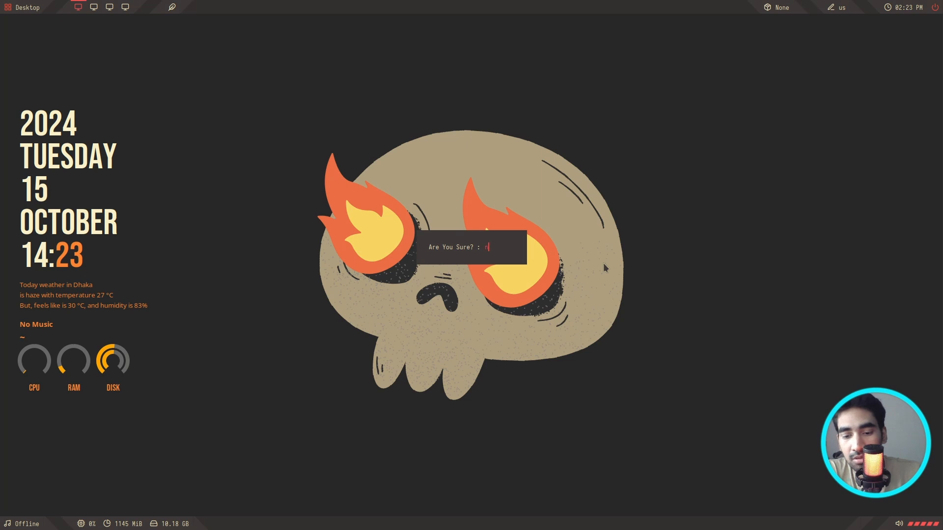
key("Return")
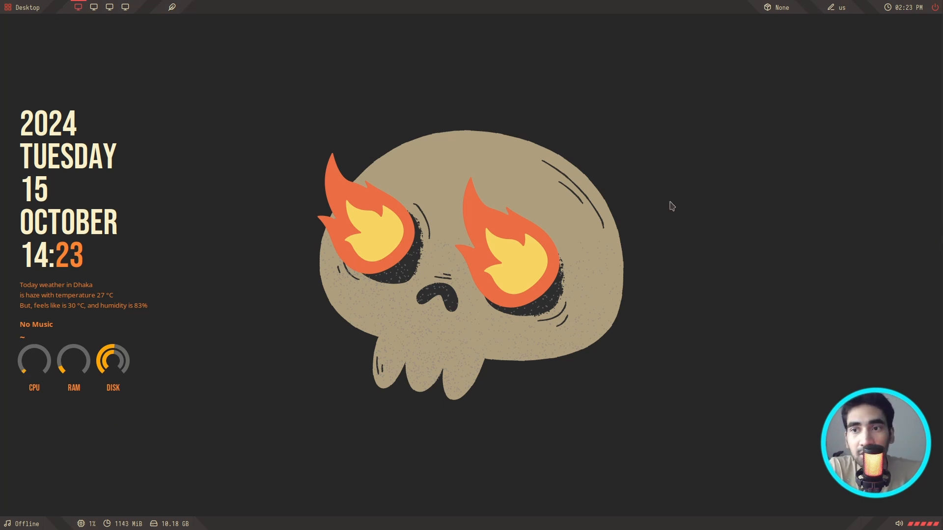
mouse_move(941, 197)
left_click(932, 238)
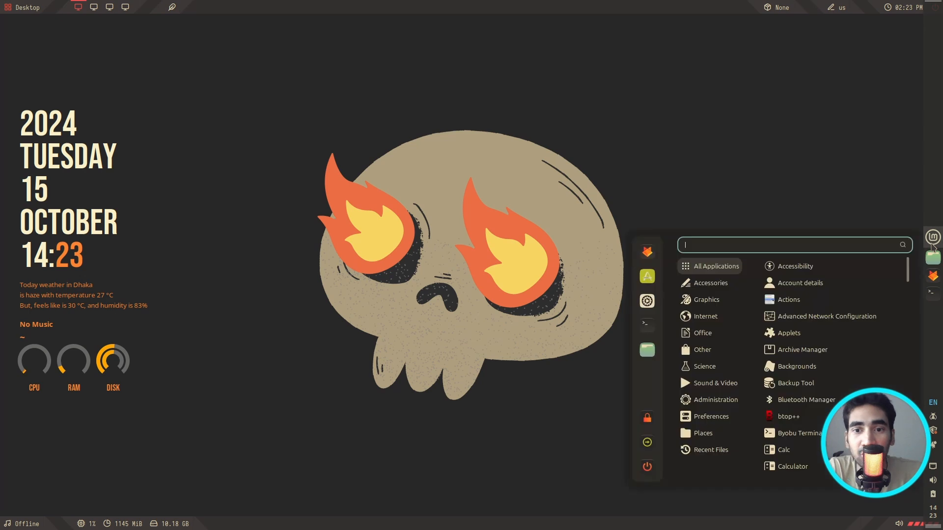
type("s")
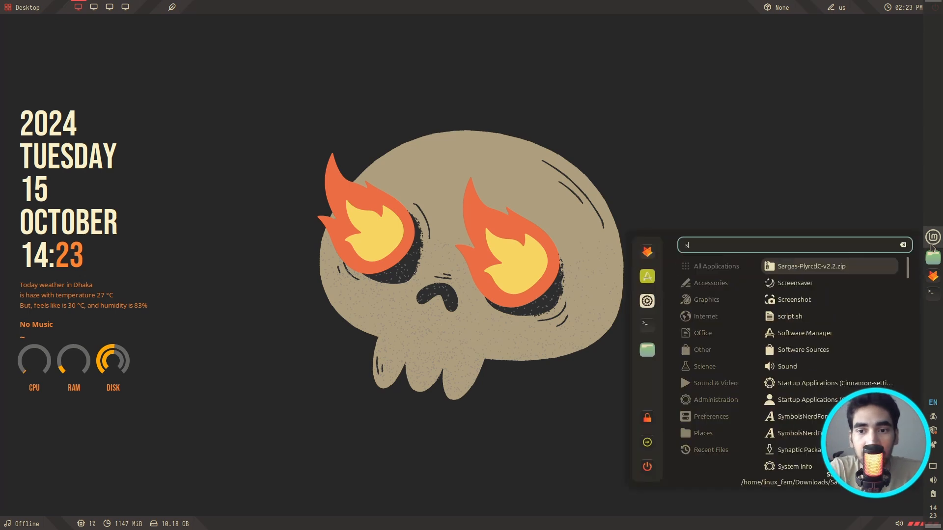
key("BackSpace")
key("Escape")
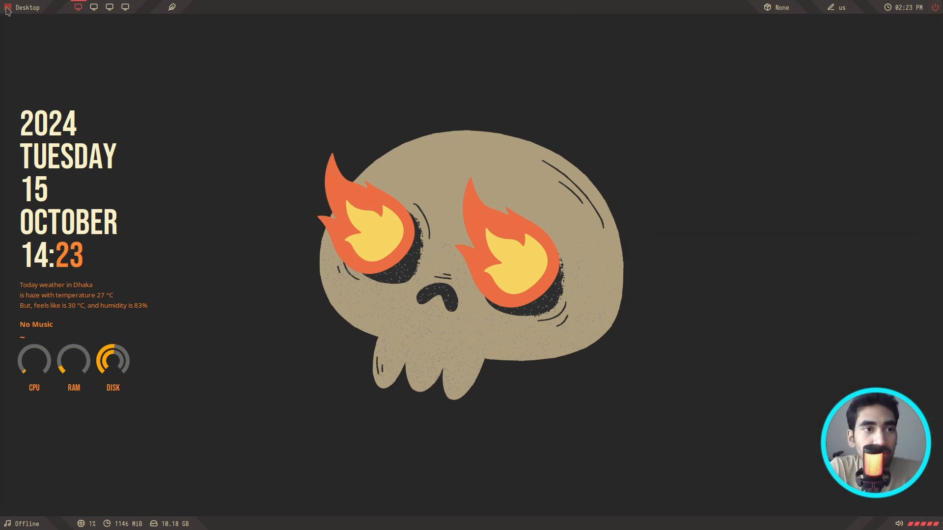
- Find the Keyboard settings by searching the Polybar launcher for "short" and display their keyboard shortcuts
left_click(8, 9)
type("short")
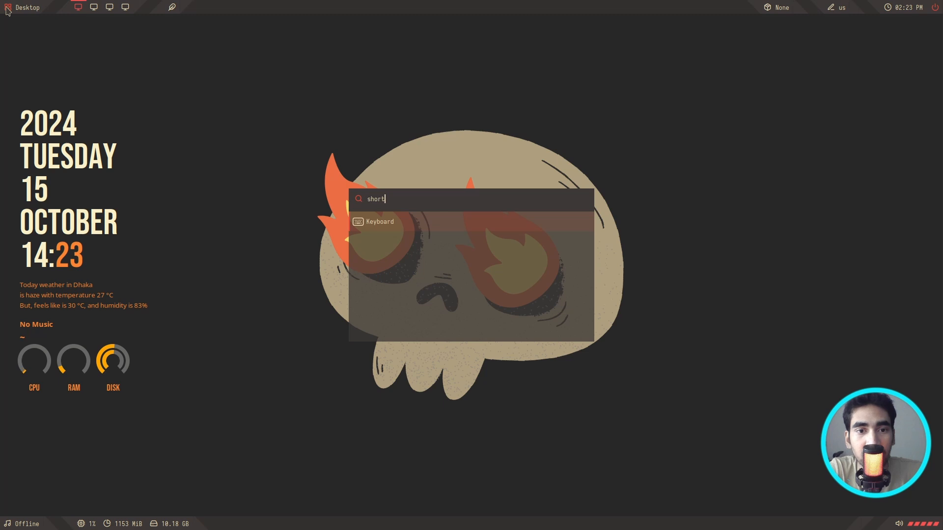
key("Return")
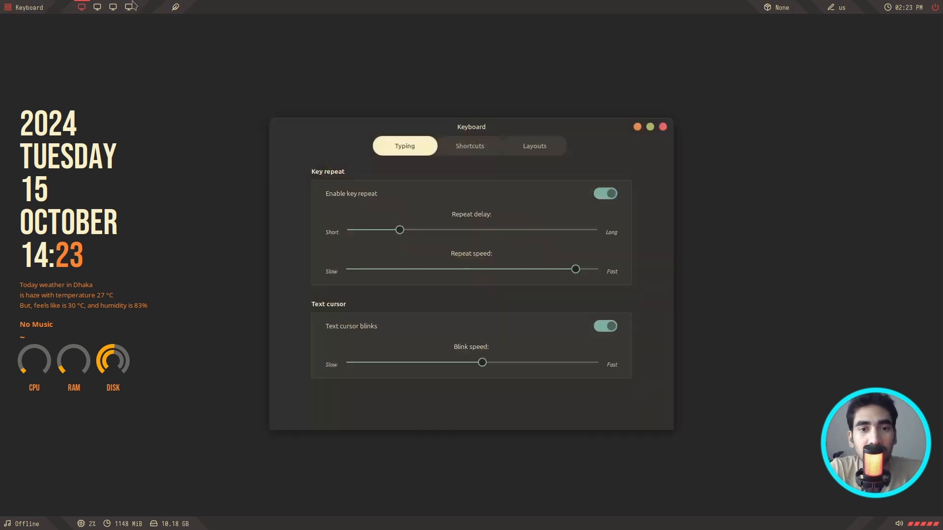
left_click(471, 147)
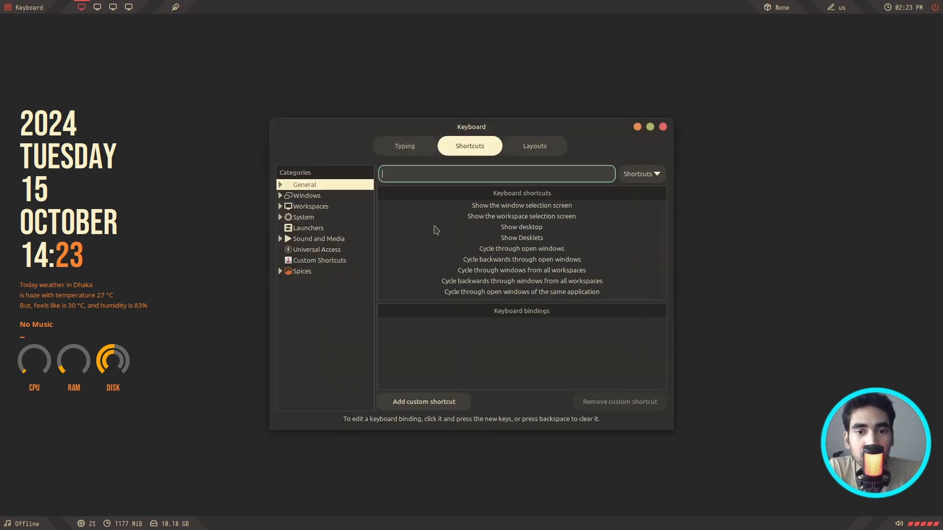
- Set the first key binding of the "Launch terminal" shortcut in the Launchers category to Control L
left_click(353, 195)
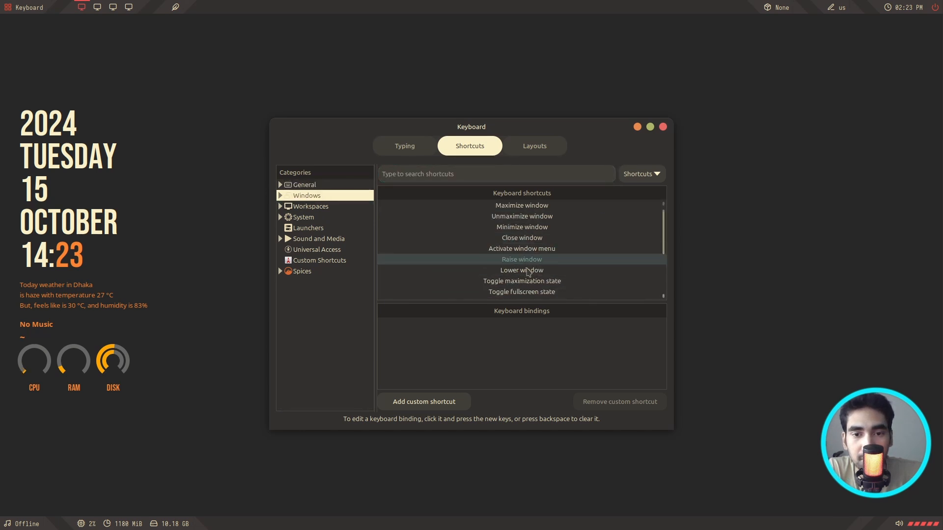
left_click(320, 227)
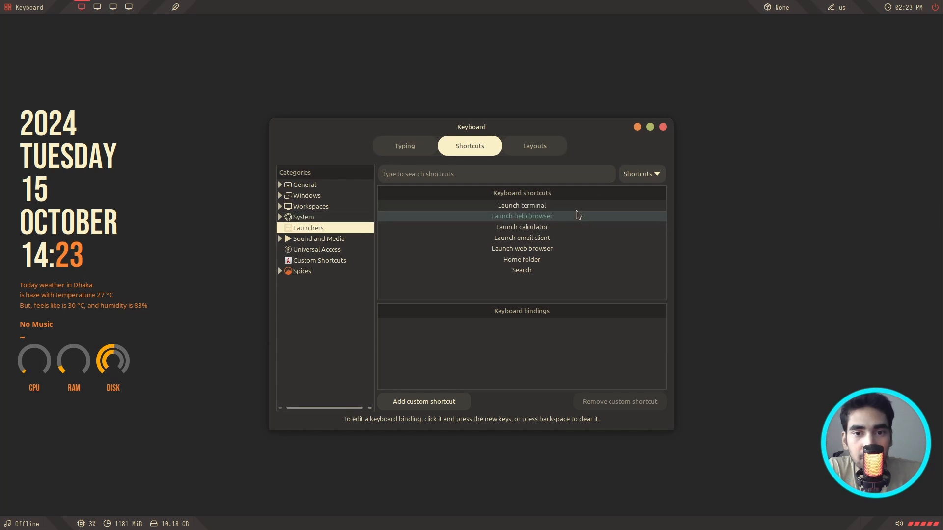
left_click(533, 206)
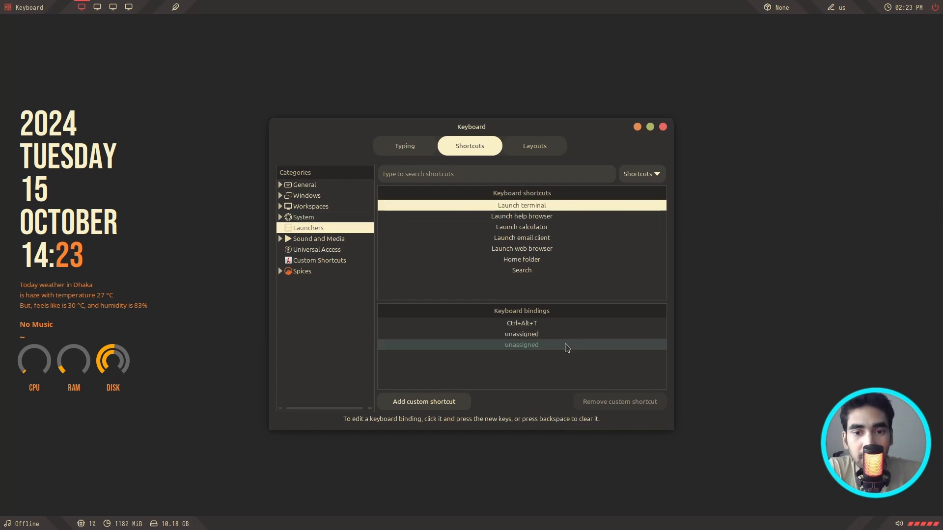
left_click(527, 326)
left_click(528, 326)
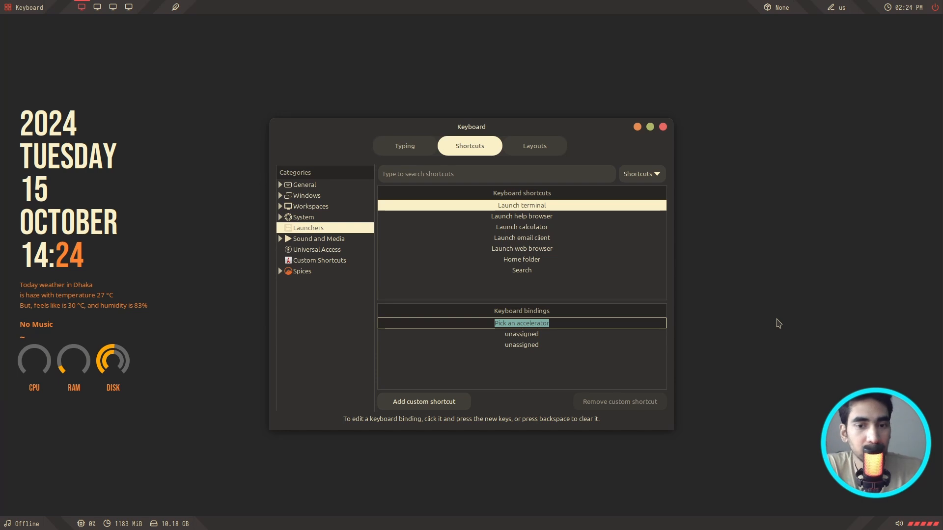
key("ctrl")
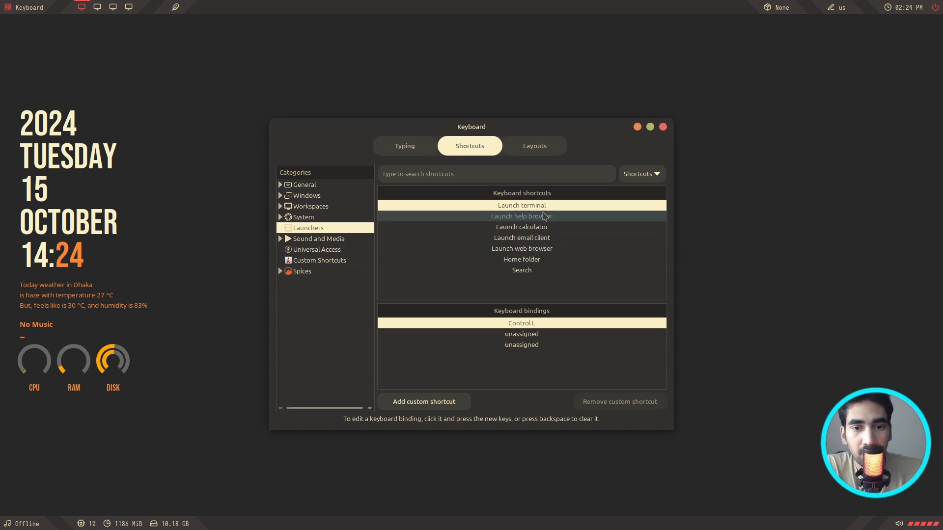
- Set the first key binding of the "Home folder" shortcut in the Launchers category to Alt L
left_click(540, 259)
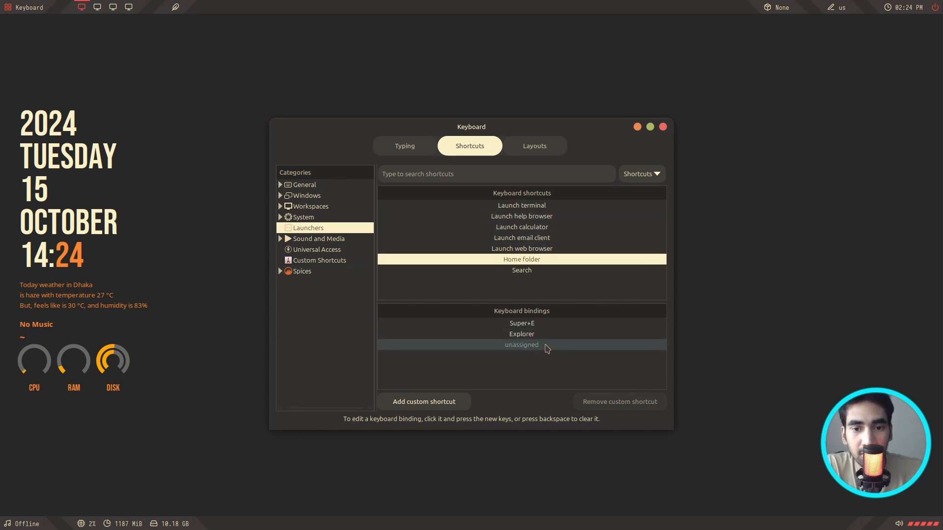
left_click(525, 323)
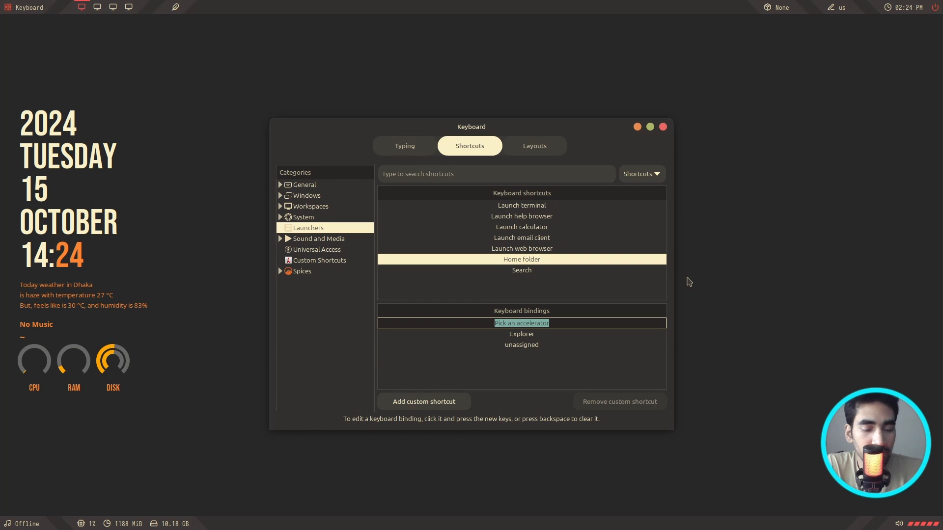
key("alt+l")
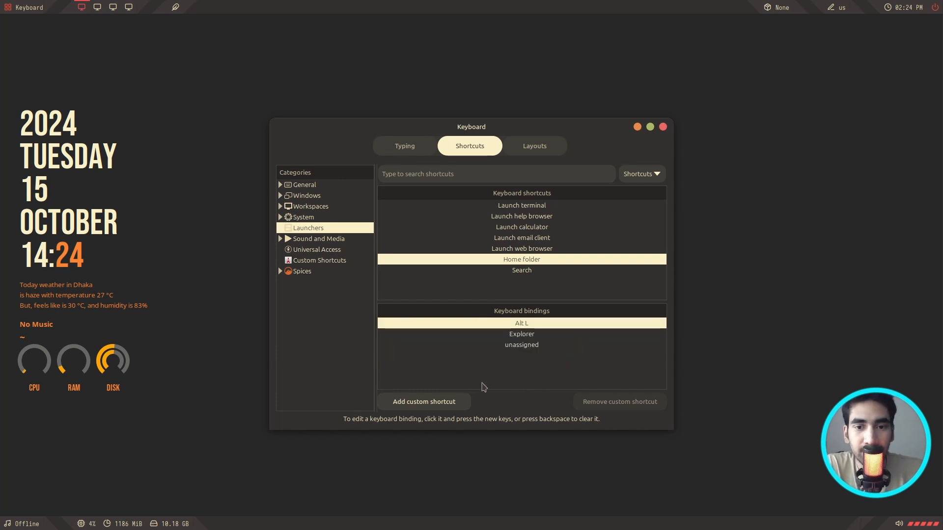
- Set the first key binding of the "Launch web browser" shortcut in the Launchers category to Shift L
left_click(537, 251)
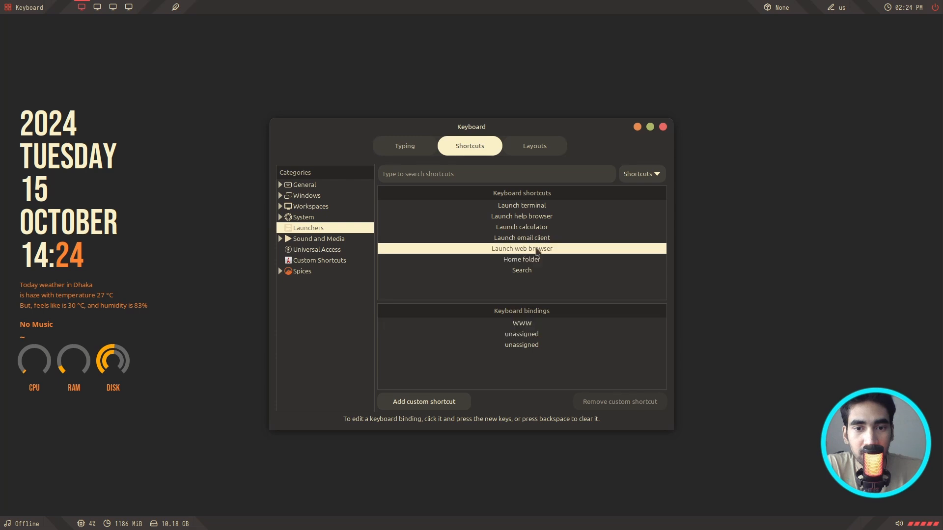
left_click(525, 323)
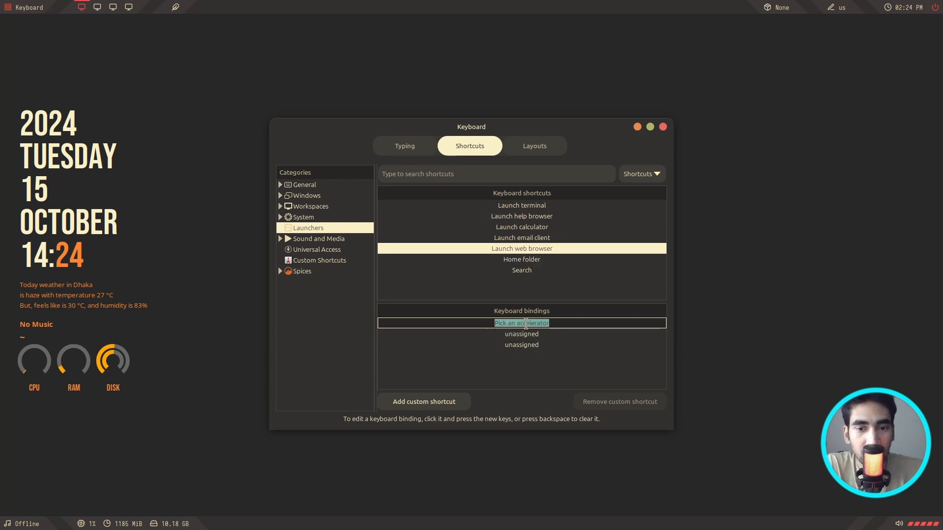
key("shift")
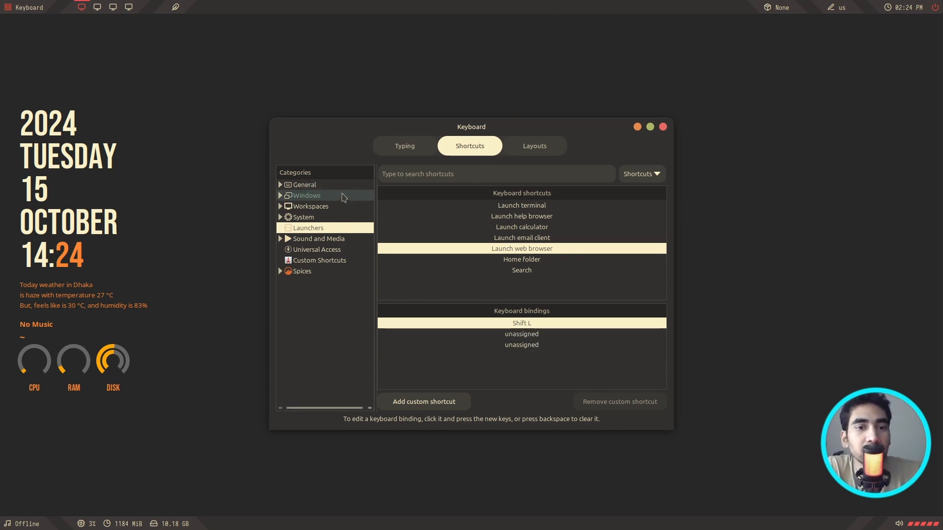
- Set the first key binding of the "Close window" shortcut in the Windows category to F1 and use it to close the Keyboard settings
left_click(340, 199)
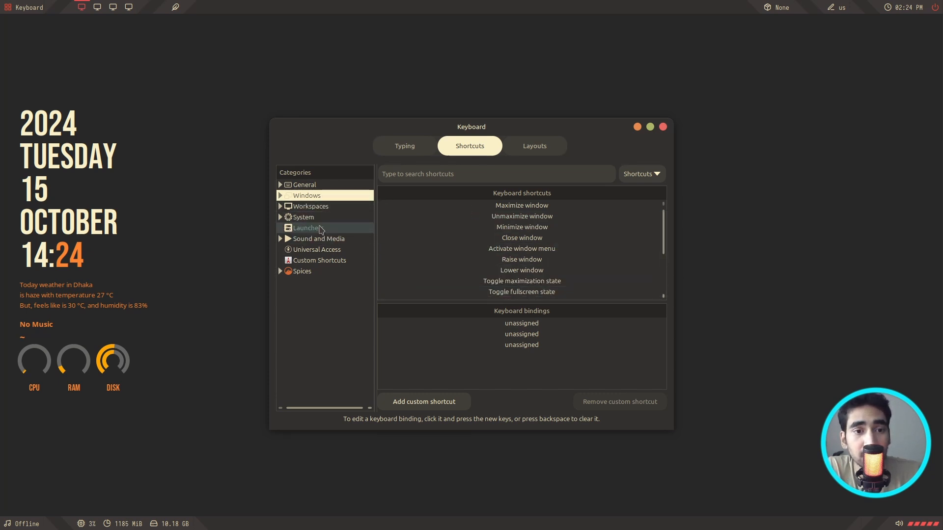
left_click(320, 229)
left_click(317, 196)
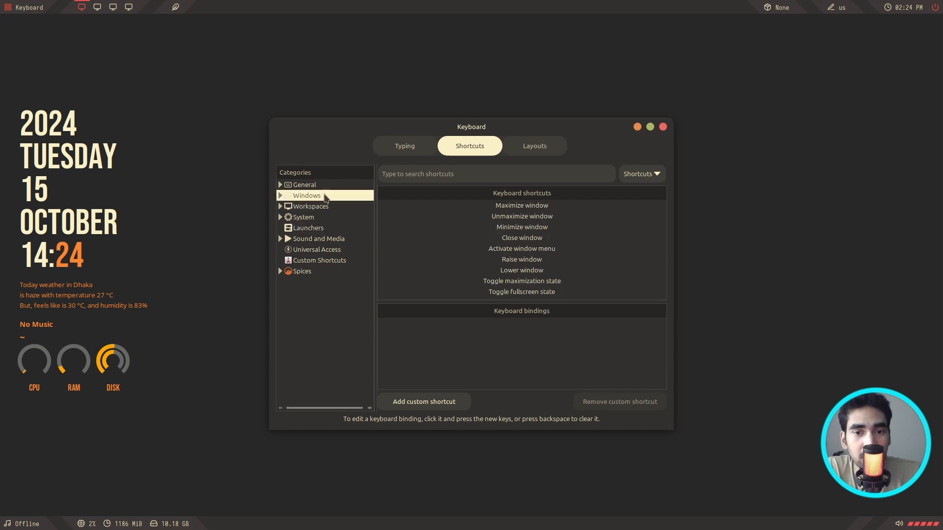
left_click(542, 237)
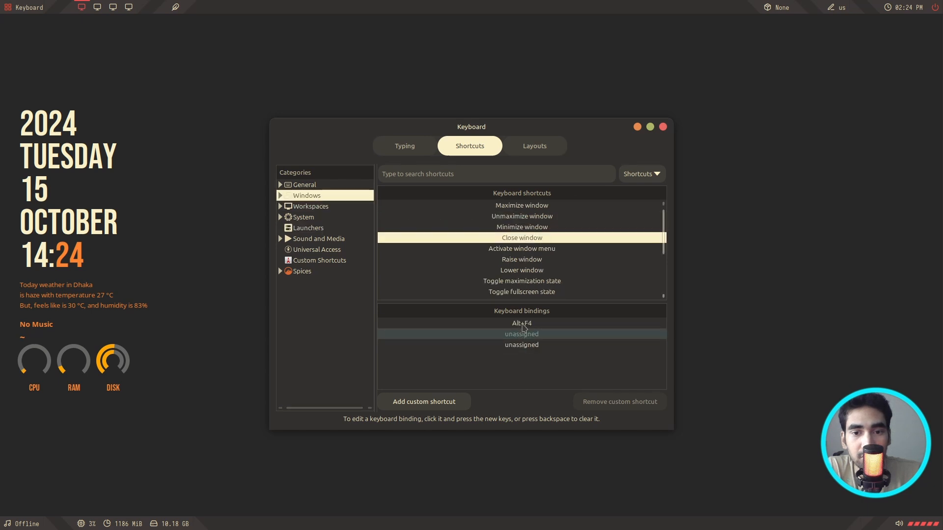
left_click(523, 323)
left_click(523, 324)
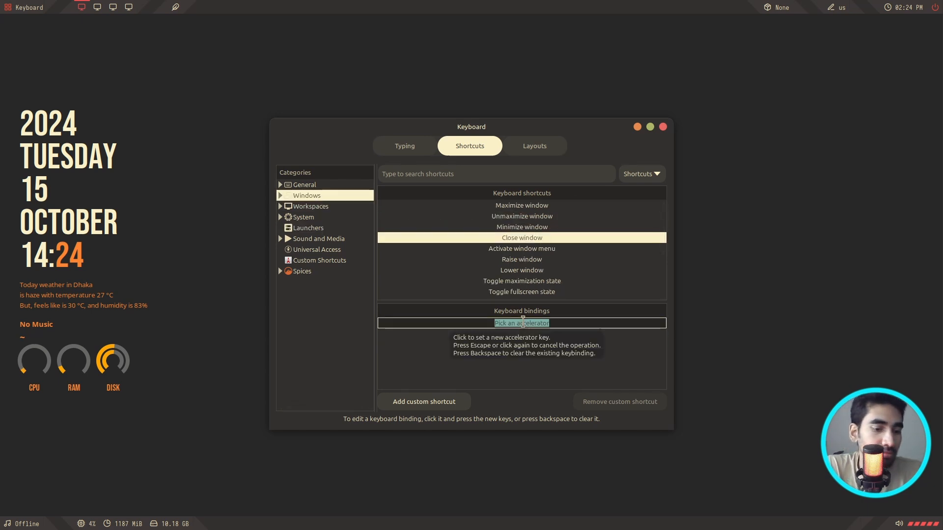
key("F1")
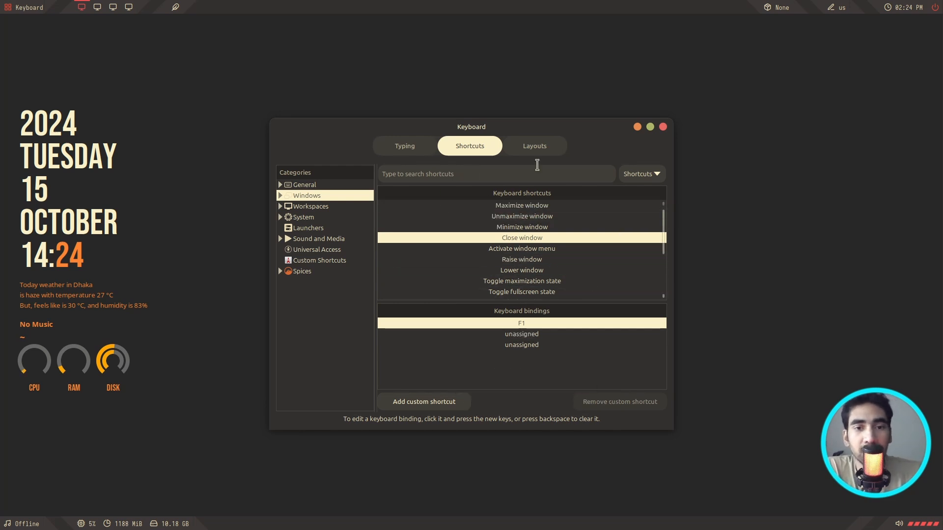
key("F1")
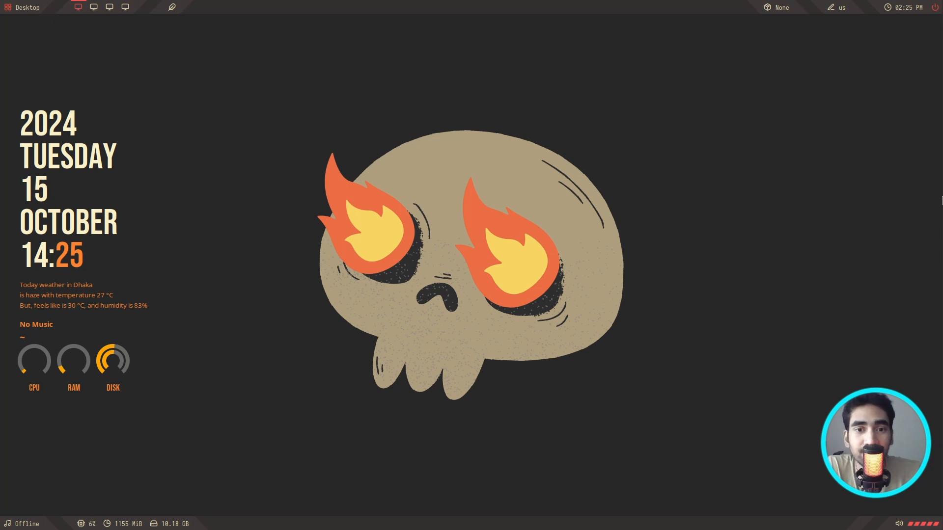
- Test the terminal shortcut by opening six terminal windows and moving them around the desktop
mouse_move(941, 206)
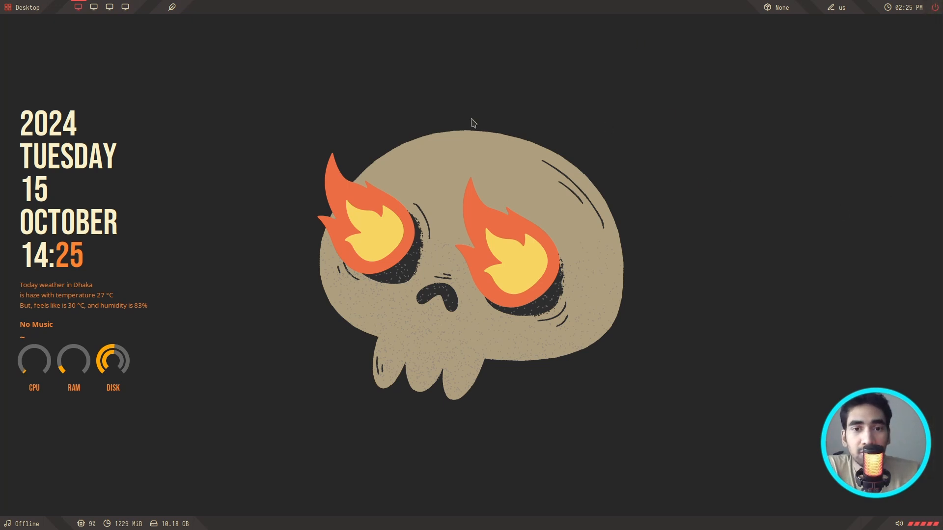
key("super+Return")
left_click_drag(350, 45, 532, 133)
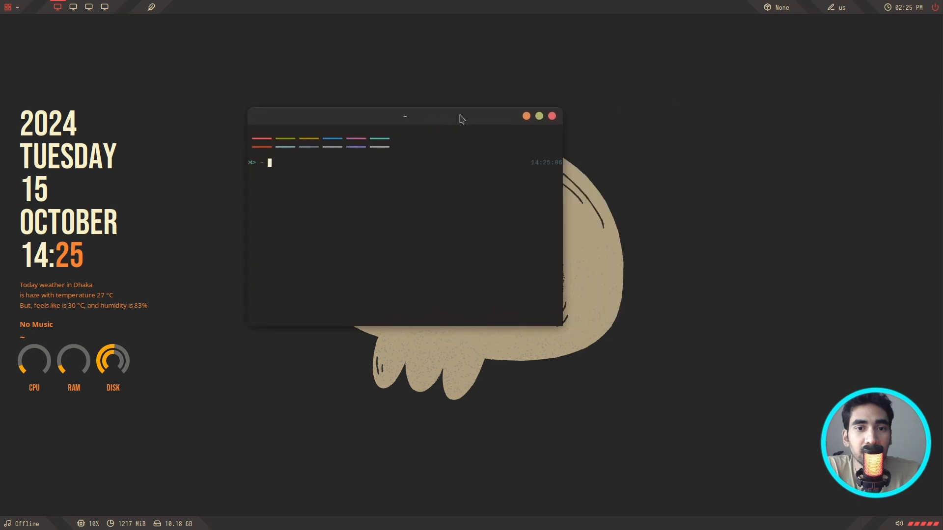
left_click_drag(415, 110, 368, 104)
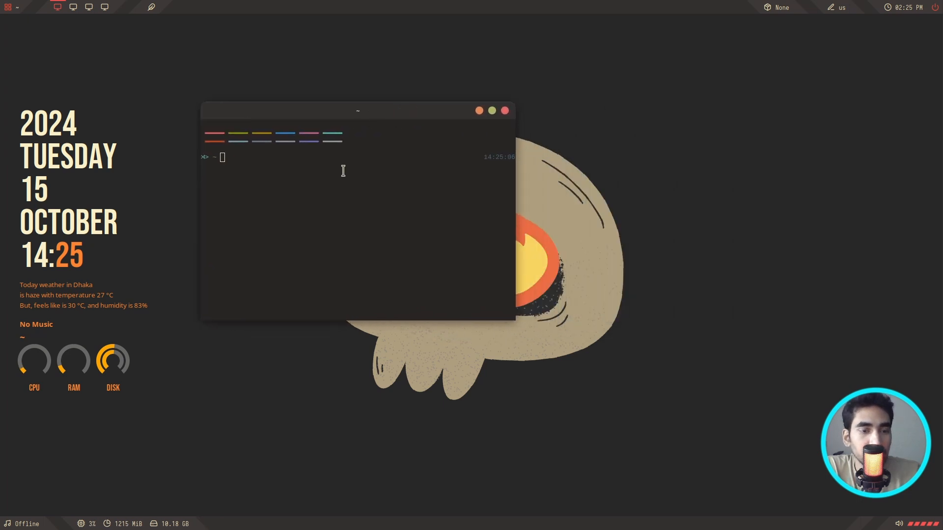
key("super+Return")
key("super+Return")
key("super+Return")
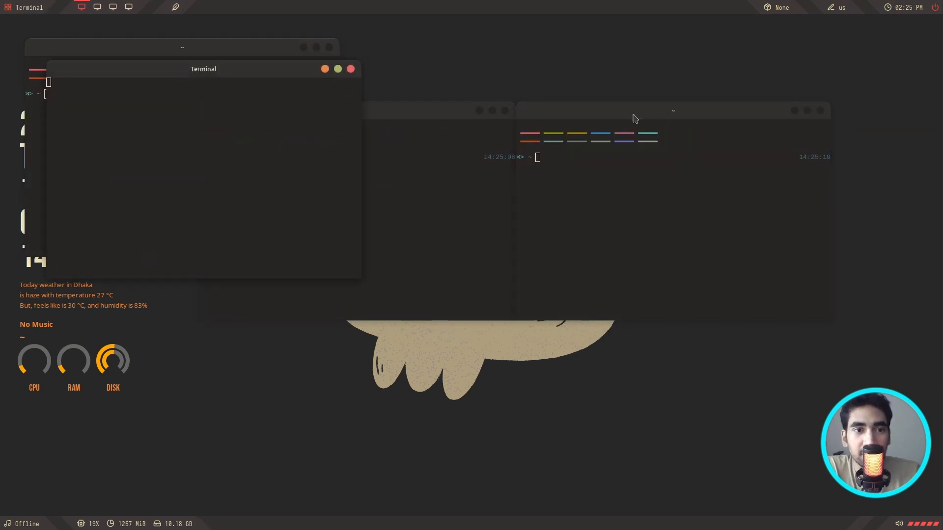
key("super+Return")
key("super+Return")
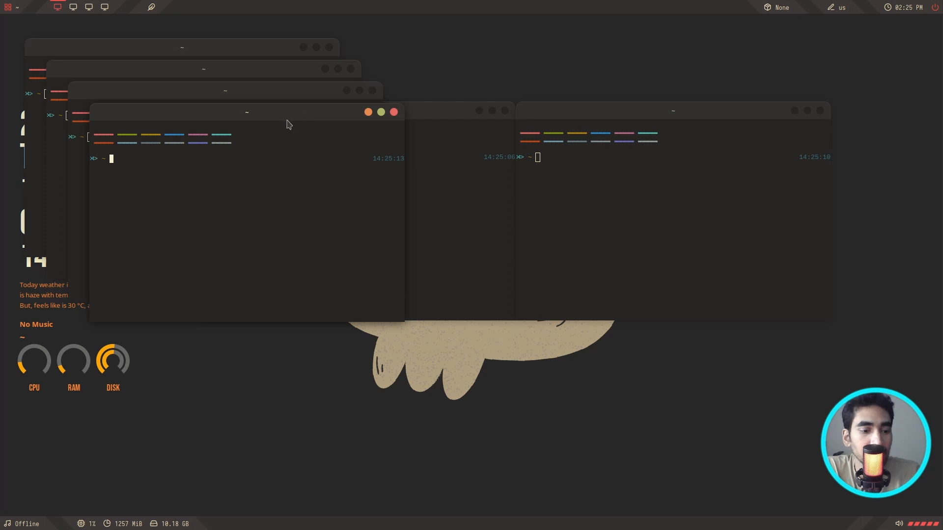
- Test the close-window shortcut by closing all six terminal windows one after another
key("super+c")
key("super+c")
key("super+c")
key("super+c")
key("super+c")
key("super+c")
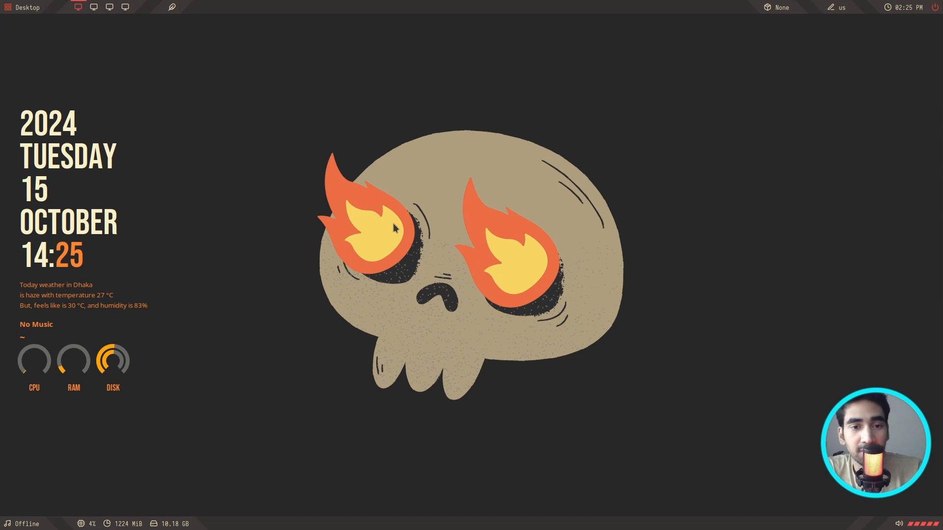
- Open the Home folder with its shortcut, hide the hidden files and reduce the icons to the smallest size
key("super+e")
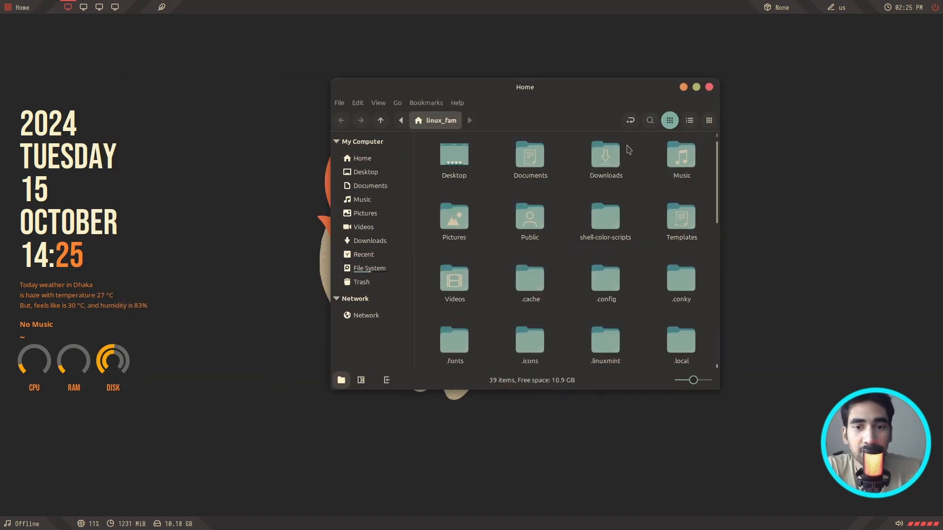
right_click(578, 254)
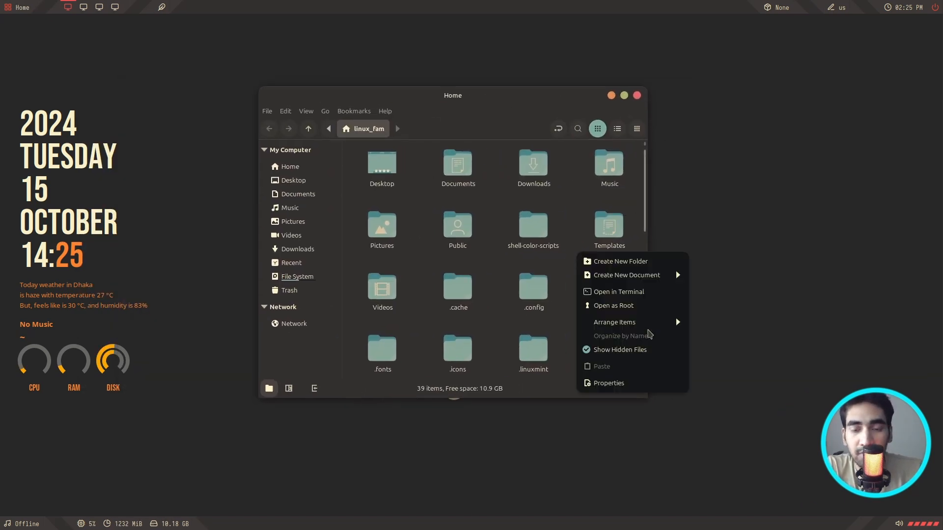
left_click(675, 317)
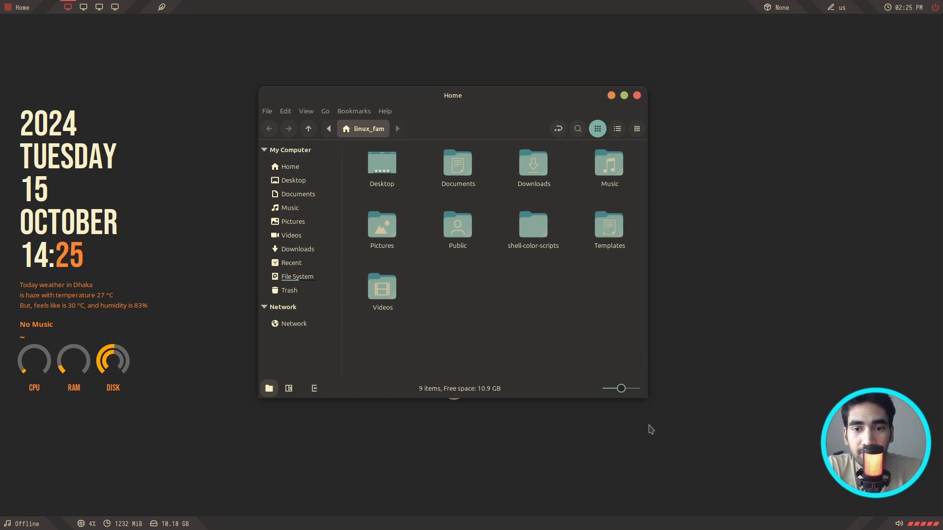
left_click_drag(620, 390, 616, 364)
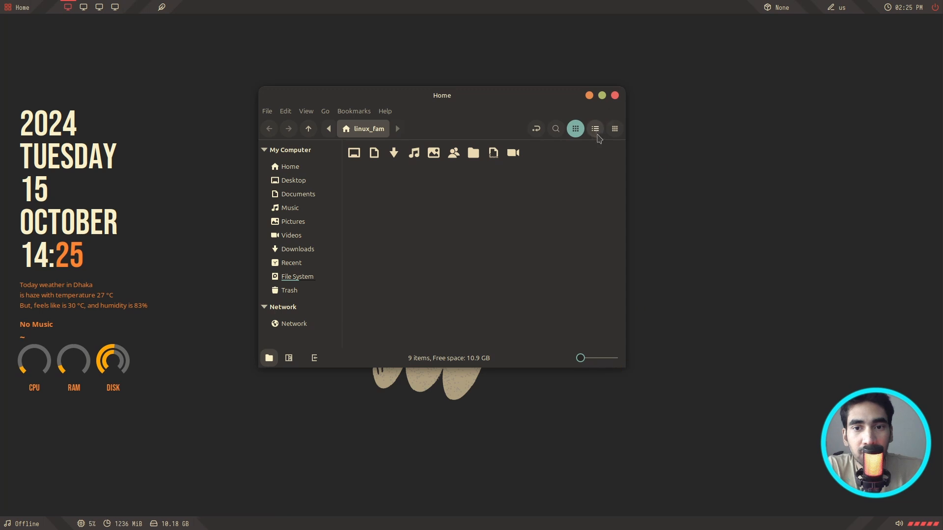
- Show an extra pane in the Home folder window and try the list view before returning to the icon view
left_click(595, 128)
left_click(575, 129)
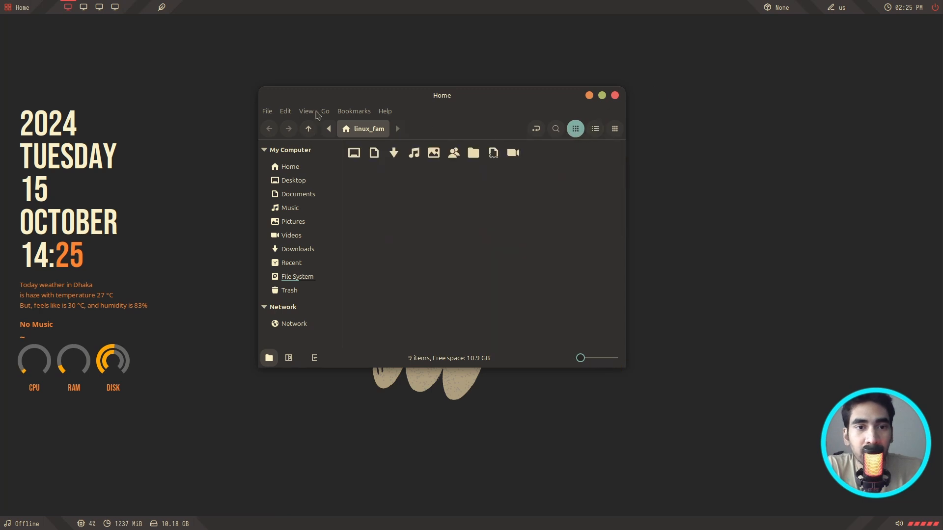
left_click(306, 111)
left_click(328, 202)
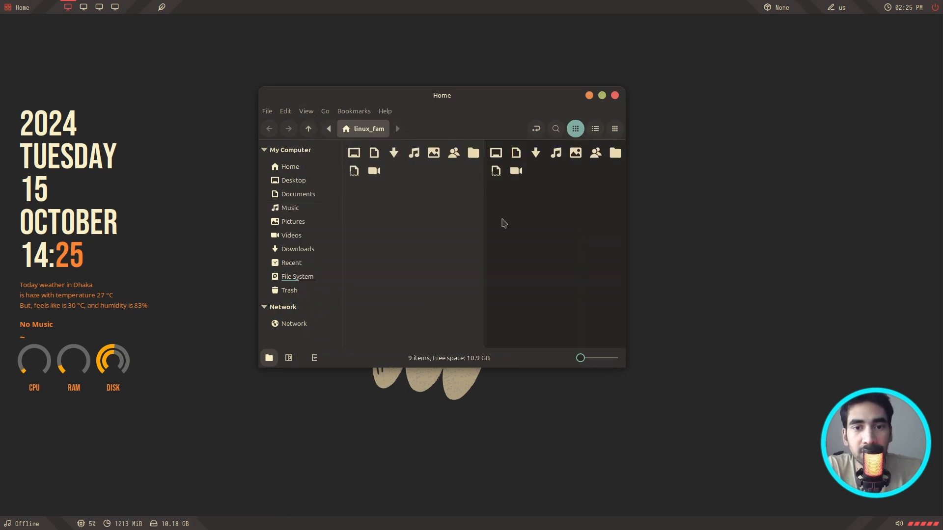
left_click(595, 129)
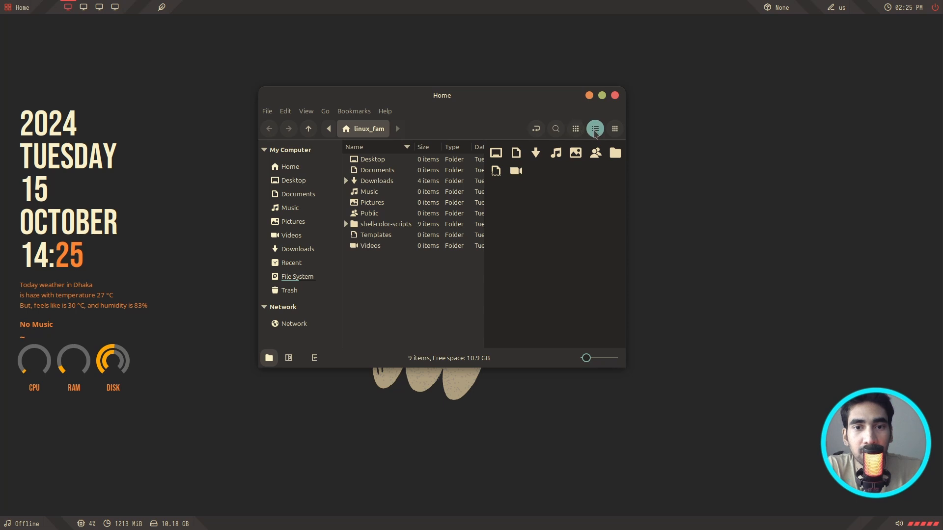
left_click(575, 128)
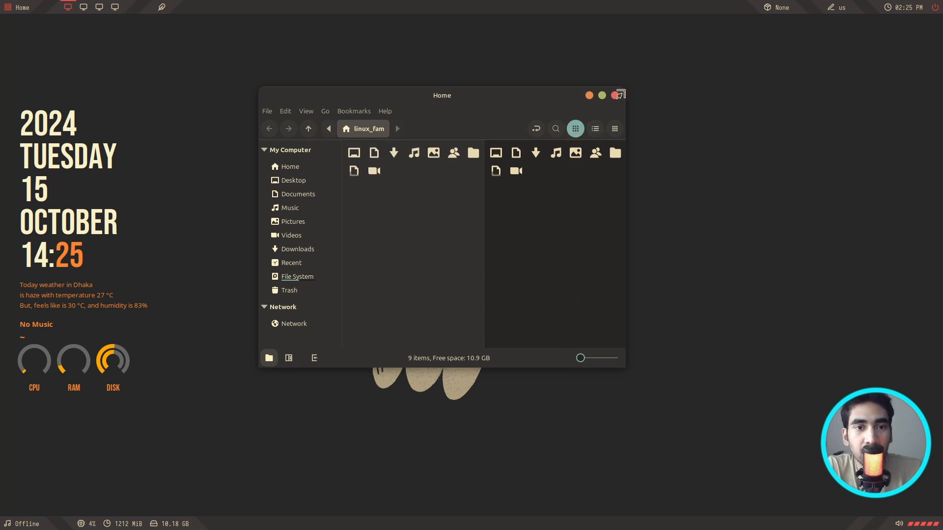
- Widen the Home folder window, reduce its height and close it
left_click_drag(626, 322, 715, 307)
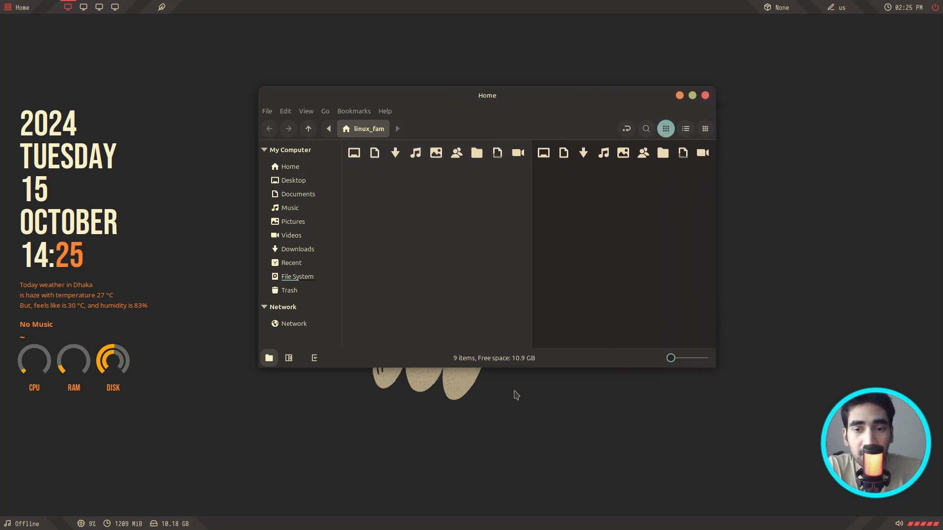
left_click_drag(535, 366, 544, 344)
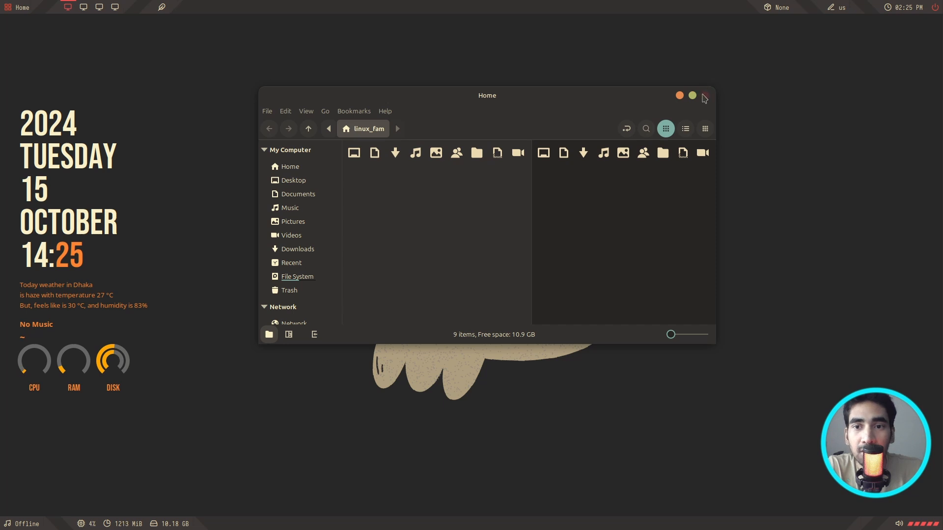
left_click(704, 96)
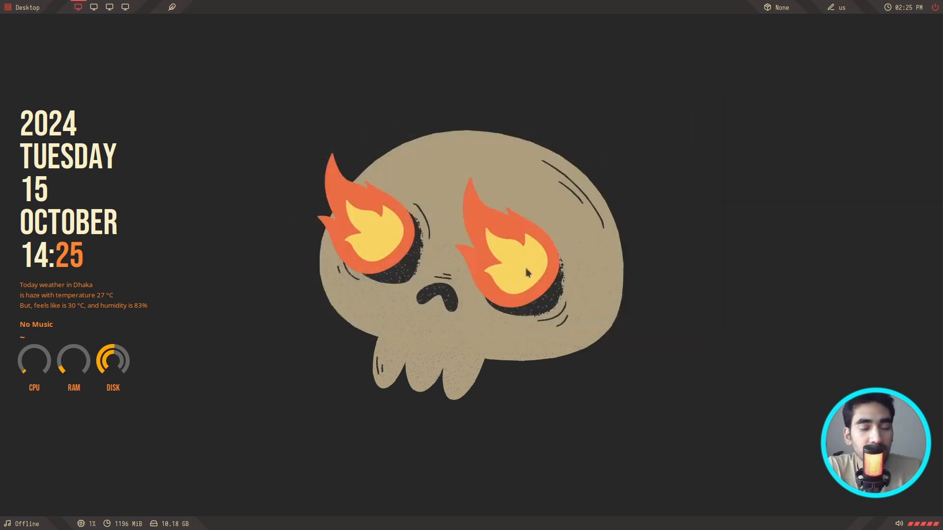
- Set the initial terminal size to 82 columns and 21 rows in the preferences of a newly opened terminal
key("super+Return")
right_click(476, 204)
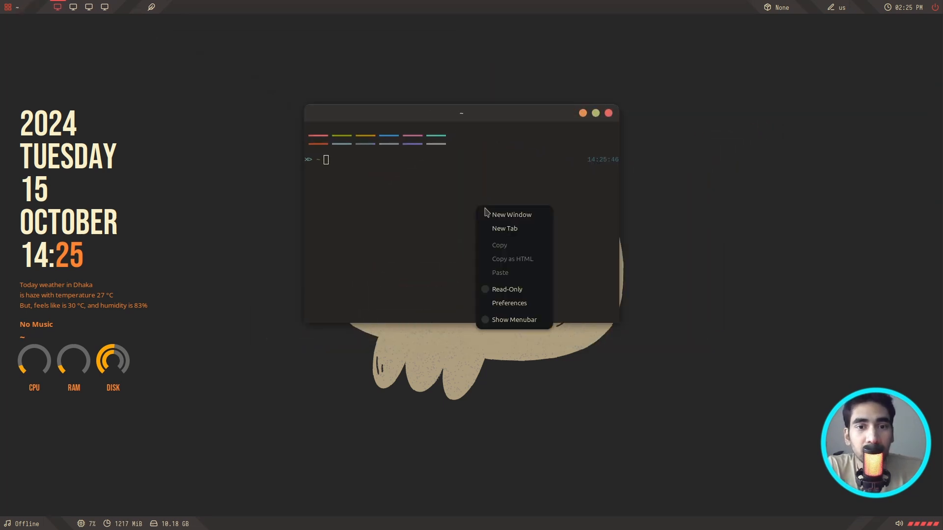
left_click(518, 304)
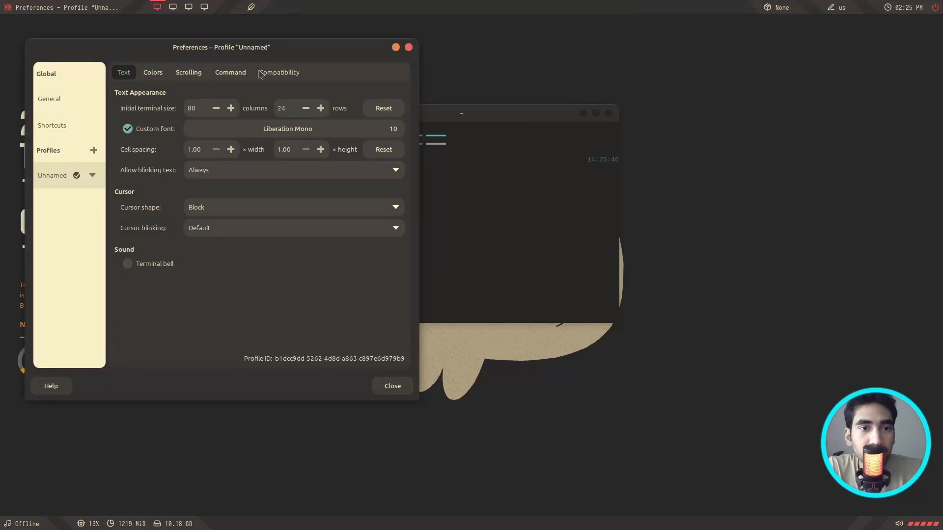
left_click_drag(306, 47, 267, 65)
left_click(195, 129)
left_click(195, 128)
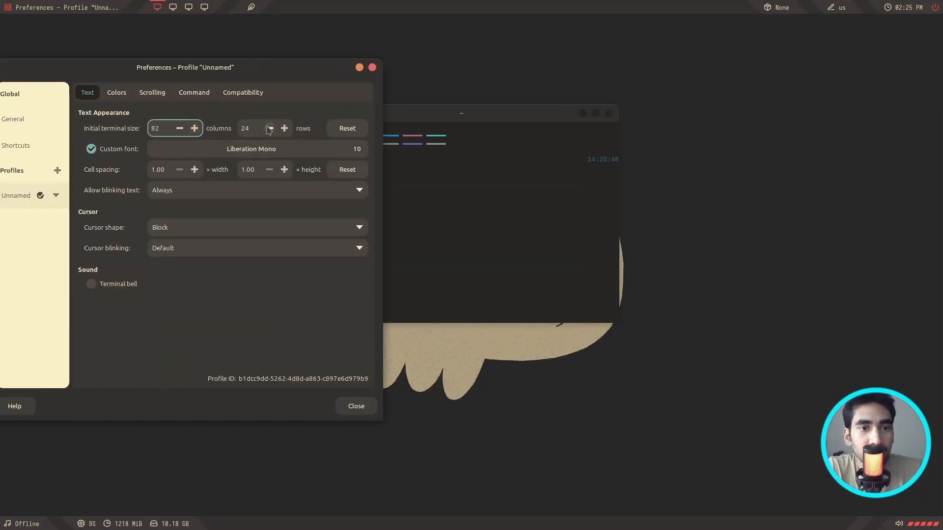
left_click(269, 128)
left_click(270, 128)
left_click(269, 128)
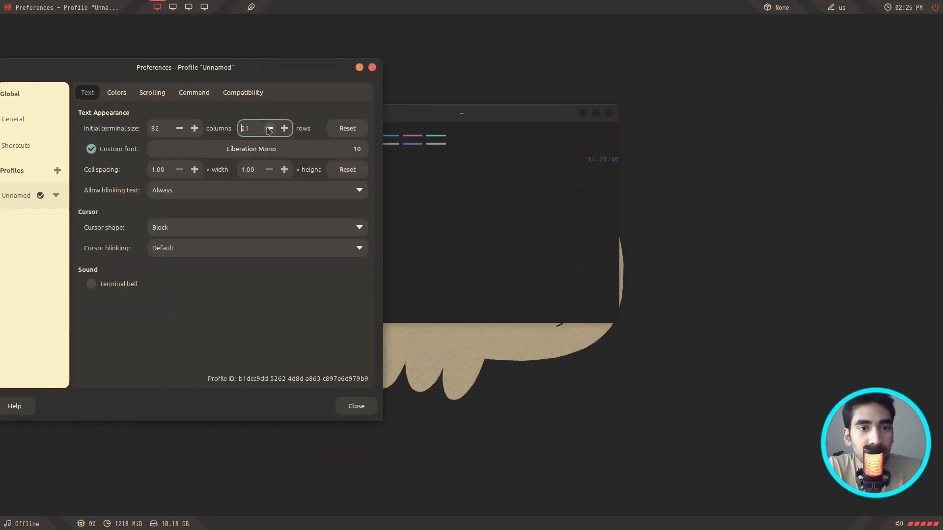
- Close the terminal preferences and the terminal, and open a new terminal window to check its size
left_click(372, 68)
key("super+q")
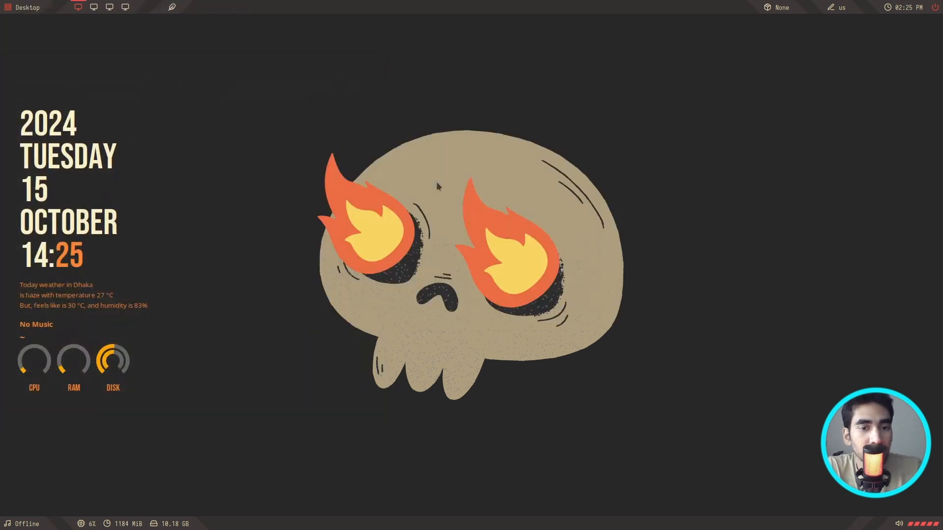
key("super+Return")
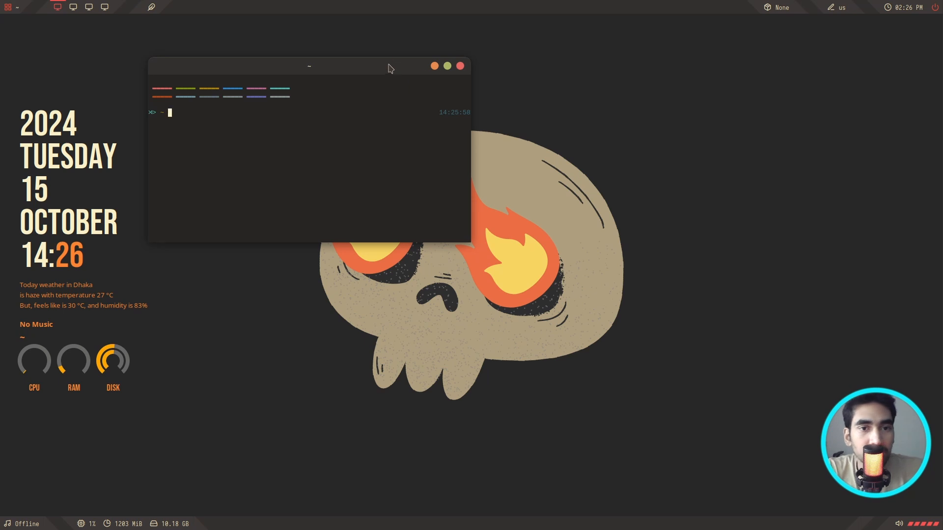
- Set the initial terminal height to 21 rows in the terminal's profile preferences
left_click_drag(389, 67, 434, 150)
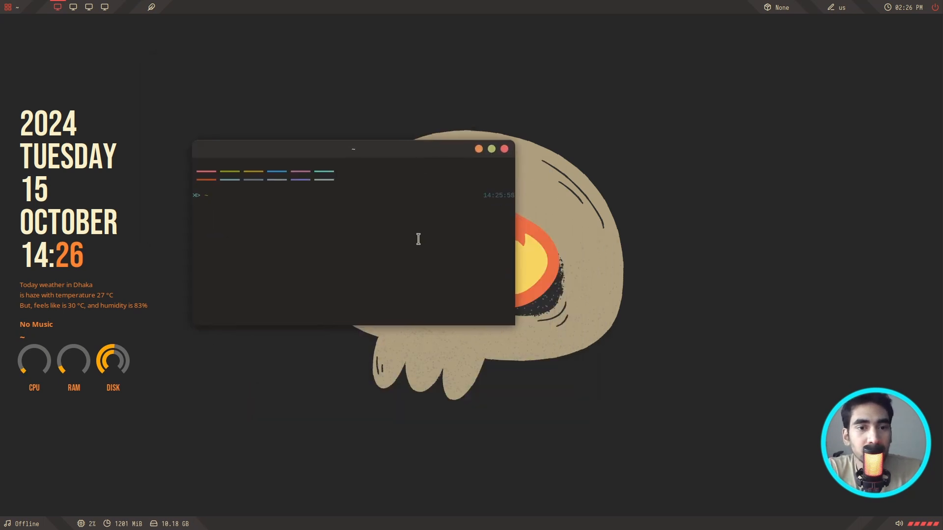
right_click(404, 249)
left_click(437, 346)
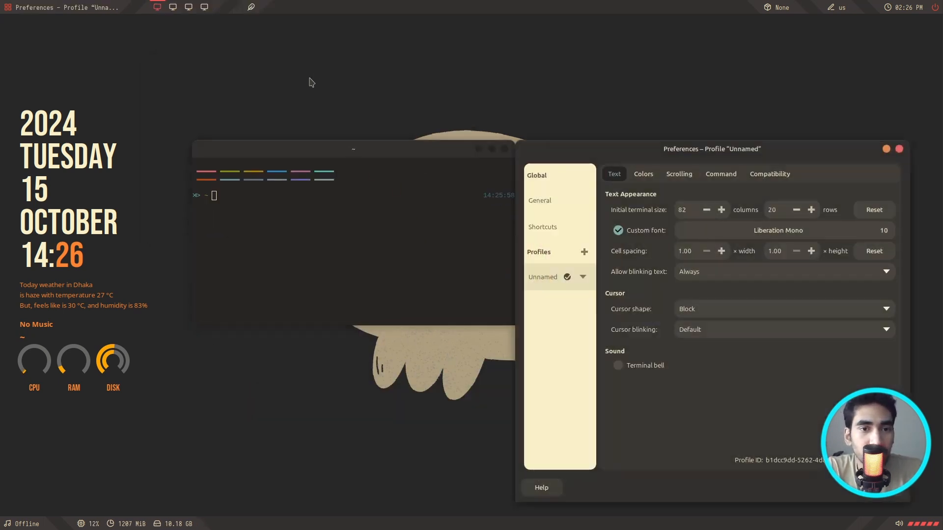
left_click(811, 210)
- Replace the terminal with a newly opened one to check its size, close the preferences and move the terminal near the screen's center
left_click(504, 149)
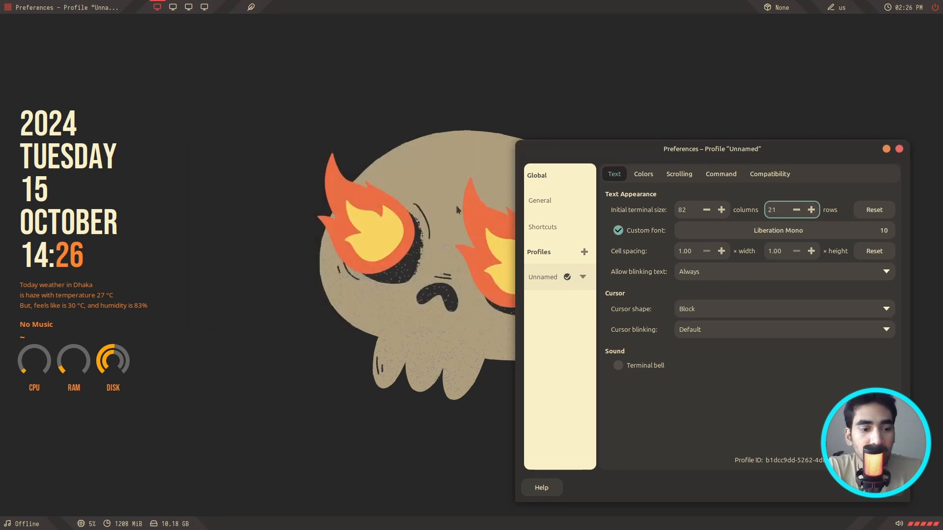
key("ctrl+alt+t")
left_click_drag(397, 62, 412, 168)
left_click_drag(777, 147, 760, 56)
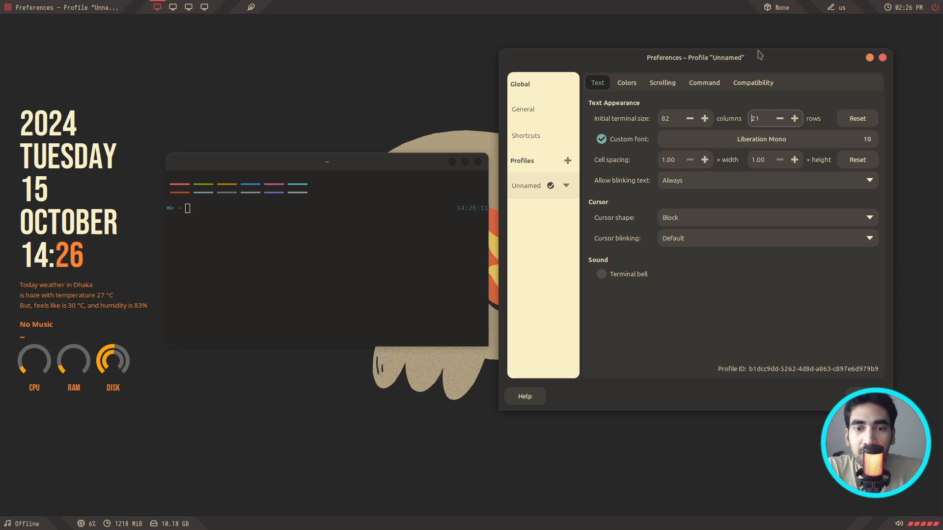
left_click(882, 57)
left_click_drag(396, 157, 532, 160)
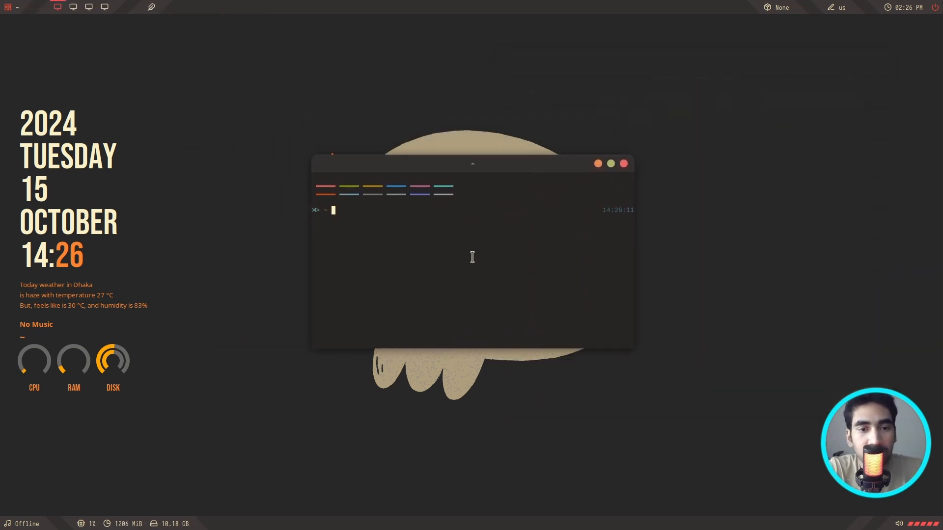
- Run colorscript -e fade in the terminal and shift the window slightly lower
type("colorscript")
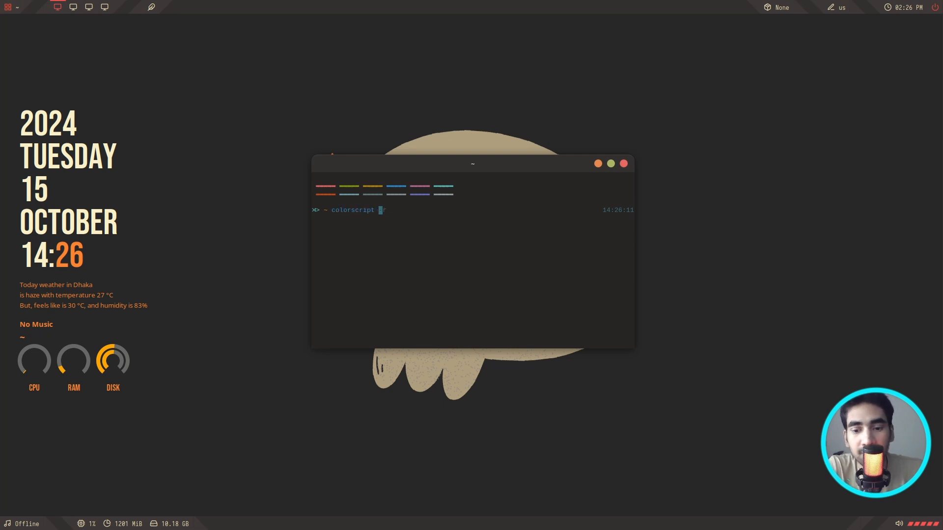
type(" -e fad")
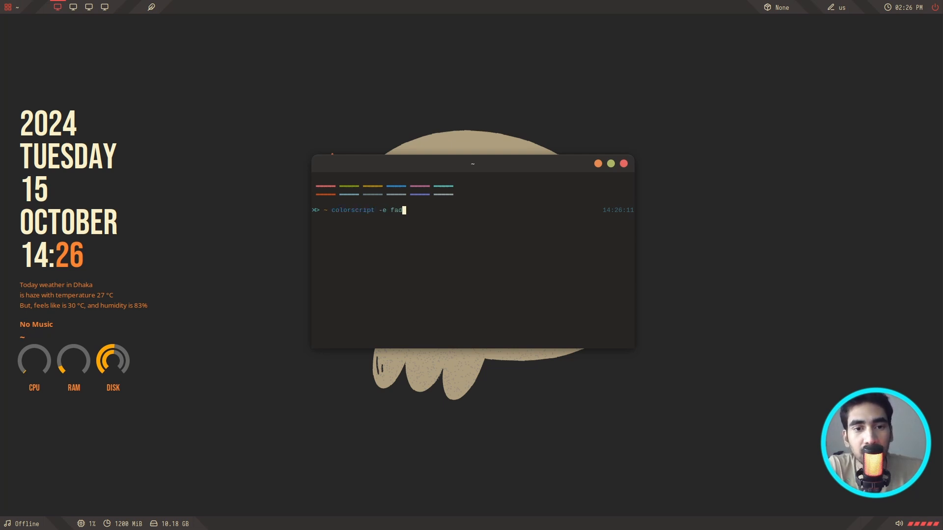
type("e")
key("Return")
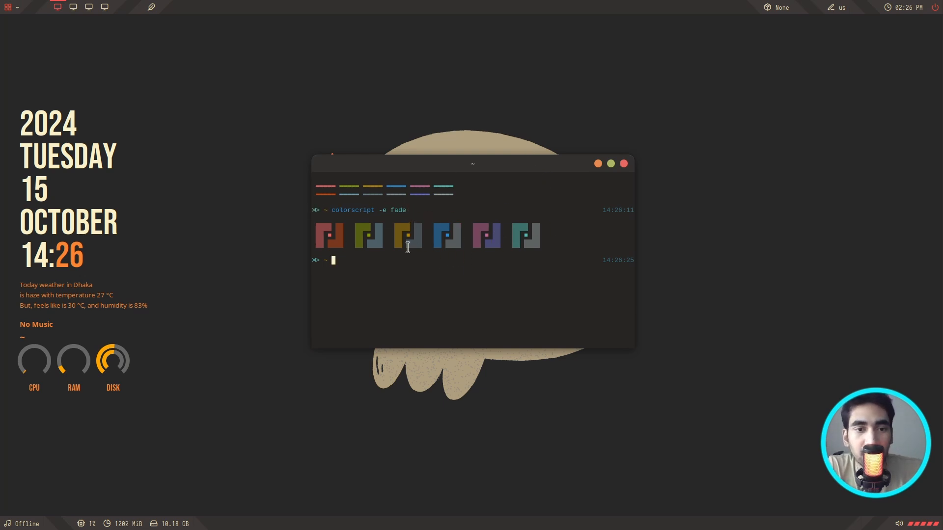
left_click_drag(494, 167, 487, 186)
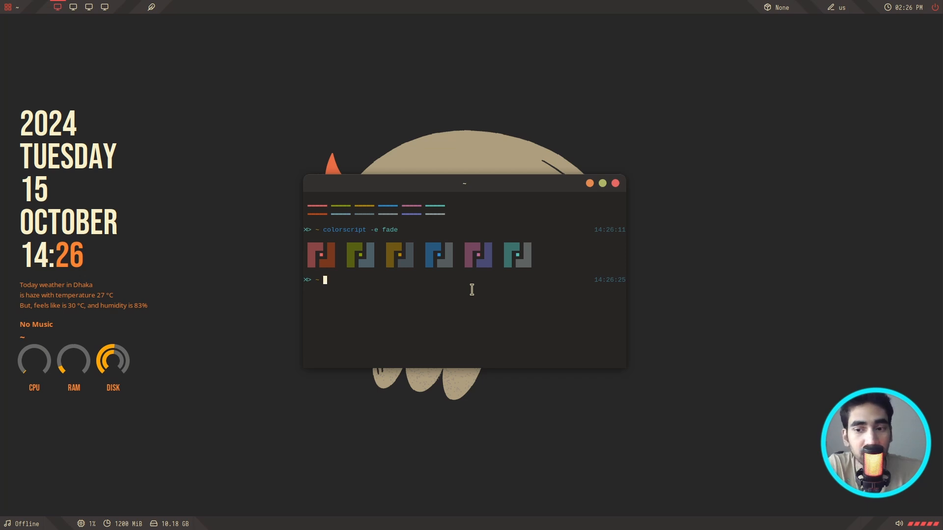
- Run the pipes animation in the terminal
type("pi")
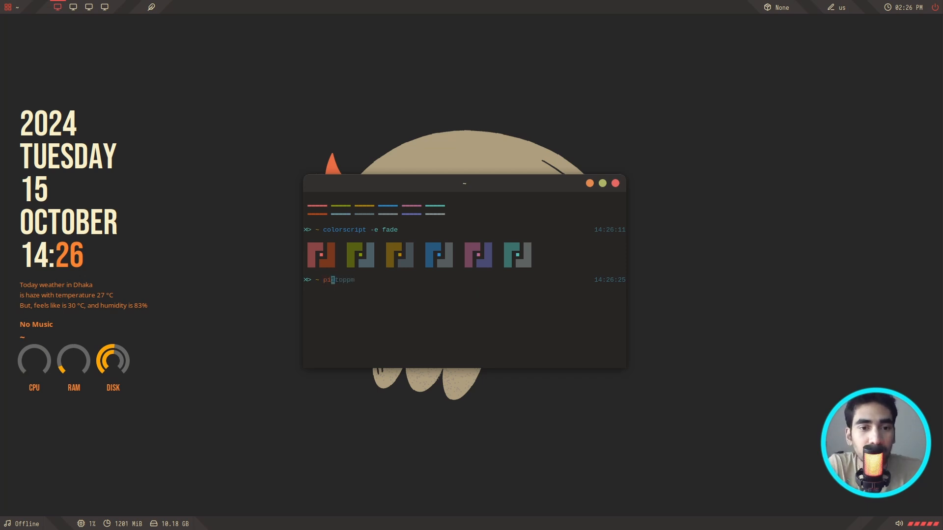
type("pes")
key("Return")
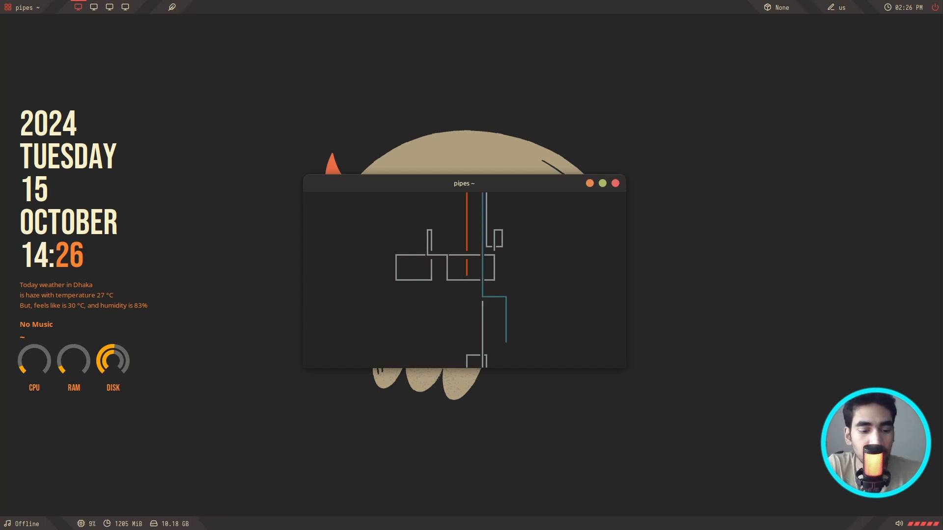
- Quit the pipes animation, run hollywood and enlarge the terminal window around it
type("qhol")
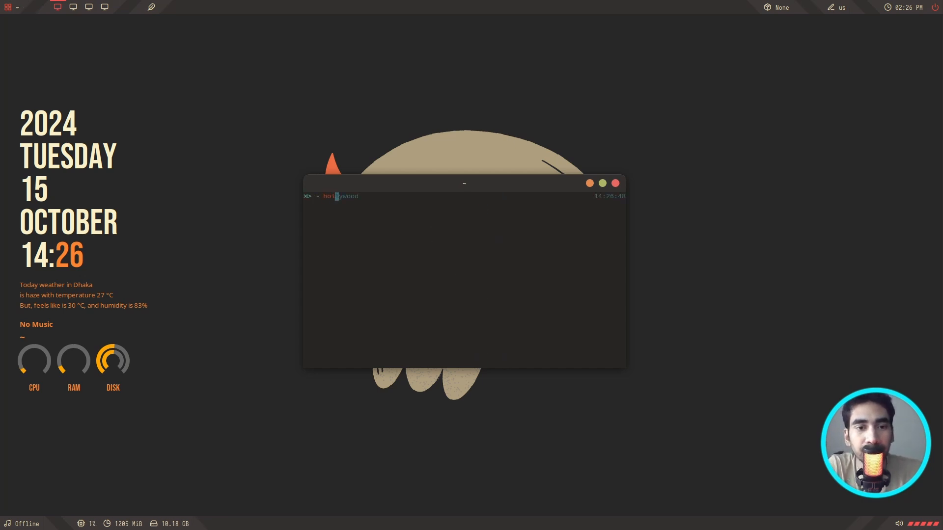
type("ylywood")
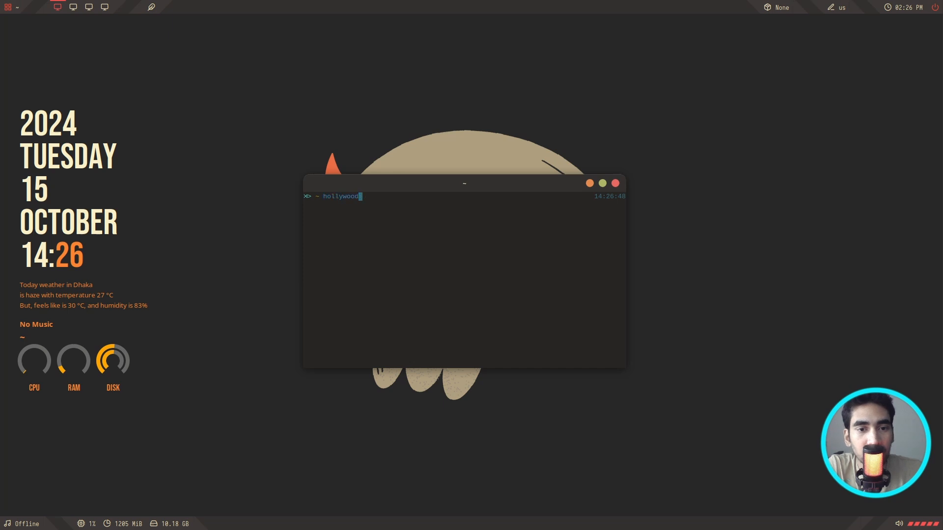
key("Return")
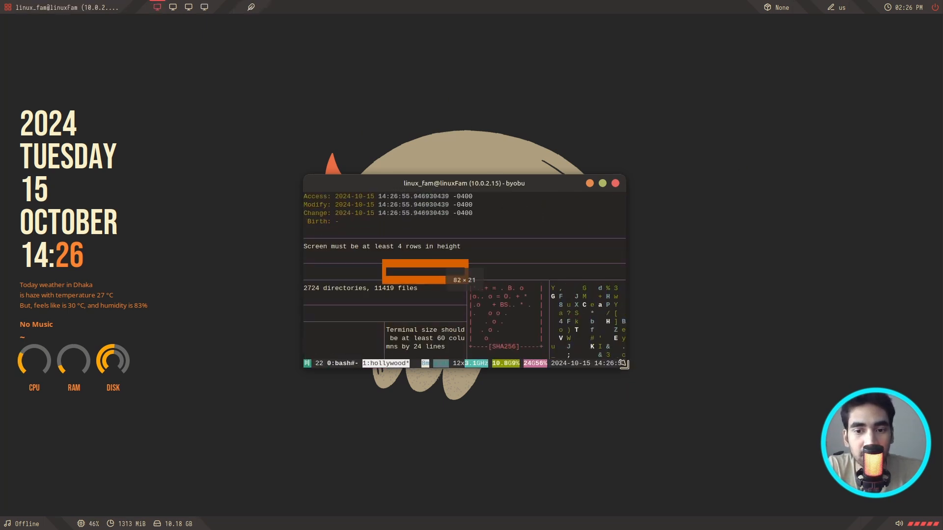
left_click_drag(625, 370, 788, 413)
left_click_drag(625, 184, 538, 143)
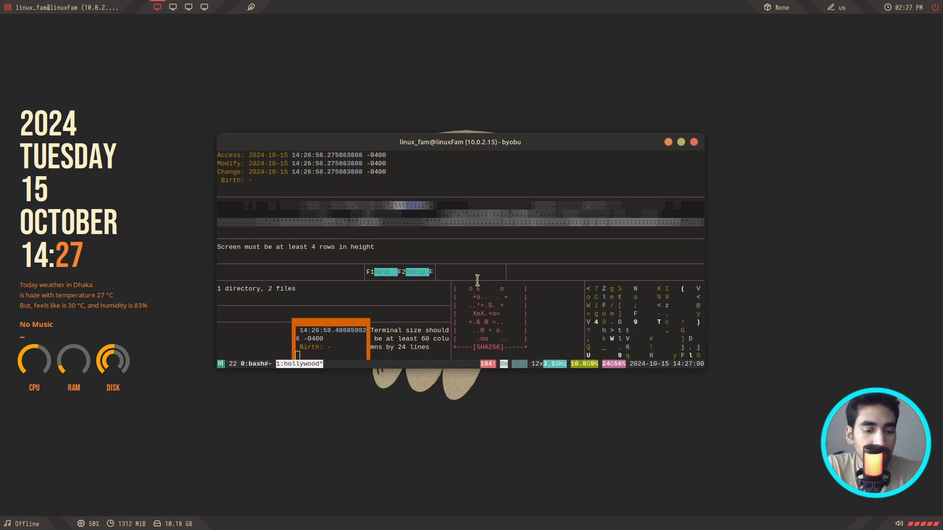
- Stop hollywood and close its terminal window
key("ctrl+c")
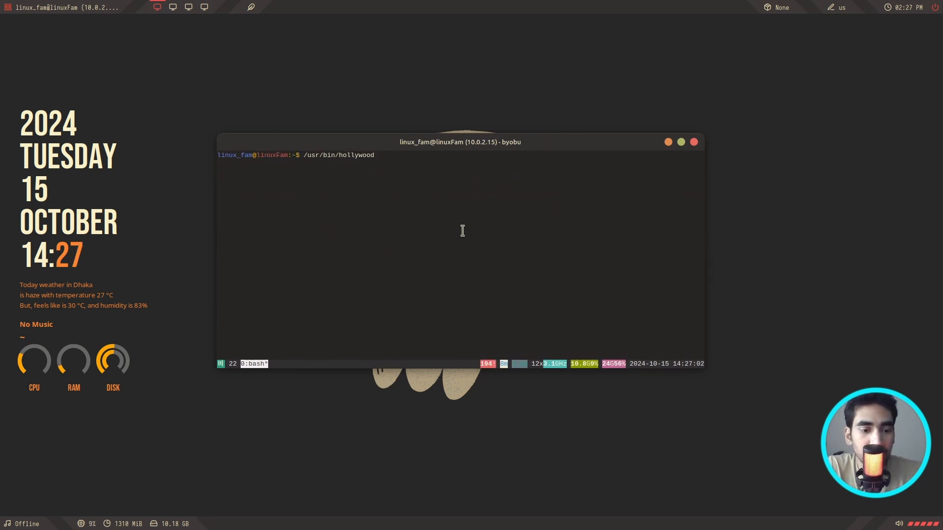
key("ctrl+shift+w")
left_click(531, 294)
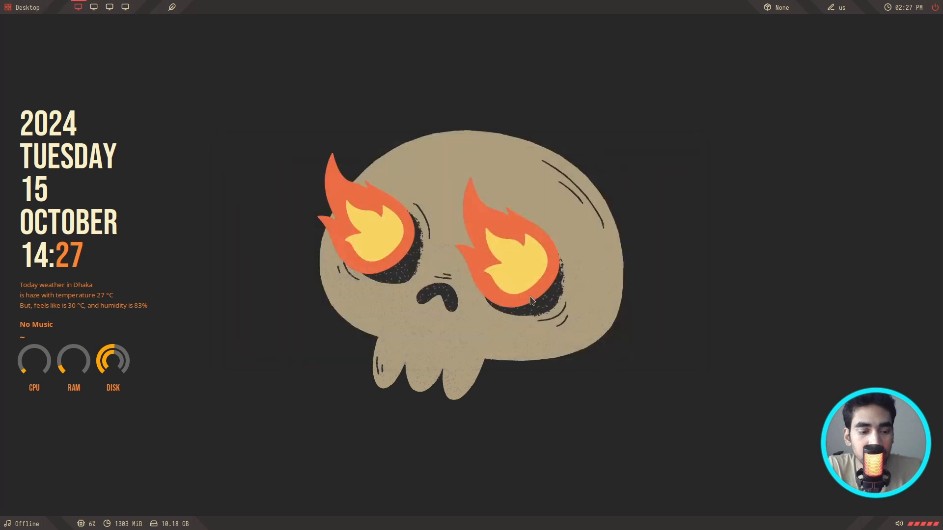
- Run cmatrix in a new terminal window moved near the screen's center, and quit the animation
key("super+Return")
left_click_drag(364, 59, 513, 183)
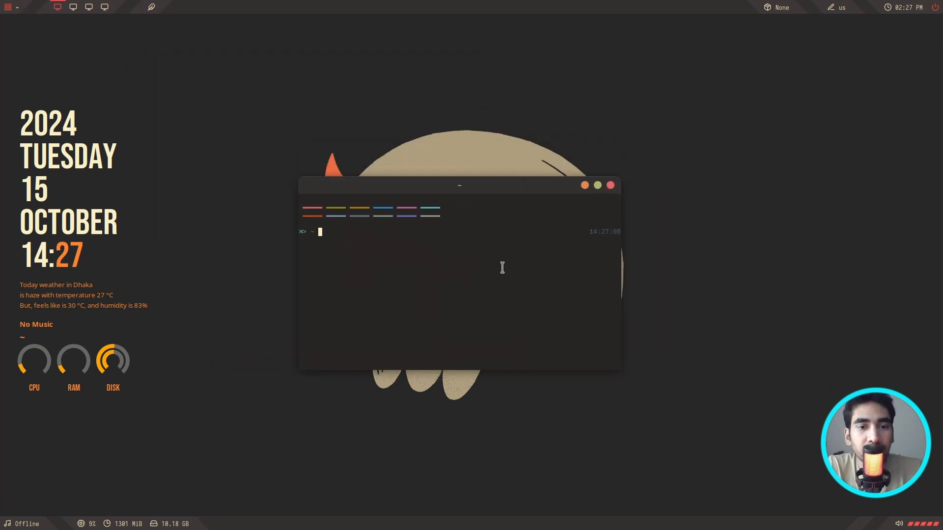
type("cmat")
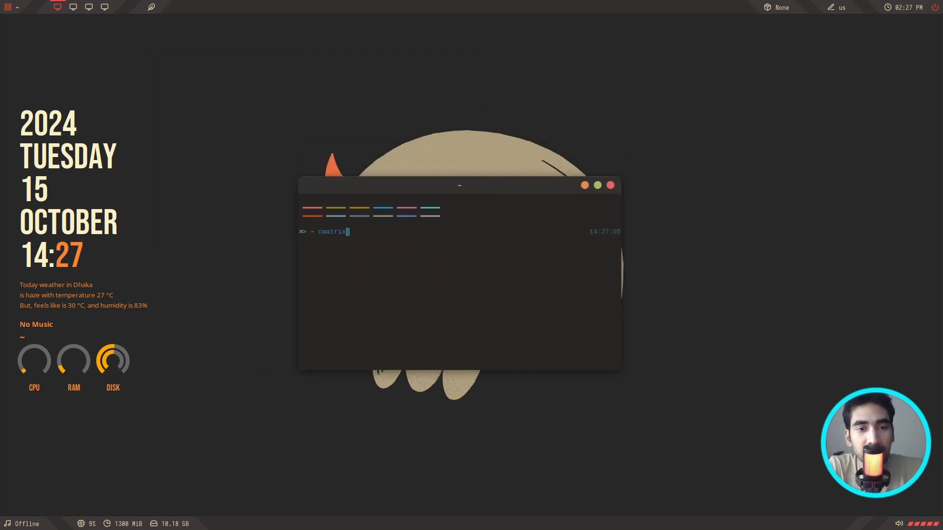
type("rix")
key("Return")
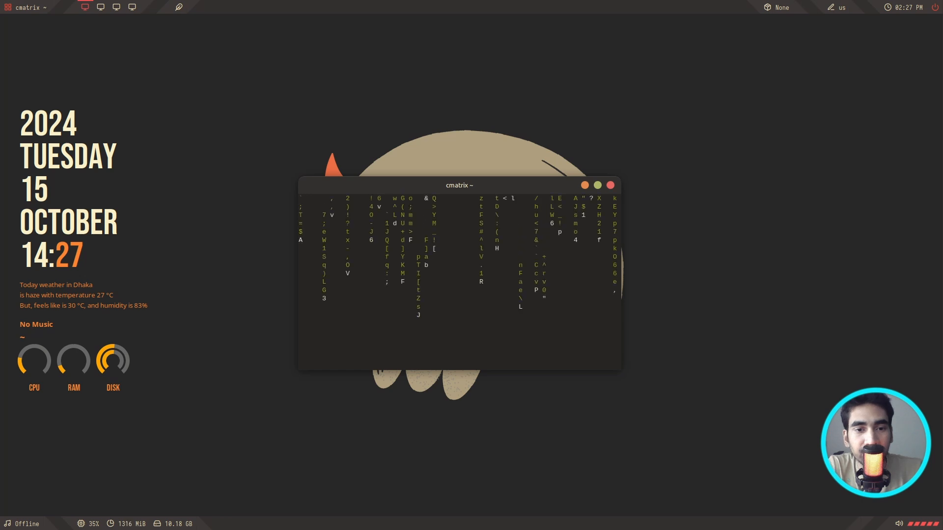
key("q")
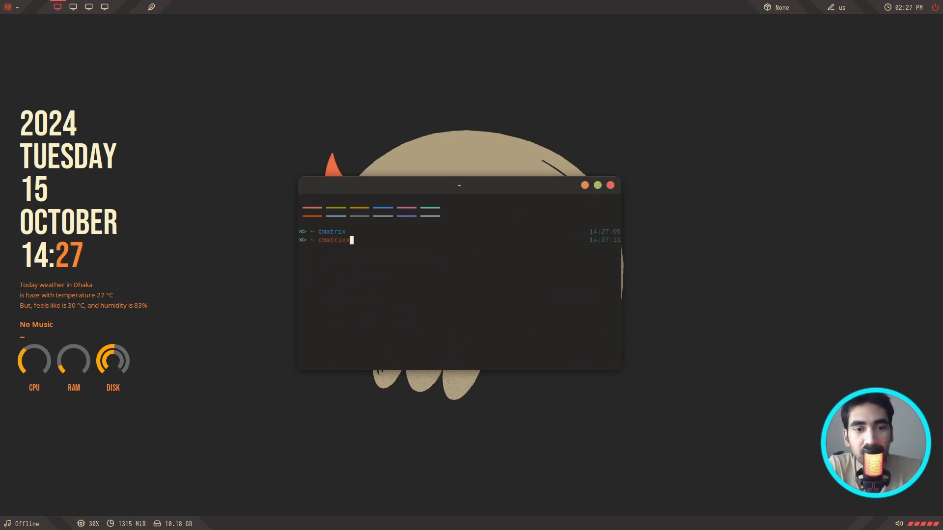
- Show the cmatrix help with cmatrix -h and examine the options for bold characters and matrix color
type("cmatrix -h")
key("Return")
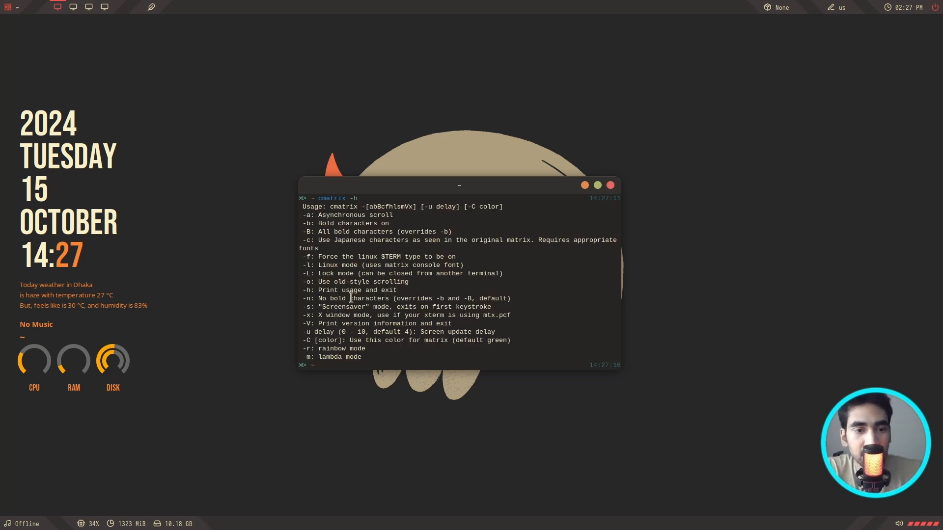
scroll(380, 294, "up", 1)
scroll(379, 275, "down", 1)
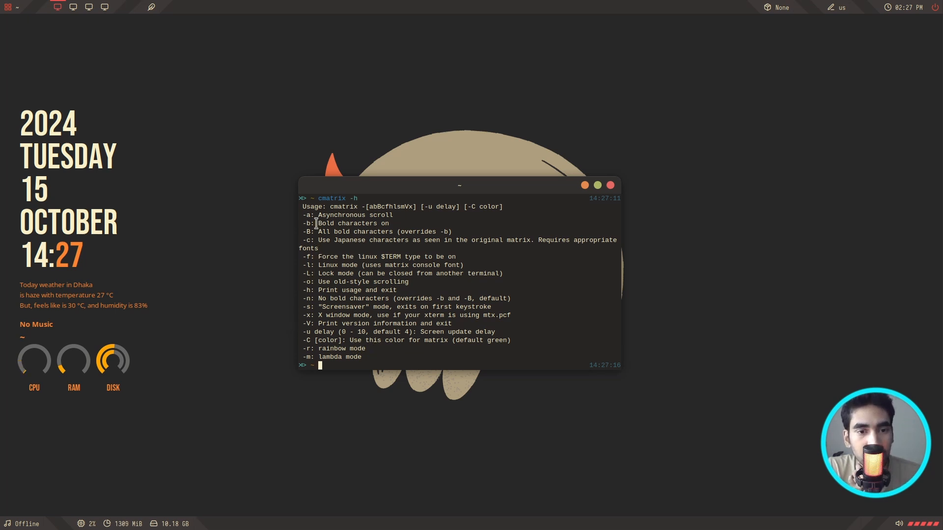
left_click_drag(317, 224, 375, 223)
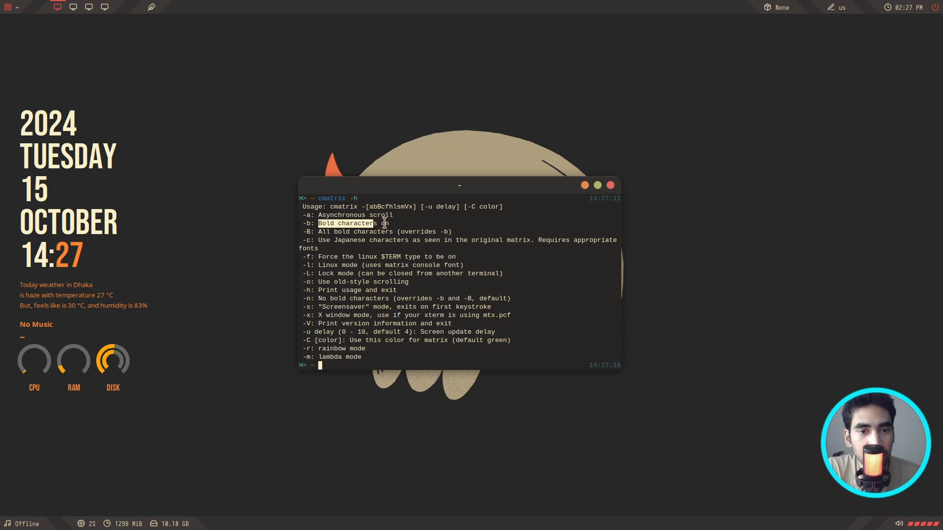
left_click(320, 227)
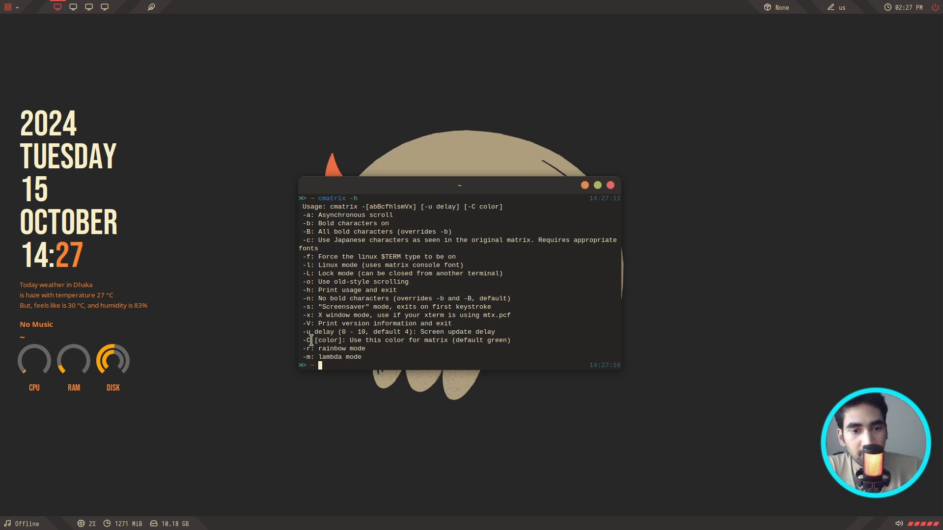
left_click_drag(311, 340, 300, 341)
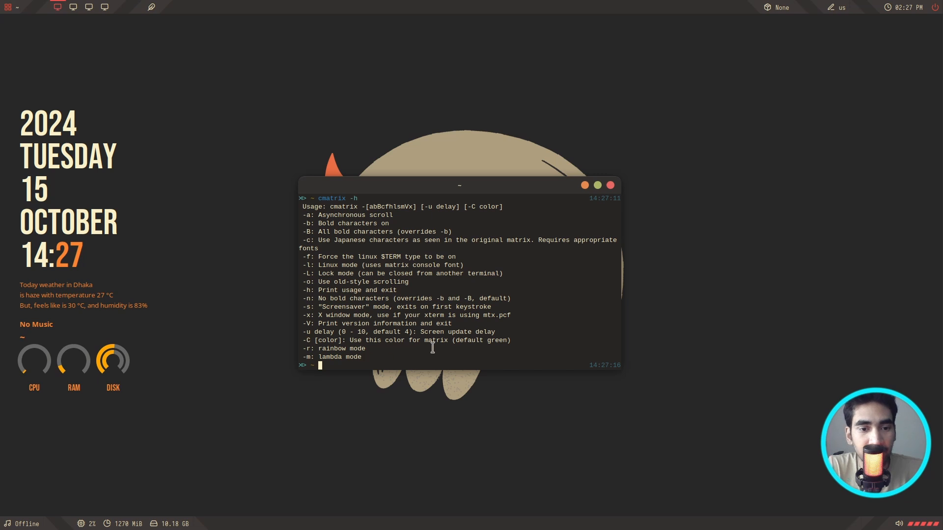
- Run cmatrix -C blue to show the matrix animation in blue, and quit it
type("cm")
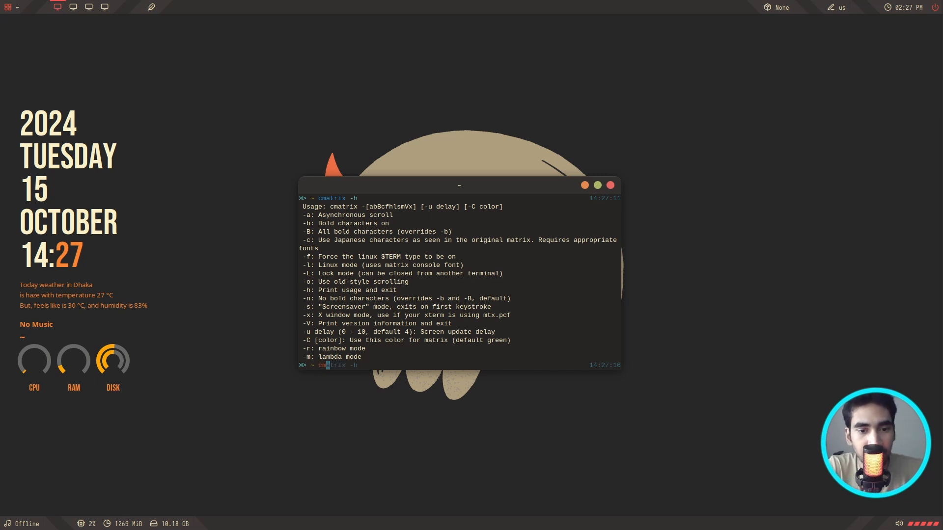
type("atrix -C blue")
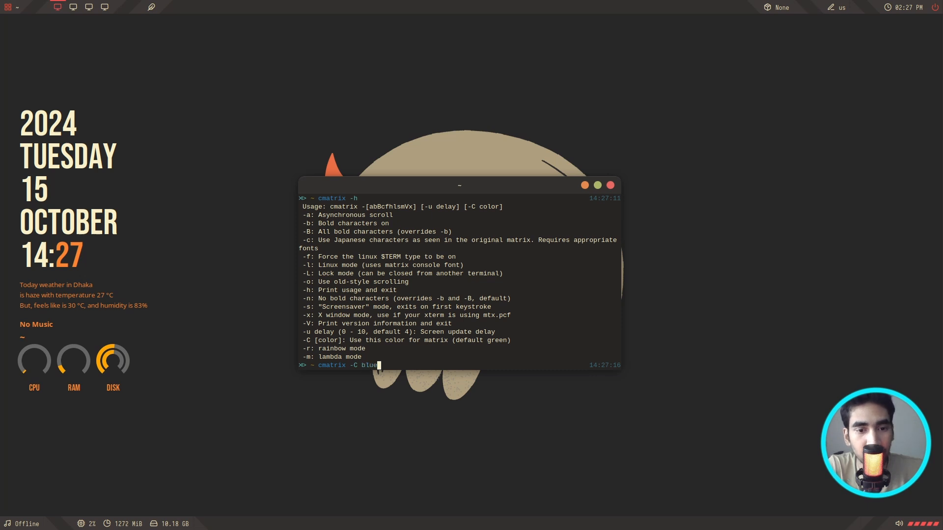
key("Return")
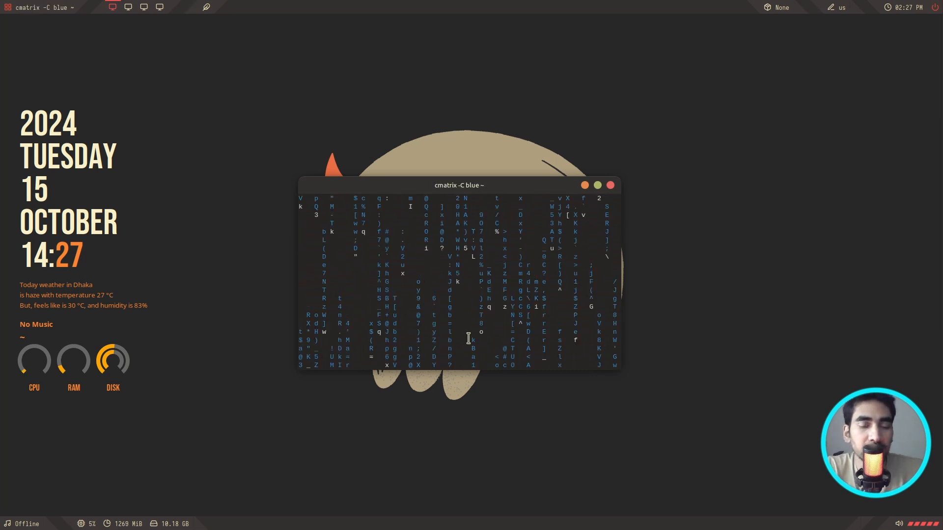
key("q")
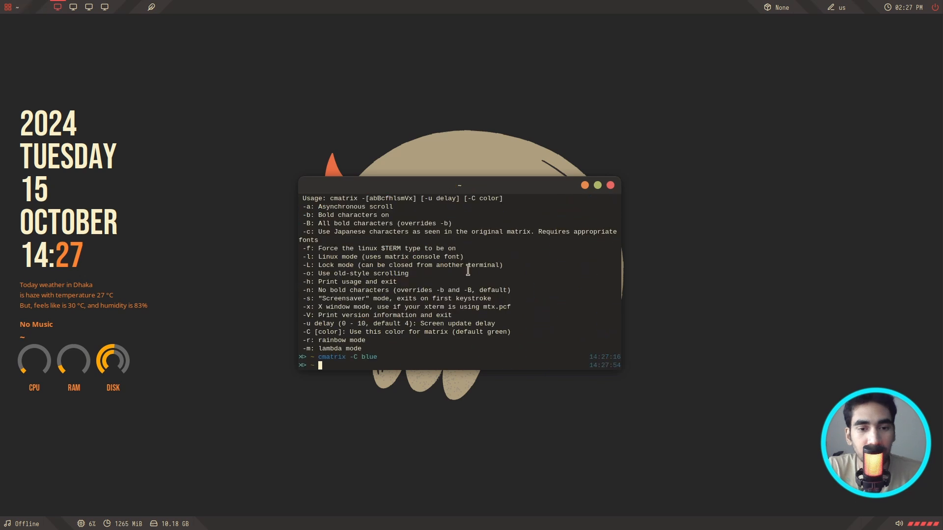
- Try to run cmatrix -C orange and examine which color names the program accepts
key("Up")
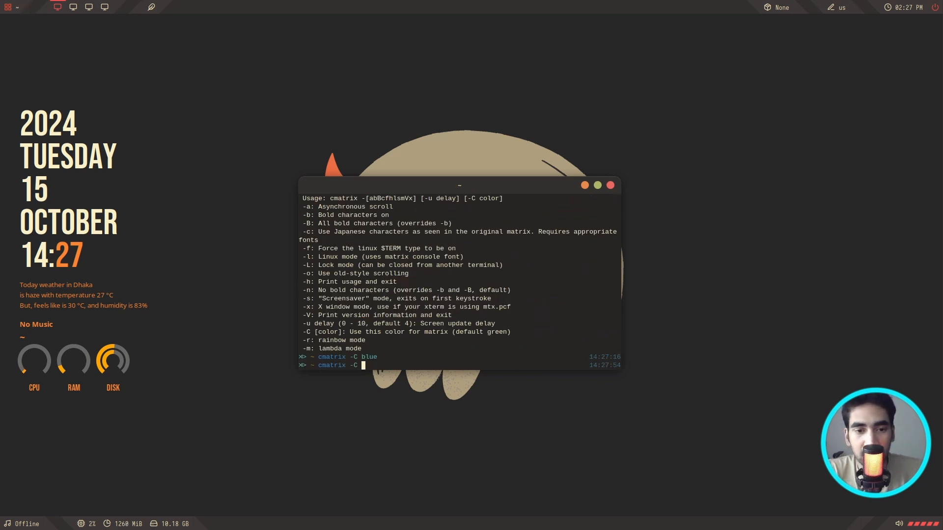
type("or")
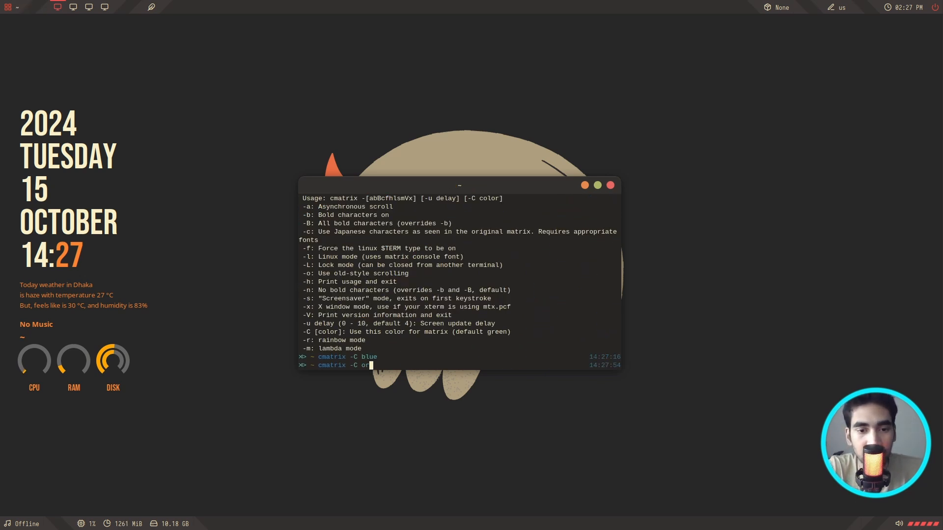
type("ange")
key("Return")
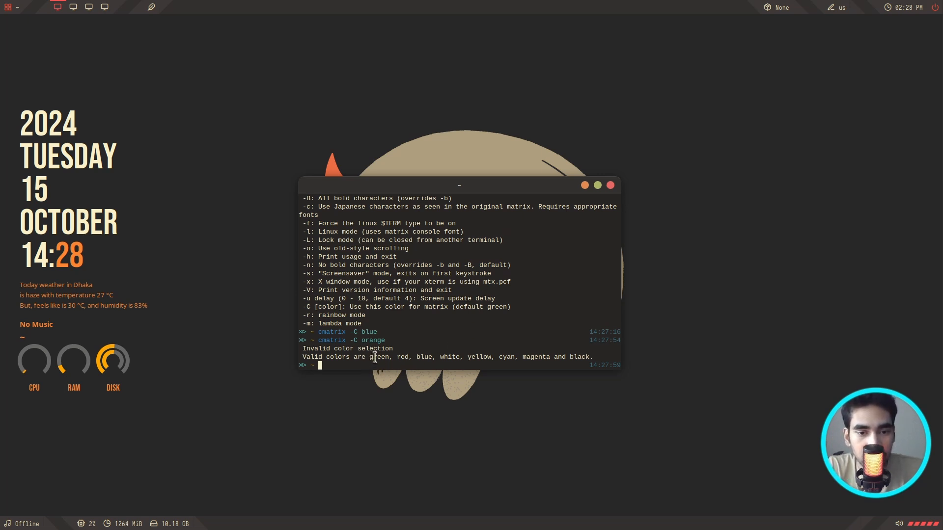
left_click_drag(374, 357, 543, 358)
left_click(526, 358)
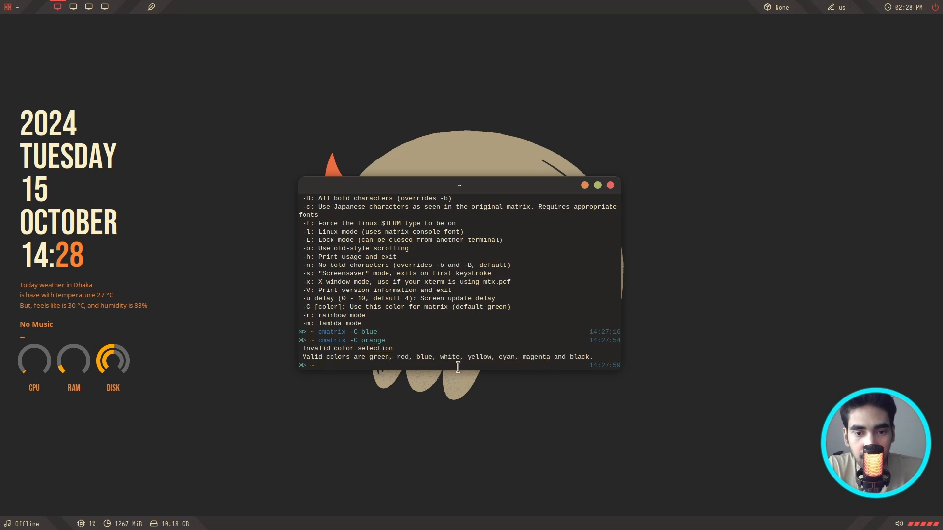
- Run cmatrix -C yellow to show the matrix animation in yellow, and move the terminal window slightly higher
key("Up")
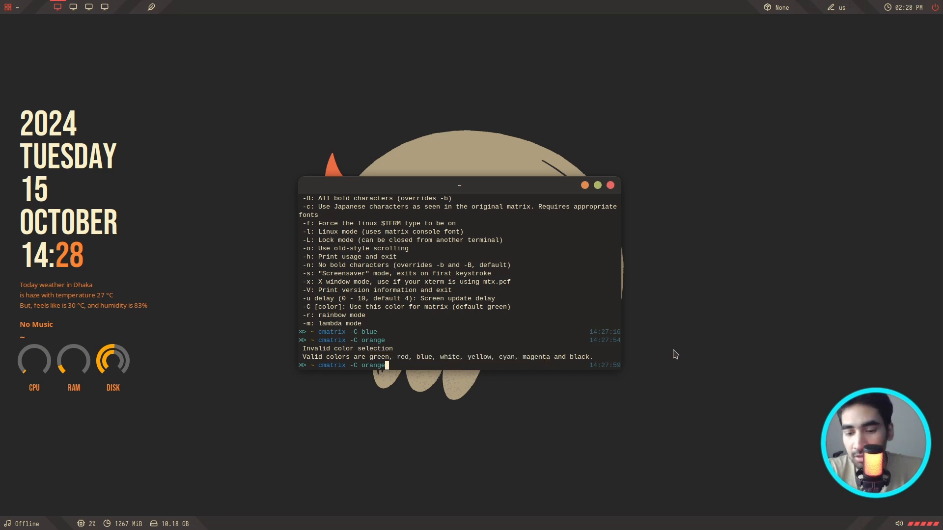
key("BackSpace")
key("BackSpace")
key("BackSpace")
key("BackSpace")
key("BackSpace")
key("BackSpace")
type("y")
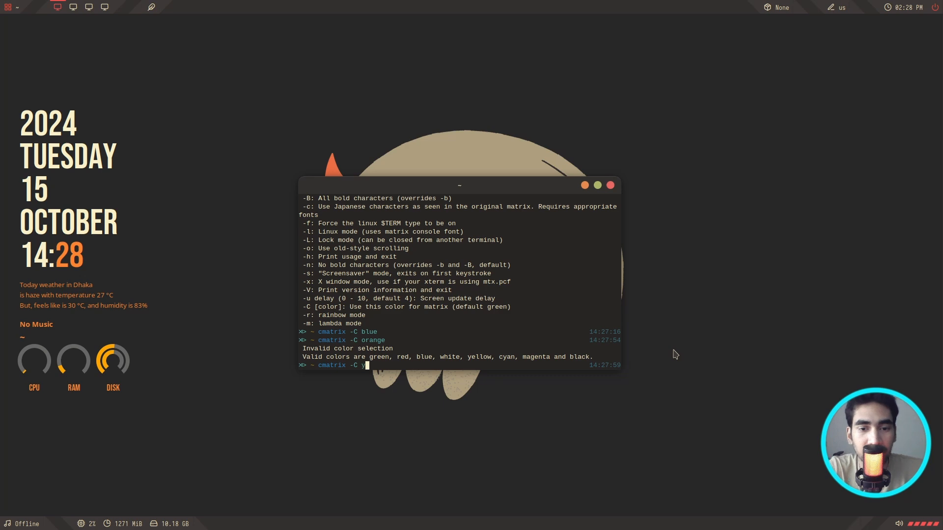
type("ellow")
key("Return")
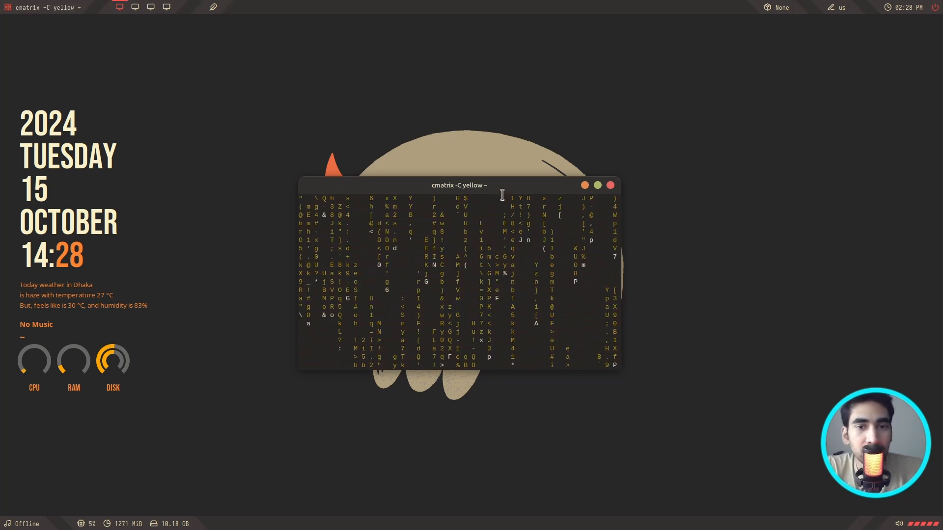
left_click_drag(502, 195, 496, 164)
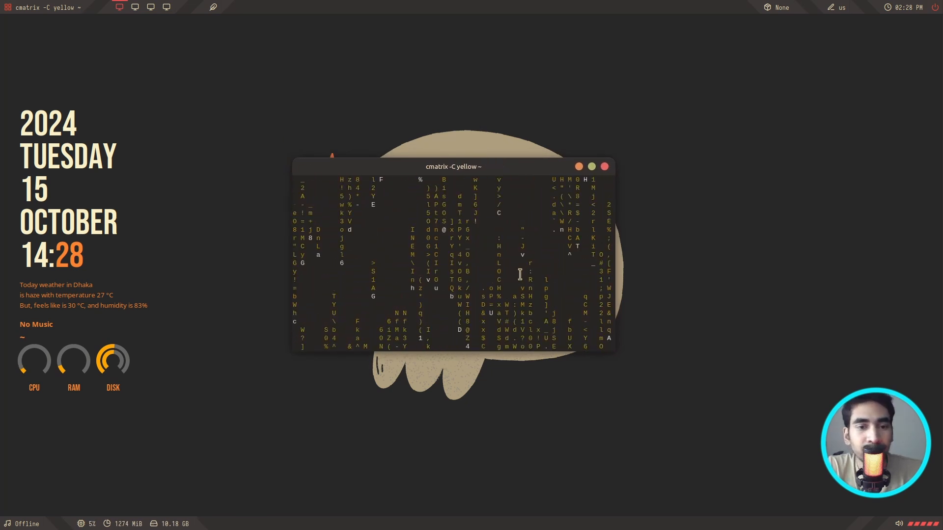
- Quit the yellow matrix animation and clear the terminal
type("q")
type("c")
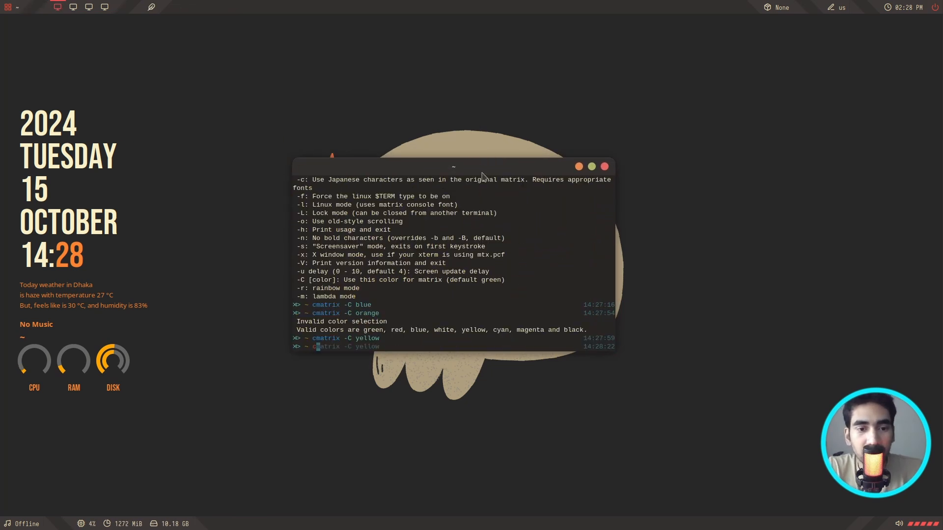
type("lear")
key("Return")
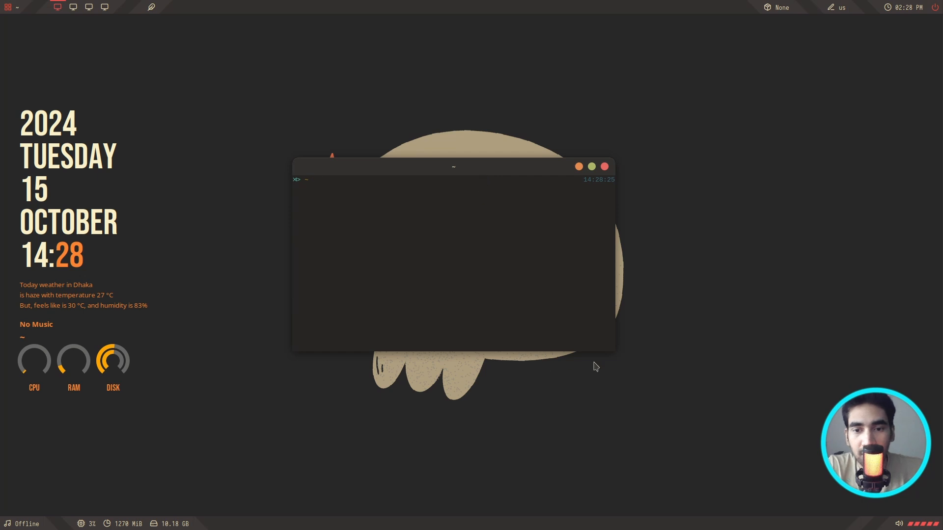
- Enlarge the terminal window, recenter it on the desktop, and run btop in it
left_click_drag(609, 348, 793, 444)
left_click_drag(637, 168, 562, 129)
type("btop")
key("Return")
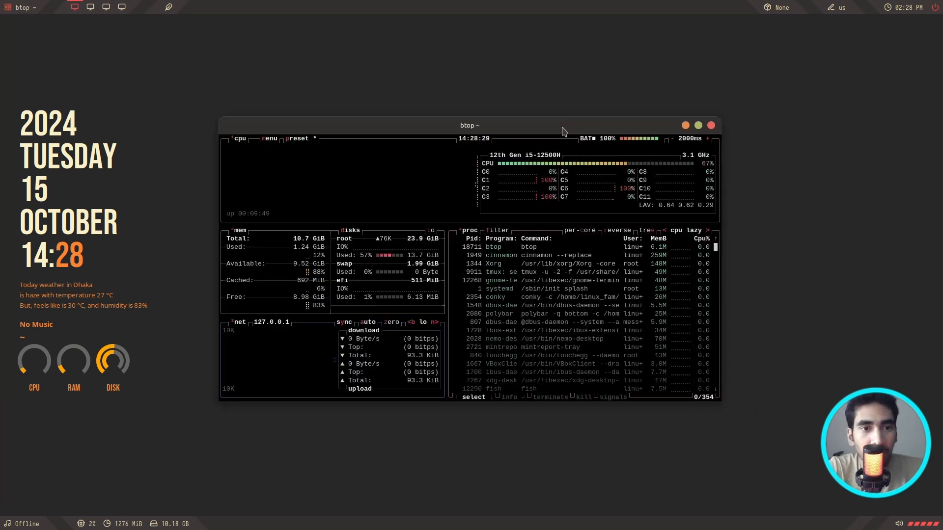
- Set the btop color theme to gruvbox_dark in its options and return to the monitor view
key("m")
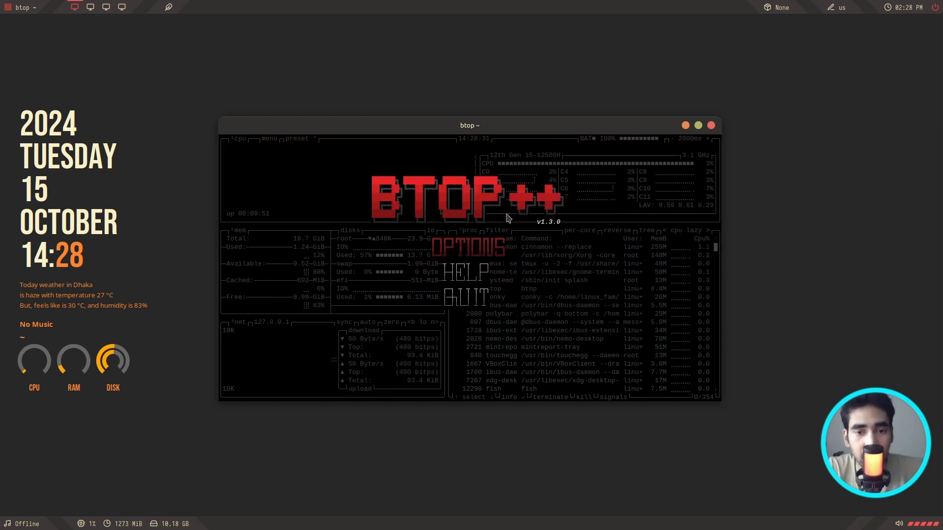
left_click(476, 251)
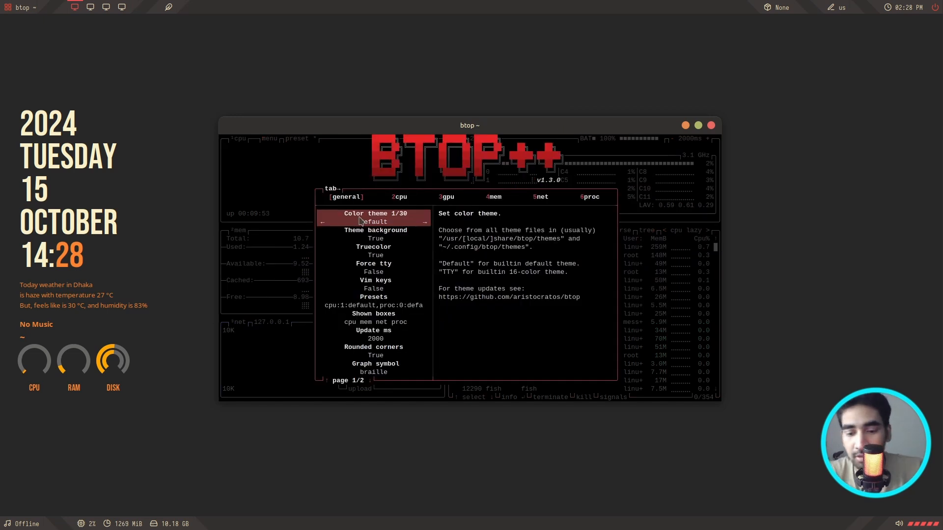
key("Left")
key("Left")
key("Left")
key("Left")
key("Left")
key("Left")
key("Left")
key("Left")
key("Left")
key("Left")
key("Left")
key("Left")
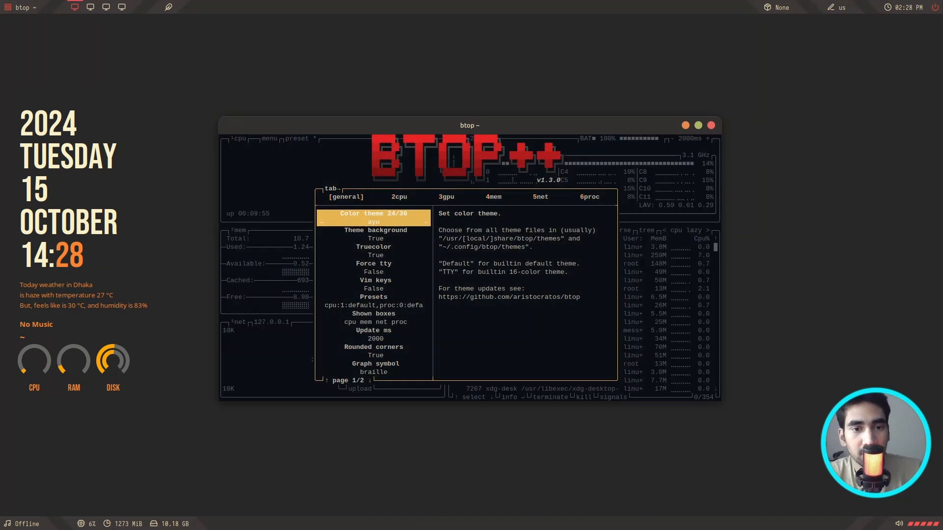
key("Left")
key("Left")
key("Left")
key("Left")
key("Left")
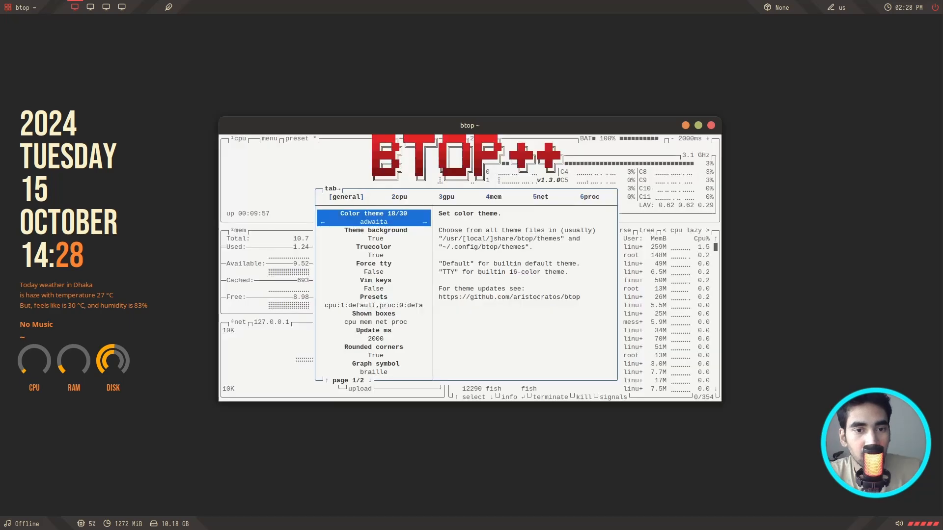
key("Left")
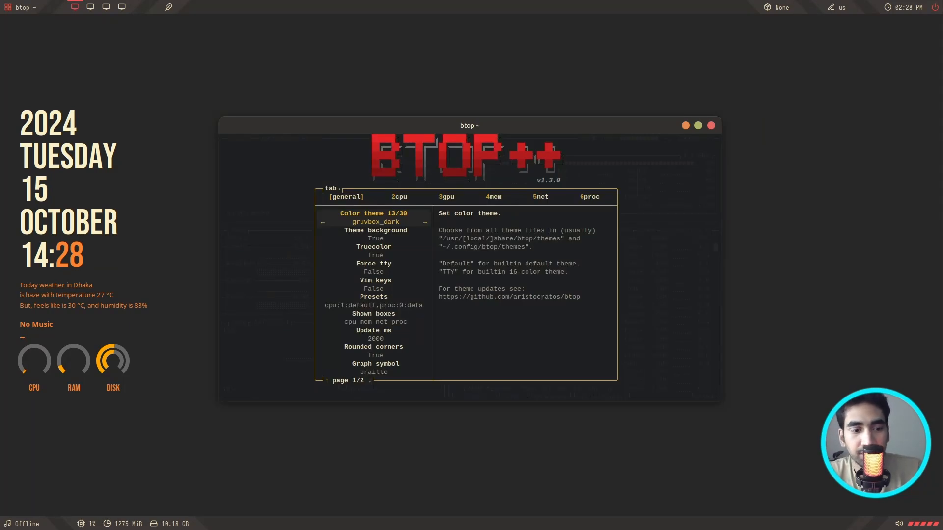
key("Escape")
key("Escape")
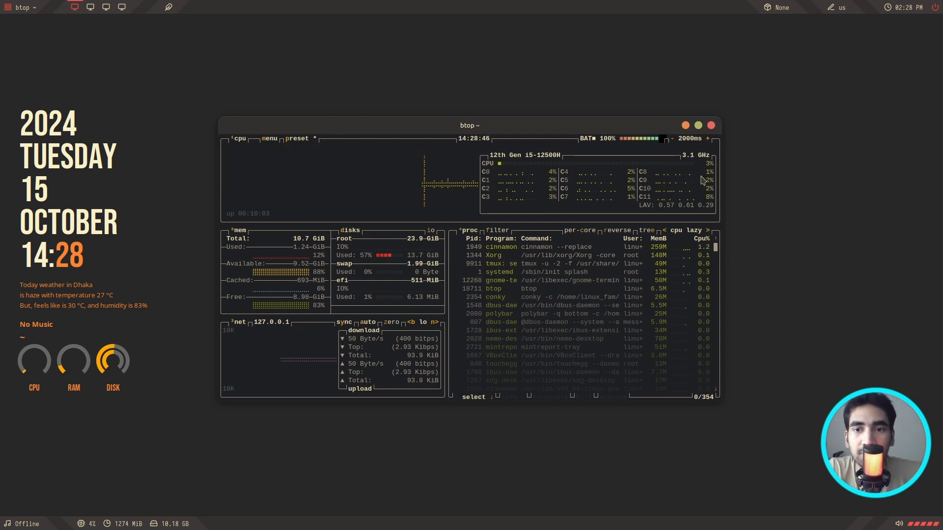
- Narrow the btop window and move it back to the screen's center, and close the terminal despite its running process
left_click_drag(720, 173, 603, 173)
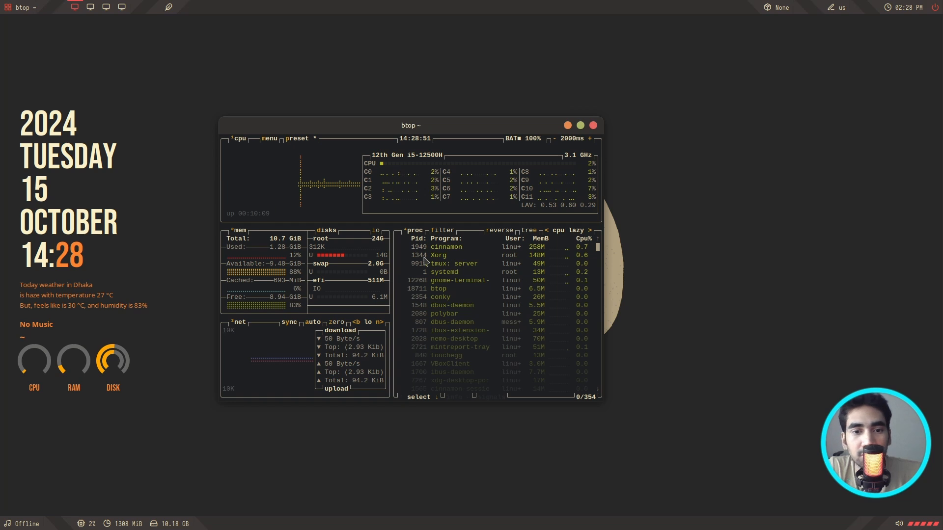
left_click_drag(511, 126, 574, 125)
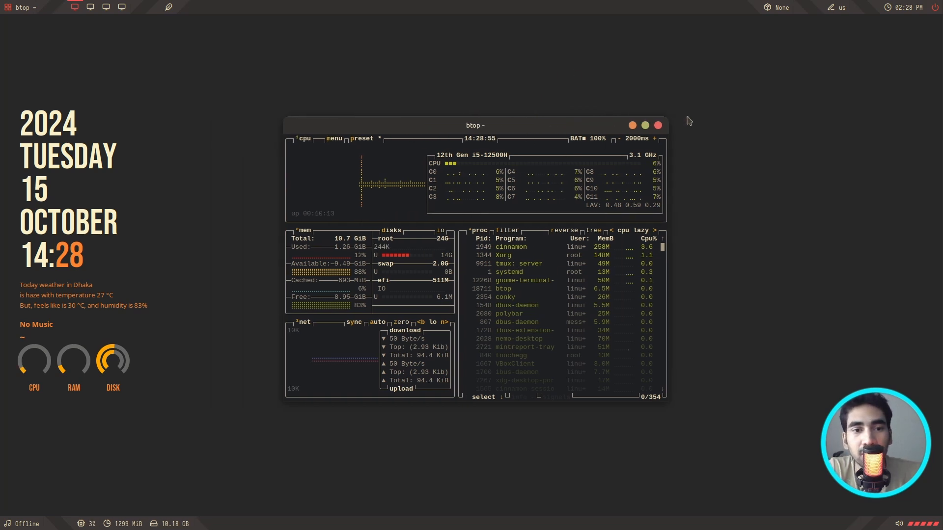
left_click(658, 125)
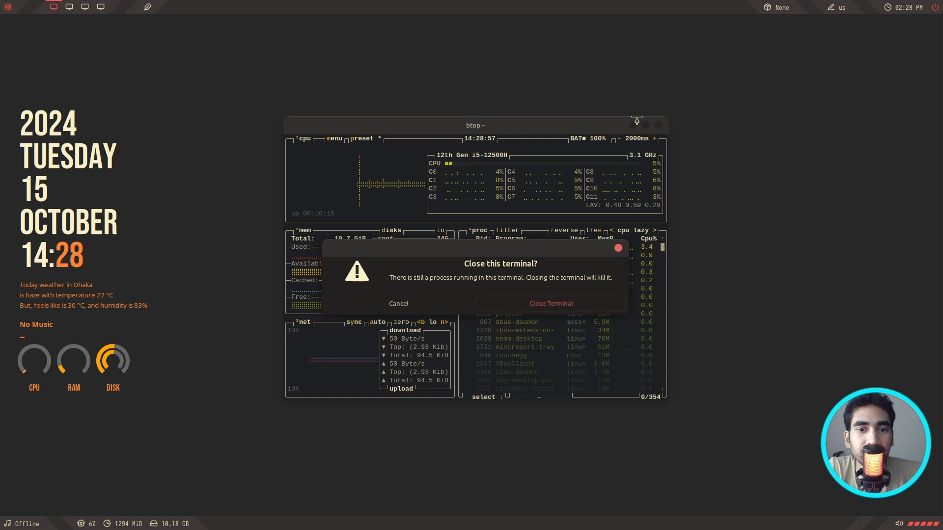
left_click(546, 305)
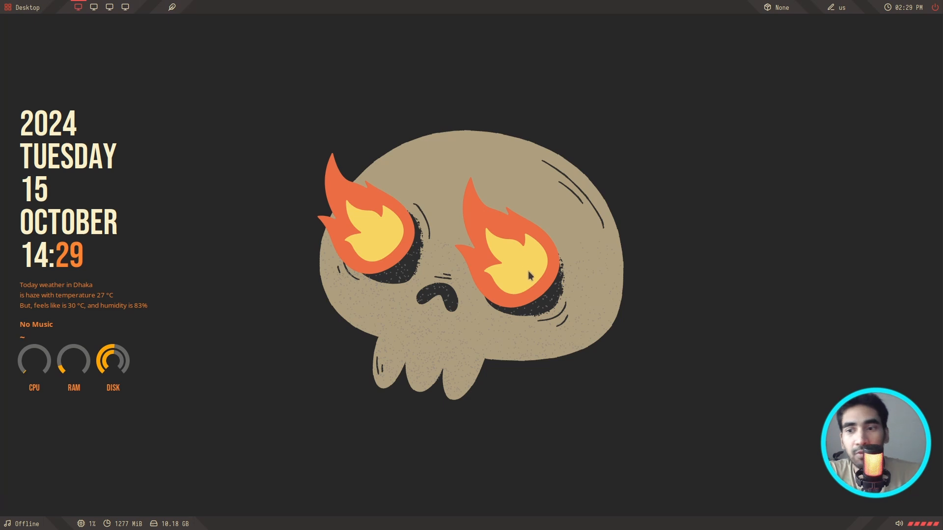
- Open the settings of the auto-hiding Cinnamon panel and reduce the panel width to 26
mouse_move(939, 257)
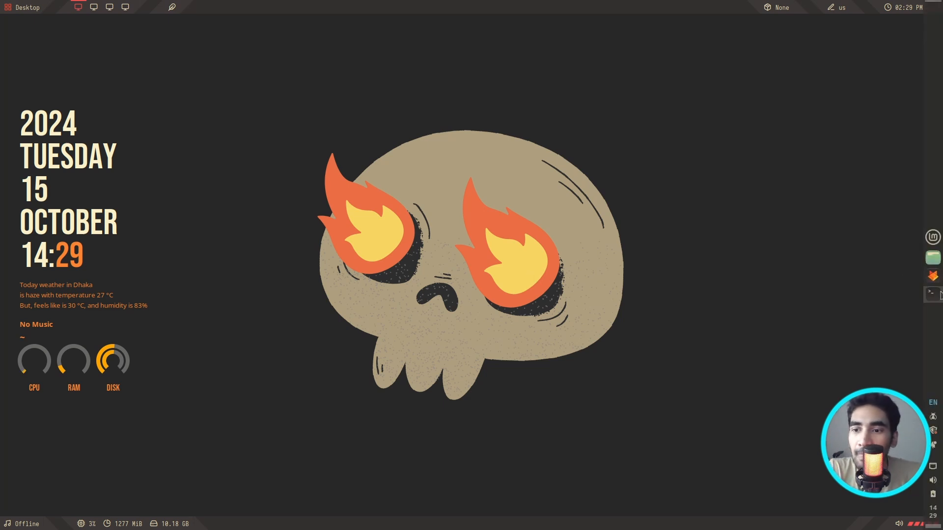
right_click(933, 308)
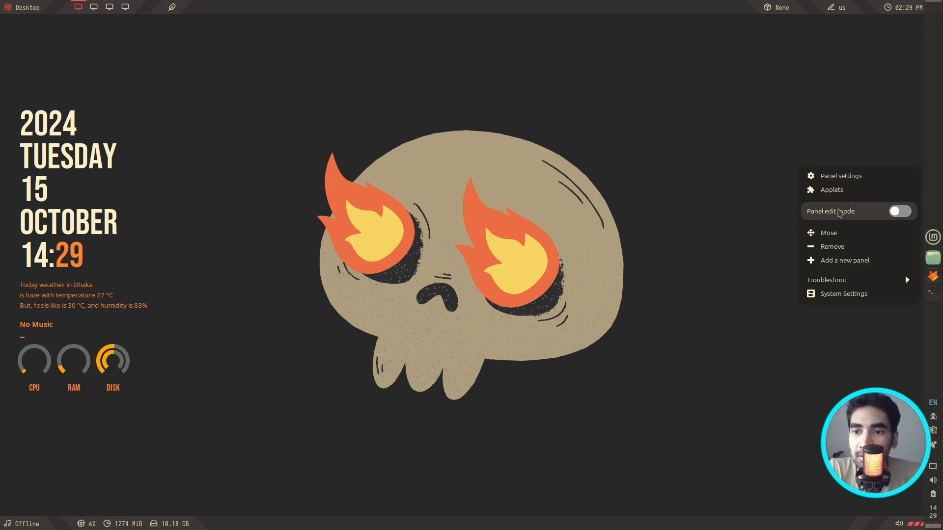
left_click(840, 177)
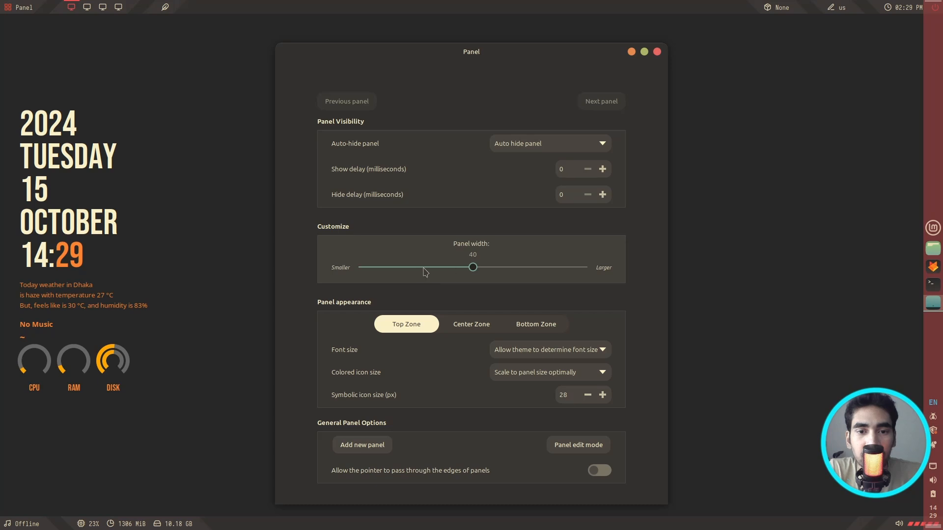
left_click_drag(426, 272, 392, 271)
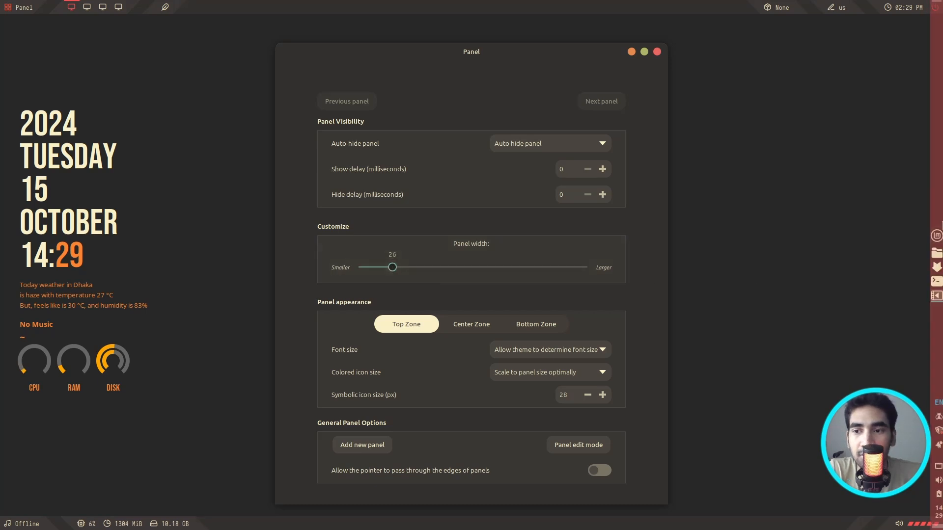